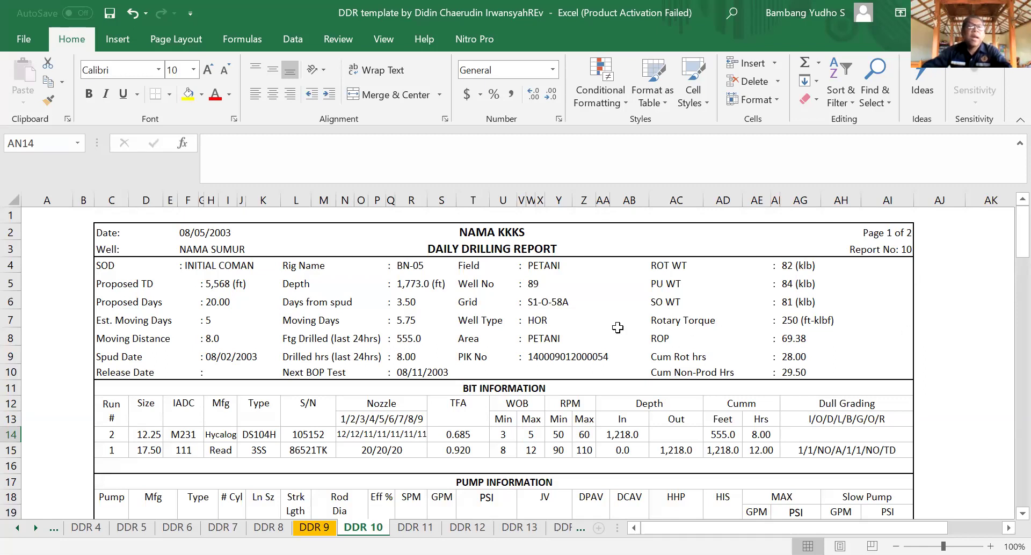
Step: Review the well header, Bit Information, Pump Information and Casing Data sections of the DDR 10 daily drilling report
{"action": "left_click_drag", "start_coordinate": [124, 265], "coordinate": [963, 360]}
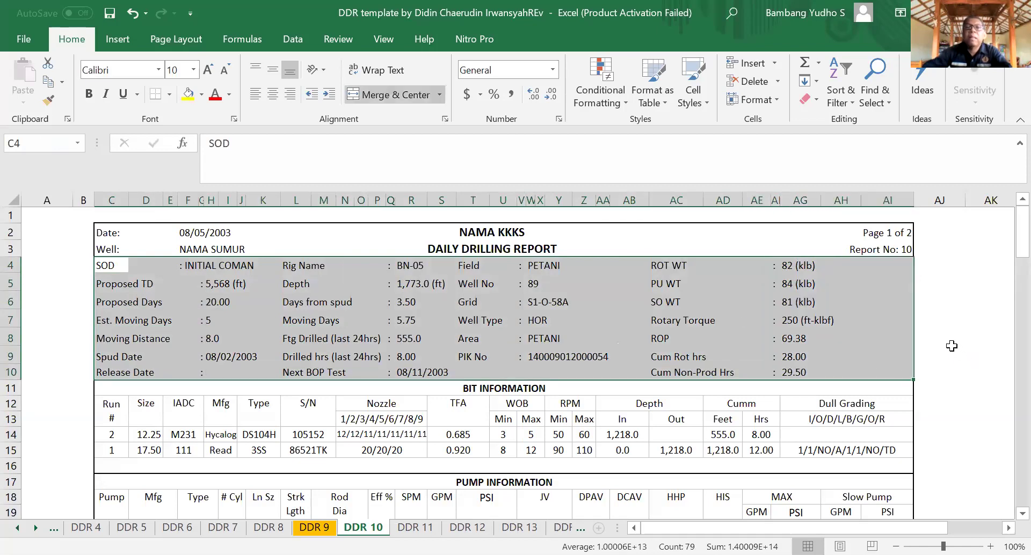
{"action": "left_click", "coordinate": [952, 349]}
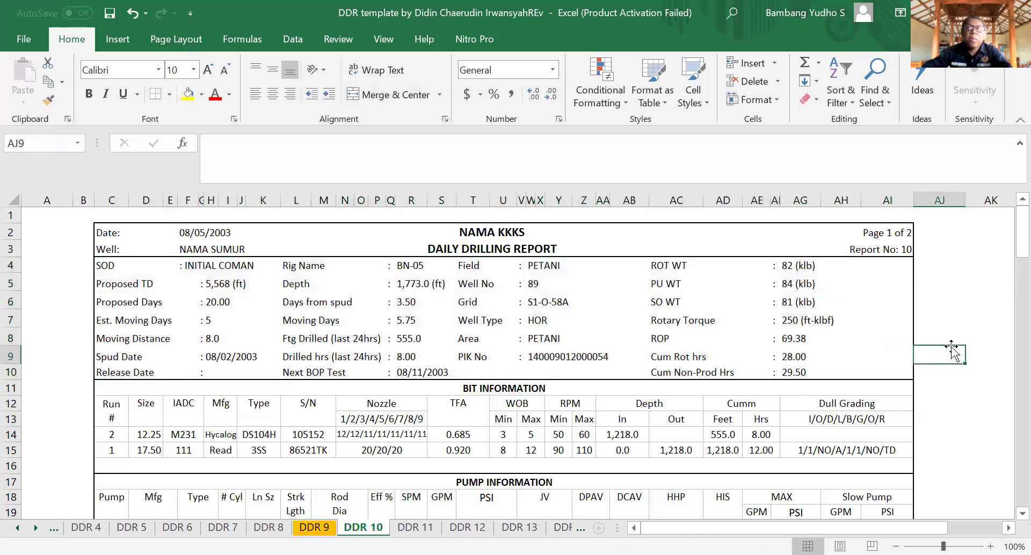
{"action": "scroll", "coordinate": [952, 349], "scroll_direction": "down", "scroll_amount": 2}
{"action": "scroll", "coordinate": [952, 349], "scroll_direction": "down", "scroll_amount": 1}
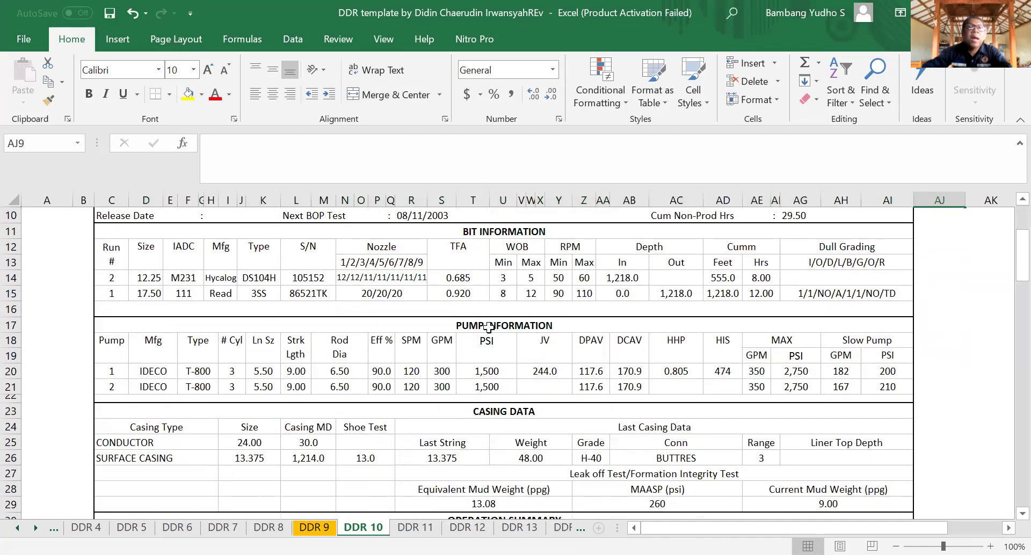
{"action": "left_click_drag", "start_coordinate": [180, 237], "coordinate": [729, 319]}
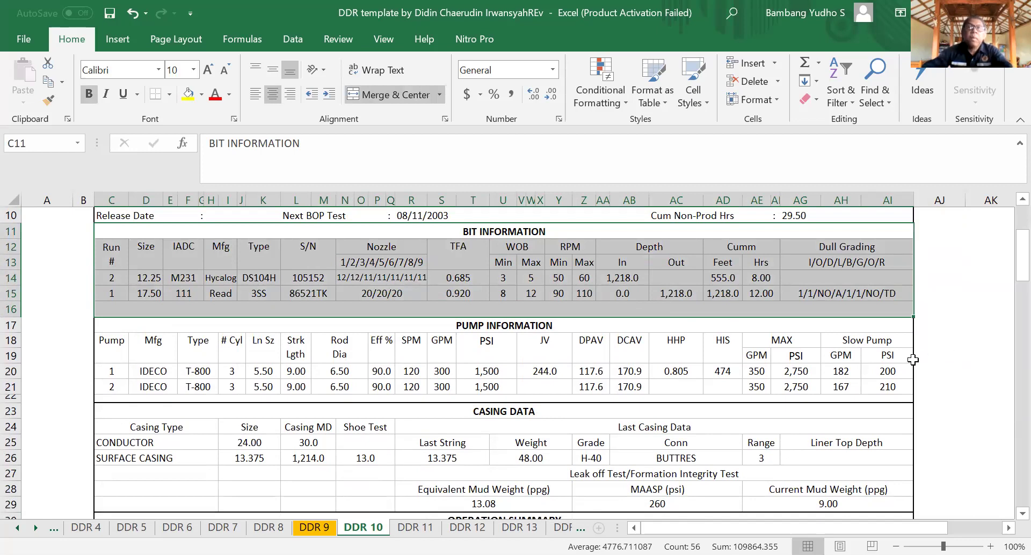
{"action": "left_click_drag", "start_coordinate": [192, 334], "coordinate": [356, 397]}
{"action": "left_click_drag", "start_coordinate": [594, 410], "coordinate": [942, 421]}
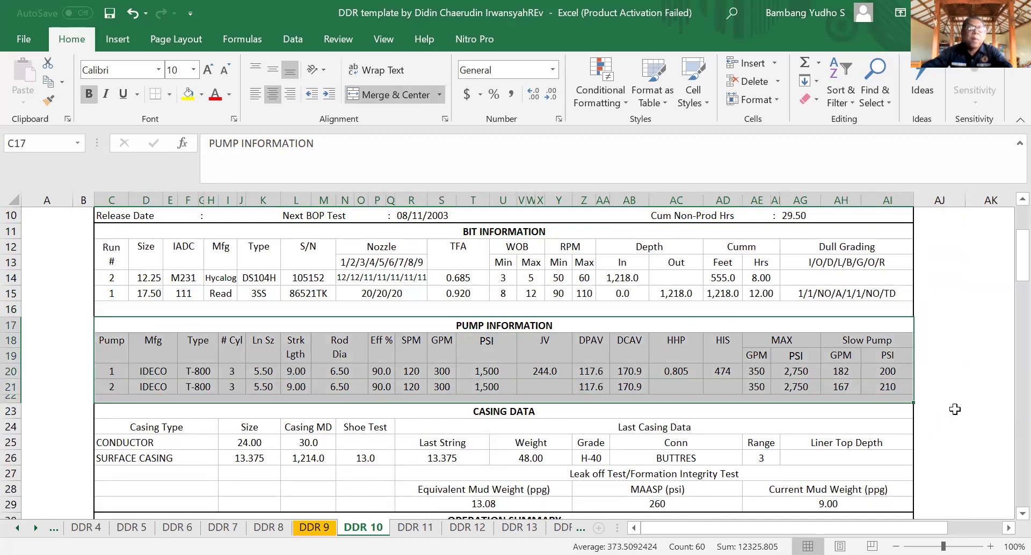
{"action": "scroll", "coordinate": [955, 410], "scroll_direction": "down", "scroll_amount": 2}
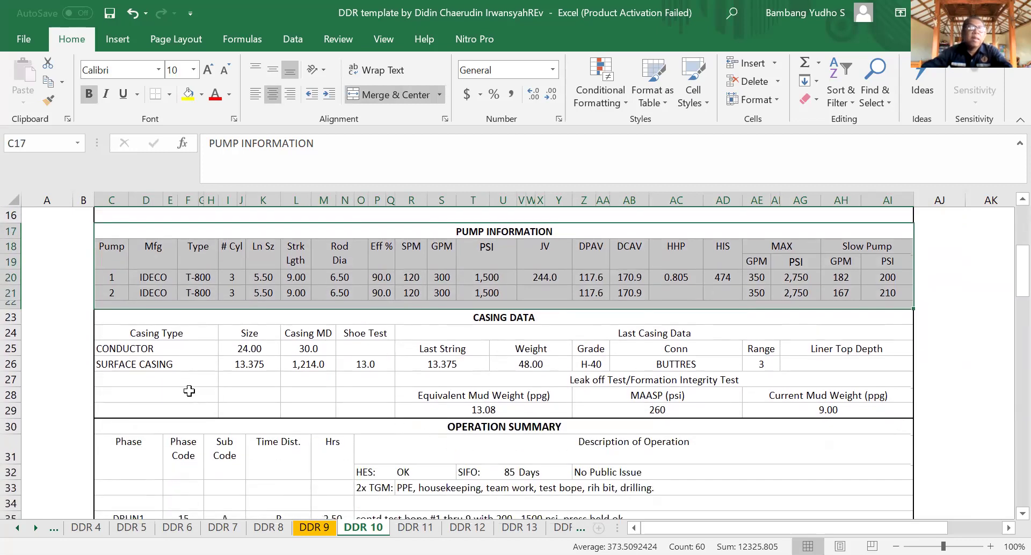
{"action": "left_click_drag", "start_coordinate": [127, 323], "coordinate": [634, 417]}
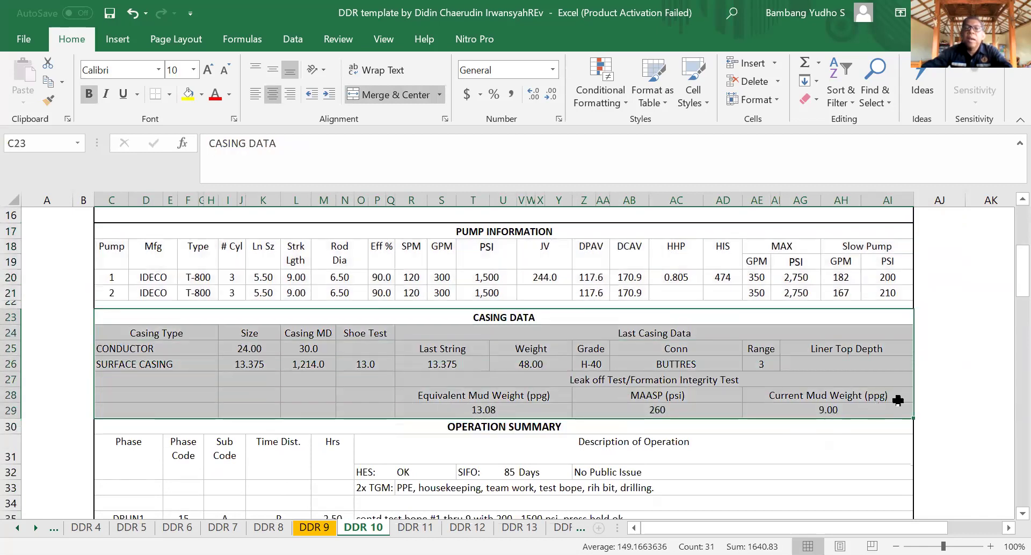
{"action": "left_click", "coordinate": [938, 374]}
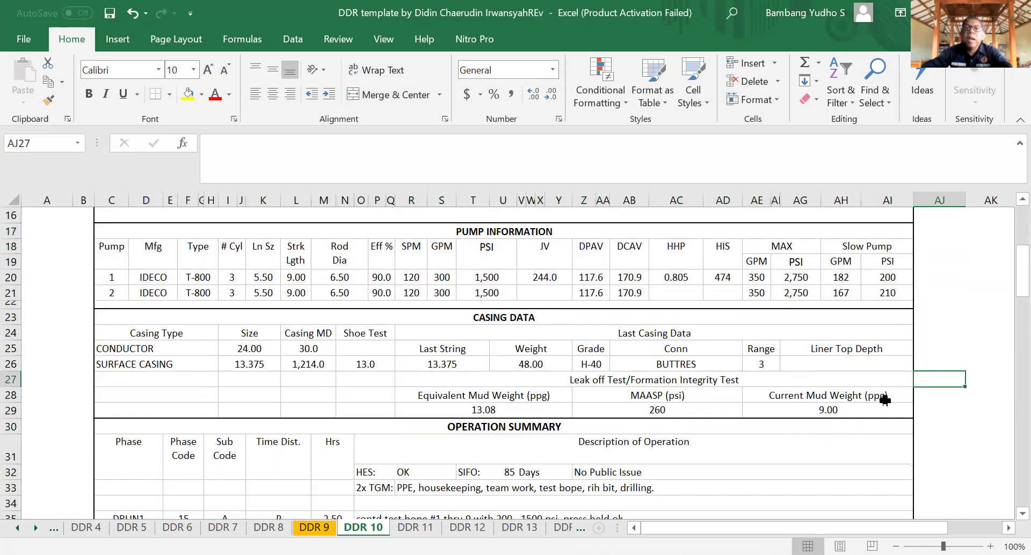
Step: Examine the Leak off Test/Formation Integrity Test data, comparing equivalent mud weight, MAASP and current mud weight
{"action": "left_click", "coordinate": [608, 383]}
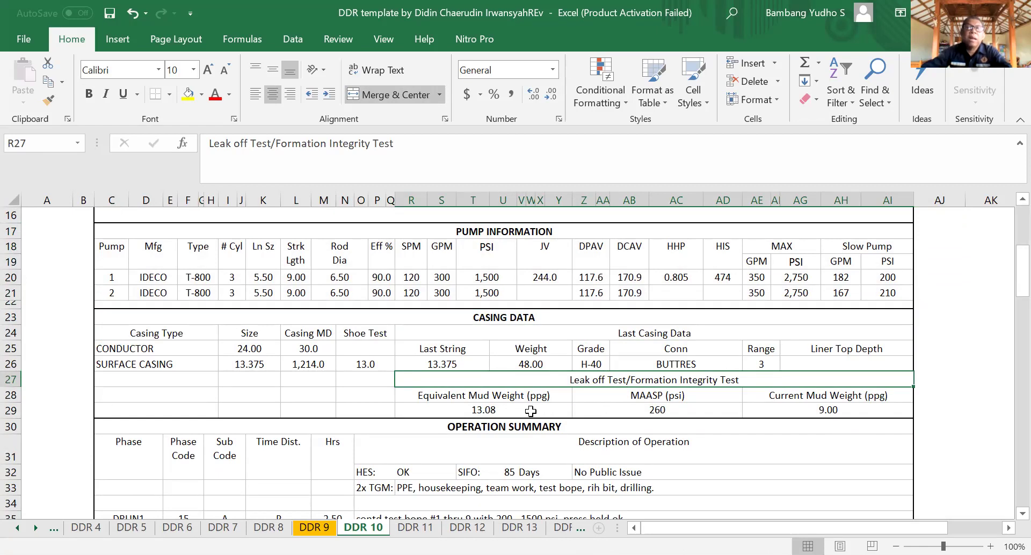
{"action": "key", "text": "Down"}
{"action": "key", "text": "Down"}
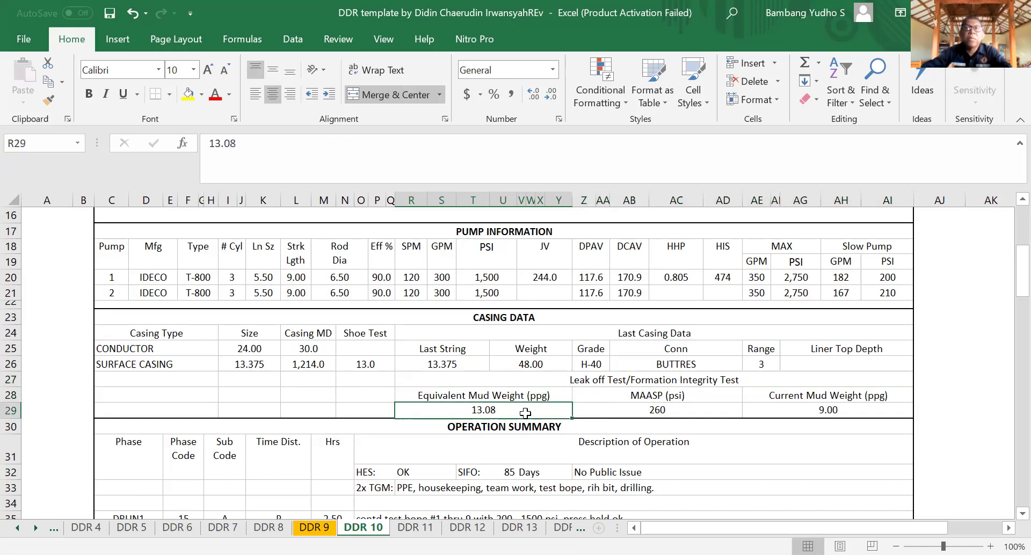
{"action": "left_click", "coordinate": [657, 411]}
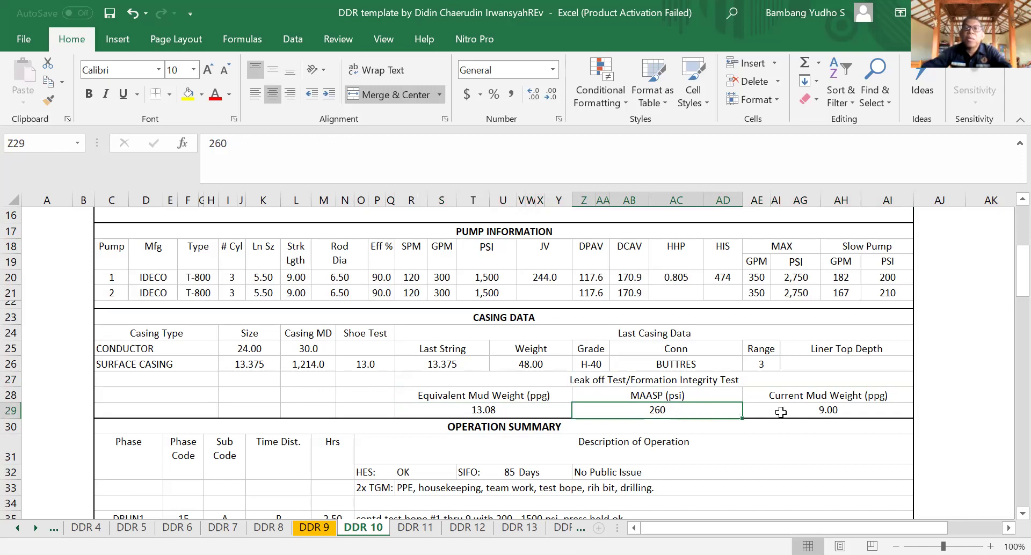
{"action": "left_click", "coordinate": [802, 410]}
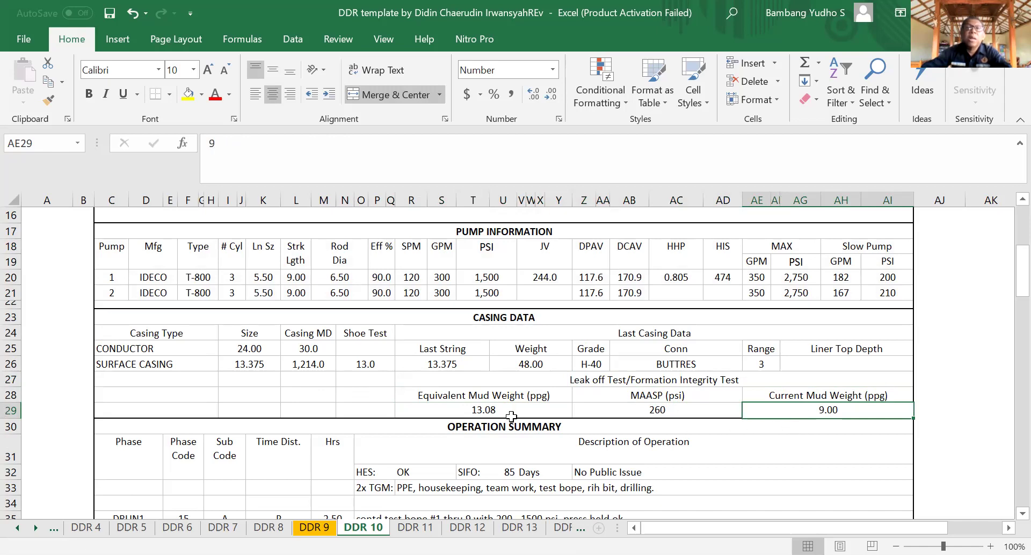
{"action": "left_click", "coordinate": [463, 414]}
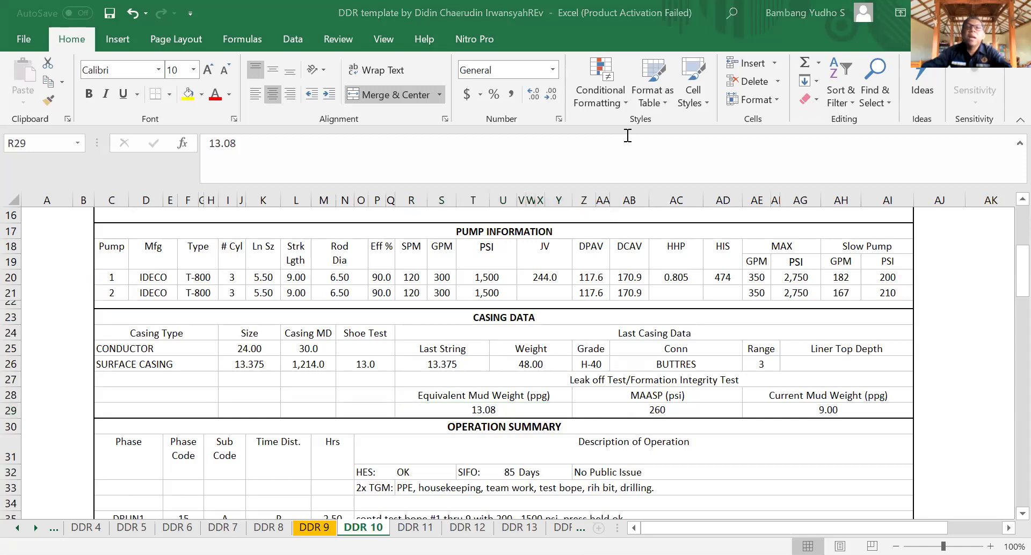
{"action": "left_click", "coordinate": [823, 407]}
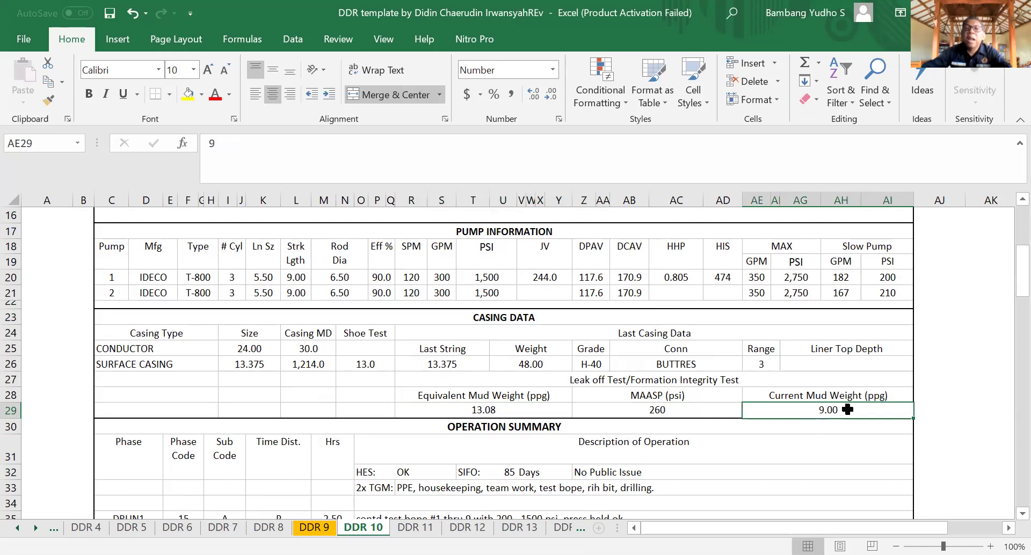
{"action": "left_click", "coordinate": [665, 410]}
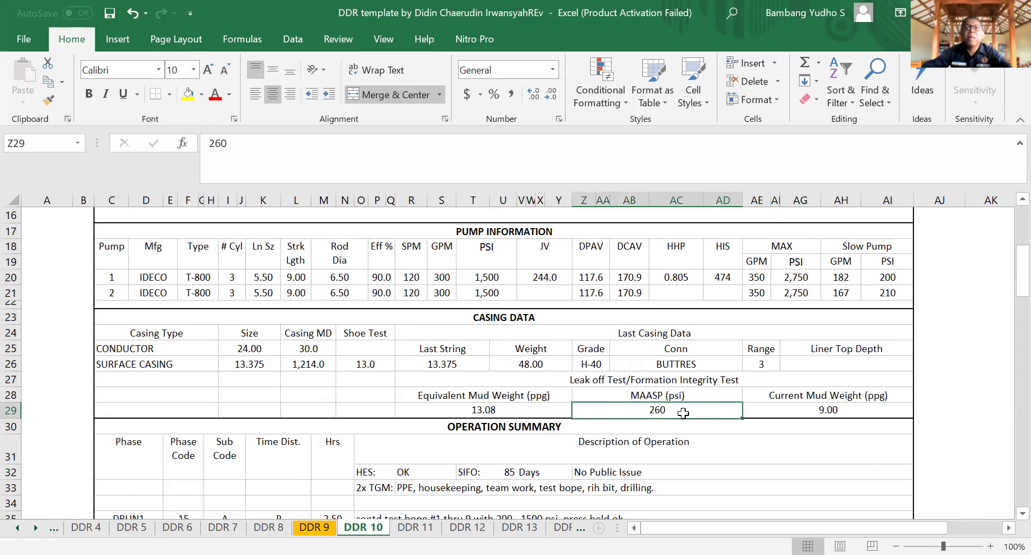
{"action": "left_click", "coordinate": [501, 413]}
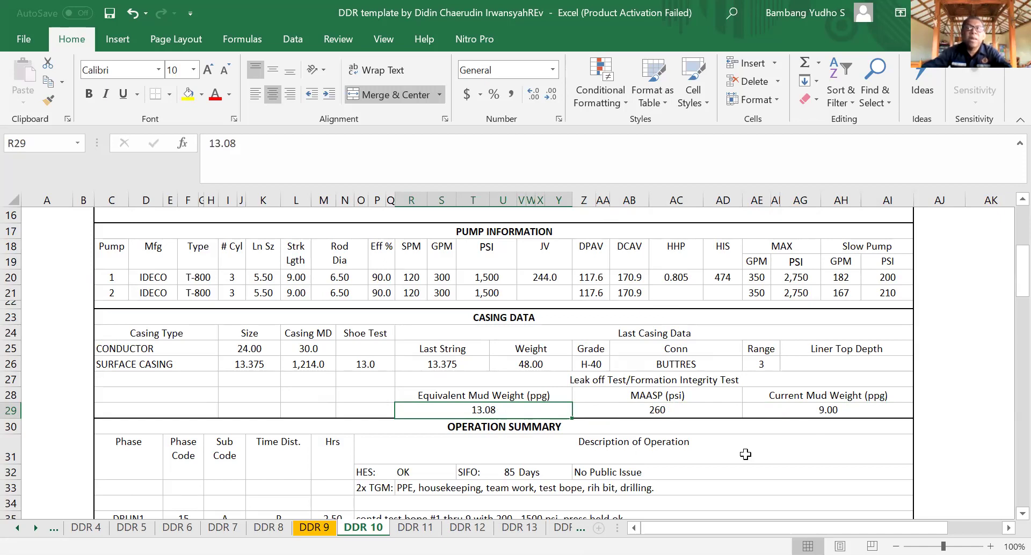
Step: Examine the opening lines of the Operation Summary, covering HES, SIFO, the public issue note and 2x TGM
{"action": "scroll", "coordinate": [745, 454], "scroll_direction": "down", "scroll_amount": 1}
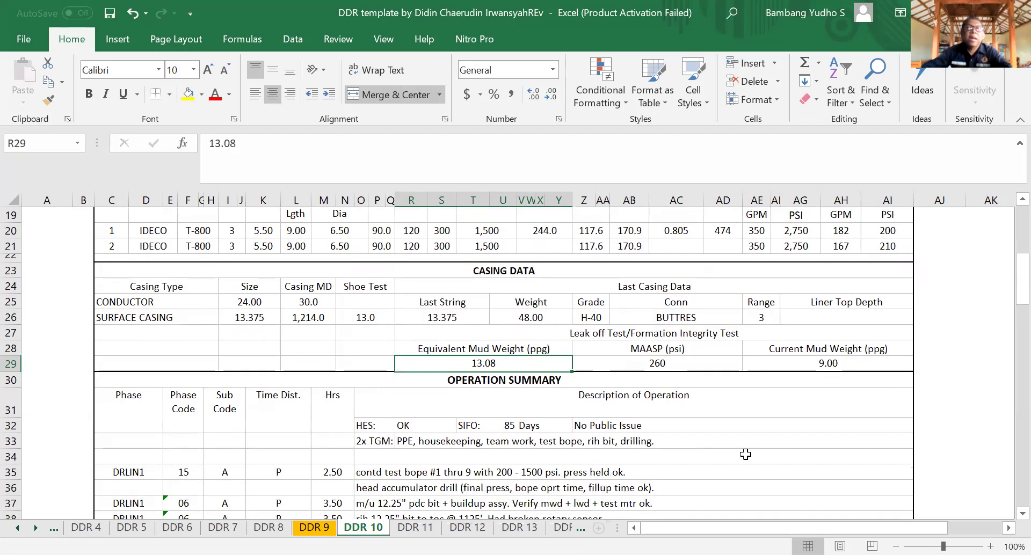
{"action": "scroll", "coordinate": [746, 454], "scroll_direction": "down", "scroll_amount": 3}
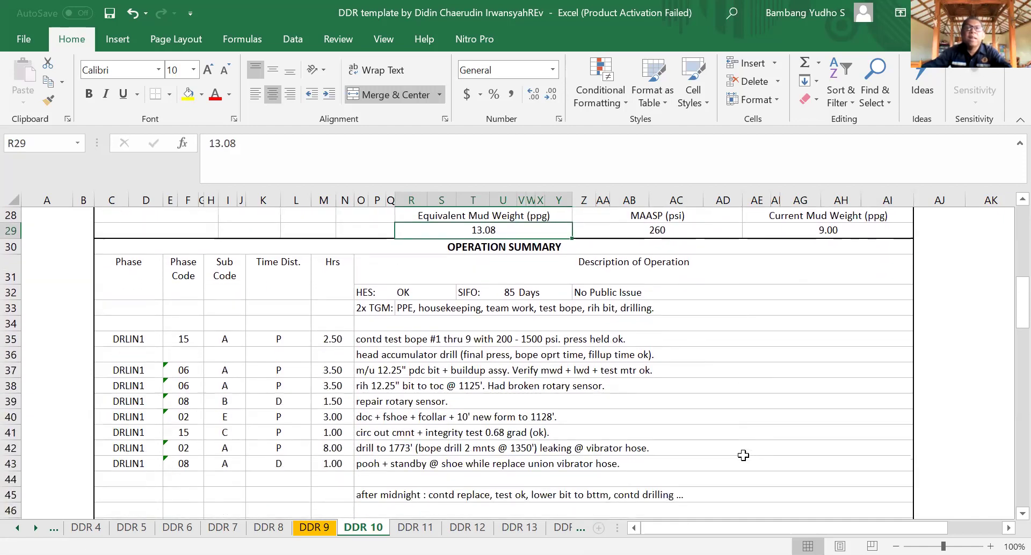
{"action": "left_click", "coordinate": [438, 246]}
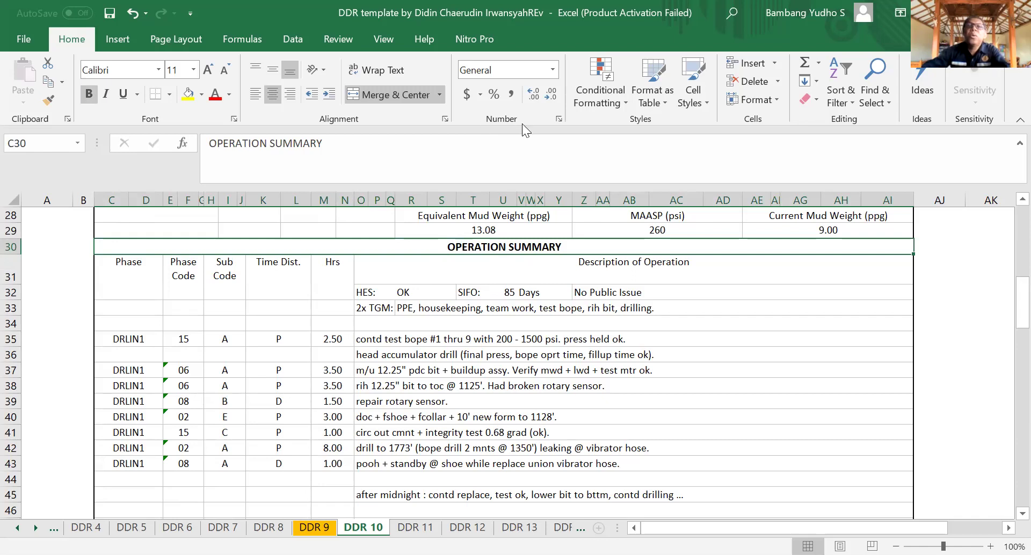
{"action": "left_click", "coordinate": [560, 118]}
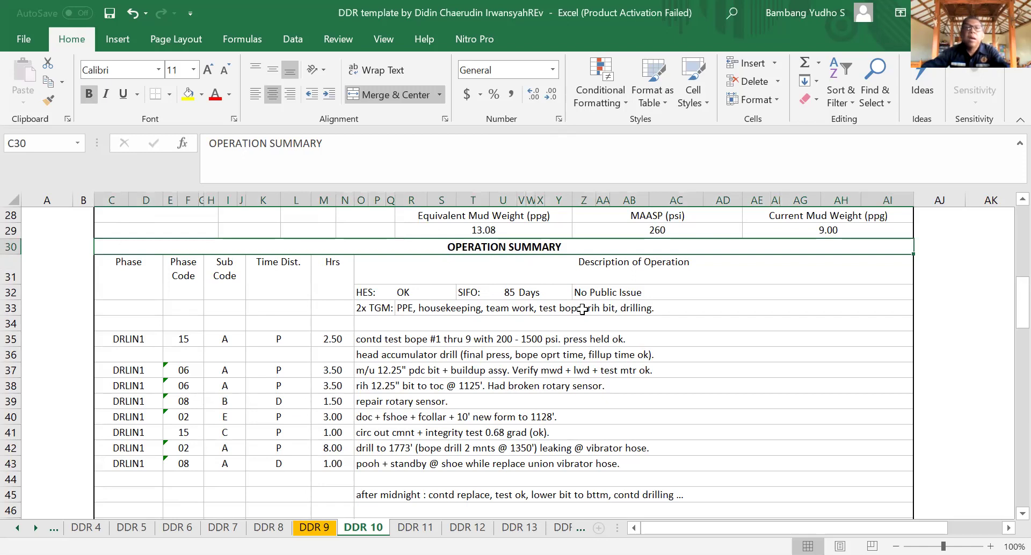
{"action": "left_click", "coordinate": [375, 293]}
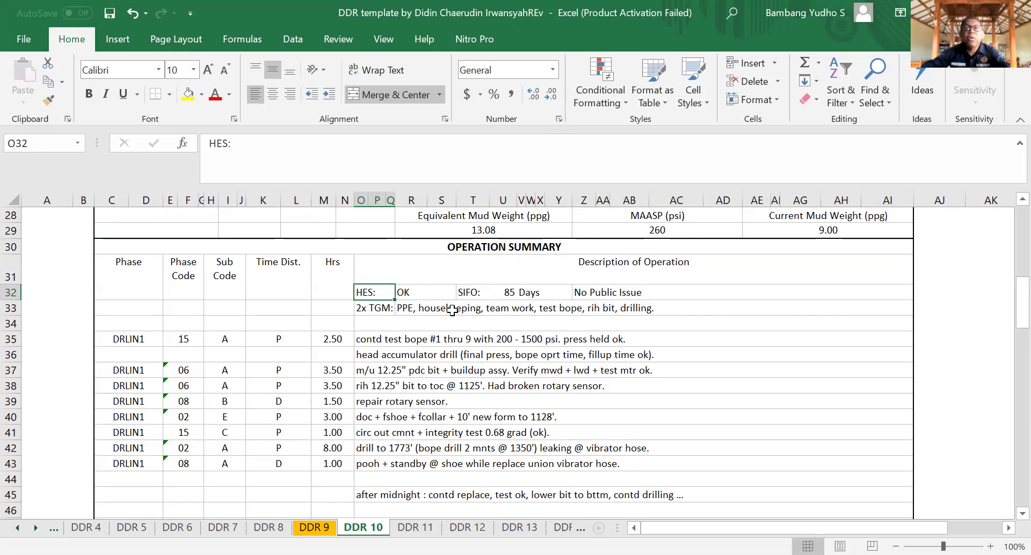
{"action": "key", "text": "Right"}
{"action": "key", "text": "Right"}
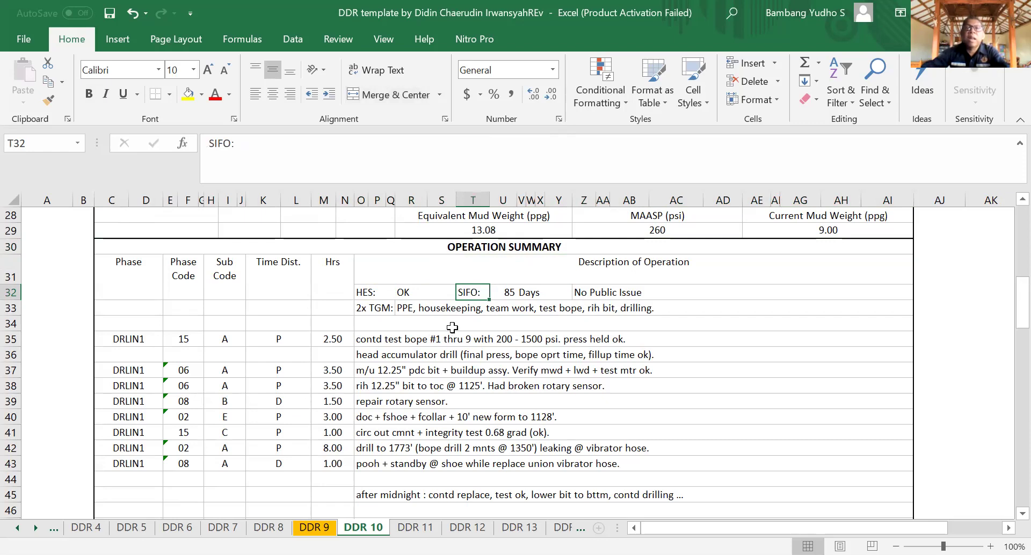
{"action": "left_click", "coordinate": [579, 296]}
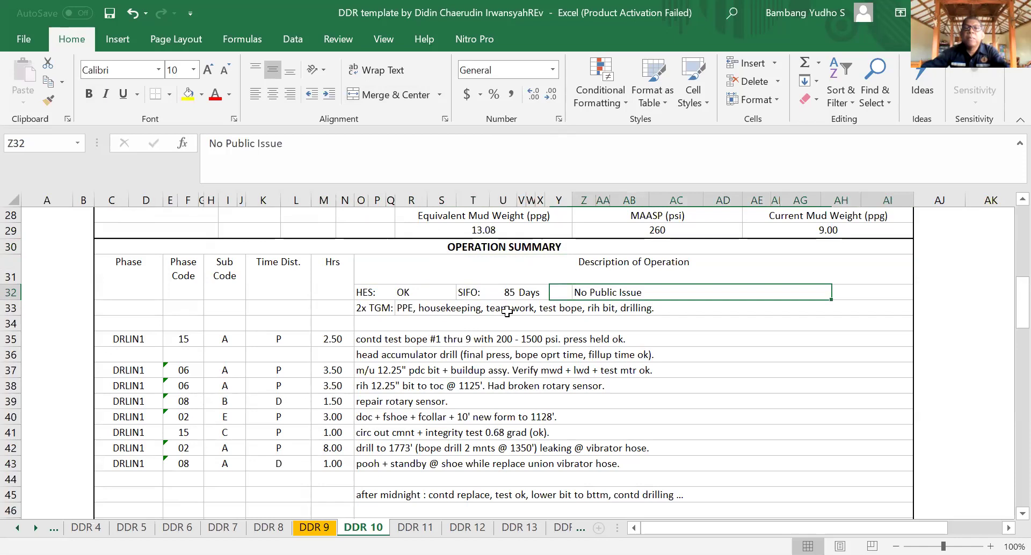
{"action": "left_click", "coordinate": [369, 311]}
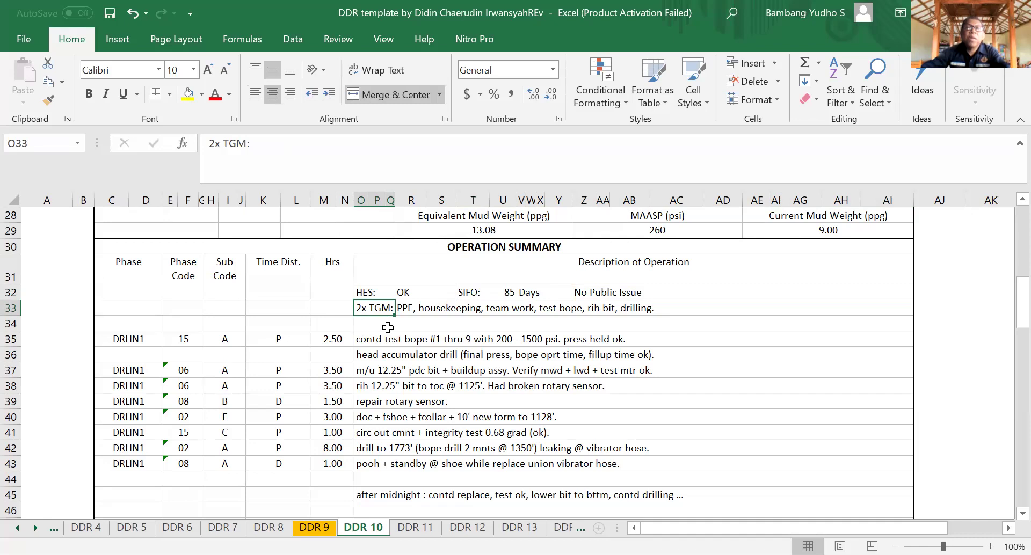
Step: Read the Operation Summary entries in rows 35 to 38, from the BOP test to running in the 12.25" bit
{"action": "left_click", "coordinate": [335, 341]}
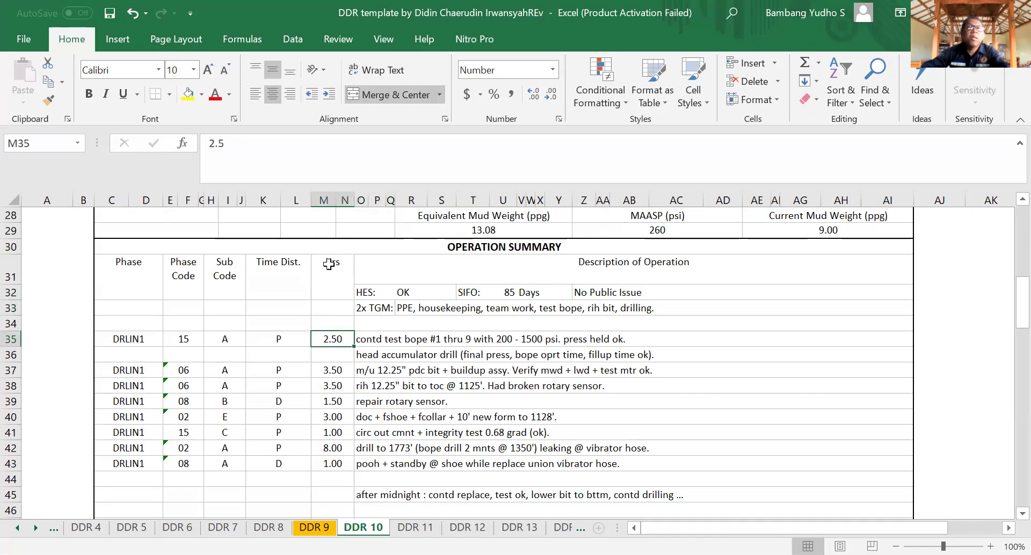
{"action": "left_click", "coordinate": [374, 340]}
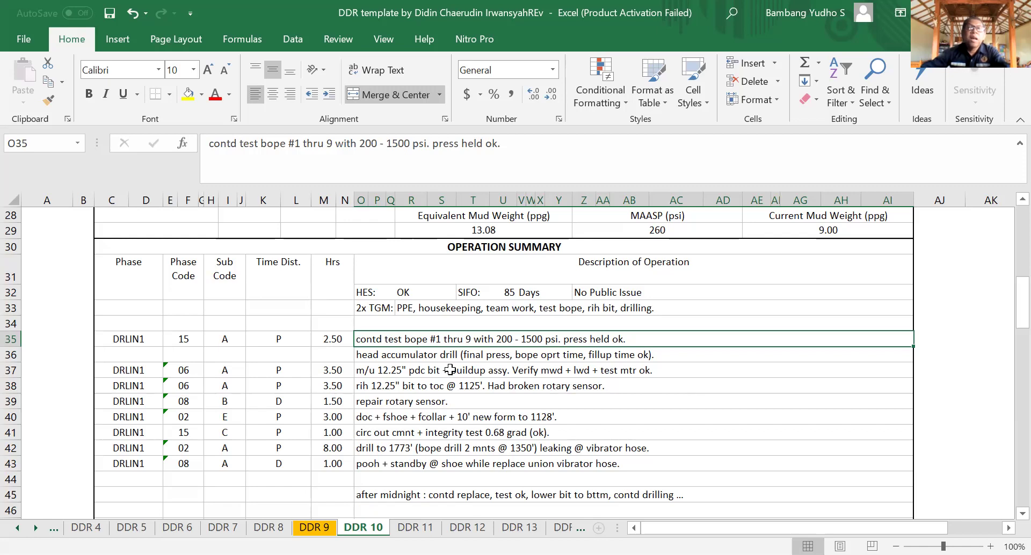
{"action": "left_click", "coordinate": [397, 358]}
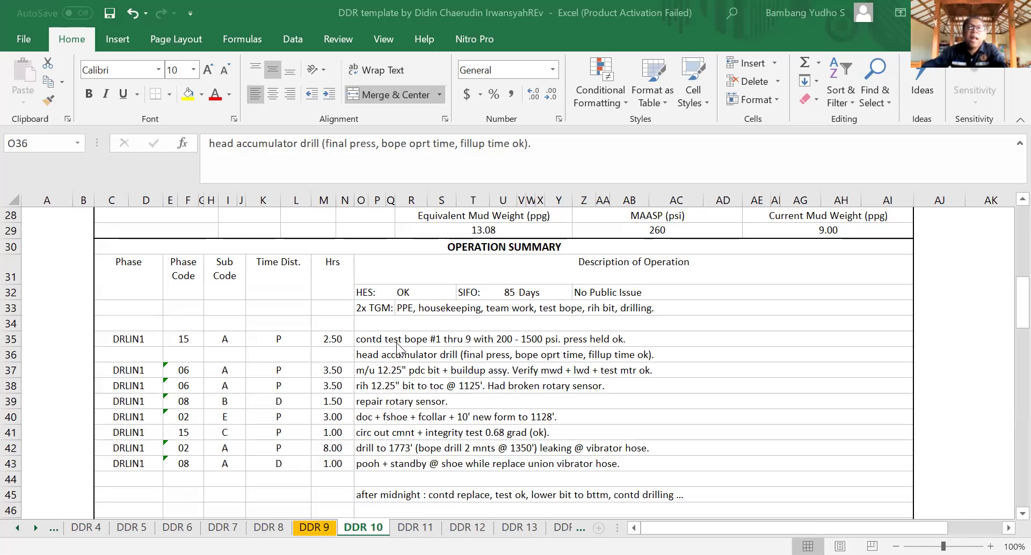
{"action": "left_click", "coordinate": [388, 371]}
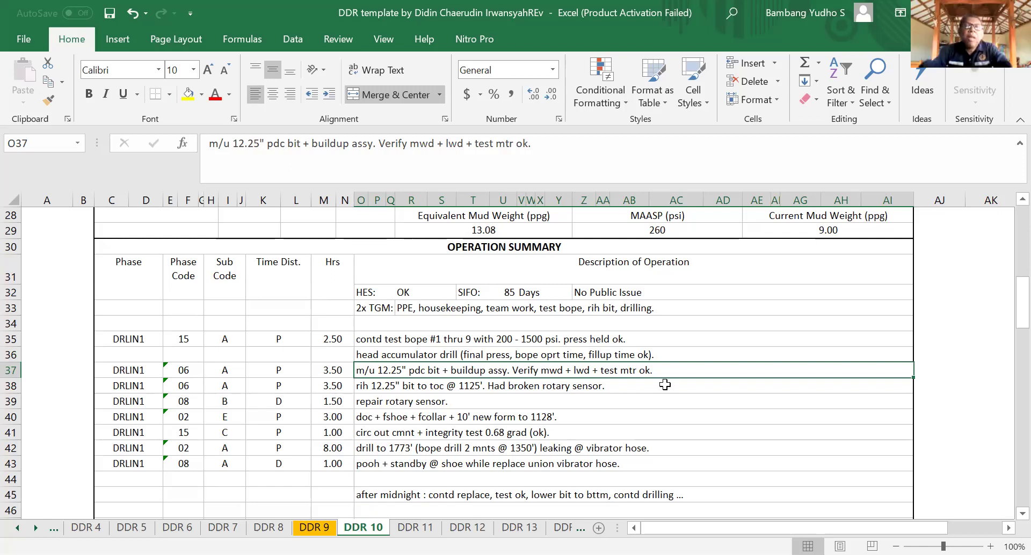
{"action": "left_click", "coordinate": [344, 368]}
{"action": "left_click", "coordinate": [378, 389]}
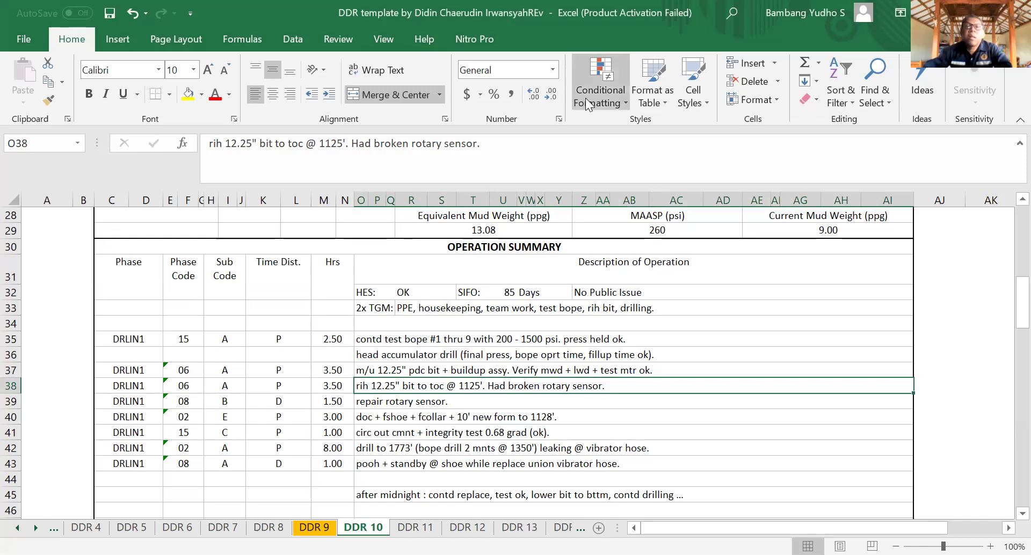
Step: Examine the rotary sensor repair entry with its time distribution code and hours, and the drill-out entry in row 40
{"action": "left_click", "coordinate": [408, 406]}
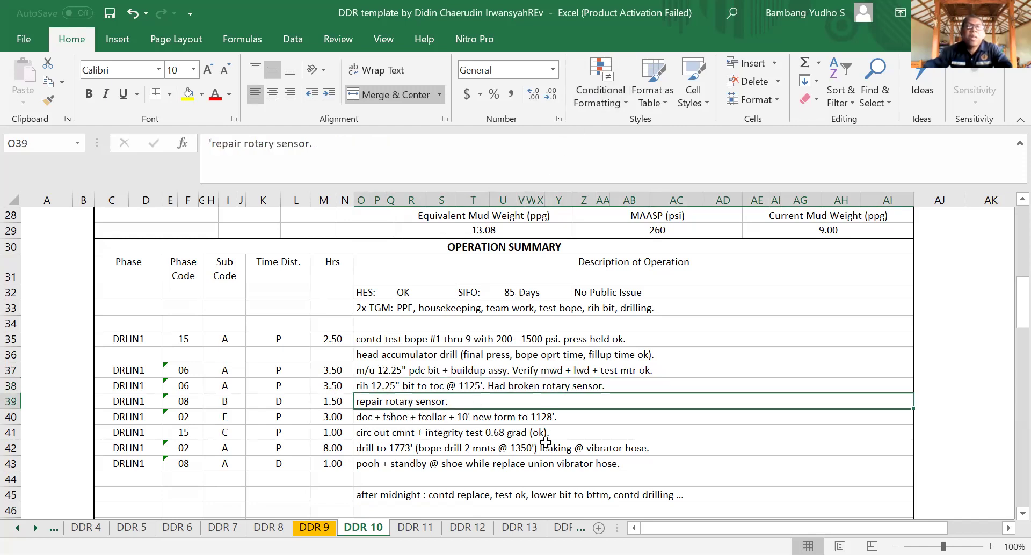
{"action": "left_click", "coordinate": [282, 402]}
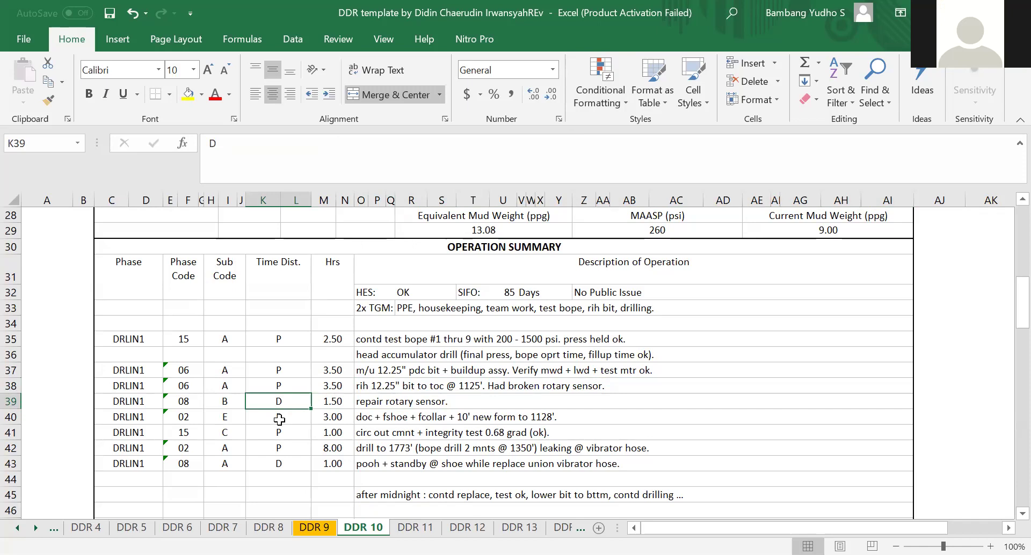
{"action": "left_click", "coordinate": [288, 383]}
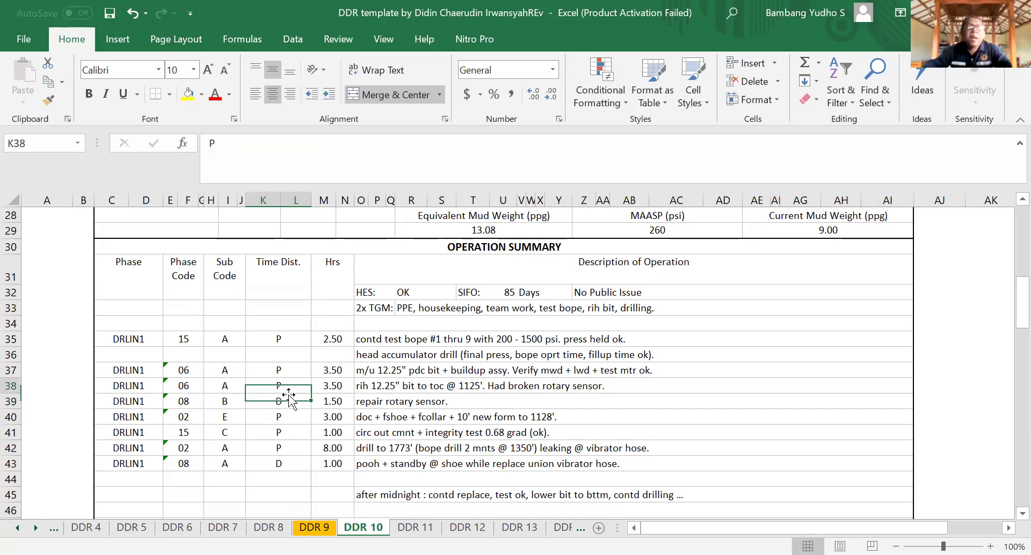
{"action": "left_click", "coordinate": [290, 399]}
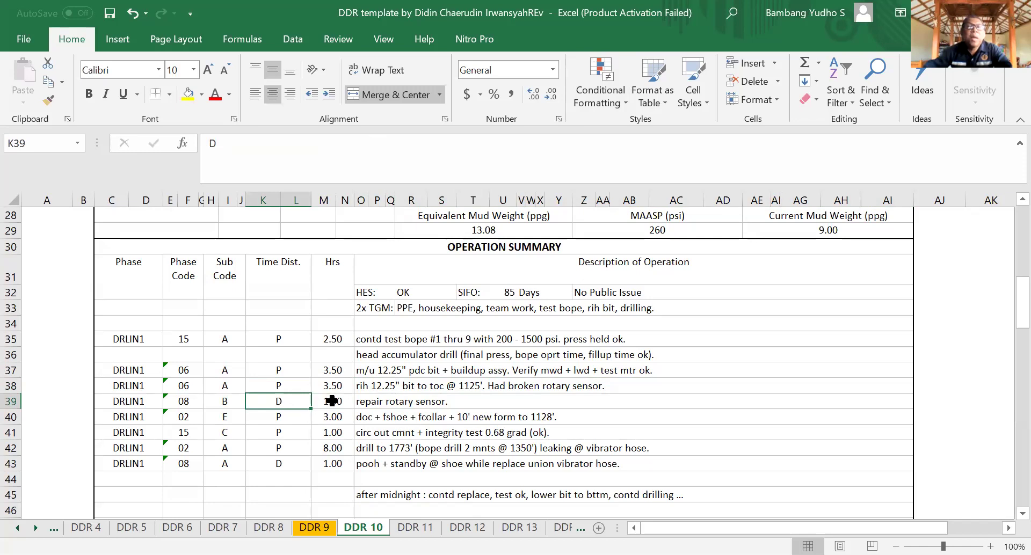
{"action": "left_click", "coordinate": [385, 403]}
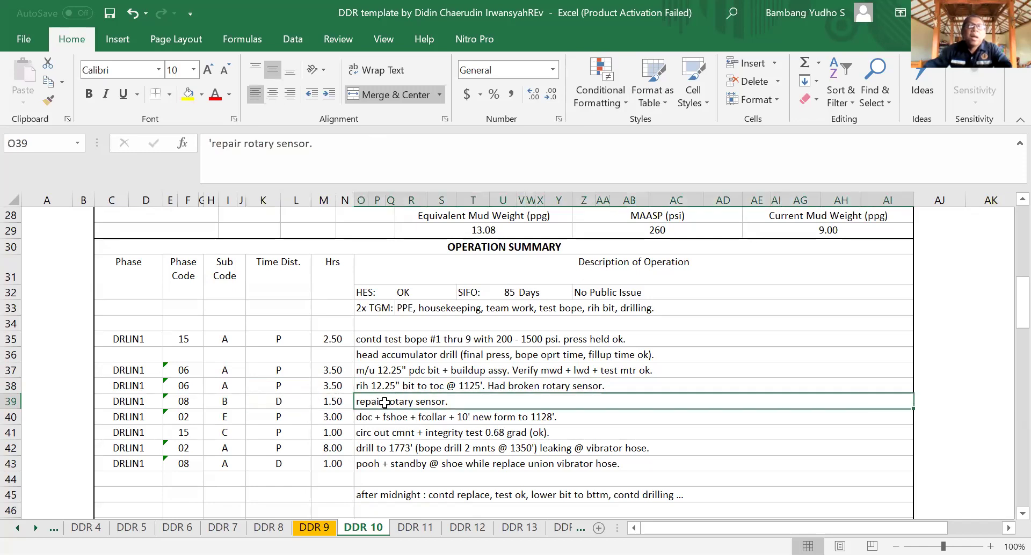
{"action": "left_click", "coordinate": [338, 403]}
{"action": "left_click", "coordinate": [371, 419]}
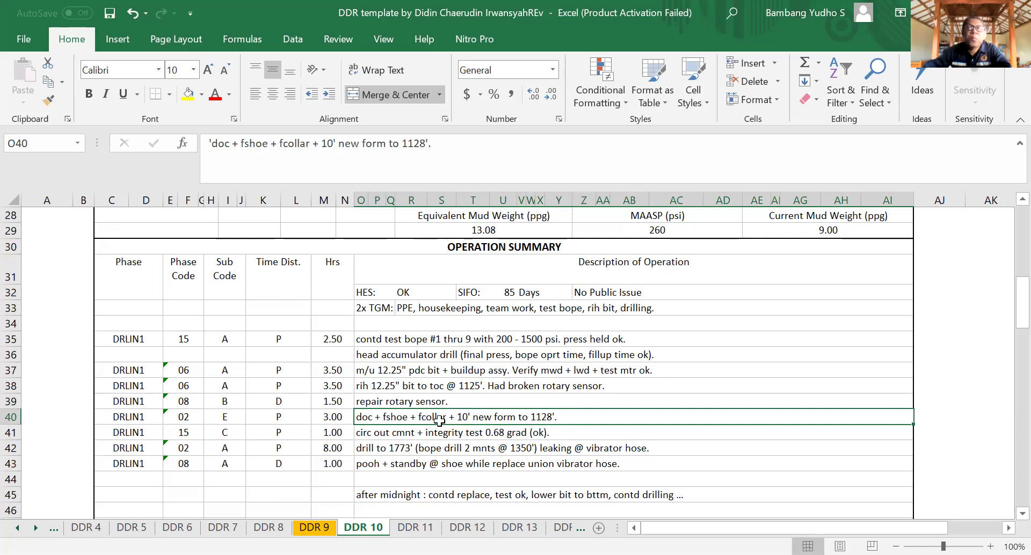
Step: Examine the cement circulation and integrity test entry in row 41 alongside the drill-out entry in row 40
{"action": "scroll", "coordinate": [439, 420], "scroll_direction": "down", "scroll_amount": 2}
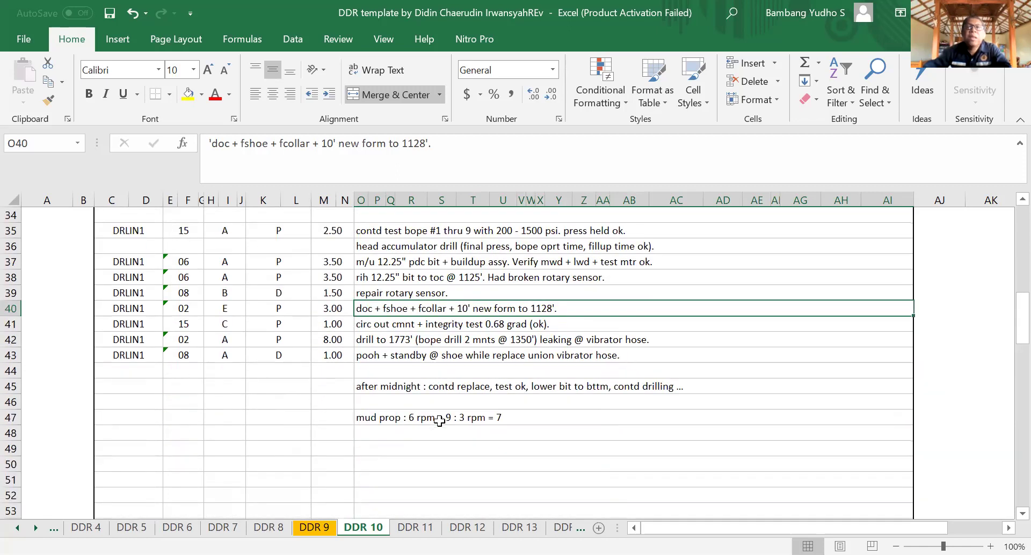
{"action": "left_click", "coordinate": [386, 327]}
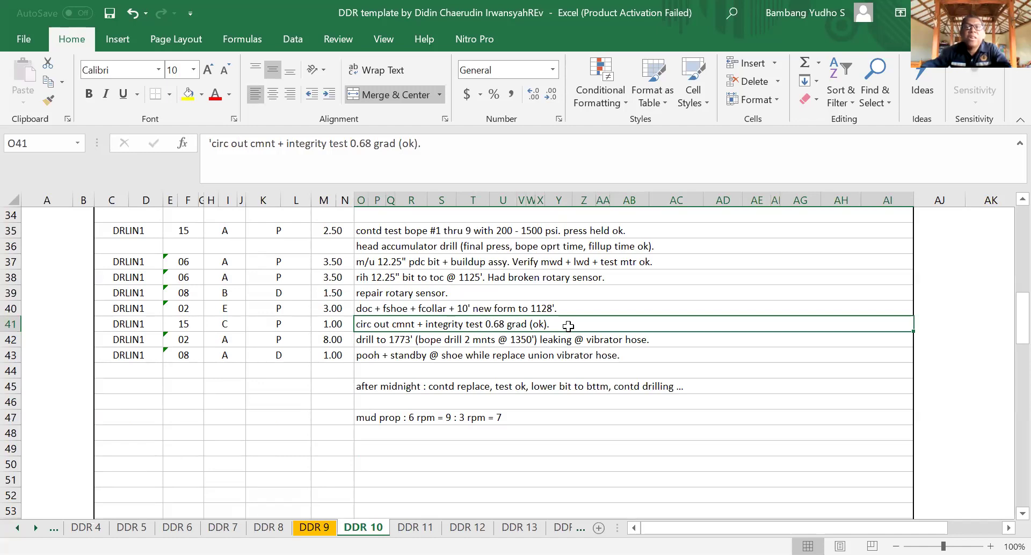
{"action": "left_click", "coordinate": [541, 310]}
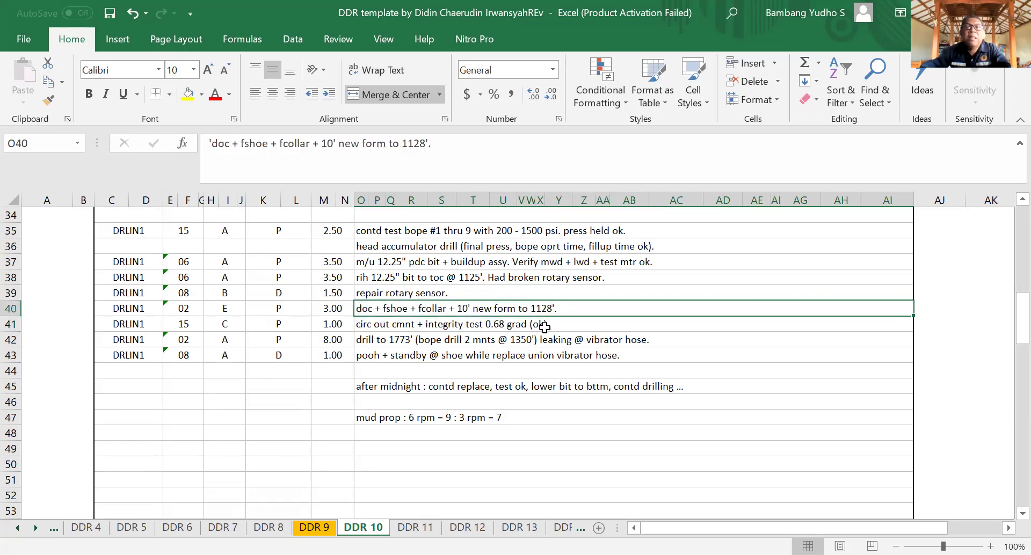
{"action": "left_click", "coordinate": [549, 325]}
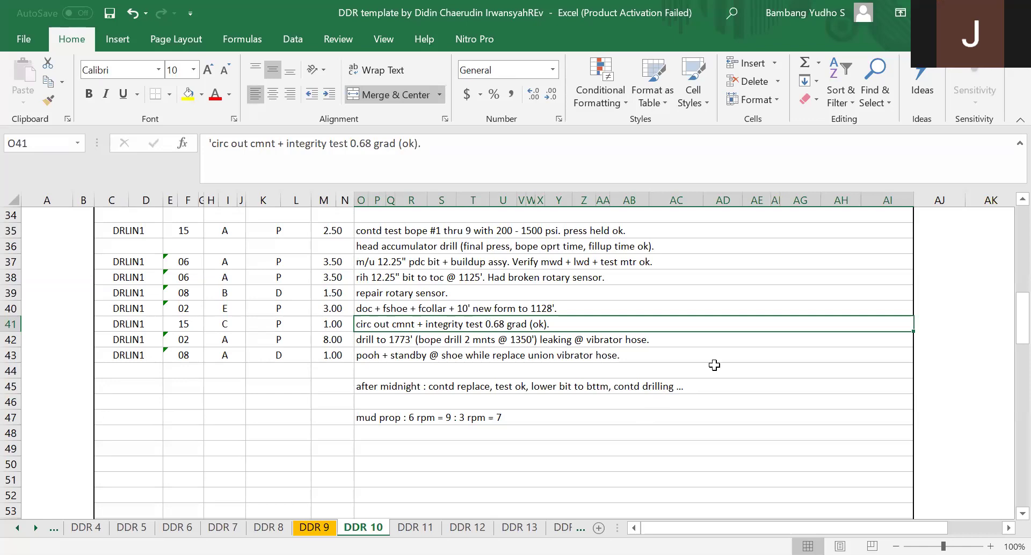
Step: Review the MAASP, equivalent mud weight and current mud weight cells of the Leak off Test section in relation to the integrity test
{"action": "scroll", "coordinate": [709, 368], "scroll_direction": "up", "scroll_amount": 2}
{"action": "scroll", "coordinate": [715, 366], "scroll_direction": "up", "scroll_amount": 1}
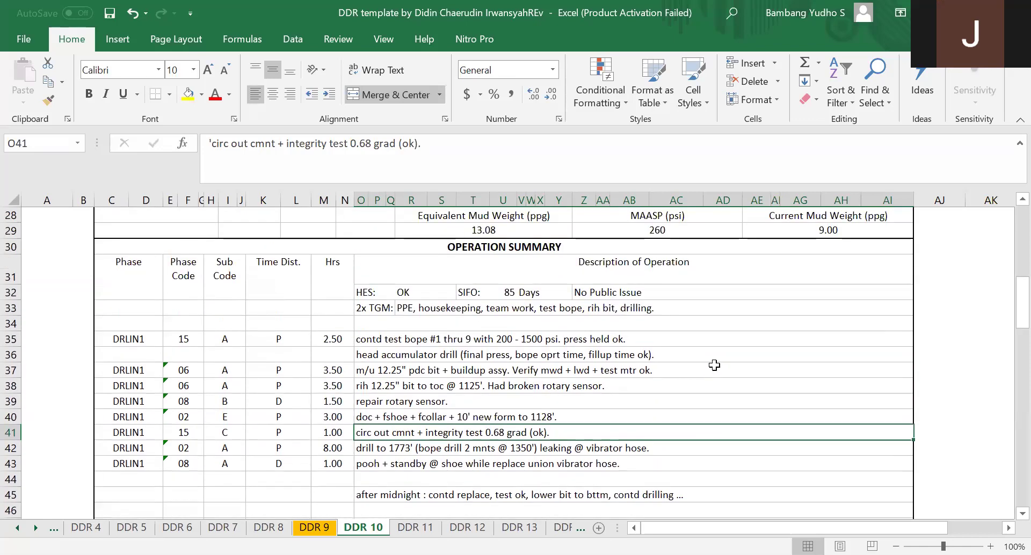
{"action": "scroll", "coordinate": [714, 365], "scroll_direction": "up", "scroll_amount": 1}
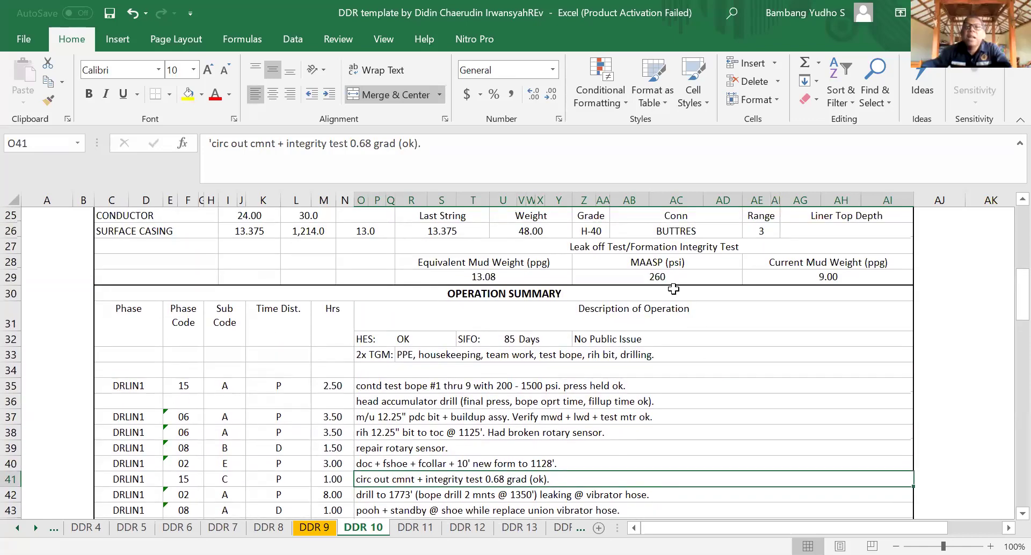
{"action": "left_click", "coordinate": [669, 277]}
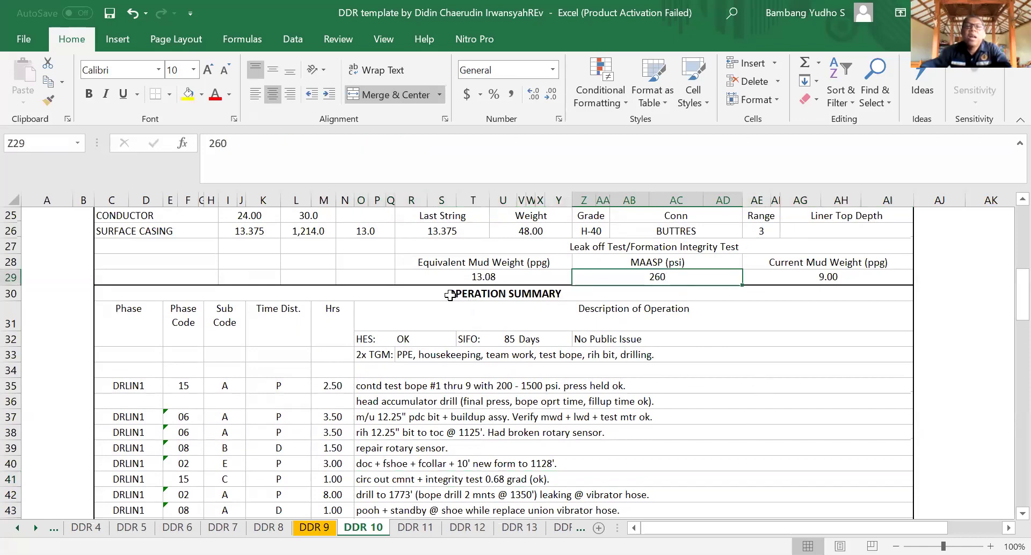
{"action": "left_click", "coordinate": [476, 278]}
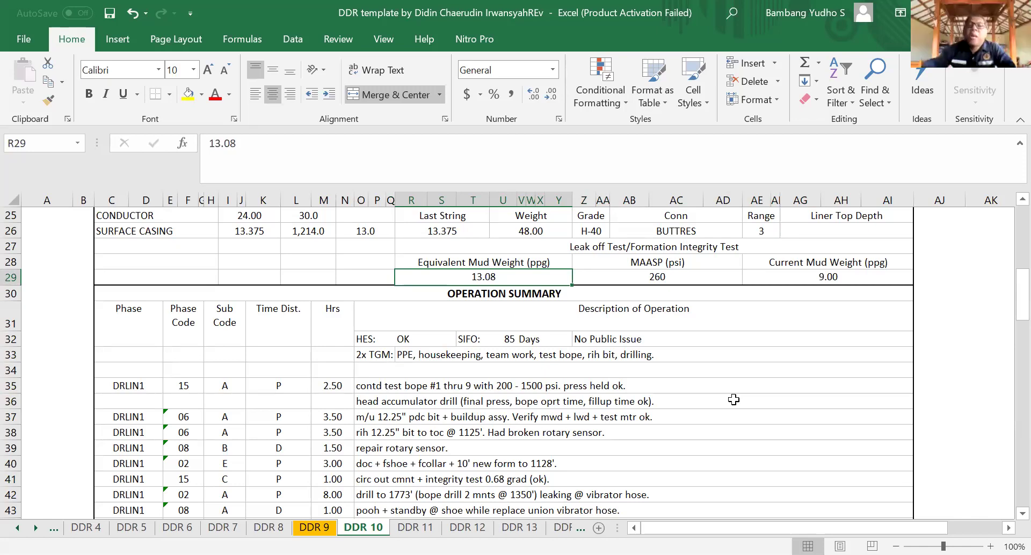
{"action": "left_click", "coordinate": [842, 280]}
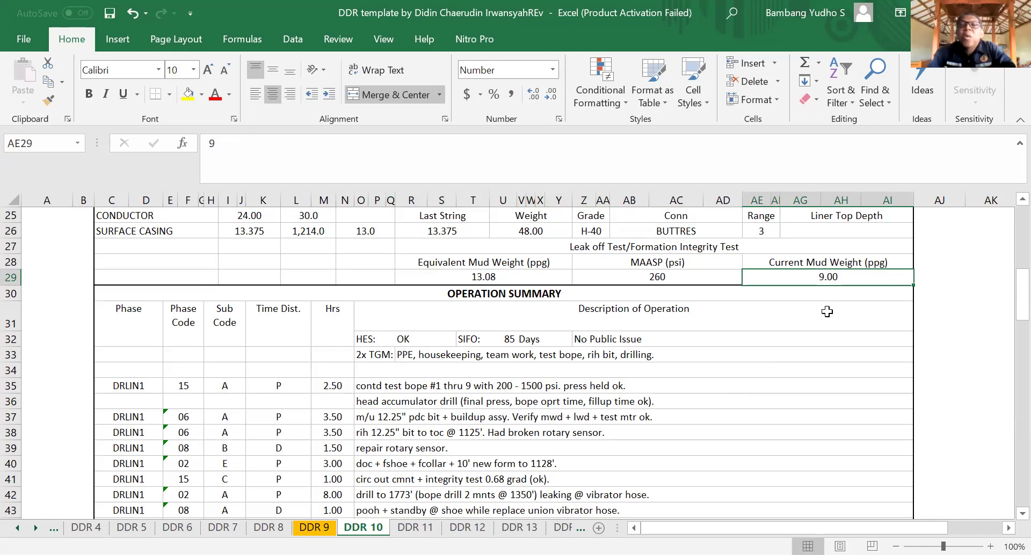
{"action": "left_click", "coordinate": [667, 278]}
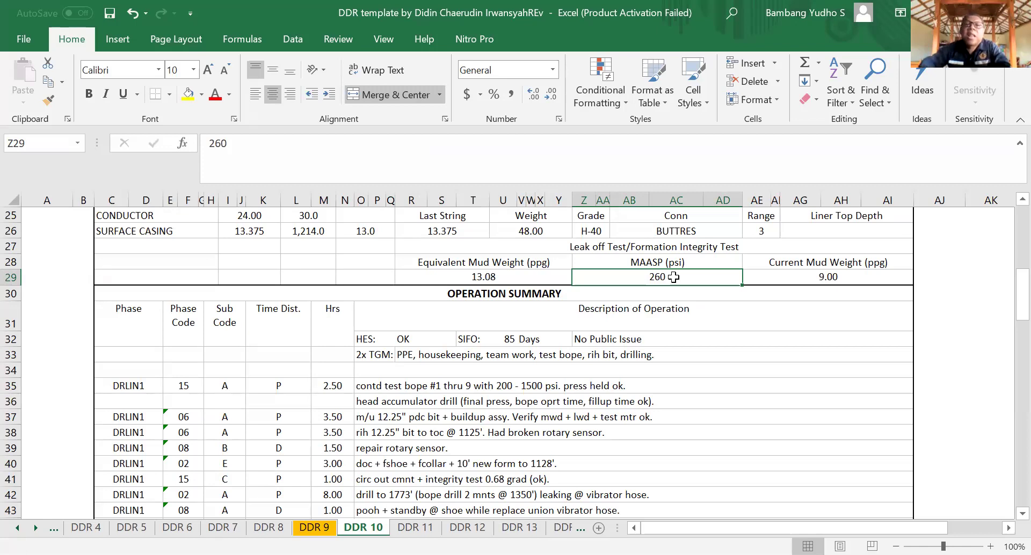
{"action": "left_click", "coordinate": [753, 285]}
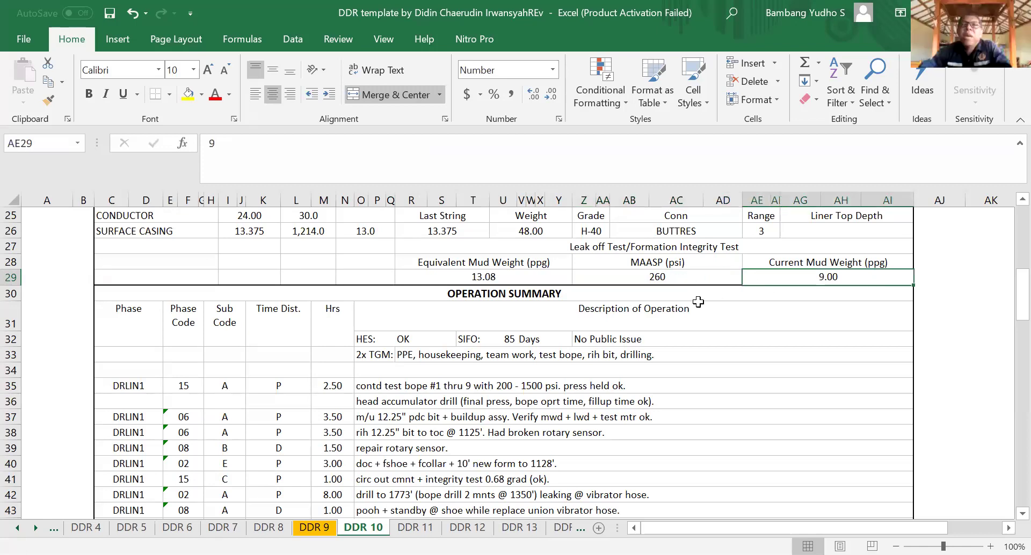
{"action": "key", "text": "Left"}
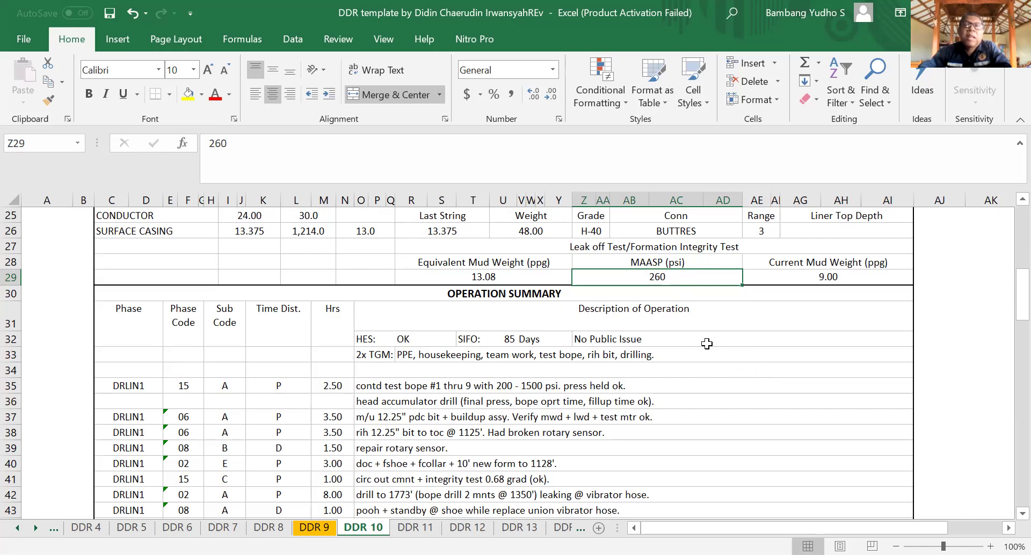
Step: Compare the drill-out and integrity test entries in rows 40 and 41 with the equivalent mud weight
{"action": "scroll", "coordinate": [711, 346], "scroll_direction": "down", "scroll_amount": 1}
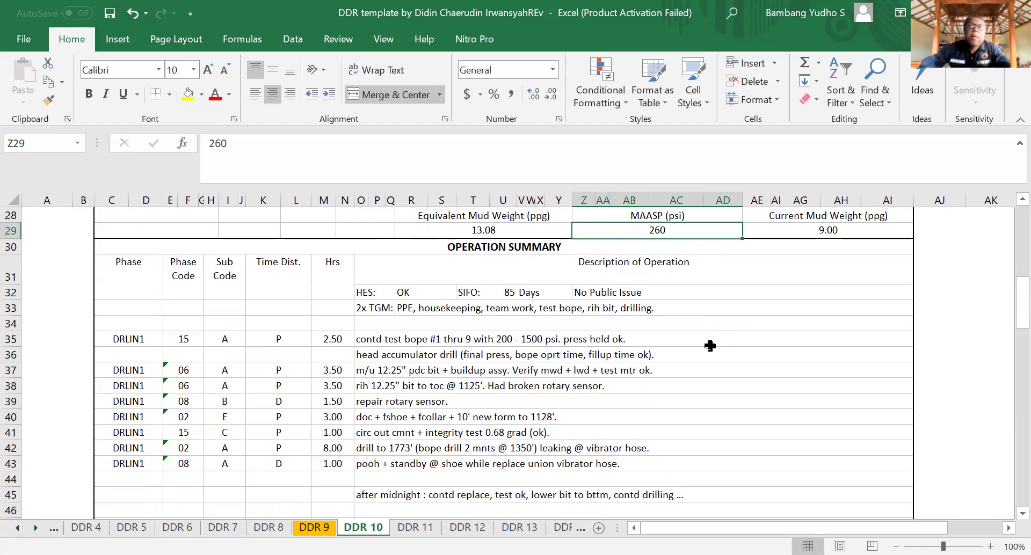
{"action": "left_click", "coordinate": [401, 421]}
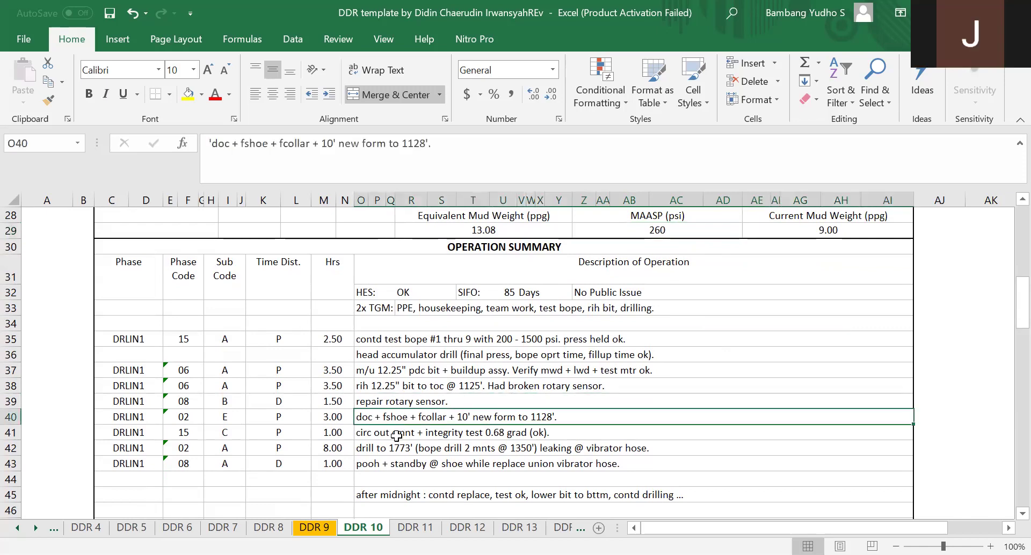
{"action": "left_click", "coordinate": [397, 436]}
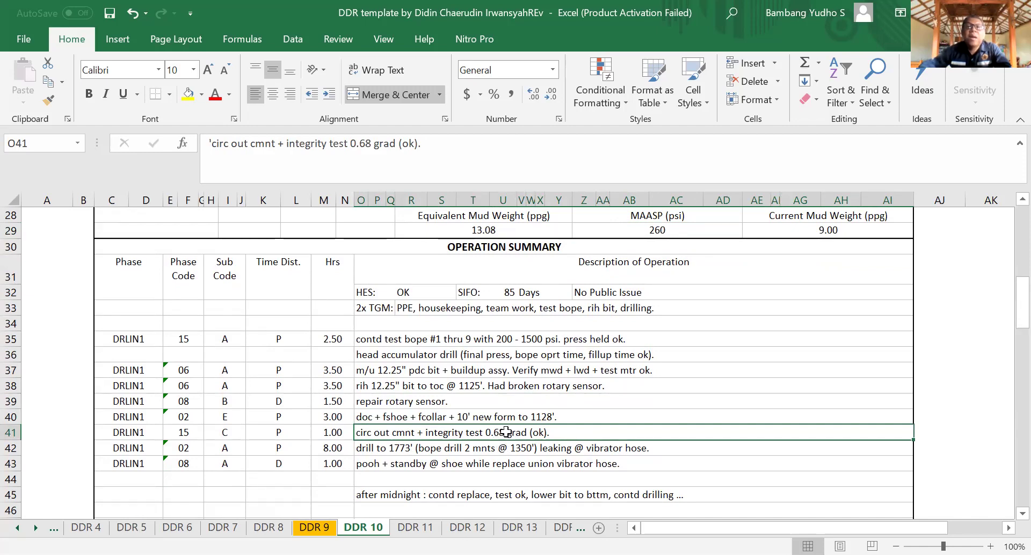
{"action": "left_click", "coordinate": [501, 224]}
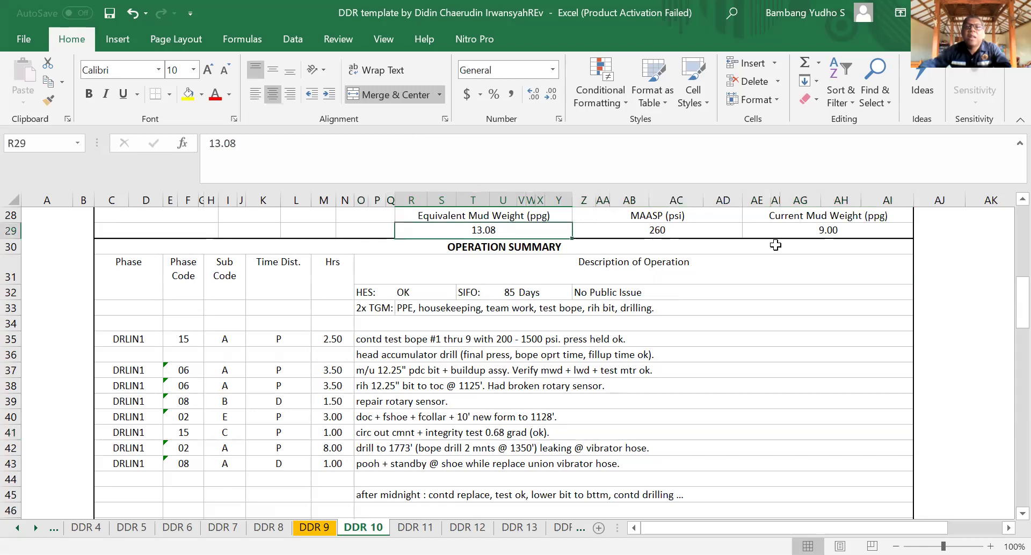
{"action": "left_click", "coordinate": [513, 420]}
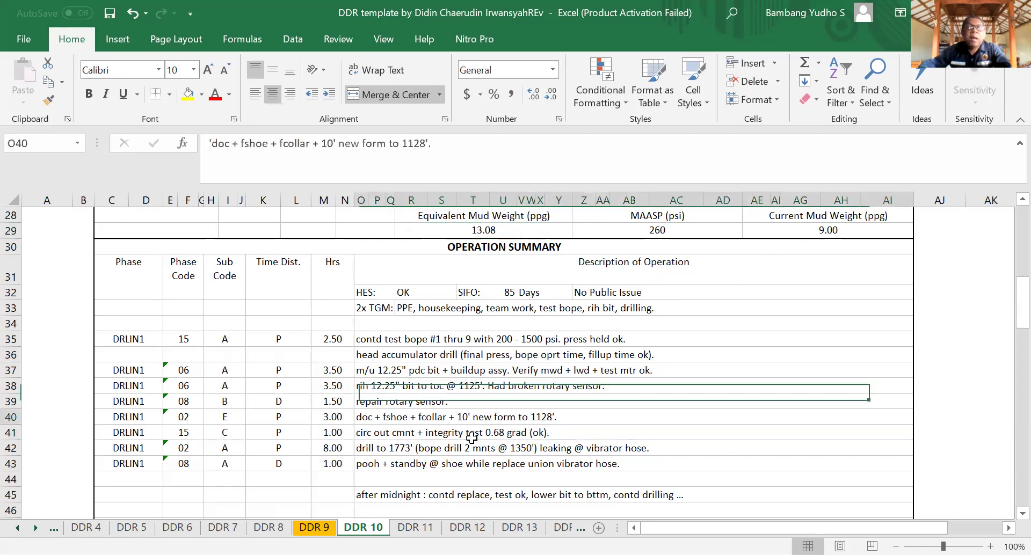
Step: Read the drilling entry in row 42 and the vibrator hose replacement entry in row 43 with its hours
{"action": "left_click", "coordinate": [379, 452]}
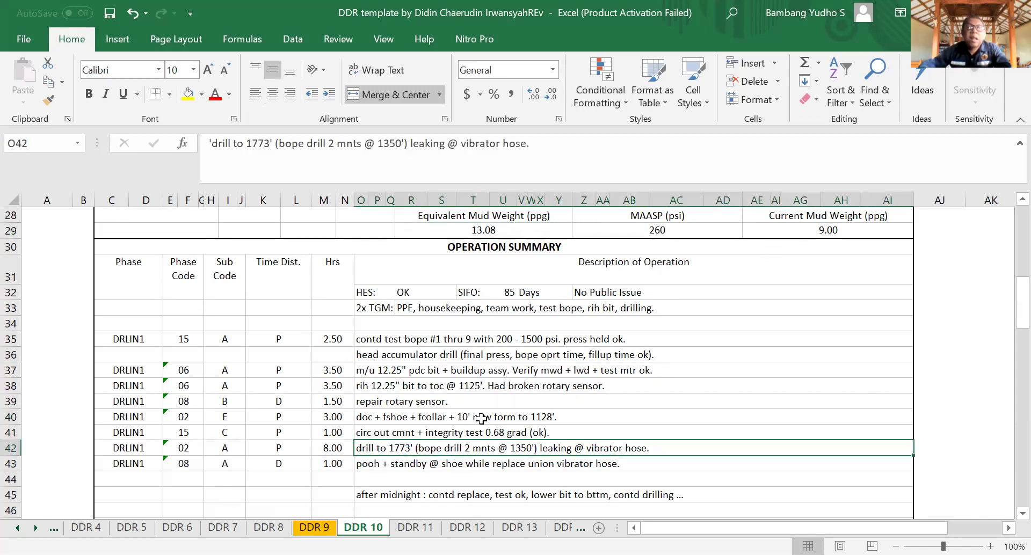
{"action": "scroll", "coordinate": [481, 418], "scroll_direction": "down", "scroll_amount": 2}
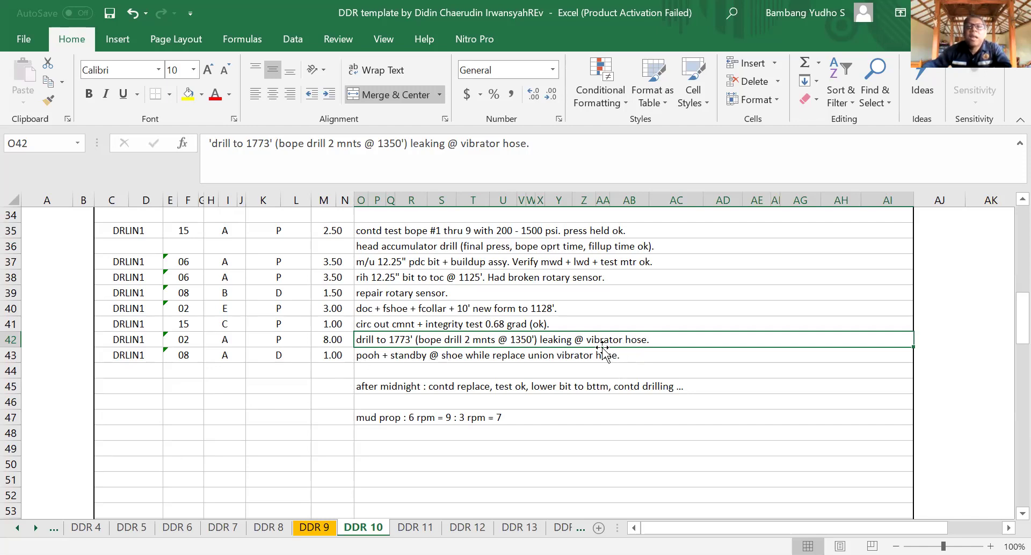
{"action": "left_click", "coordinate": [379, 360]}
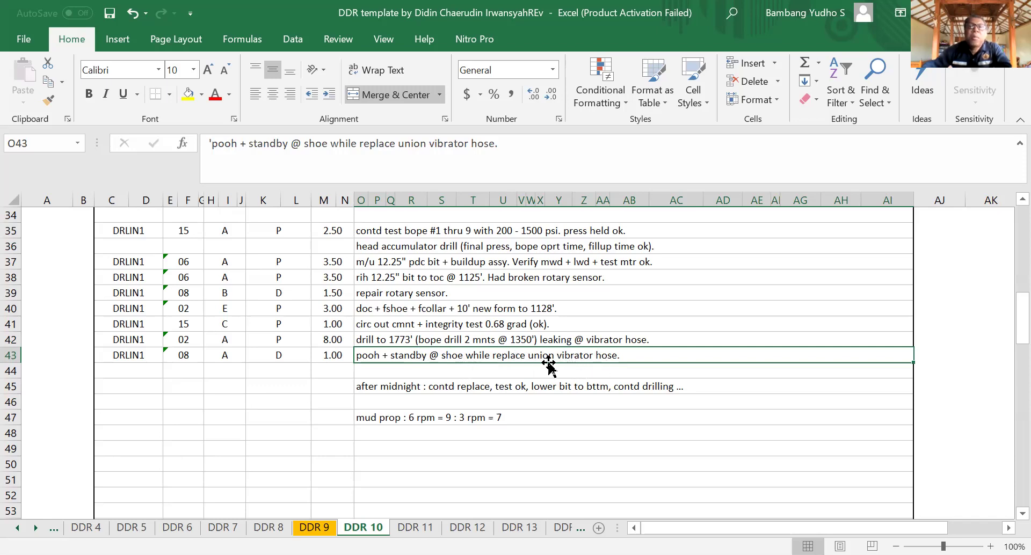
{"action": "left_click", "coordinate": [324, 357]}
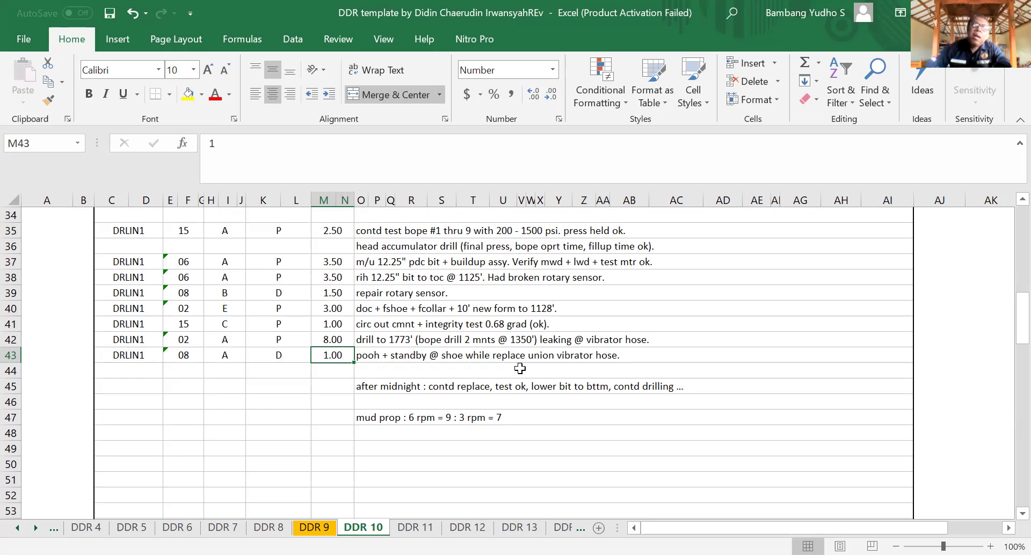
Step: Read the after-midnight note in row 45 together with the hose replacement entry it continues
{"action": "left_click", "coordinate": [419, 386]}
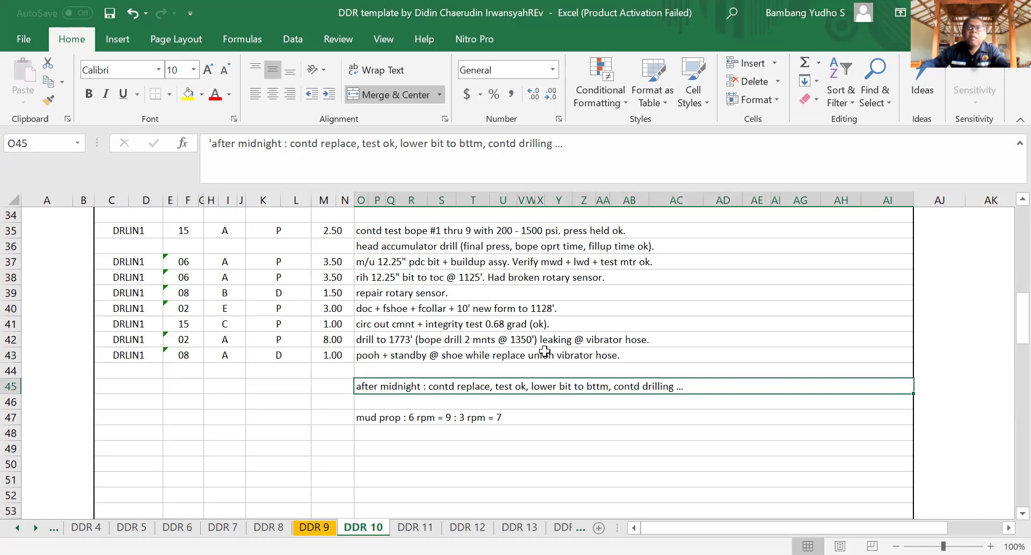
{"action": "left_click", "coordinate": [572, 359]}
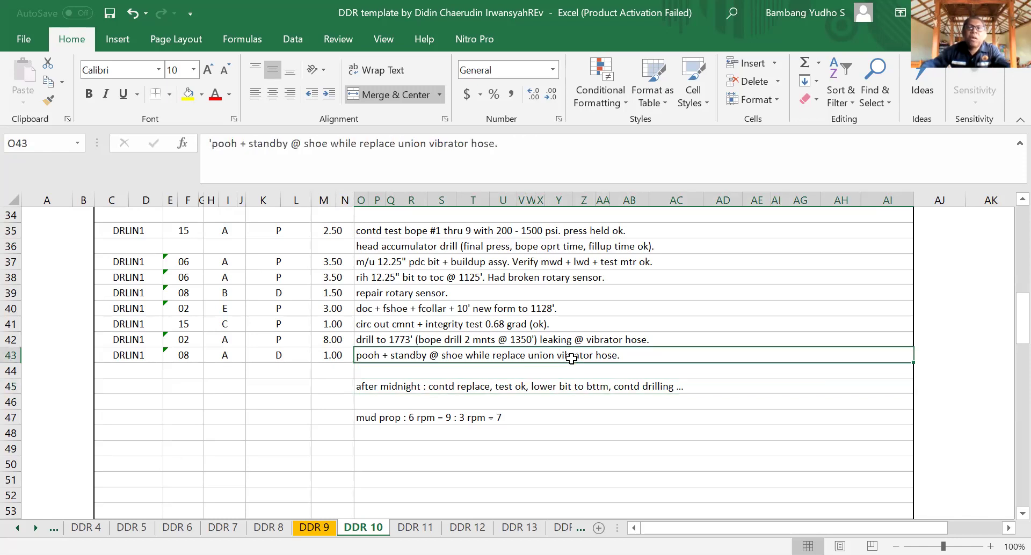
{"action": "left_click", "coordinate": [517, 388]}
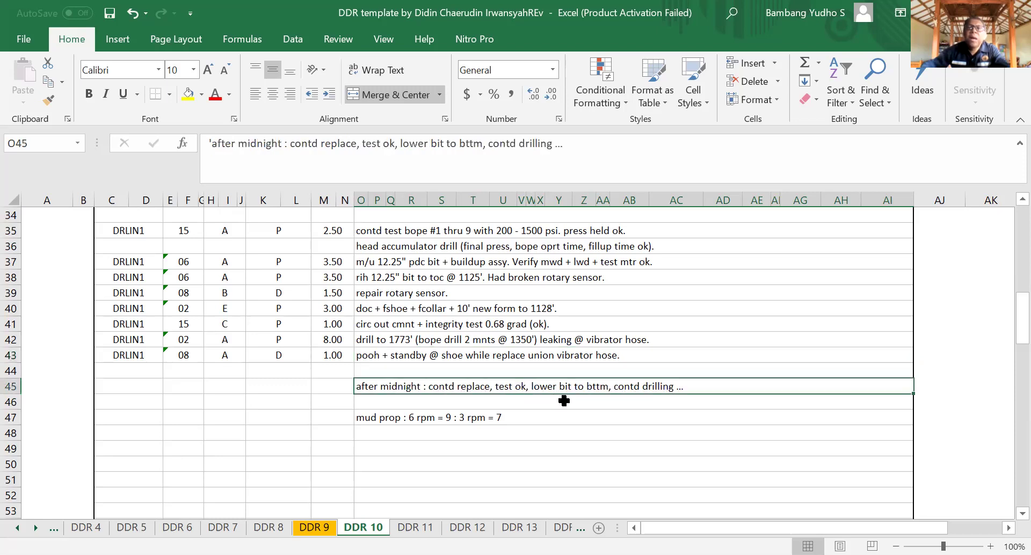
Step: Open the DDR 11 report and display its Operation Summary at 110% zoom
{"action": "scroll", "coordinate": [564, 401], "scroll_direction": "down", "scroll_amount": 3}
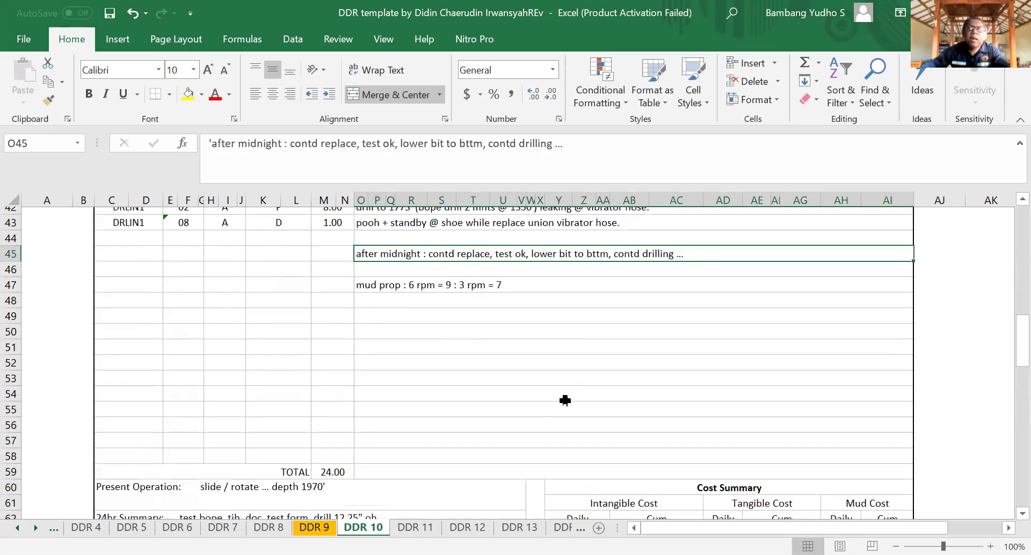
{"action": "scroll", "coordinate": [565, 401], "scroll_direction": "down", "scroll_amount": 3}
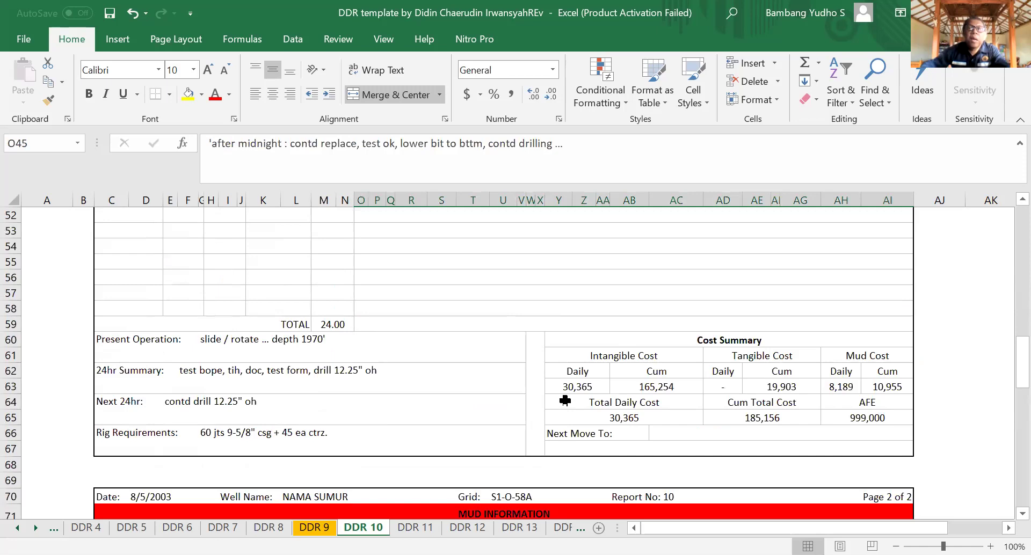
{"action": "scroll", "coordinate": [565, 401], "scroll_direction": "down", "scroll_amount": 7}
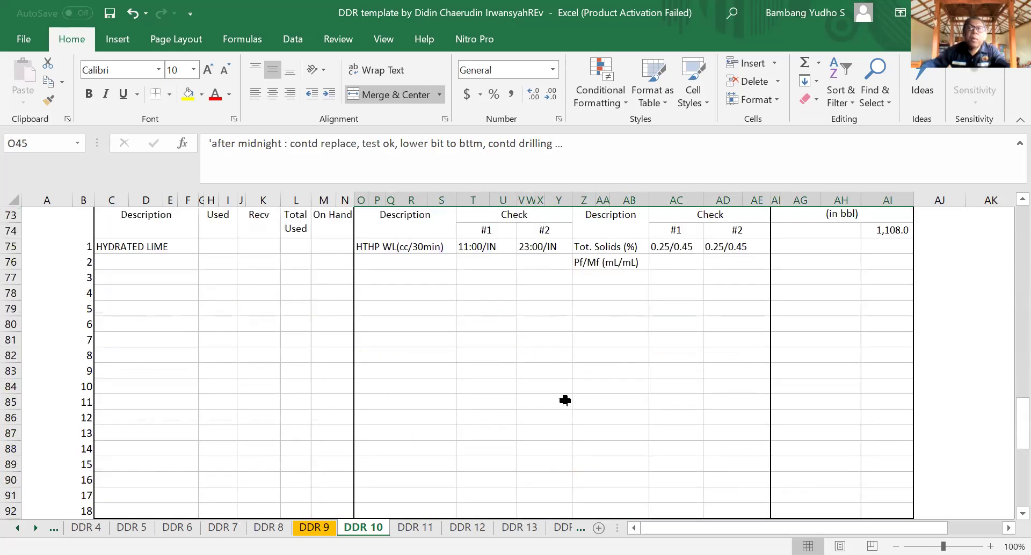
{"action": "scroll", "coordinate": [565, 401], "scroll_direction": "down", "scroll_amount": 2}
{"action": "key", "text": "ctrl+Page_Down"}
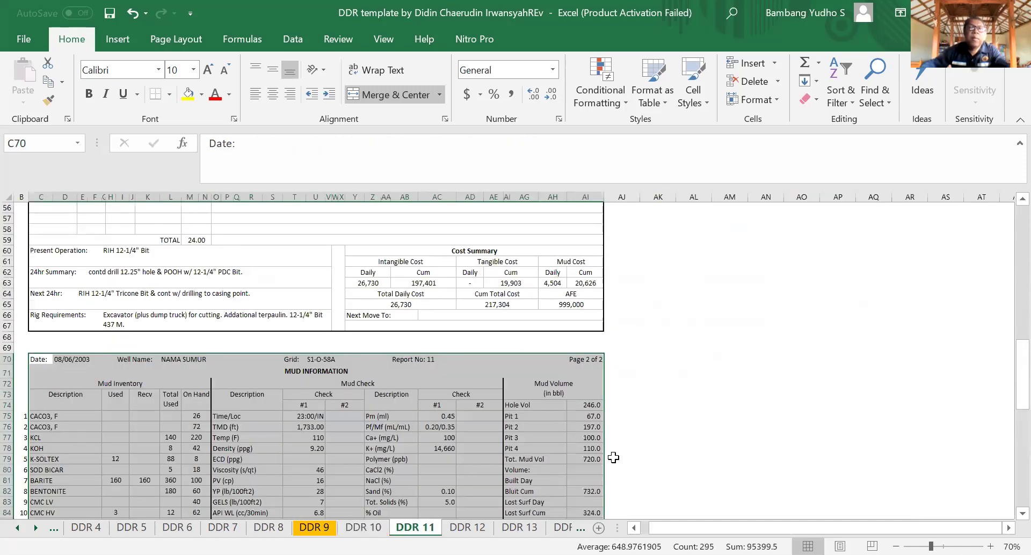
{"action": "left_click", "coordinate": [991, 547]}
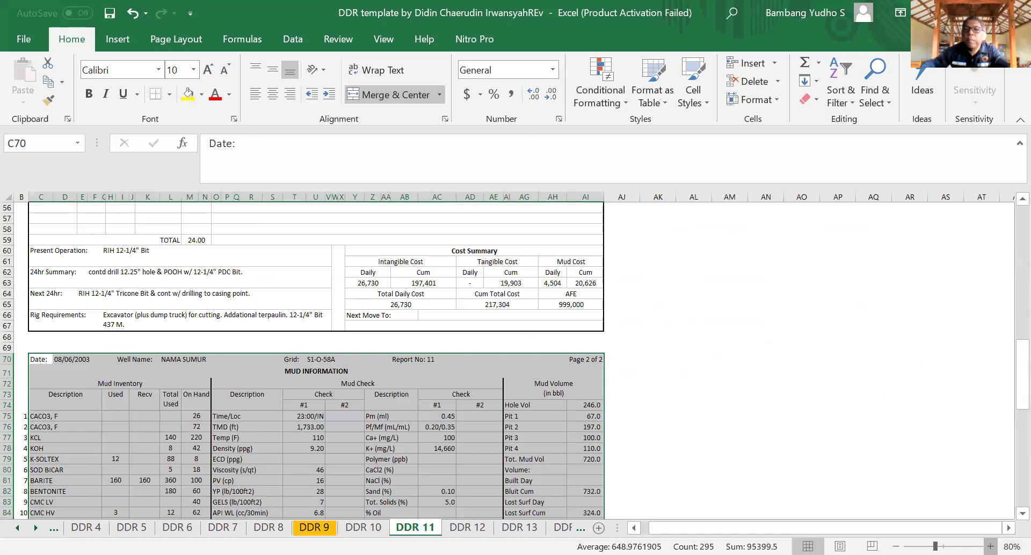
{"action": "left_click", "coordinate": [992, 546]}
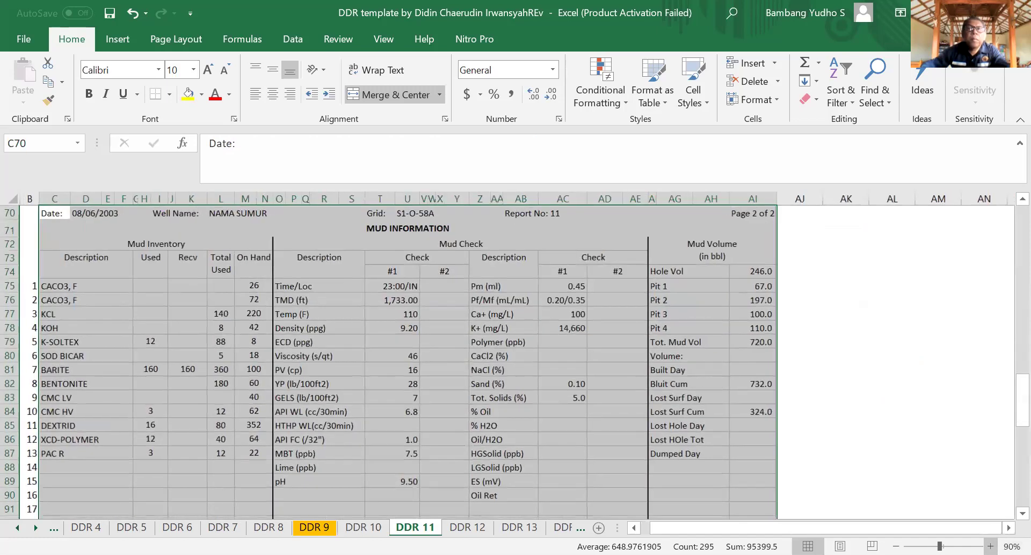
{"action": "left_click", "coordinate": [992, 546]}
{"action": "scroll", "coordinate": [686, 454], "scroll_direction": "up", "scroll_amount": 13}
{"action": "scroll", "coordinate": [687, 455], "scroll_direction": "up", "scroll_amount": 2}
{"action": "scroll", "coordinate": [806, 430], "scroll_direction": "down", "scroll_amount": 1}
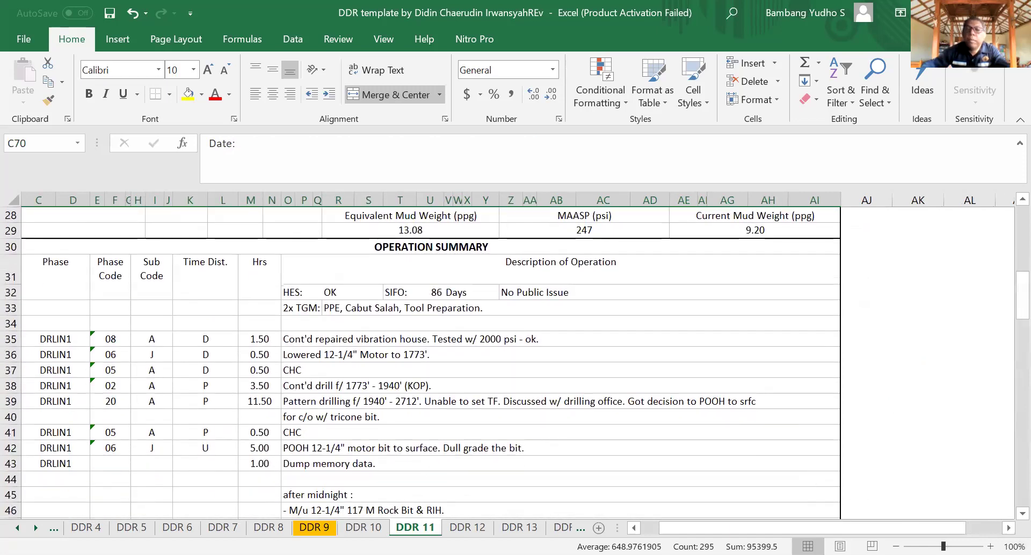
{"action": "left_click", "coordinate": [991, 546]}
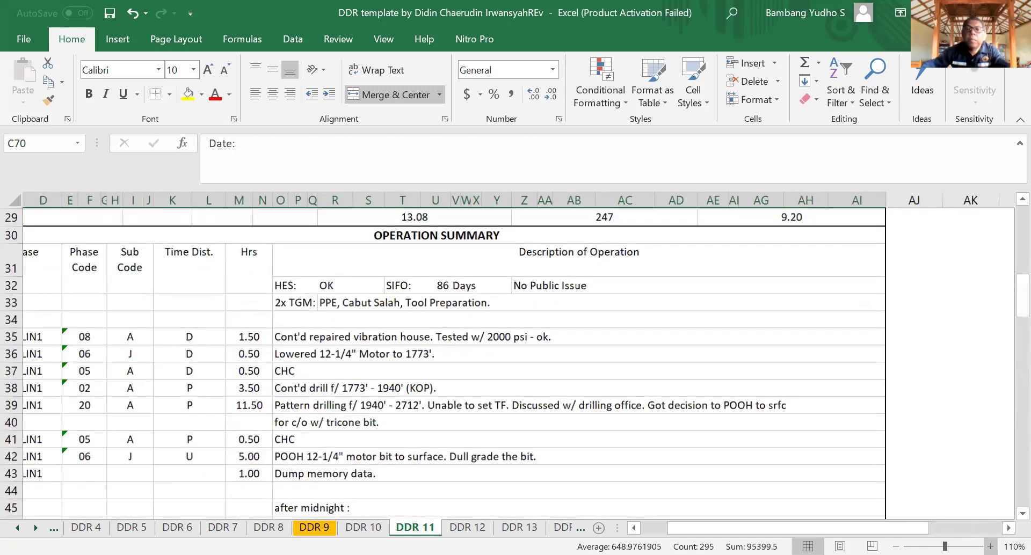
{"action": "scroll", "coordinate": [739, 527], "scroll_direction": "left", "scroll_amount": 1}
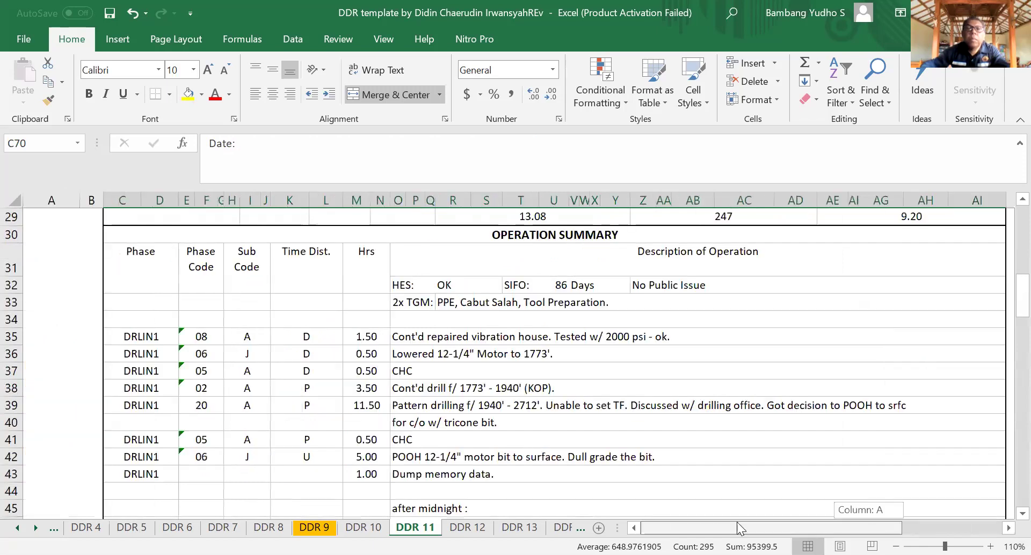
Step: Read the vibration hose repair entry in row 35 together with its hours
{"action": "left_click", "coordinate": [395, 337]}
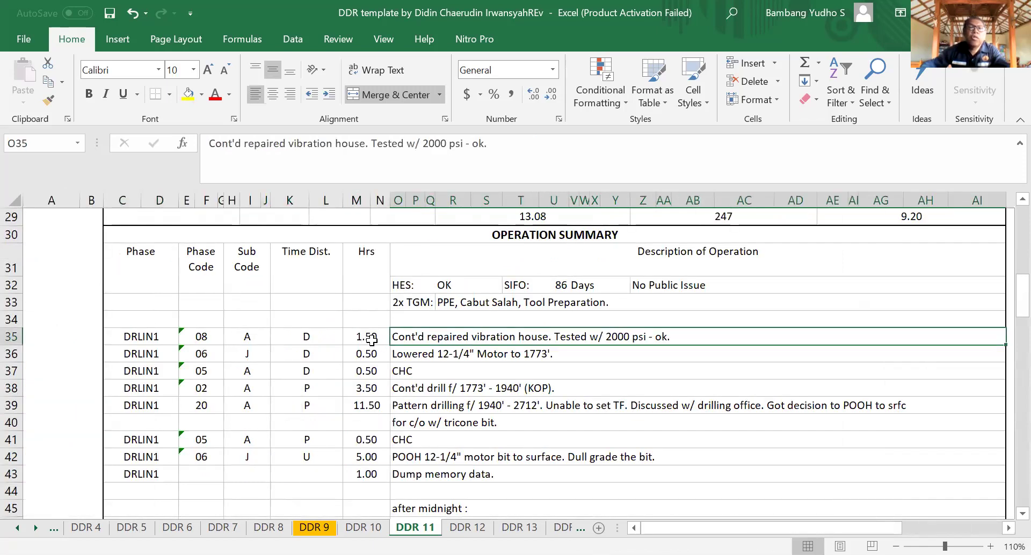
{"action": "left_click", "coordinate": [379, 337]}
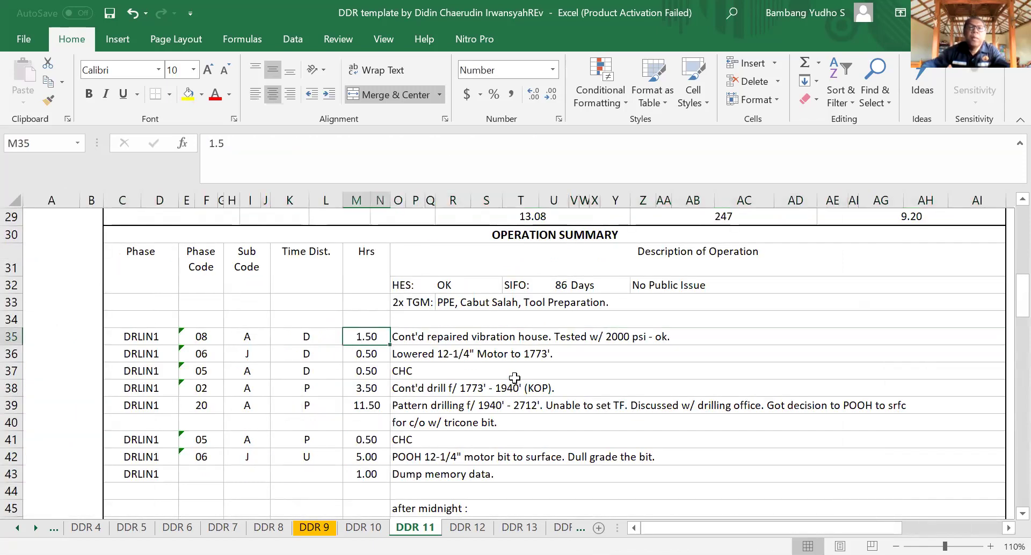
{"action": "key", "text": "Right"}
{"action": "key", "text": "Right"}
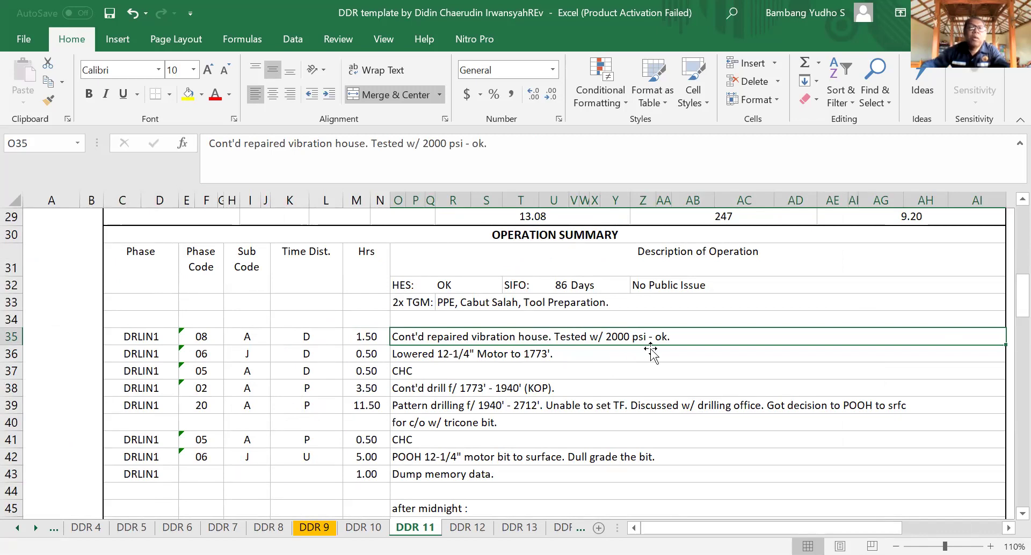
Step: Read the DDR 11 entries in rows 36 to 39, from lowering the motor through circulation and drilling to pattern drilling
{"action": "left_click", "coordinate": [408, 355]}
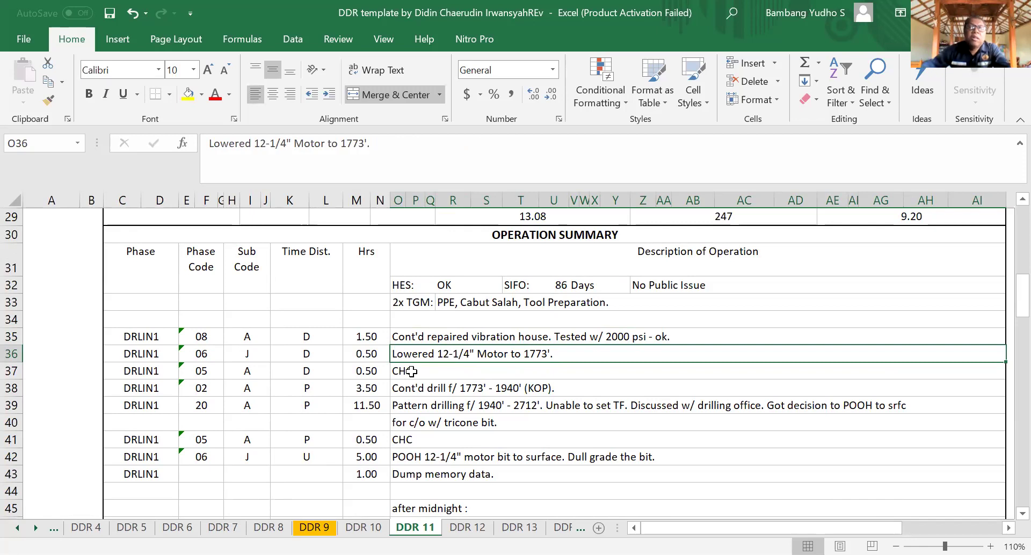
{"action": "left_click", "coordinate": [412, 372]}
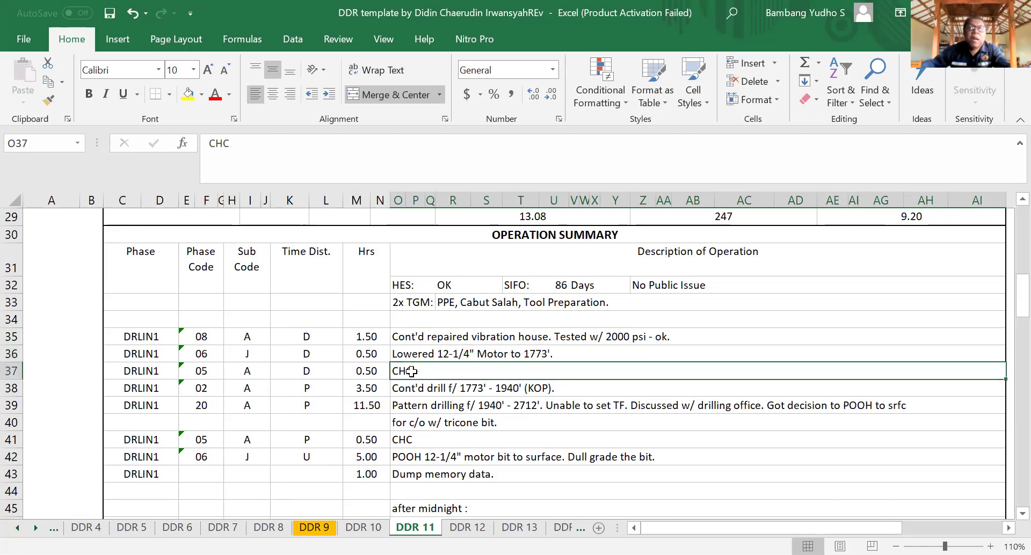
{"action": "left_click", "coordinate": [419, 391]}
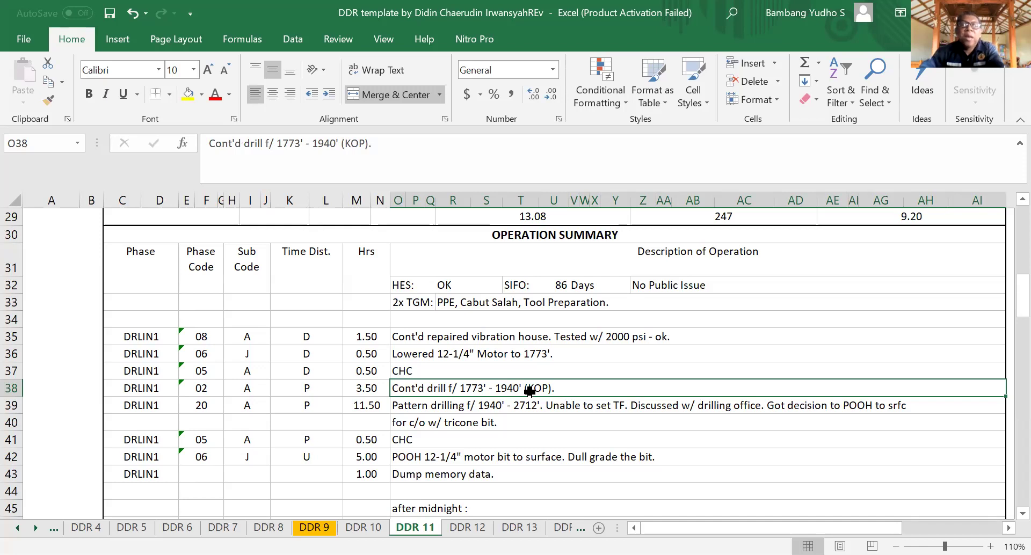
{"action": "left_click", "coordinate": [405, 409]}
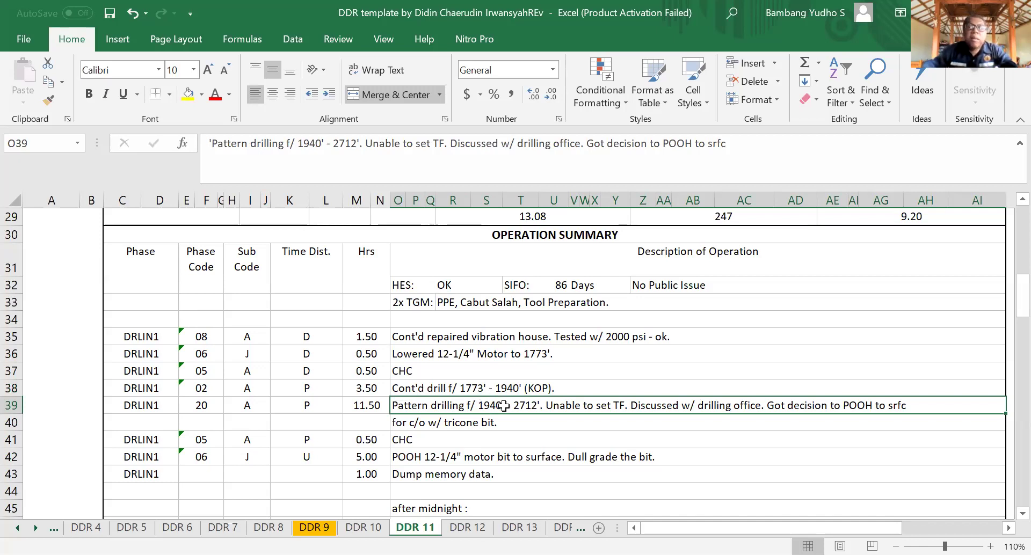
Step: Start an explanatory note in the empty description cell O44 with "Pattern= putar + slidding."
{"action": "left_click", "coordinate": [487, 490]}
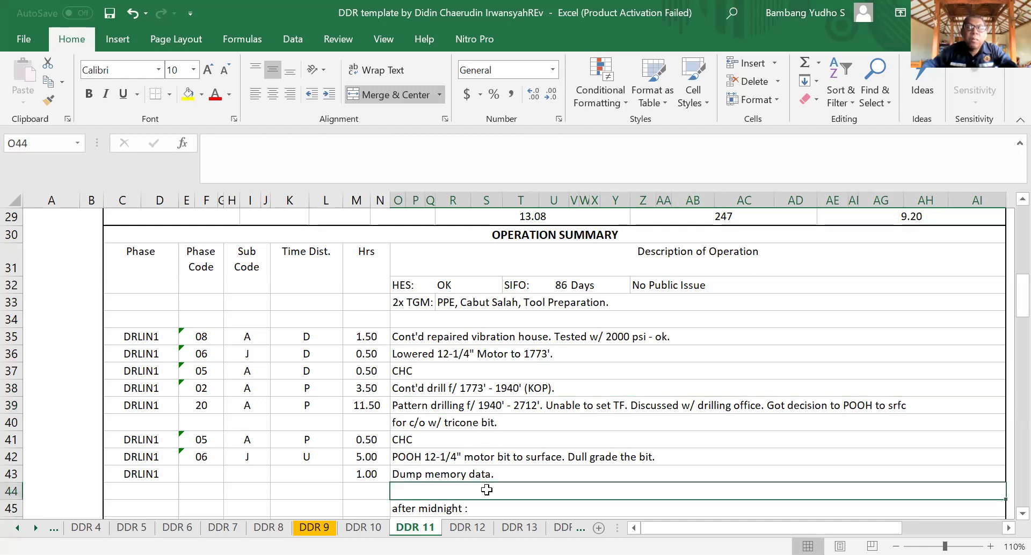
{"action": "type", "text": "P"}
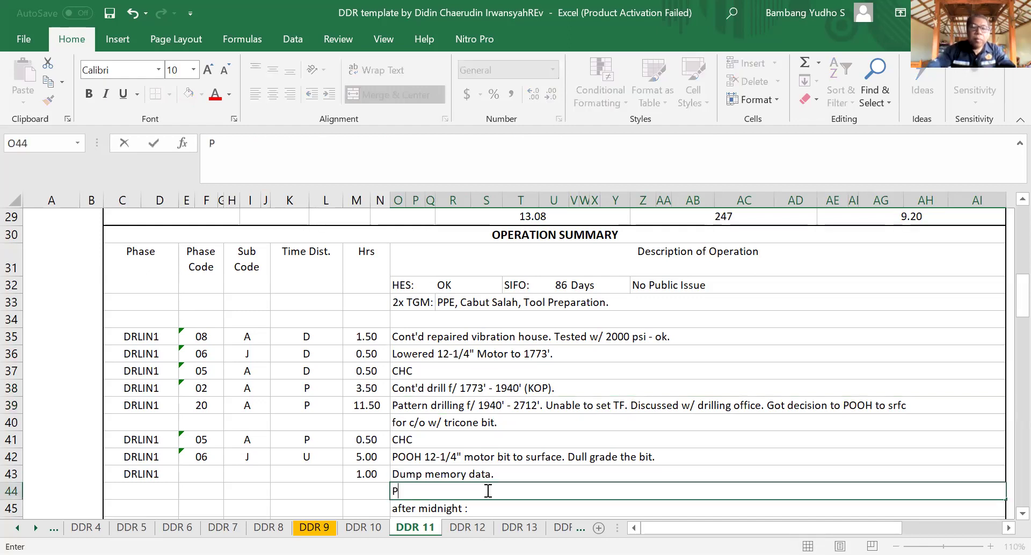
{"action": "type", "text": "attern"}
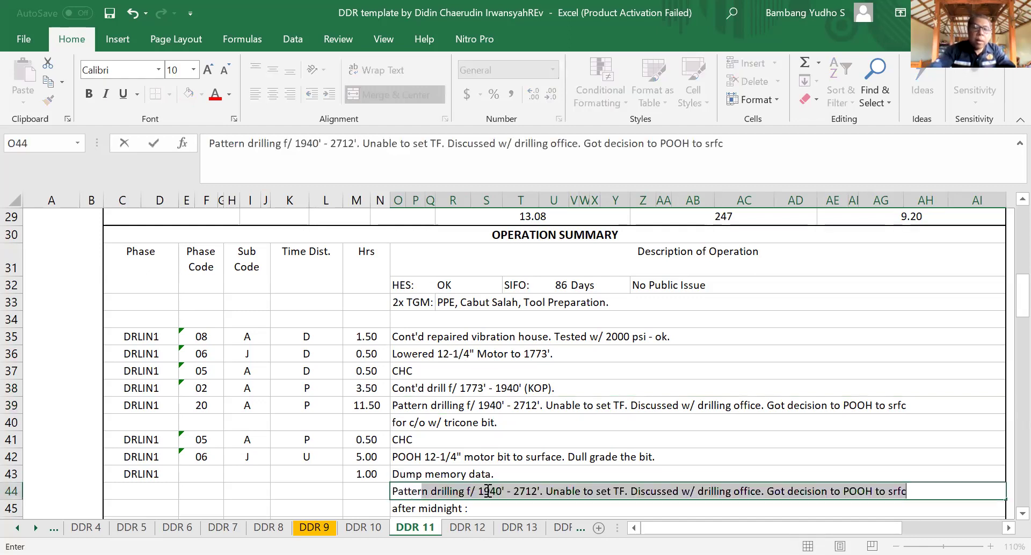
{"action": "type", "text": "="}
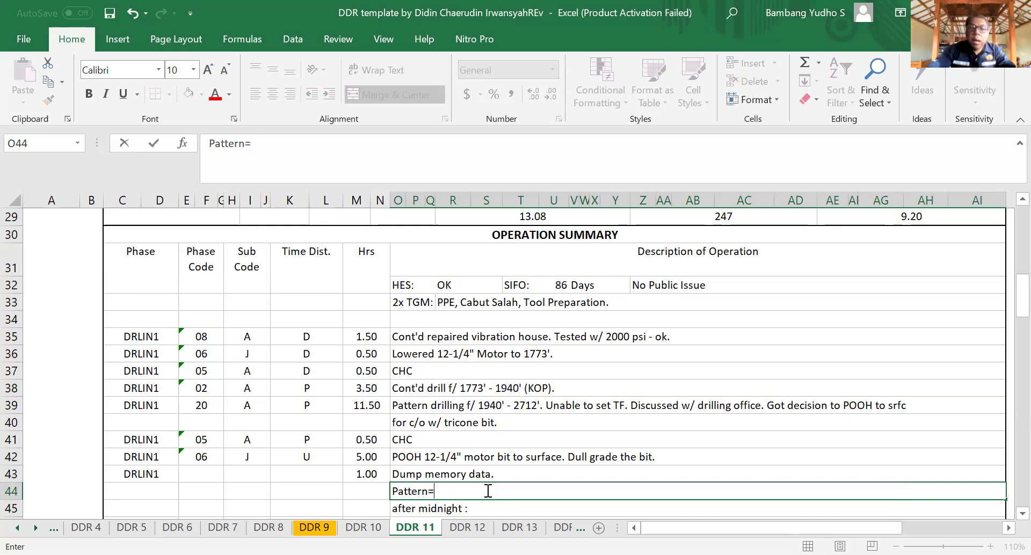
{"action": "type", "text": "putar"}
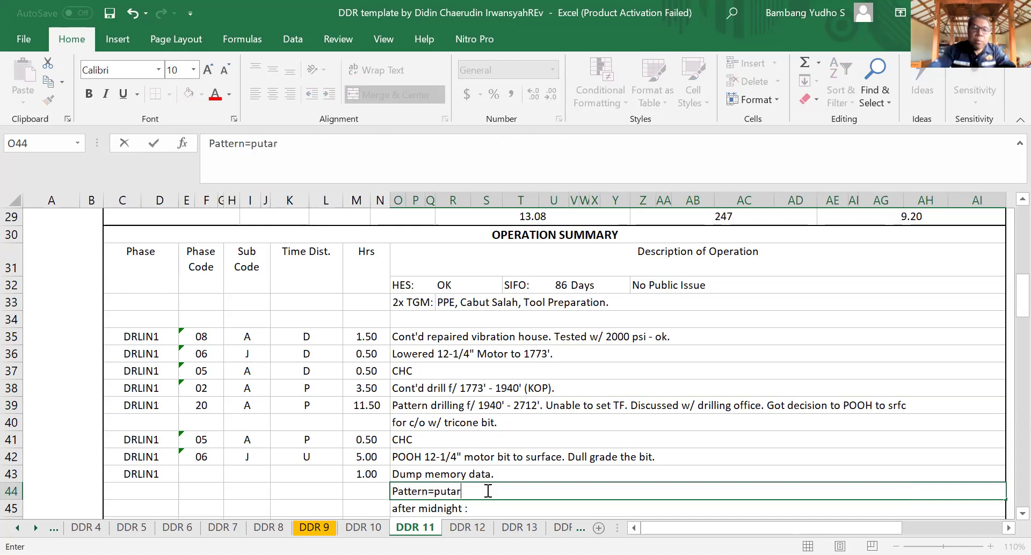
{"action": "type", "text": ","}
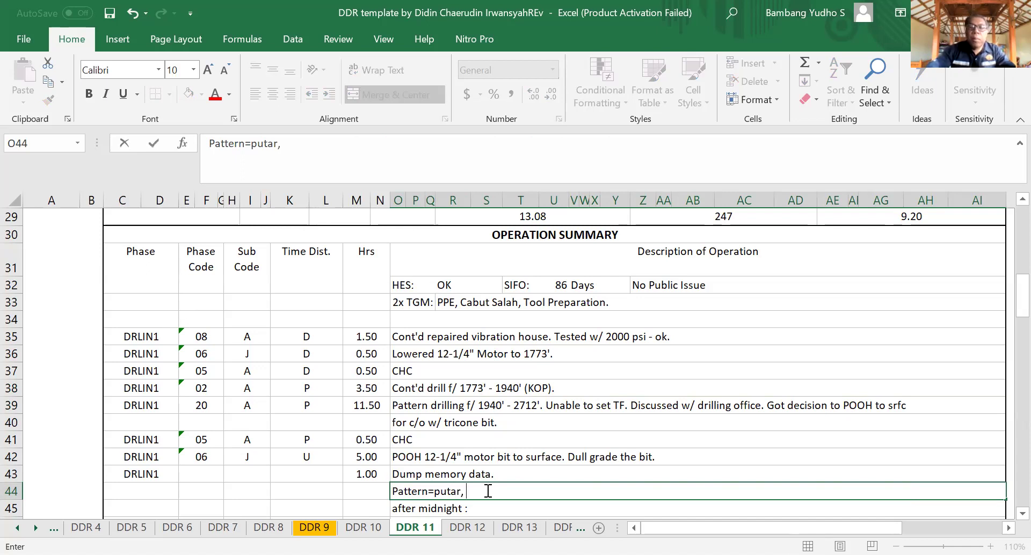
{"action": "key", "text": "BackSpace"}
{"action": "key", "text": "BackSpace"}
{"action": "key", "text": "BackSpace"}
{"action": "key", "text": "BackSpace"}
{"action": "key", "text": "BackSpace"}
{"action": "key", "text": "BackSpace"}
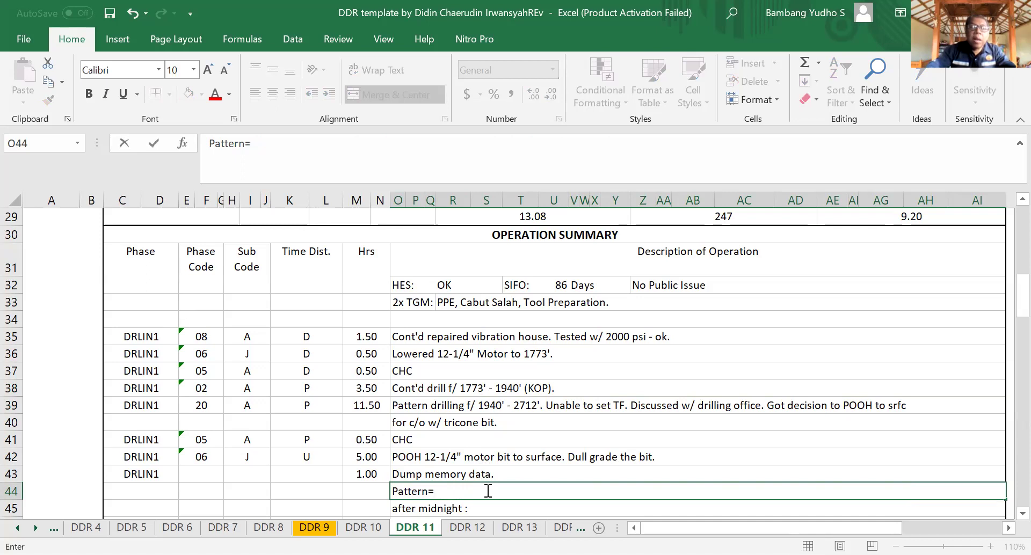
{"action": "type", "text": "putar"}
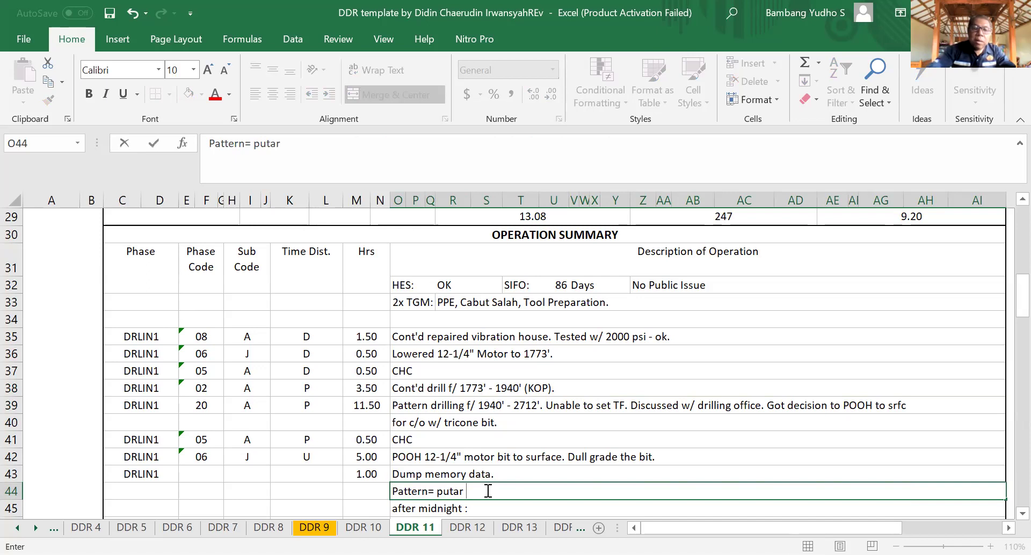
{"action": "type", "text": " +"}
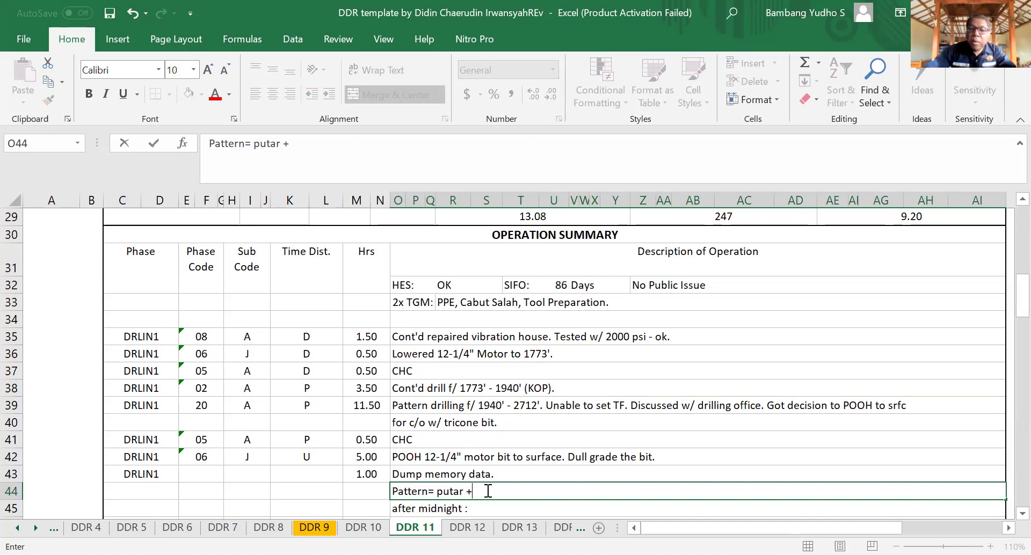
{"action": "type", "text": " sli"}
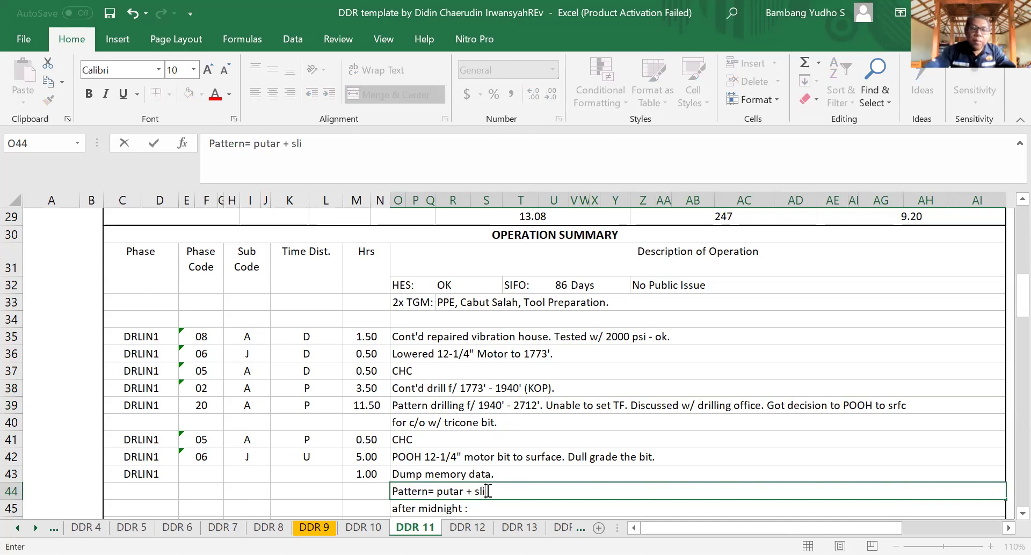
{"action": "type", "text": "dding. "}
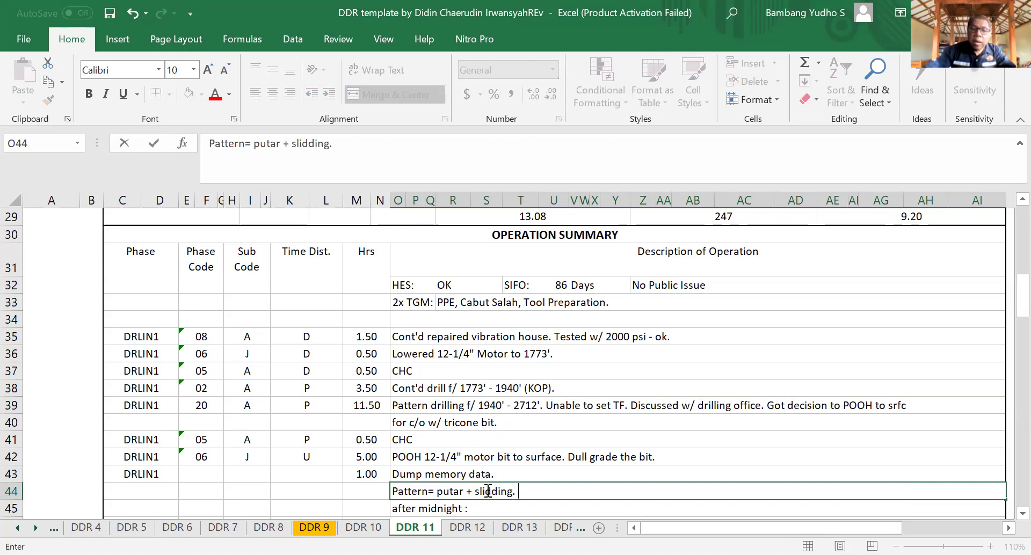
Step: Extend the note in O44 with the rotating definition "Putar=diputar RT/Top Drive"
{"action": "type", "text": "P"}
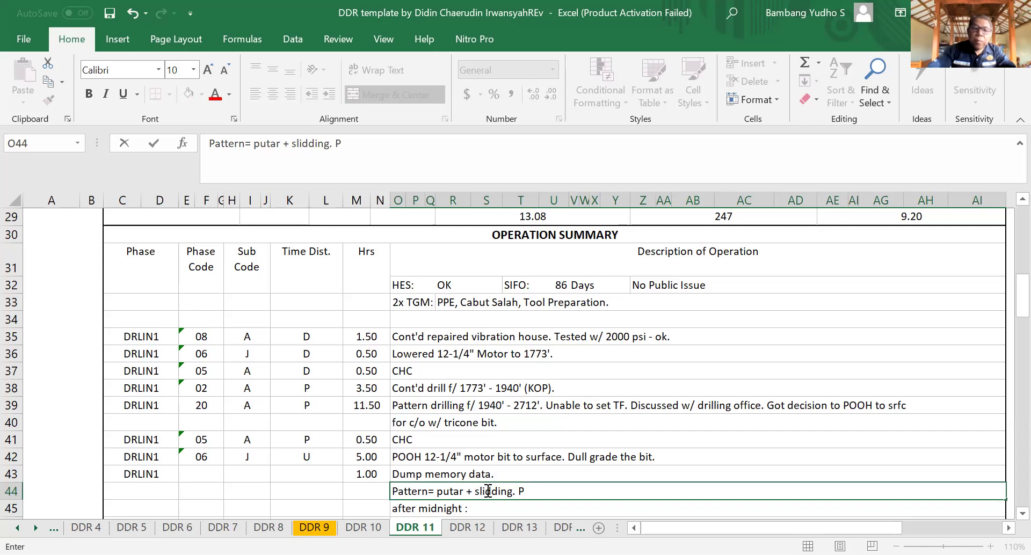
{"action": "type", "text": "tar=di"}
{"action": "key", "text": "BackSpace"}
{"action": "type", "text": "iputar"}
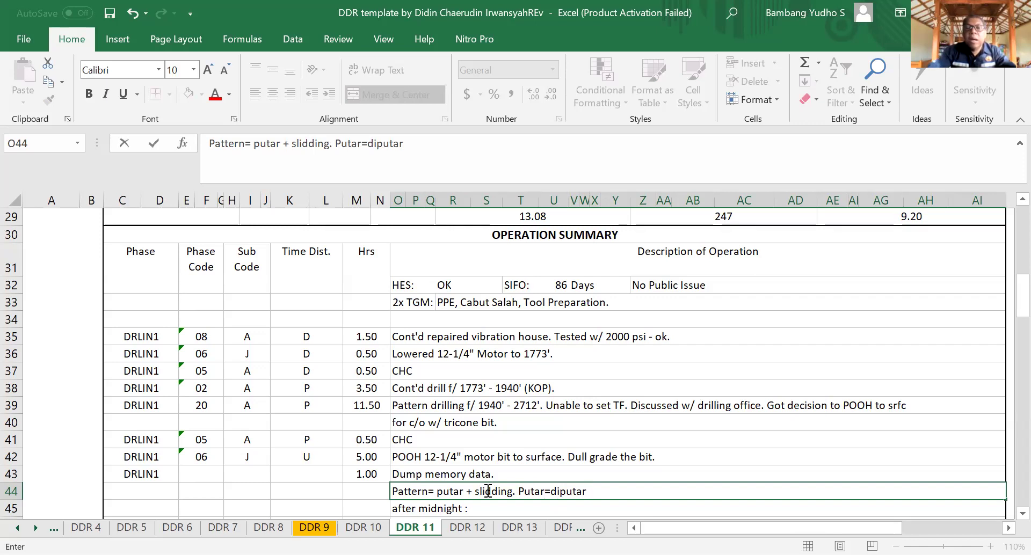
{"action": "type", "text": "r"}
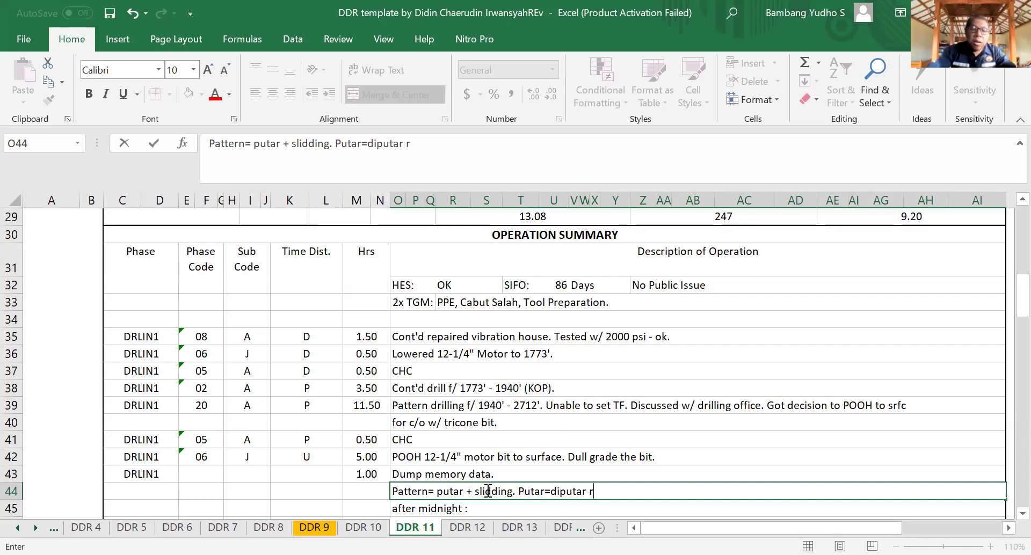
{"action": "key", "text": "BackSpace"}
{"action": "type", "text": "RT/"}
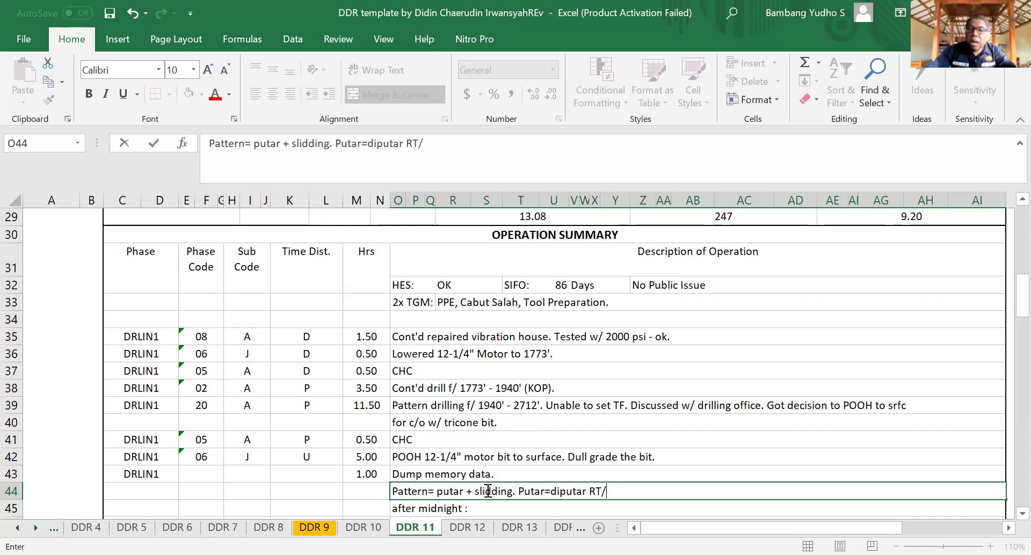
{"action": "type", "text": "Top D"}
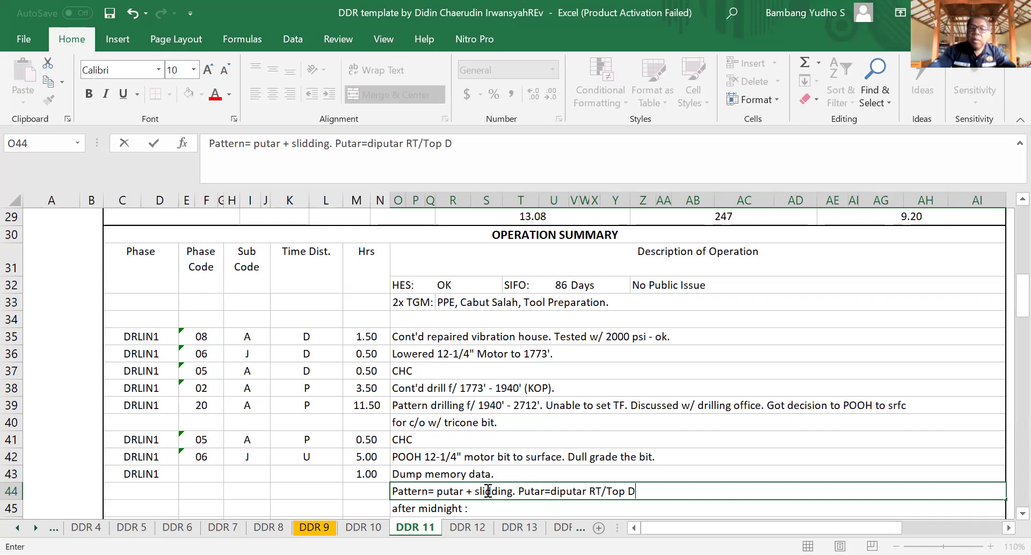
{"action": "type", "text": "rive"}
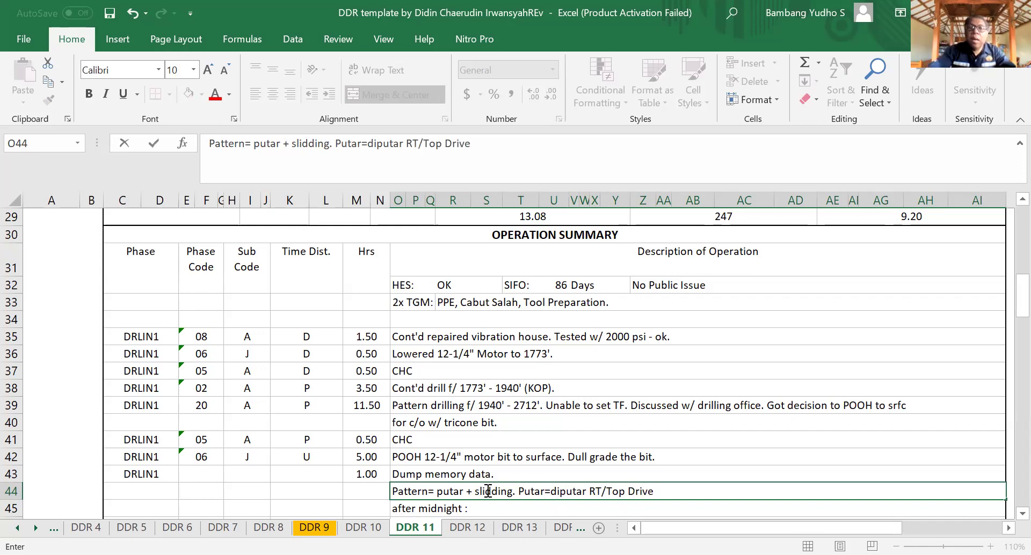
Step: Complete the note in O44 with ". Slidding=diputar dg Mud Motor" and commit the entry
{"action": "type", "text": ". S"}
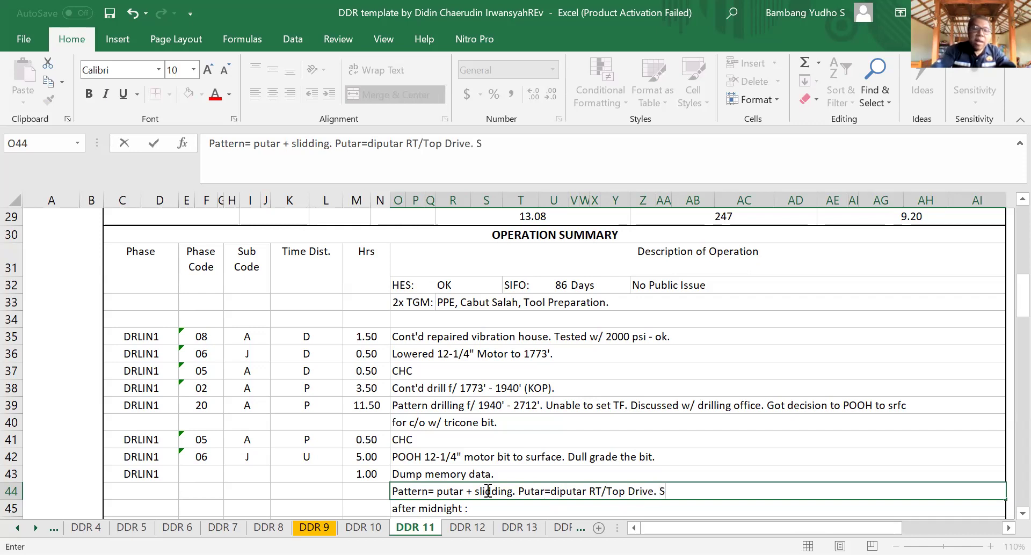
{"action": "type", "text": "lidding="}
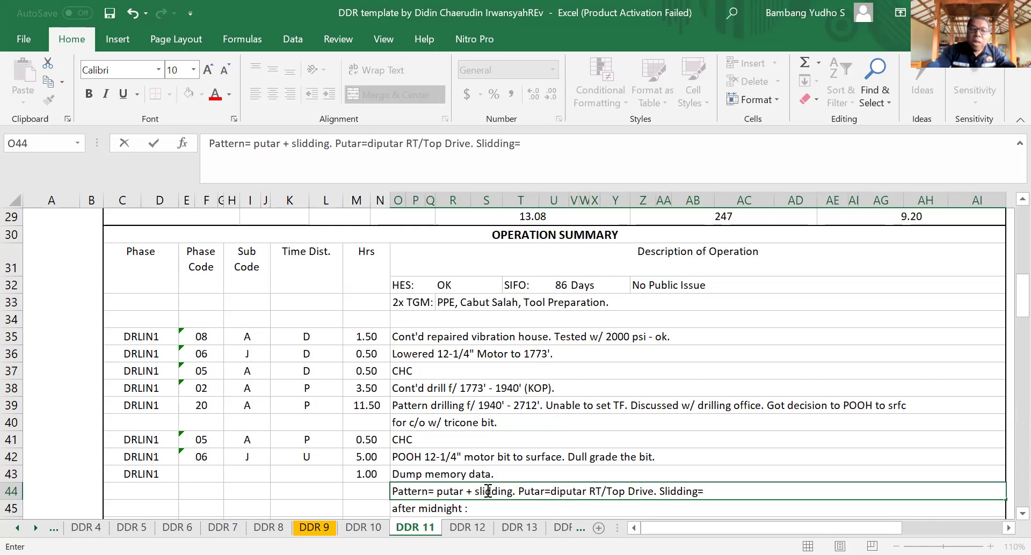
{"action": "type", "text": "d"}
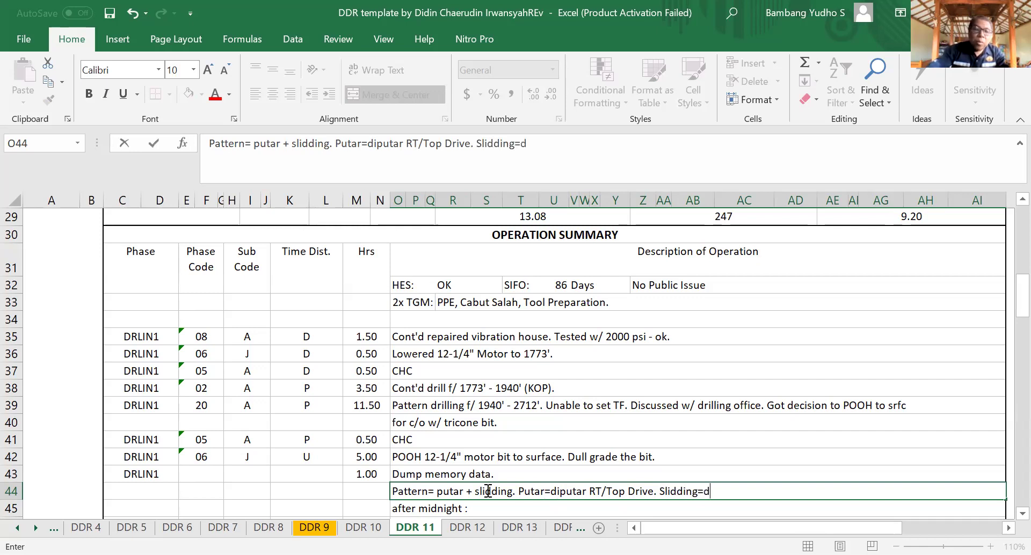
{"action": "type", "text": "iputar"}
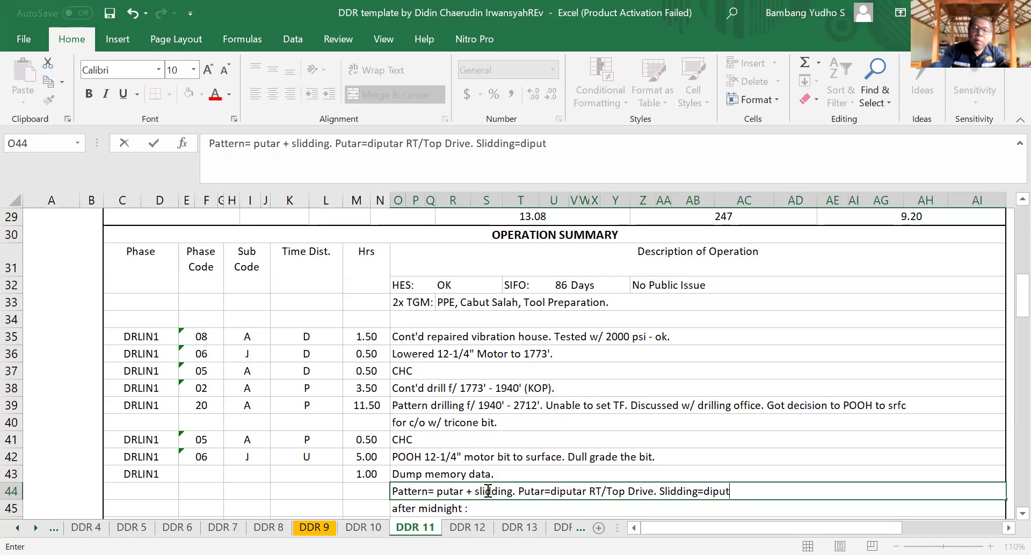
{"action": "type", "text": " dg M"}
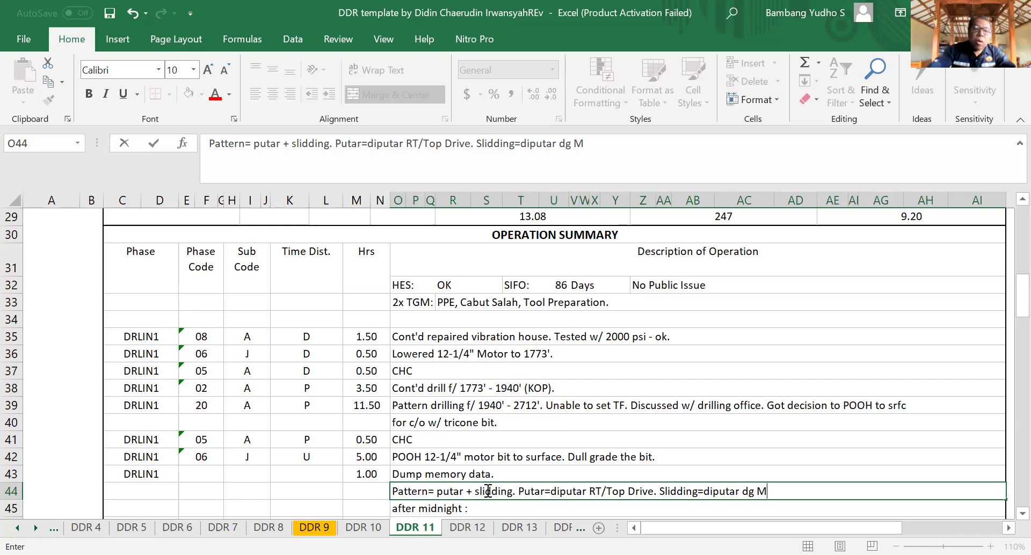
{"action": "type", "text": "ud "}
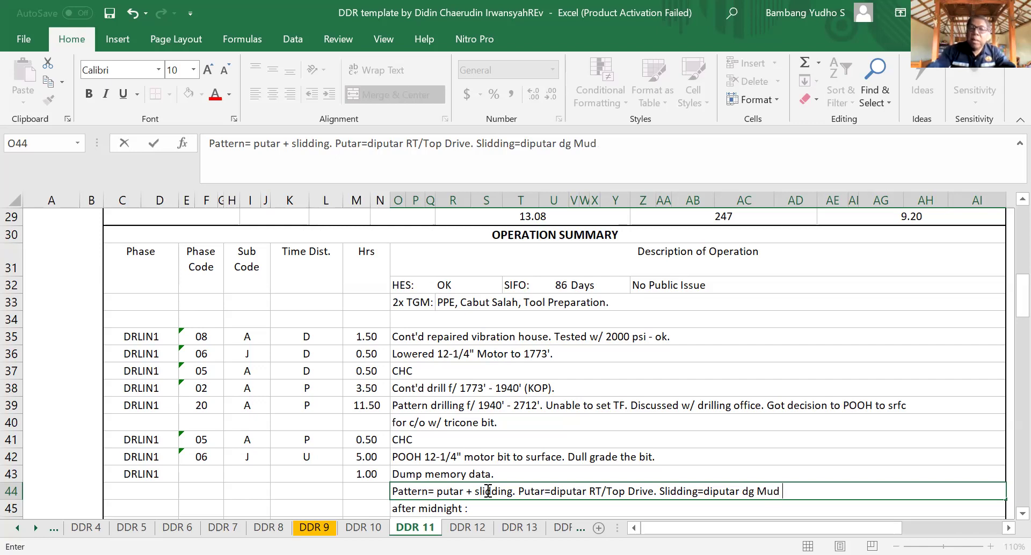
{"action": "type", "text": "Motor"}
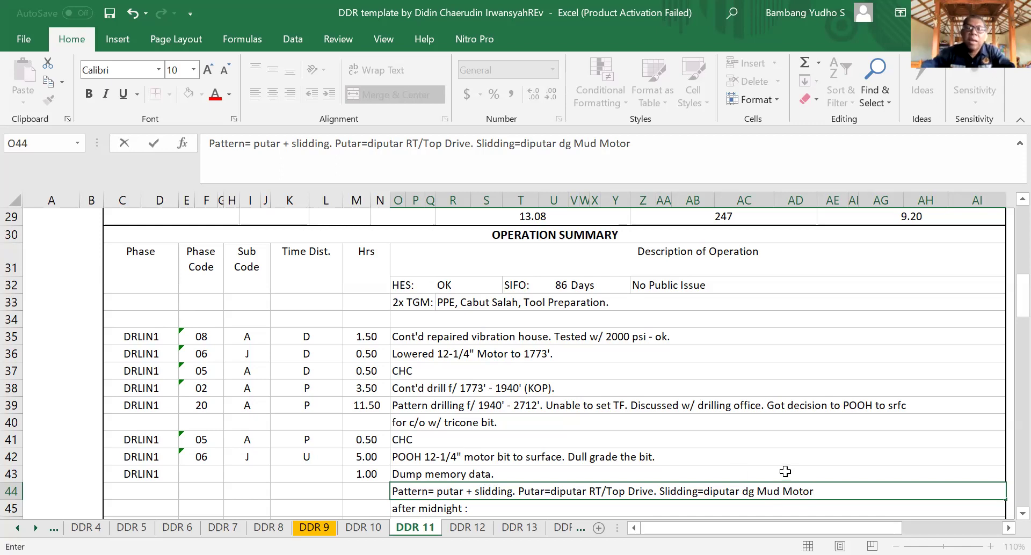
{"action": "key", "text": "Up"}
{"action": "left_click", "coordinate": [435, 495]}
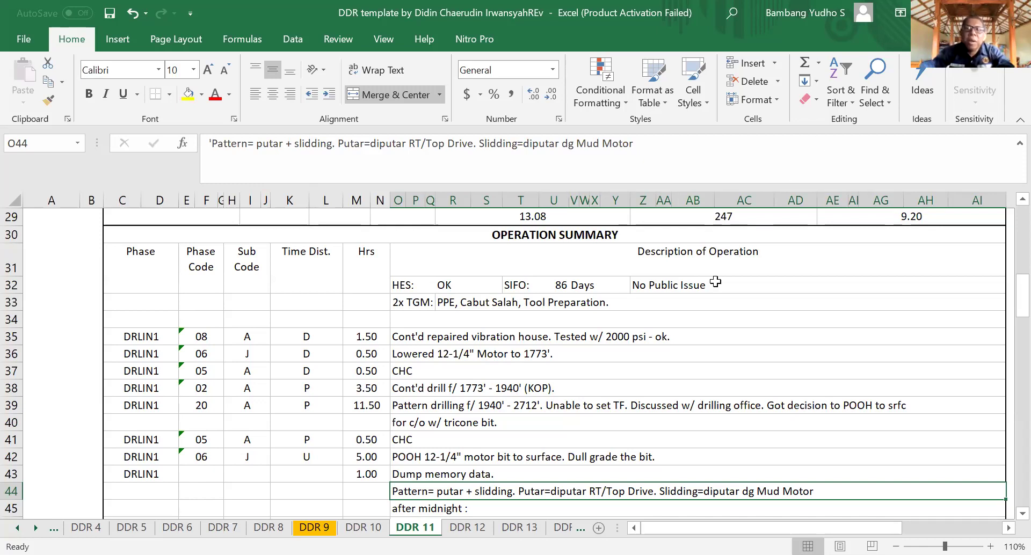
Step: Look over the after-midnight and note entries below row 44, and reread the pattern drilling entry in row 39
{"action": "scroll", "coordinate": [716, 282], "scroll_direction": "down", "scroll_amount": 2}
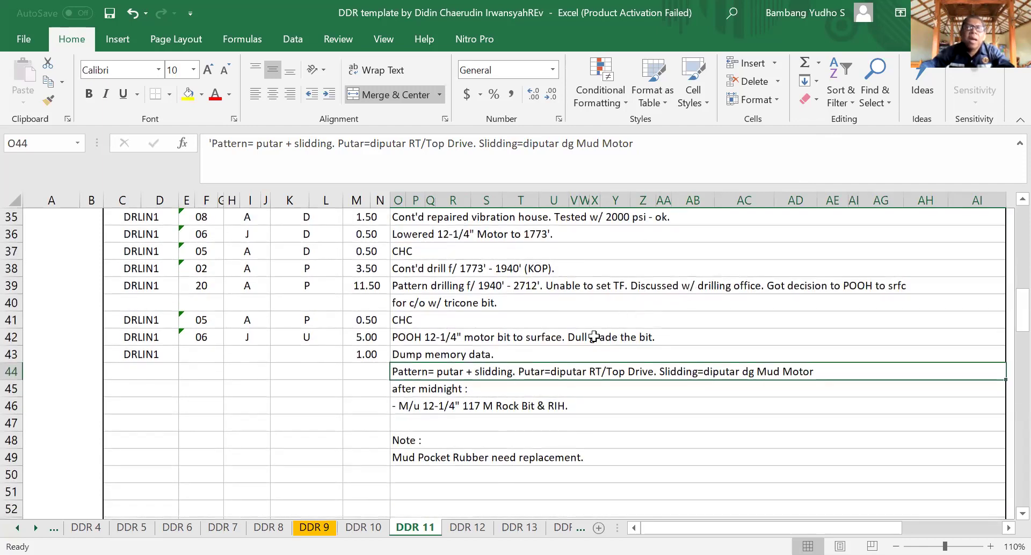
{"action": "scroll", "coordinate": [594, 337], "scroll_direction": "up", "scroll_amount": 1}
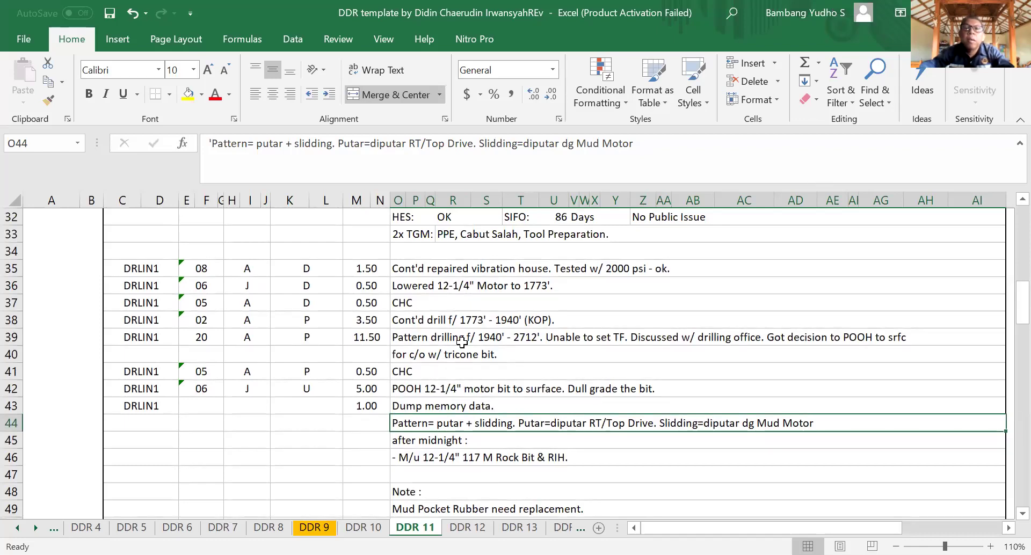
{"action": "key", "text": "Up"}
{"action": "key", "text": "Up"}
{"action": "key", "text": "Up"}
{"action": "key", "text": "Up"}
{"action": "key", "text": "Up"}
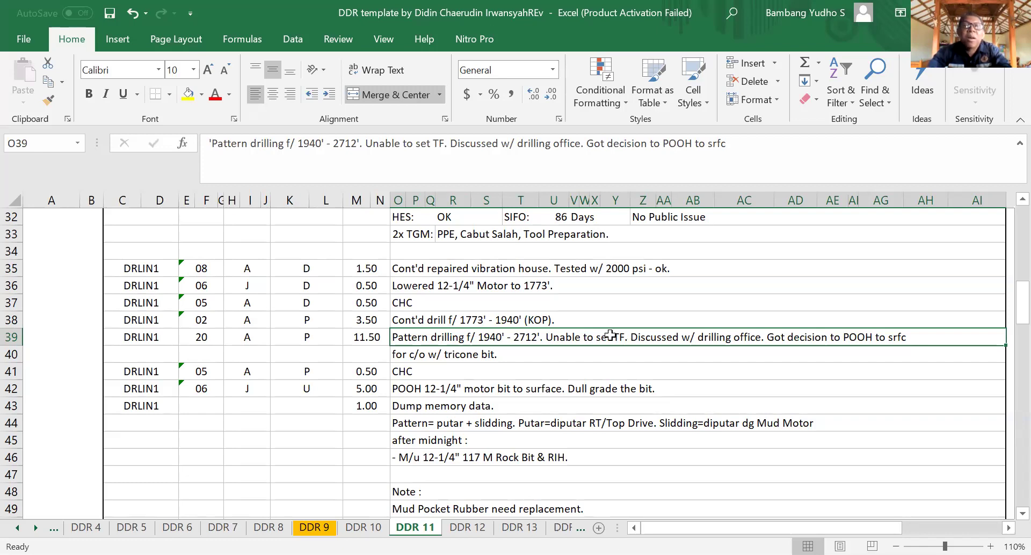
Step: Read the operation entries in rows 40 to 43, from the tricone bit change to the memory data dump
{"action": "left_click", "coordinate": [414, 356]}
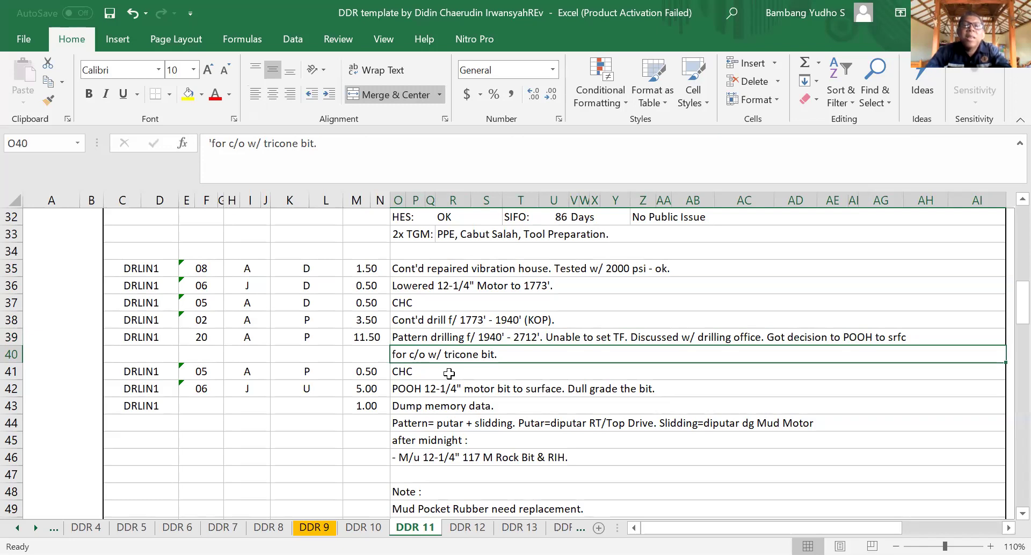
{"action": "left_click", "coordinate": [414, 372]}
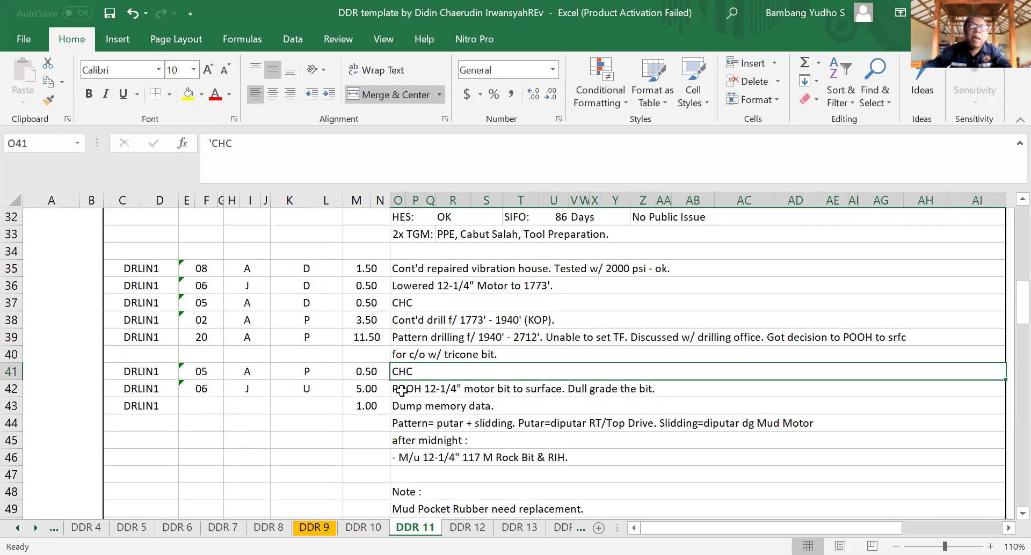
{"action": "left_click", "coordinate": [402, 391]}
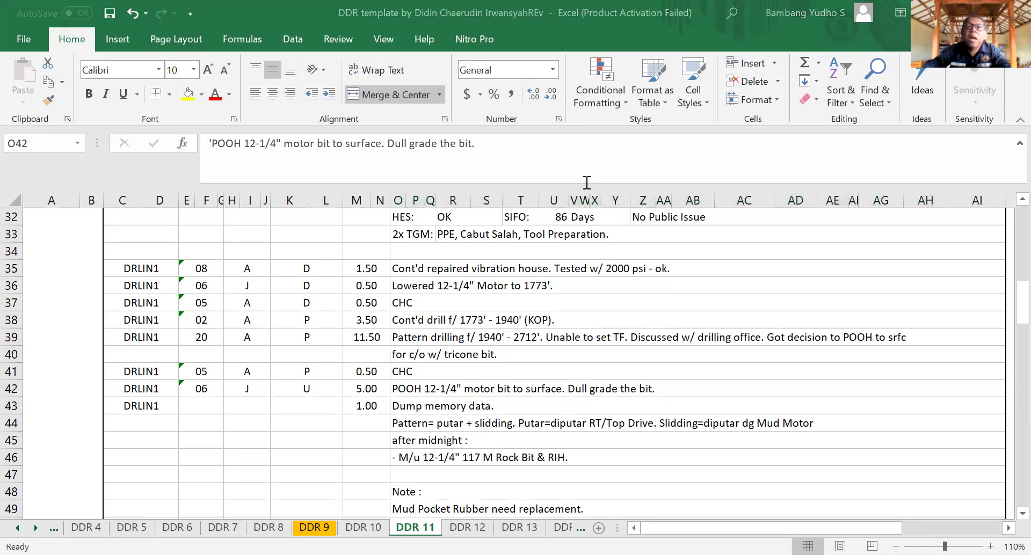
{"action": "left_click", "coordinate": [412, 409]}
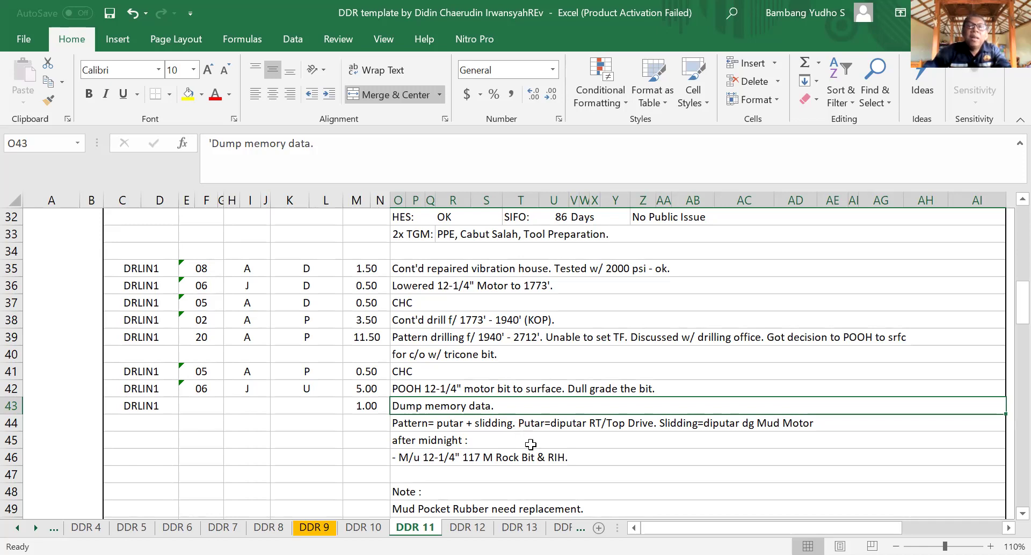
Step: Clear the pattern drilling note from description cell O44
{"action": "left_click", "coordinate": [623, 425]}
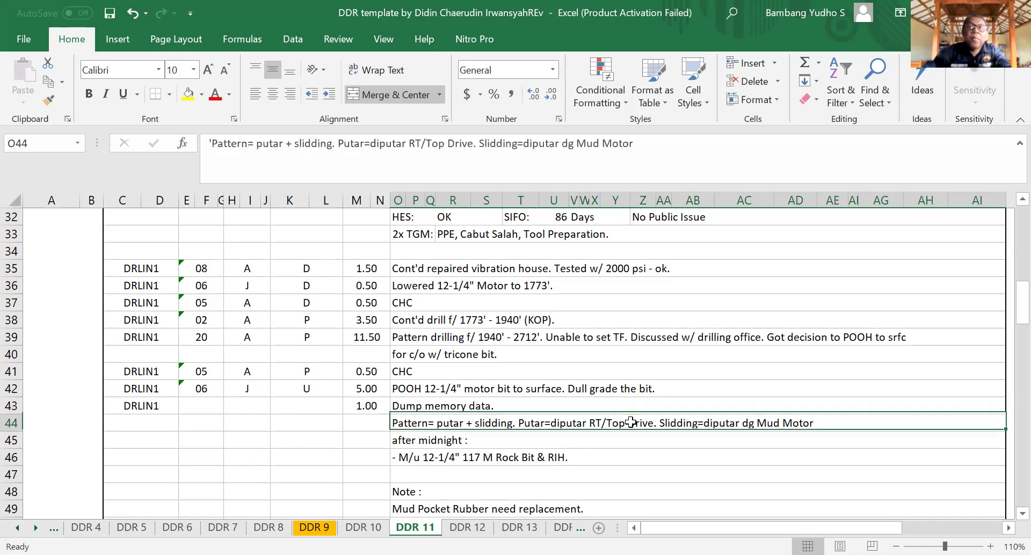
{"action": "key", "text": "Delete"}
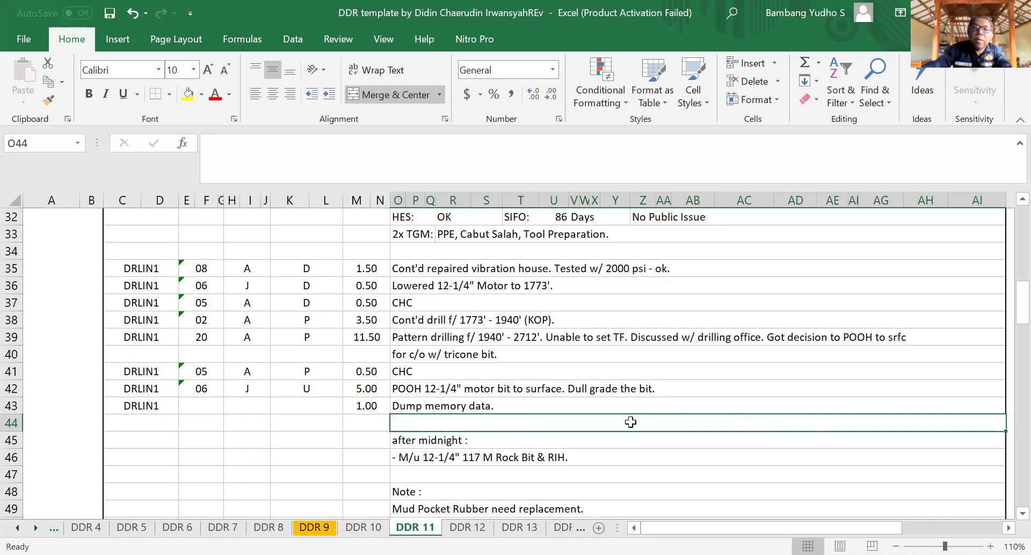
{"action": "left_click", "coordinate": [668, 457]}
{"action": "scroll", "coordinate": [670, 457], "scroll_direction": "up", "scroll_amount": 1}
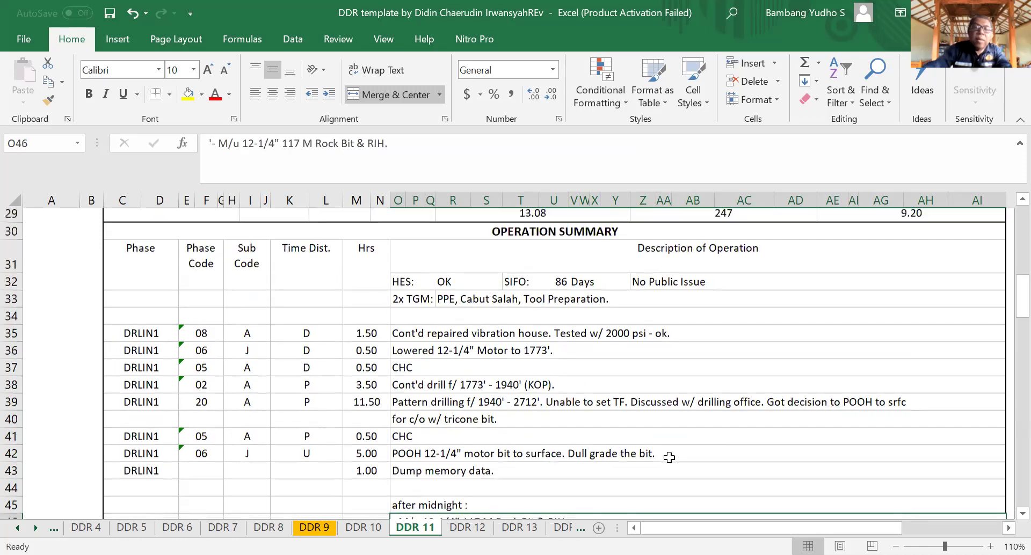
{"action": "left_click", "coordinate": [668, 489]}
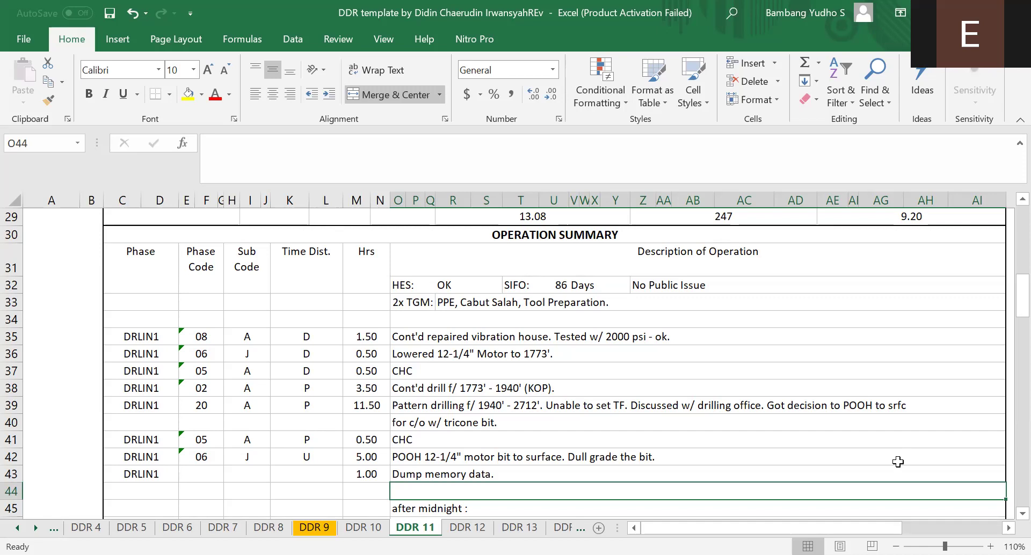
Step: Review the operation descriptions in rows 35 to 42, and look through the present operation, 24-hour and cost summaries below
{"action": "left_click", "coordinate": [757, 457]}
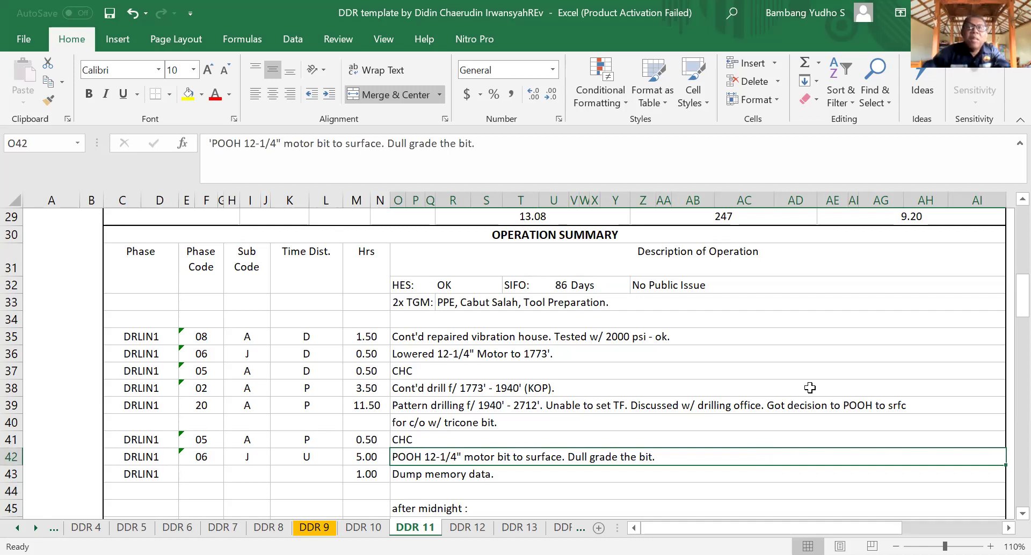
{"action": "left_click_drag", "start_coordinate": [415, 337], "coordinate": [432, 461]}
{"action": "left_click", "coordinate": [588, 439]}
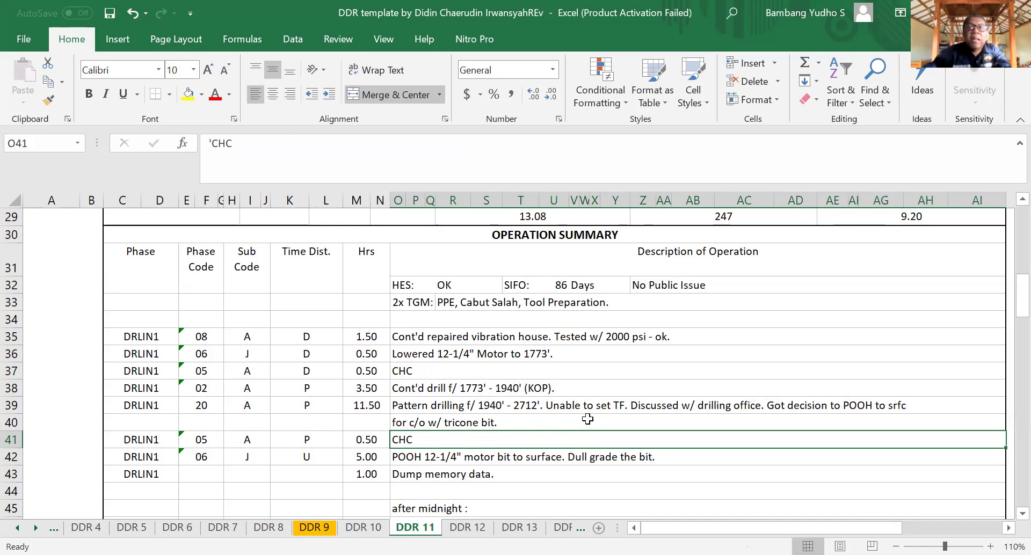
{"action": "scroll", "coordinate": [588, 419], "scroll_direction": "down", "scroll_amount": 5}
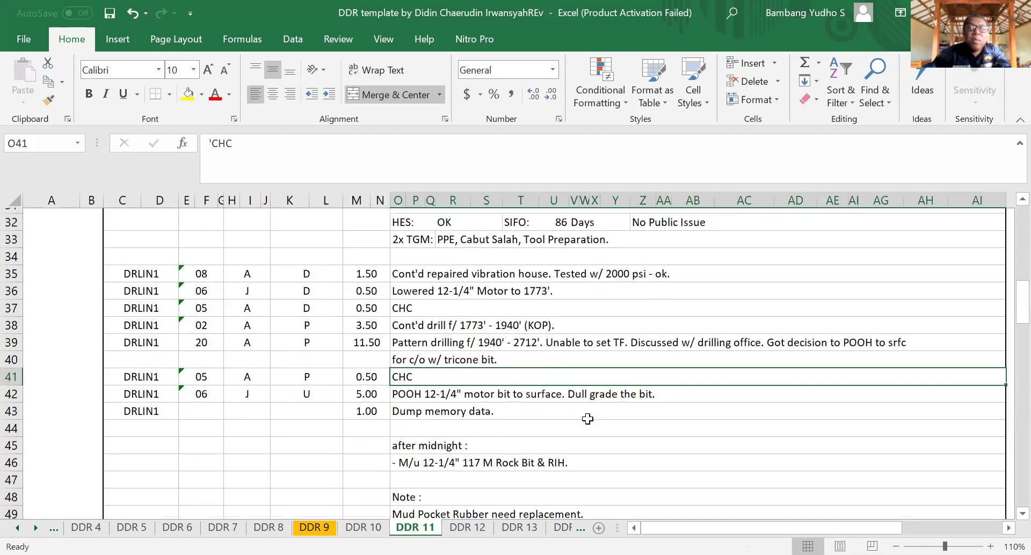
{"action": "scroll", "coordinate": [588, 419], "scroll_direction": "down", "scroll_amount": 1}
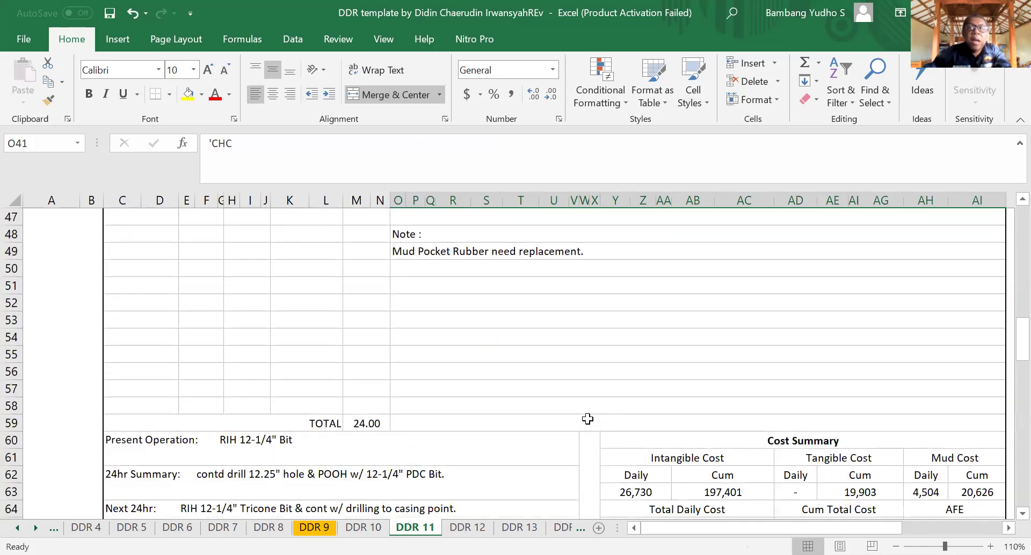
{"action": "scroll", "coordinate": [524, 473], "scroll_direction": "down", "scroll_amount": 4}
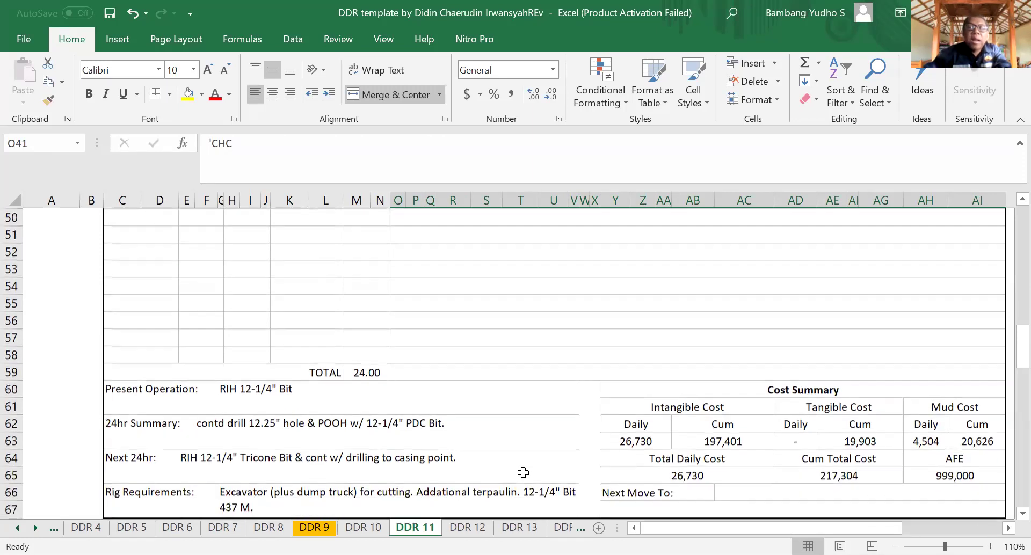
{"action": "scroll", "coordinate": [523, 473], "scroll_direction": "down", "scroll_amount": 4}
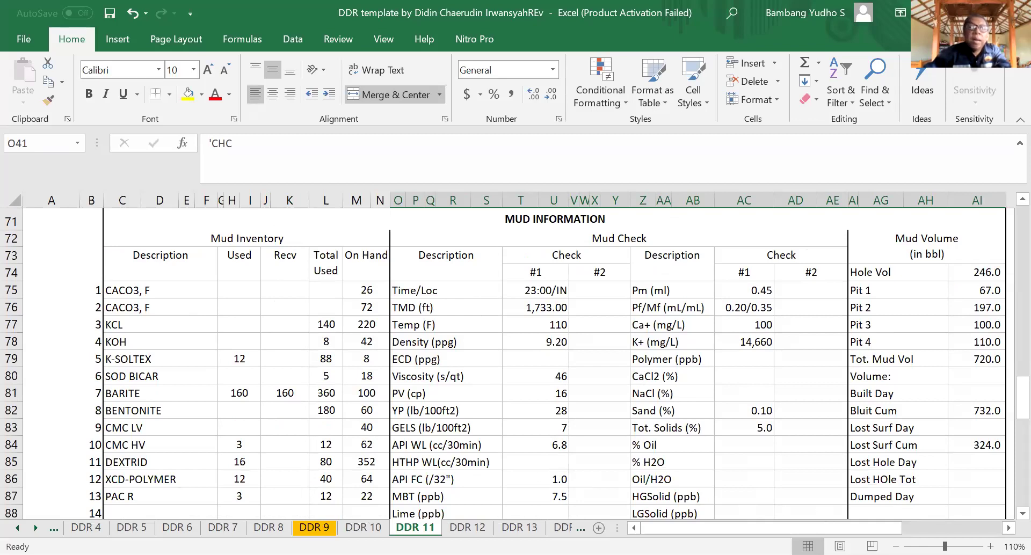
Step: Examine the Mud Inventory section on page 2 and its list of material descriptions from CACO3, F to PAC R
{"action": "left_click", "coordinate": [896, 546]}
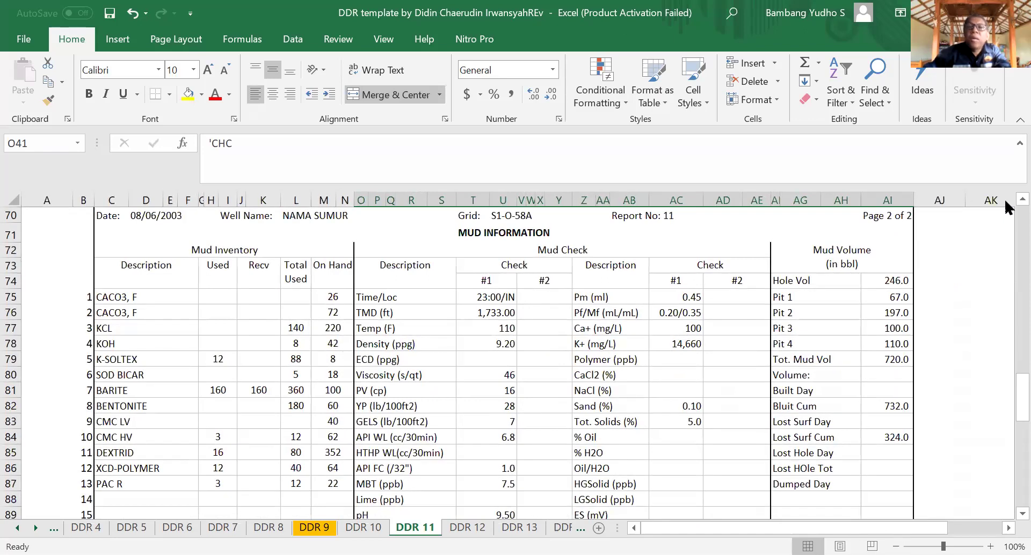
{"action": "scroll", "coordinate": [408, 345], "scroll_direction": "up", "scroll_amount": 1}
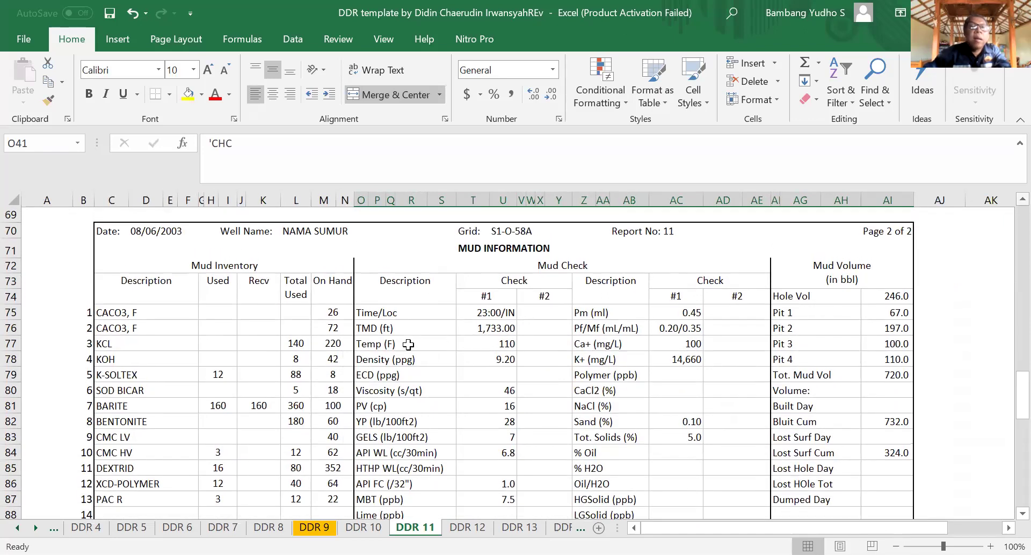
{"action": "left_click", "coordinate": [223, 264]}
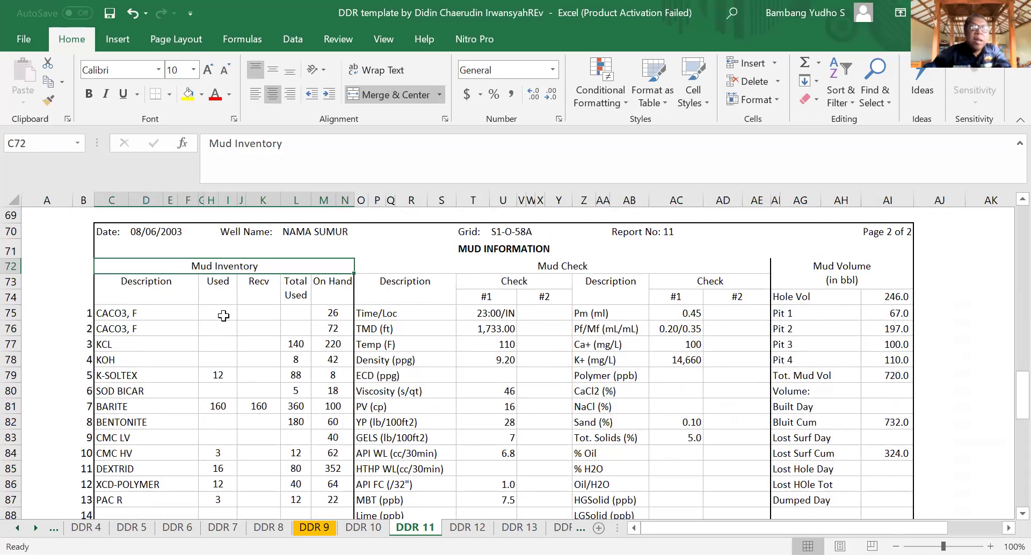
{"action": "left_click", "coordinate": [119, 318]}
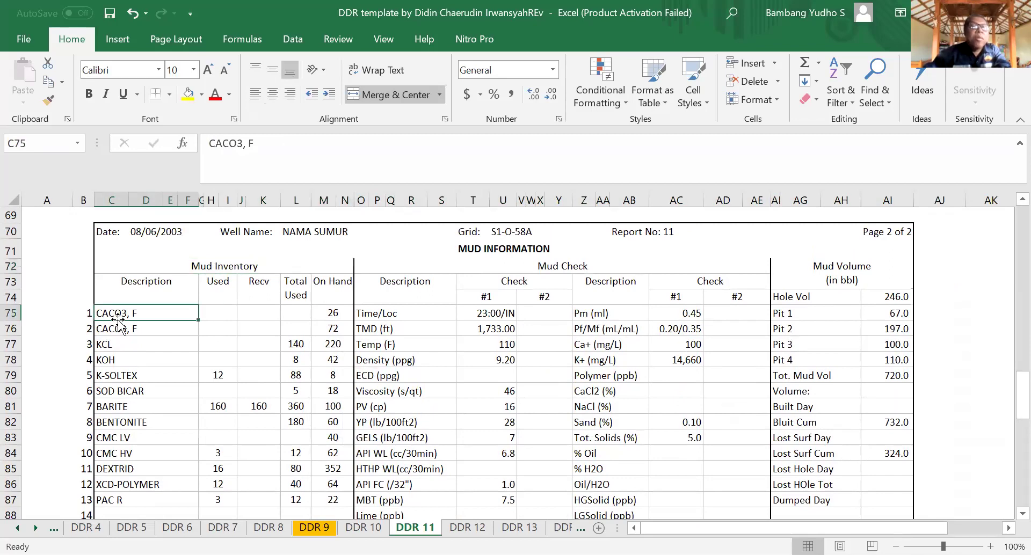
{"action": "left_click_drag", "start_coordinate": [138, 390], "coordinate": [127, 501]}
{"action": "left_click", "coordinate": [148, 434]}
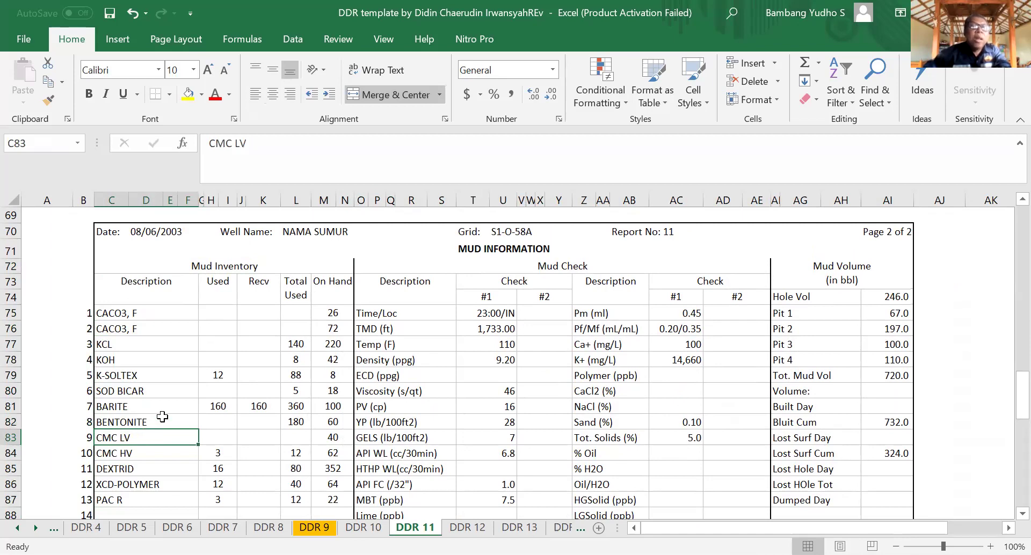
Step: Go through the Used column of the mud inventory, checking the daily consumption of each material from K-SOLTEX downward
{"action": "left_click", "coordinate": [217, 293]}
{"action": "left_click_drag", "start_coordinate": [218, 344], "coordinate": [211, 495]}
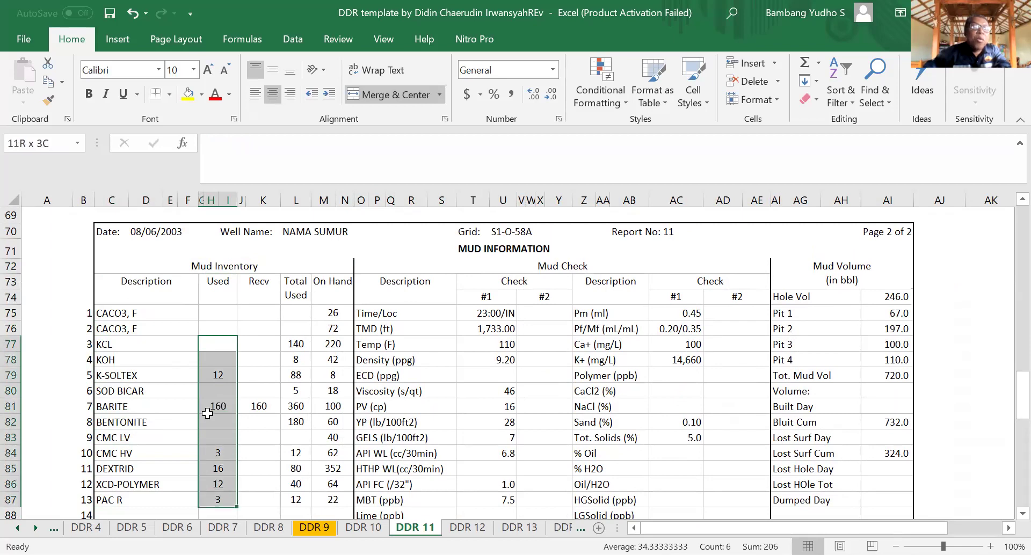
{"action": "left_click", "coordinate": [221, 377]}
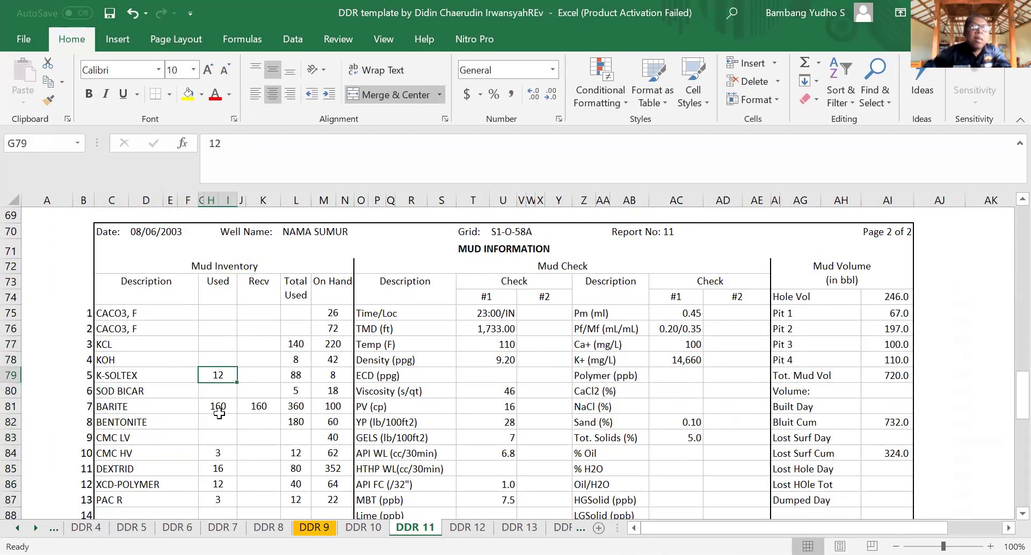
{"action": "key", "text": "Down"}
{"action": "key", "text": "Down"}
{"action": "key", "text": "Down"}
{"action": "key", "text": "Down"}
{"action": "key", "text": "Down"}
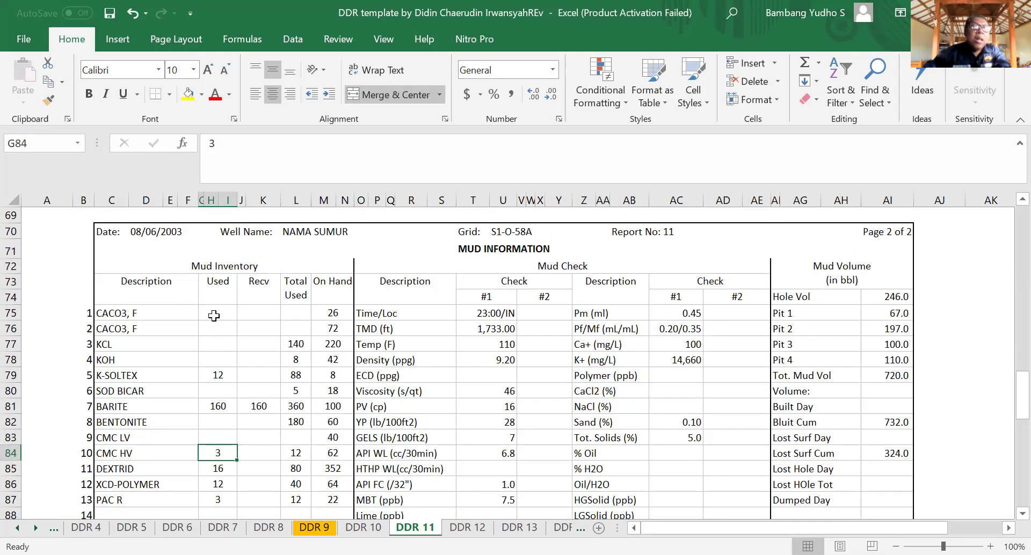
{"action": "left_click_drag", "start_coordinate": [218, 290], "coordinate": [219, 468]}
{"action": "left_click", "coordinate": [217, 456]}
Step: Inspect the Recv and Total Used columns of the mud inventory
{"action": "left_click_drag", "start_coordinate": [263, 284], "coordinate": [250, 513]}
{"action": "left_click", "coordinate": [251, 454]}
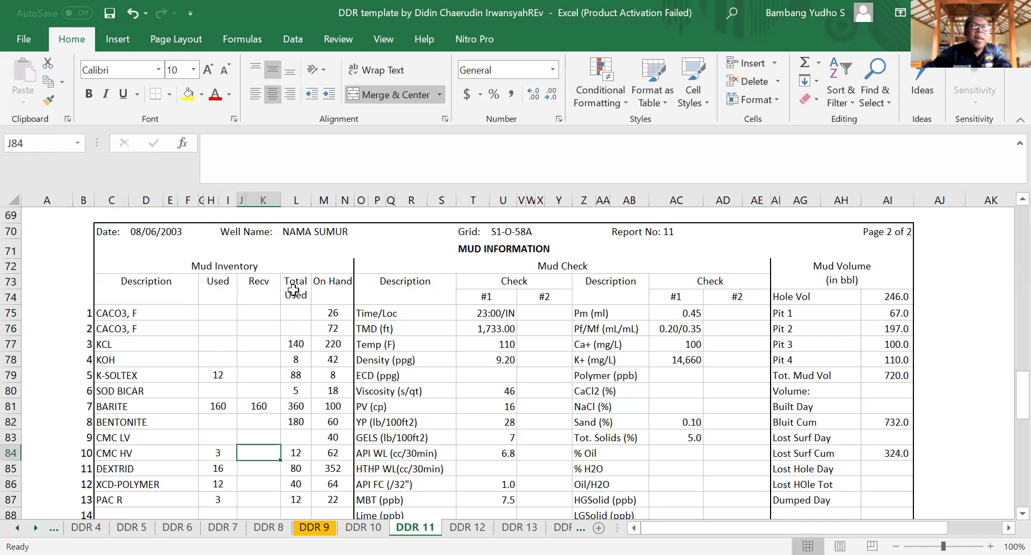
{"action": "left_click_drag", "start_coordinate": [295, 302], "coordinate": [290, 490]}
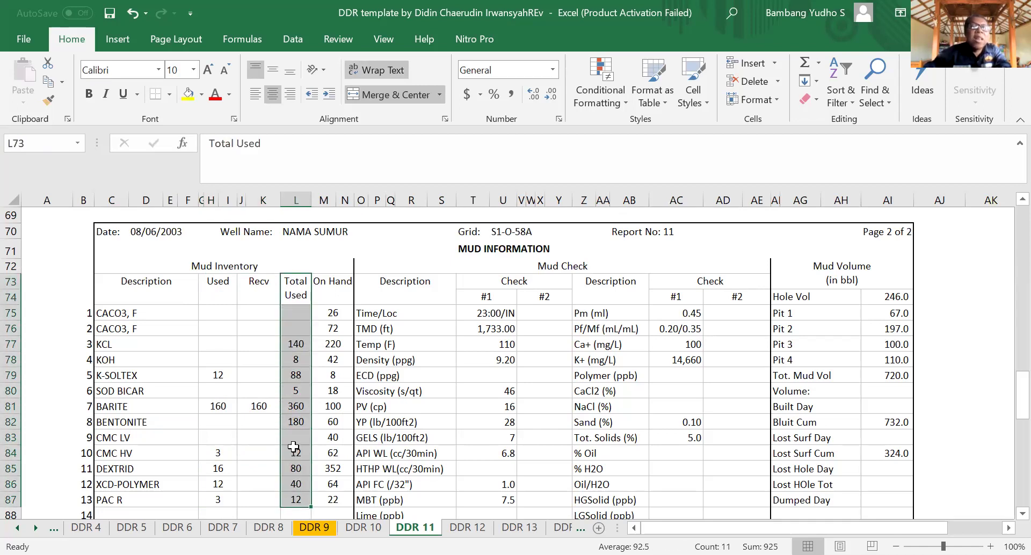
{"action": "left_click", "coordinate": [293, 448]}
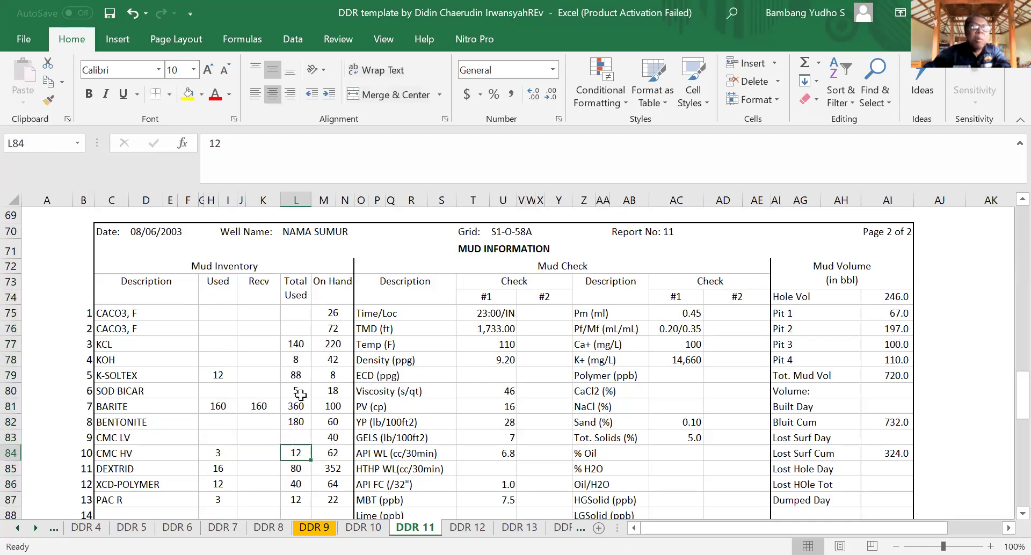
Step: Compare the Used and Total Used amounts for KCL, KOH and K-SOLTEX
{"action": "left_click", "coordinate": [212, 347]}
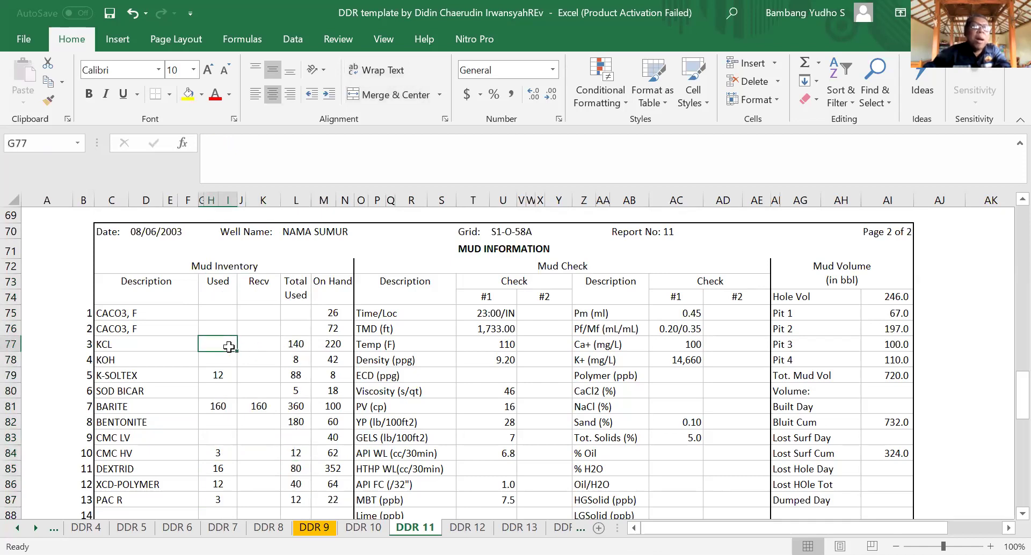
{"action": "left_click", "coordinate": [295, 346]}
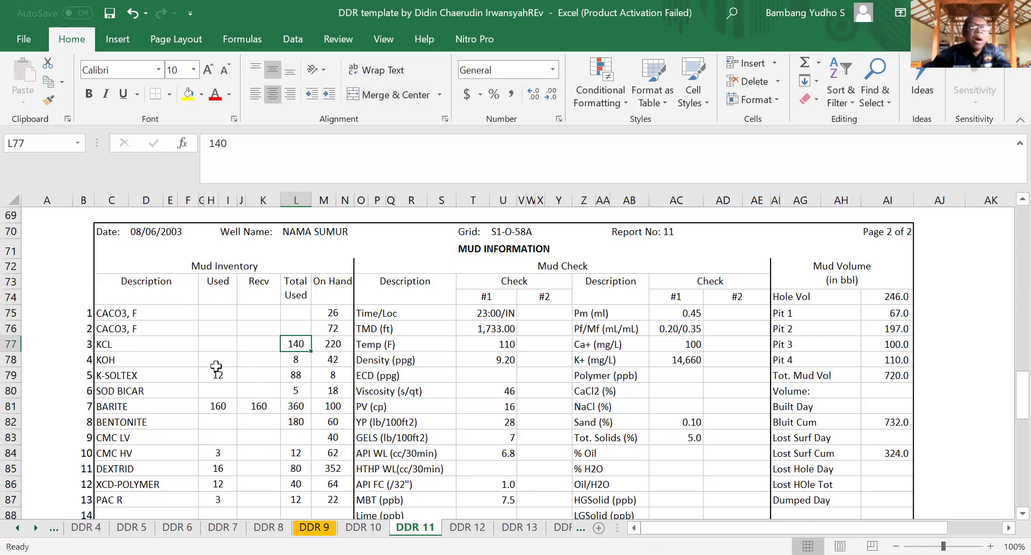
{"action": "left_click", "coordinate": [221, 360]}
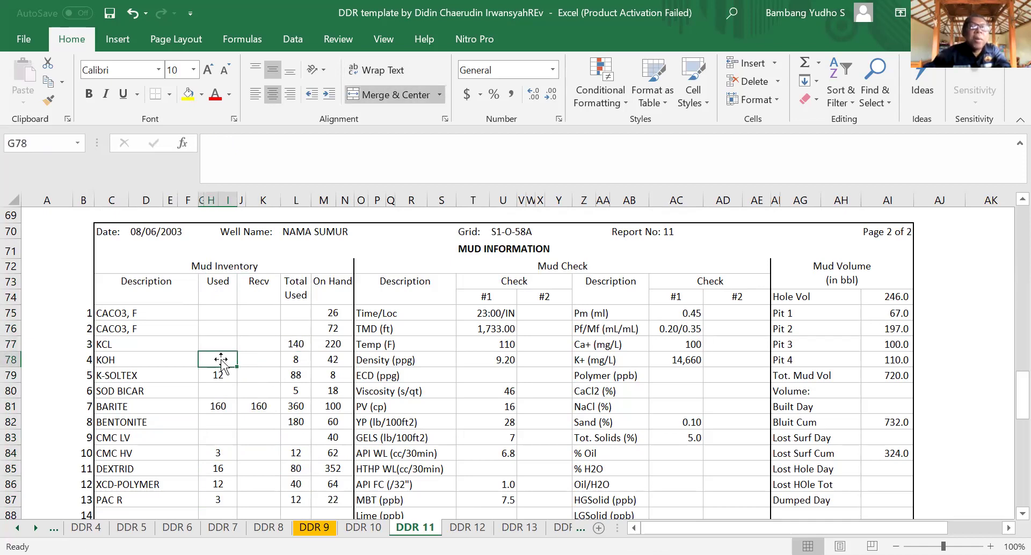
{"action": "left_click", "coordinate": [296, 364]}
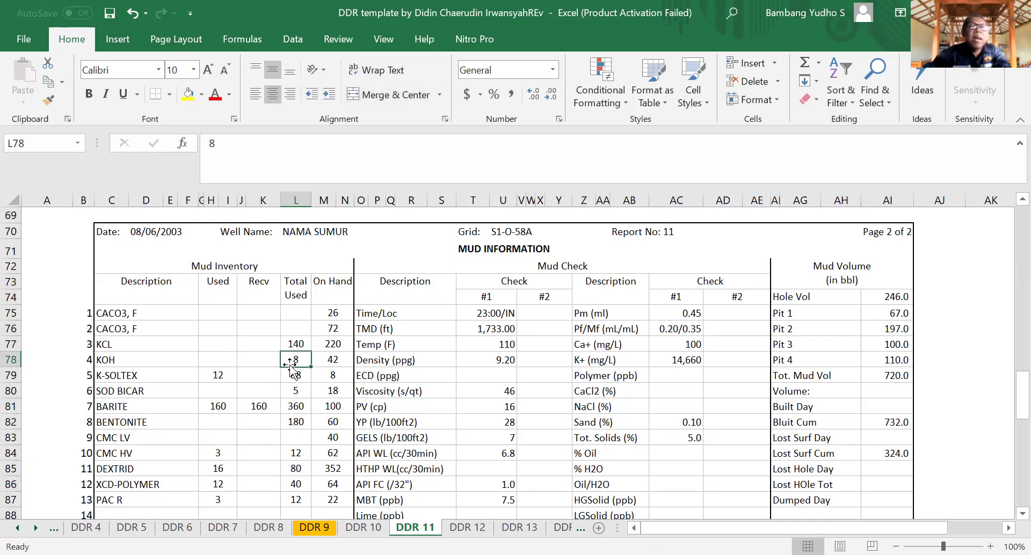
{"action": "left_click", "coordinate": [213, 378]}
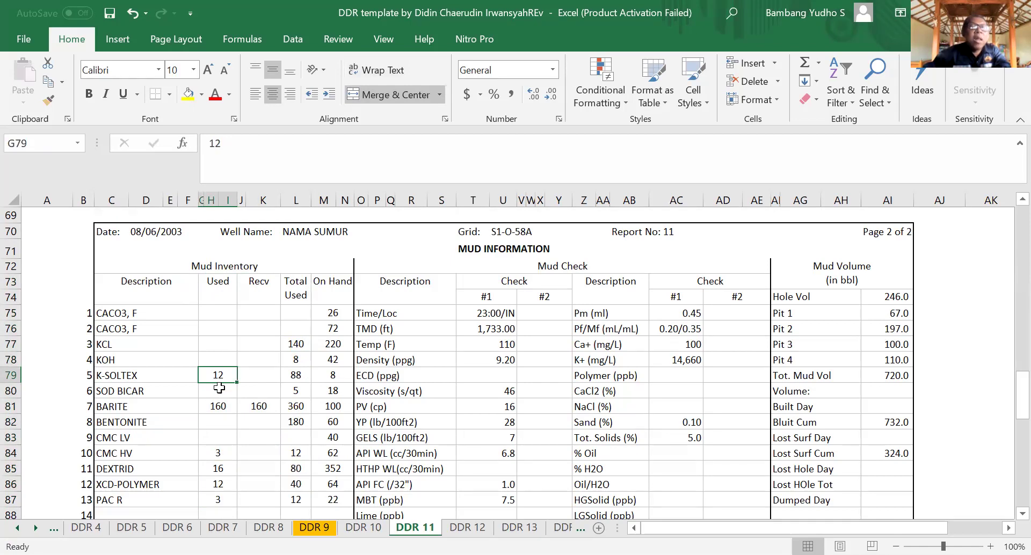
{"action": "left_click", "coordinate": [290, 376]}
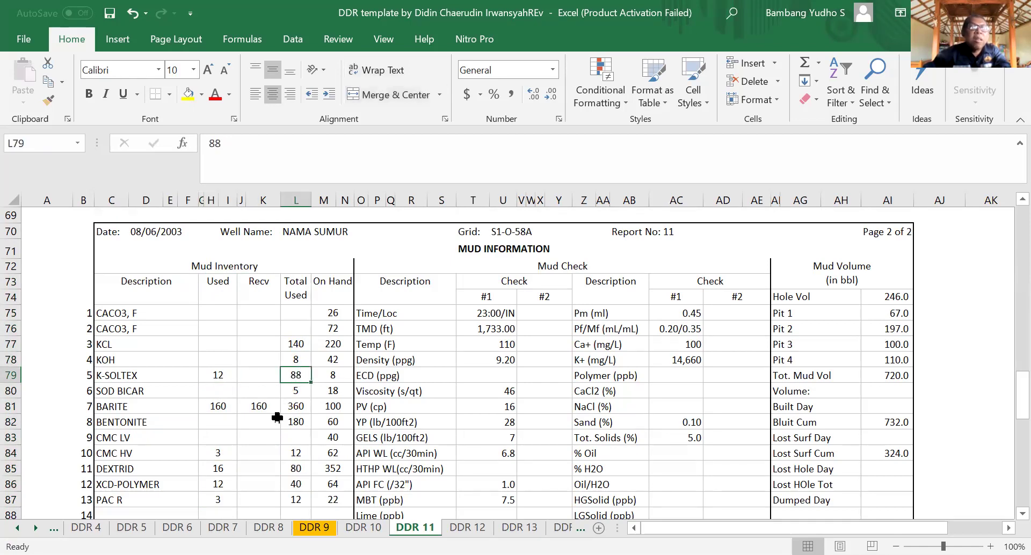
Step: Read across the BARITE row, checking its used, received, total used and on-hand amounts
{"action": "left_click", "coordinate": [212, 408]}
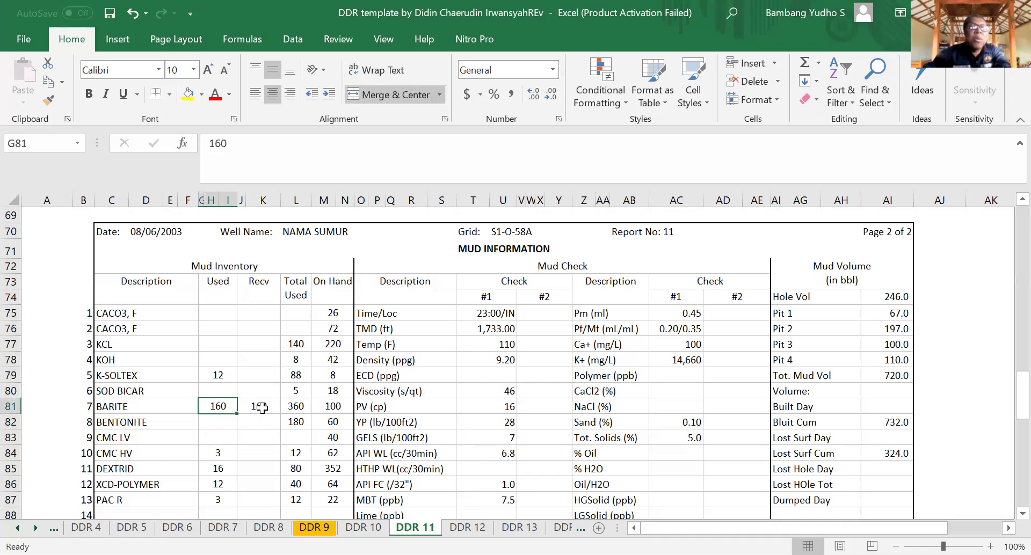
{"action": "key", "text": "Right"}
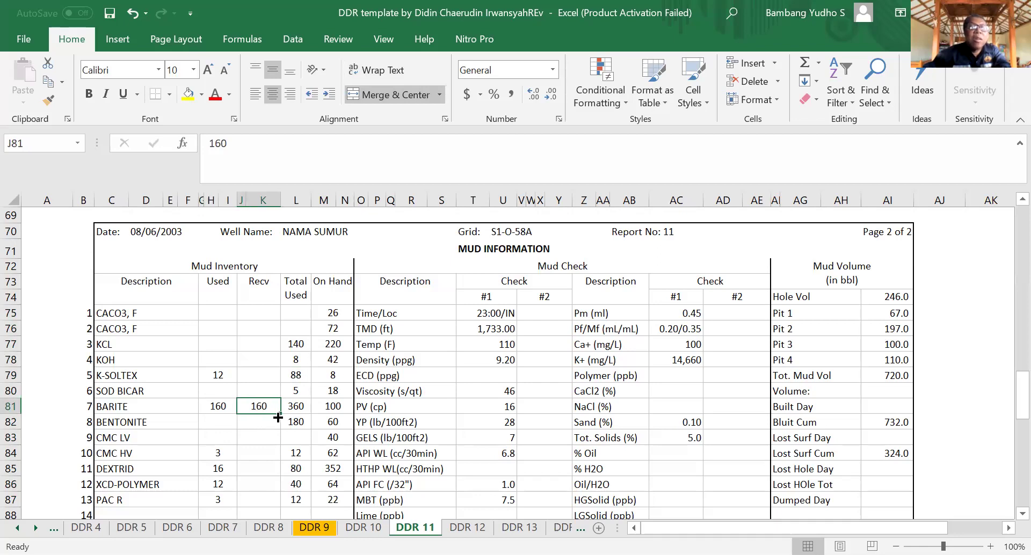
{"action": "key", "text": "Right"}
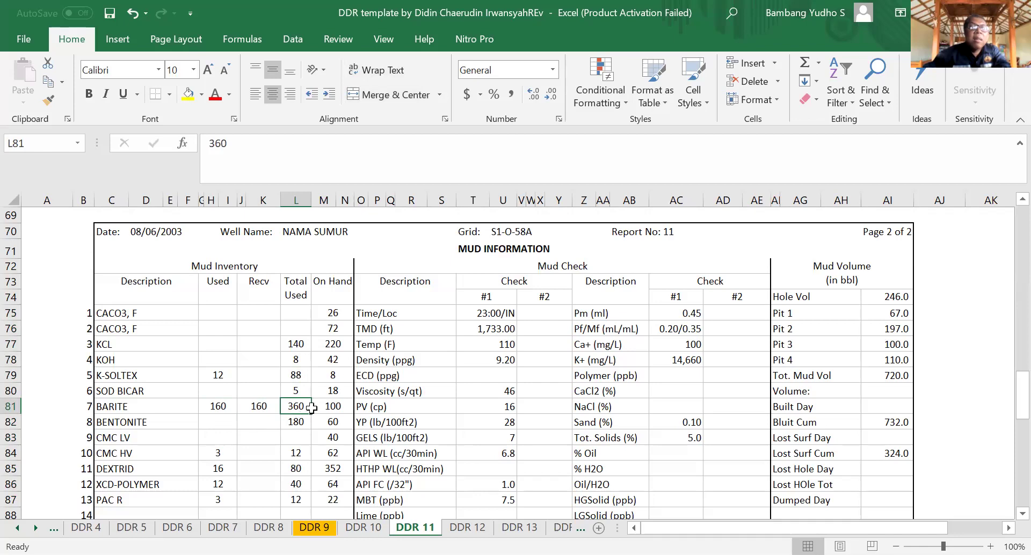
{"action": "left_click", "coordinate": [329, 408]}
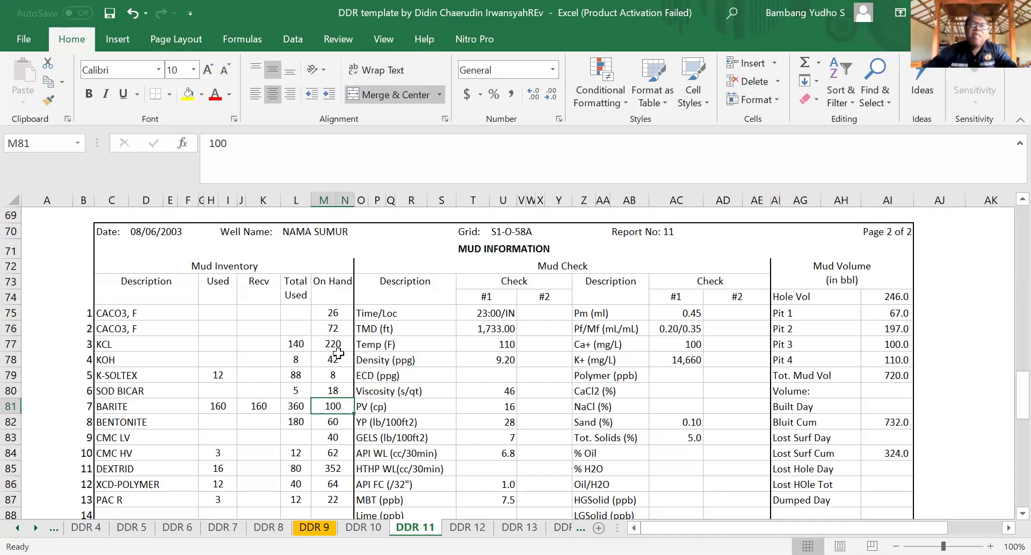
Step: Go down the On Hand column of the mud inventory, checking the remaining stock through DEXTRID, XCD-POLYMER and PAC R
{"action": "left_click_drag", "start_coordinate": [334, 317], "coordinate": [334, 500]}
{"action": "left_click", "coordinate": [334, 484]}
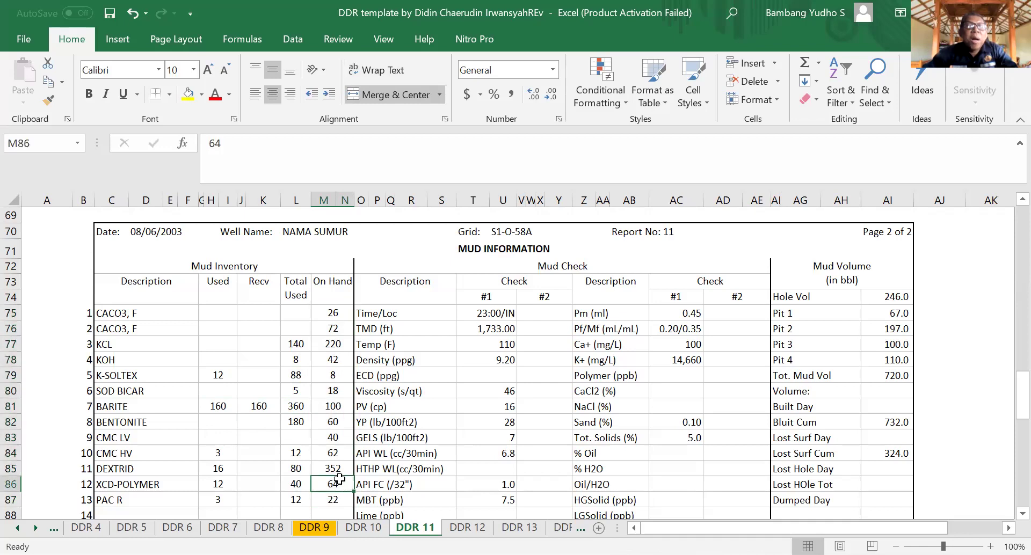
{"action": "left_click", "coordinate": [334, 473]}
{"action": "left_click", "coordinate": [336, 487]}
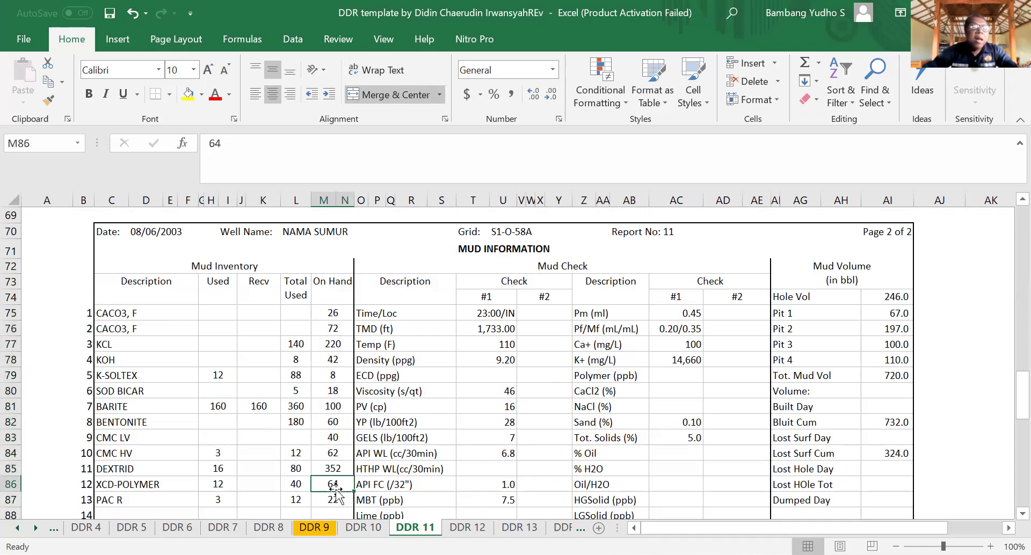
{"action": "left_click", "coordinate": [335, 497]}
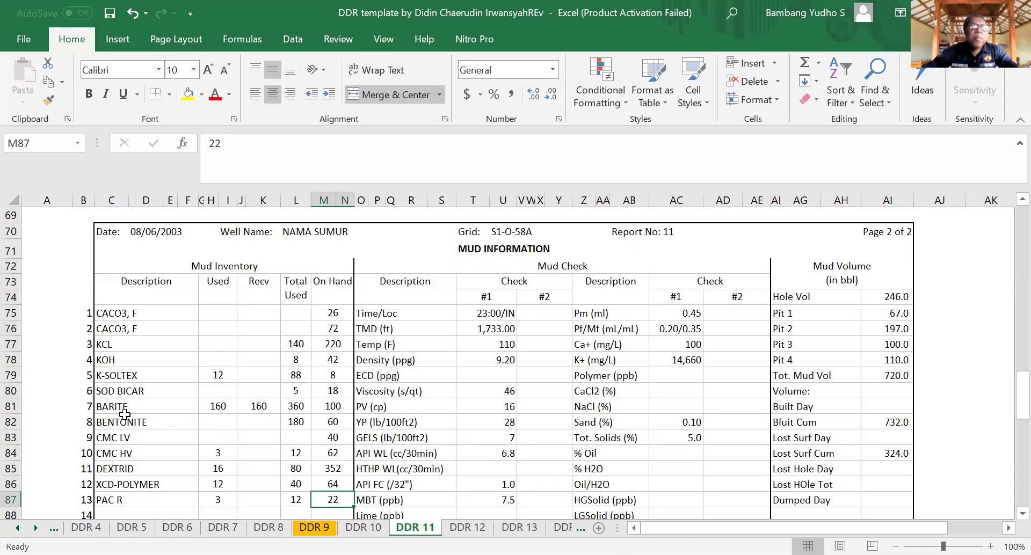
Step: Compare the on-hand amounts of BARITE, BENTONITE, KCL and KOH in the mud inventory
{"action": "left_click", "coordinate": [330, 408]}
{"action": "left_click", "coordinate": [333, 424]}
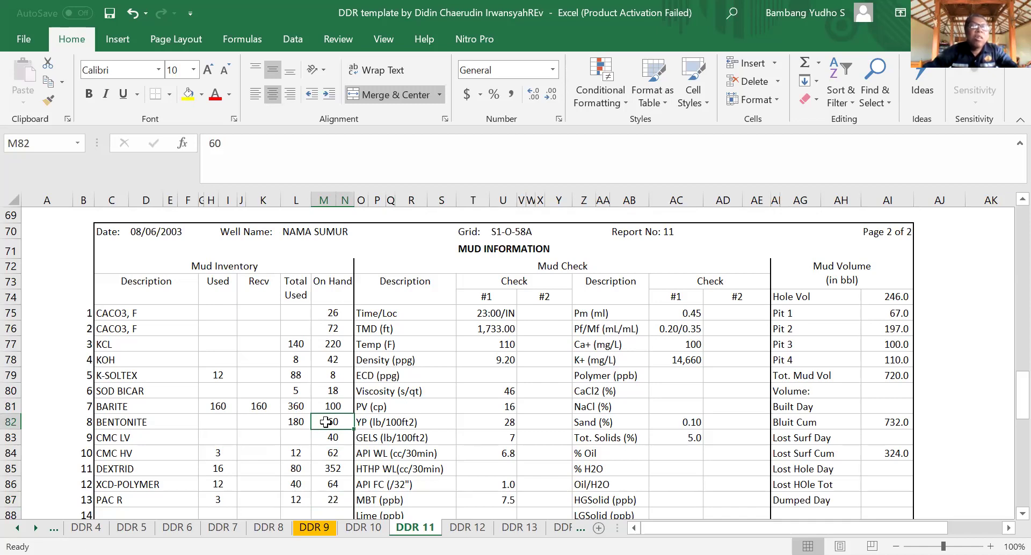
{"action": "left_click", "coordinate": [336, 406]}
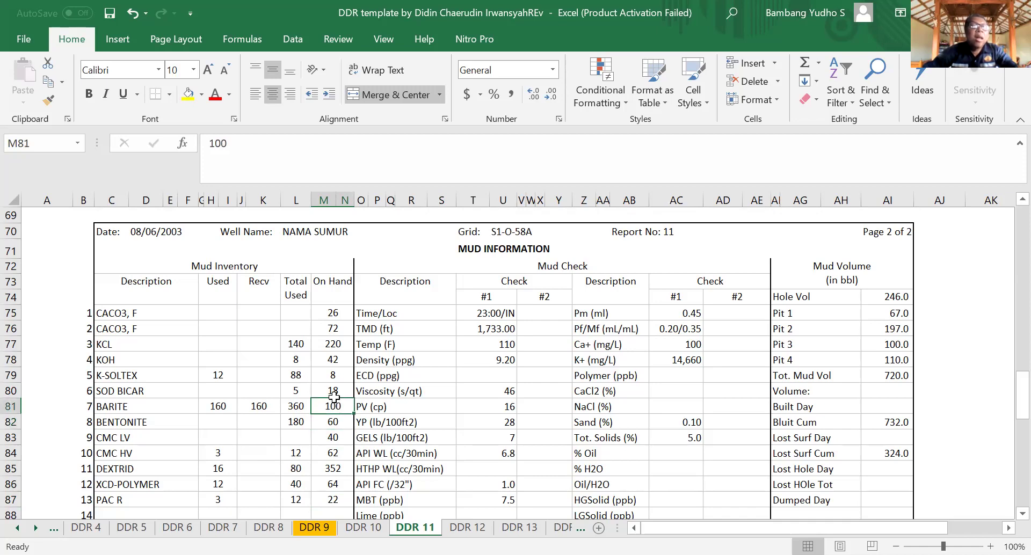
{"action": "left_click", "coordinate": [334, 344]}
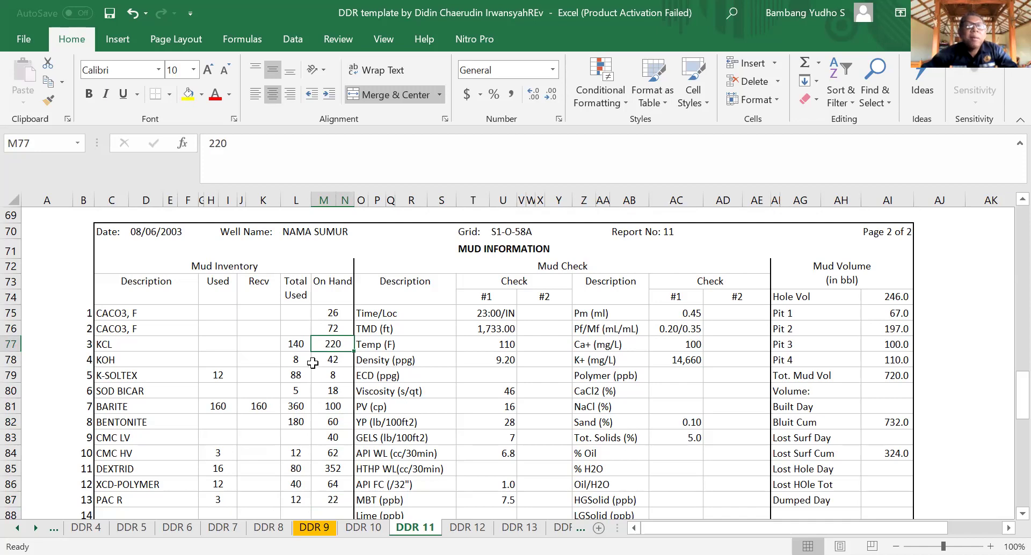
{"action": "left_click", "coordinate": [334, 365]}
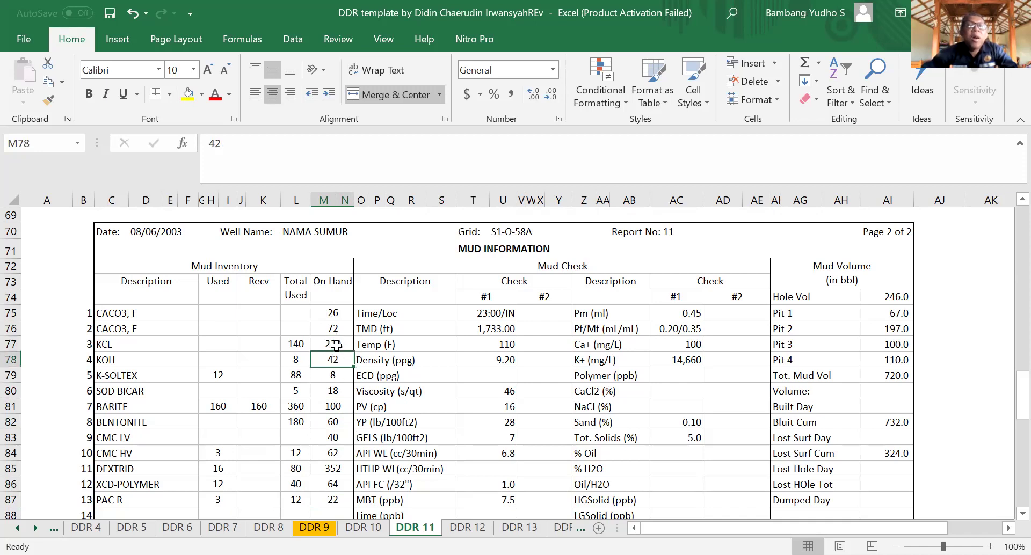
{"action": "left_click", "coordinate": [340, 344]}
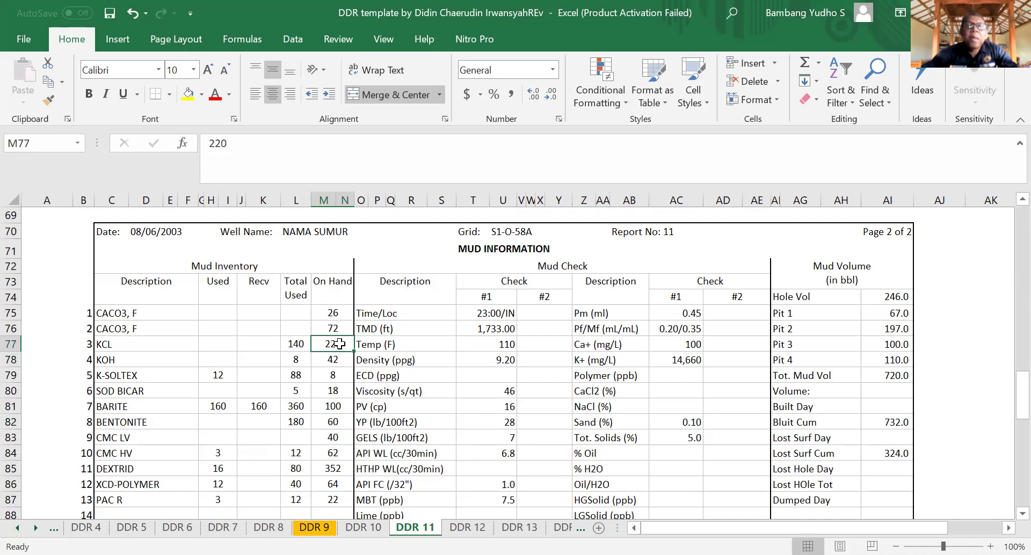
Step: Examine the Mud Check table from Time/Loc onward, including the Pm, Pf/Mf and Polymer check values
{"action": "scroll", "coordinate": [340, 344], "scroll_direction": "down", "scroll_amount": 1}
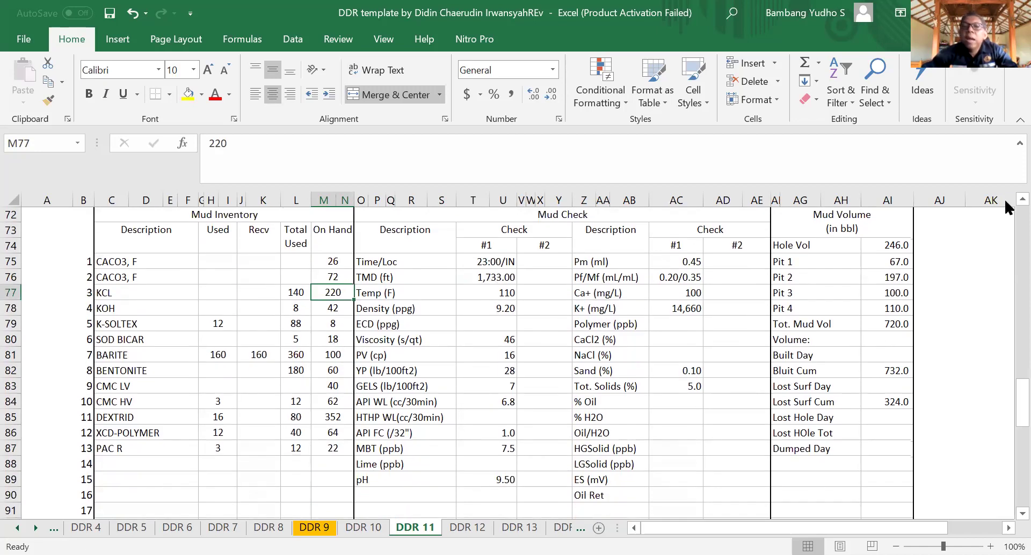
{"action": "scroll", "coordinate": [962, 239], "scroll_direction": "up", "scroll_amount": 1}
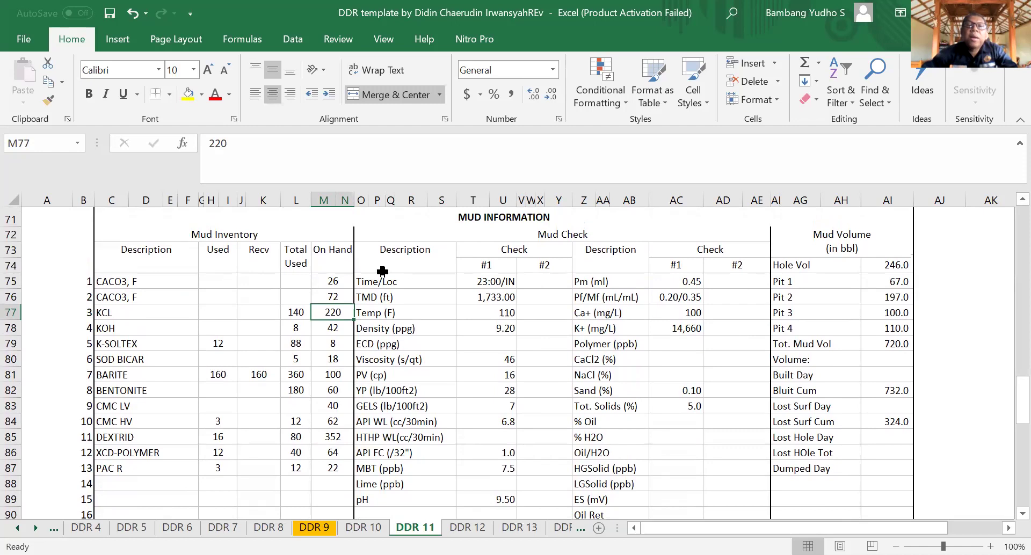
{"action": "left_click_drag", "start_coordinate": [403, 284], "coordinate": [719, 468]}
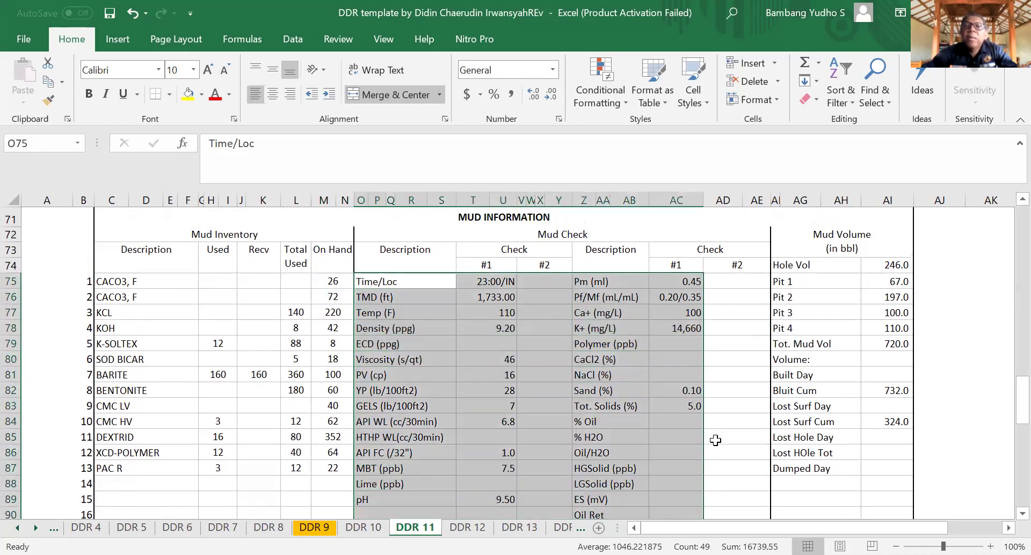
{"action": "left_click", "coordinate": [716, 441]}
{"action": "left_click", "coordinate": [685, 282]}
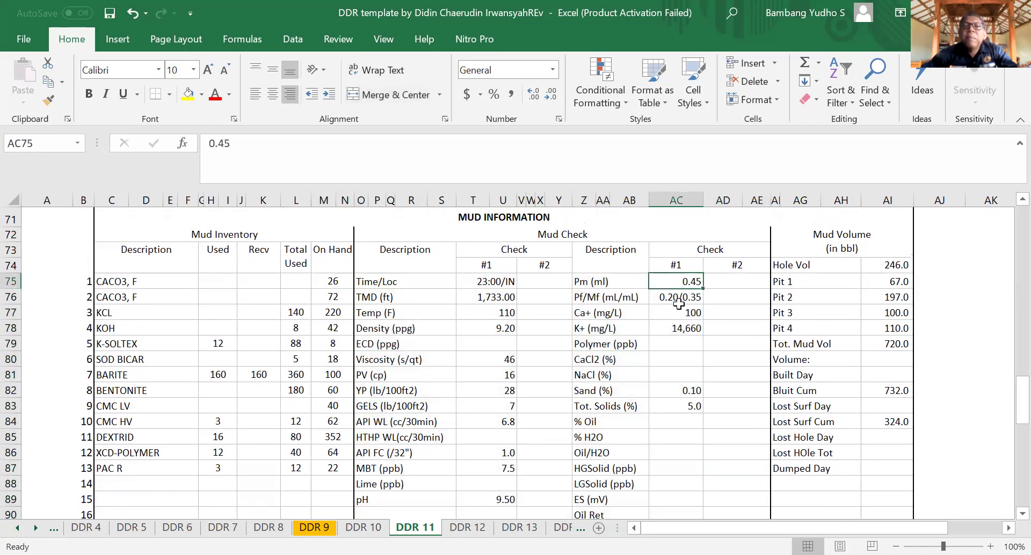
{"action": "left_click", "coordinate": [683, 300]}
{"action": "left_click", "coordinate": [681, 343]}
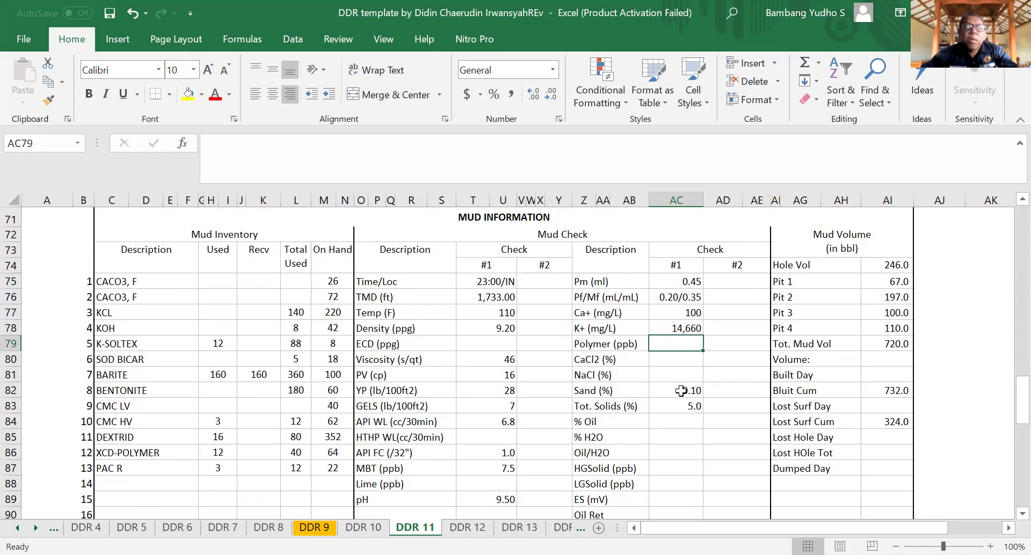
Step: Open the DDR 12 report and set its zoom to 100%
{"action": "scroll", "coordinate": [681, 391], "scroll_direction": "down", "scroll_amount": 1}
{"action": "scroll", "coordinate": [681, 391], "scroll_direction": "up", "scroll_amount": 14}
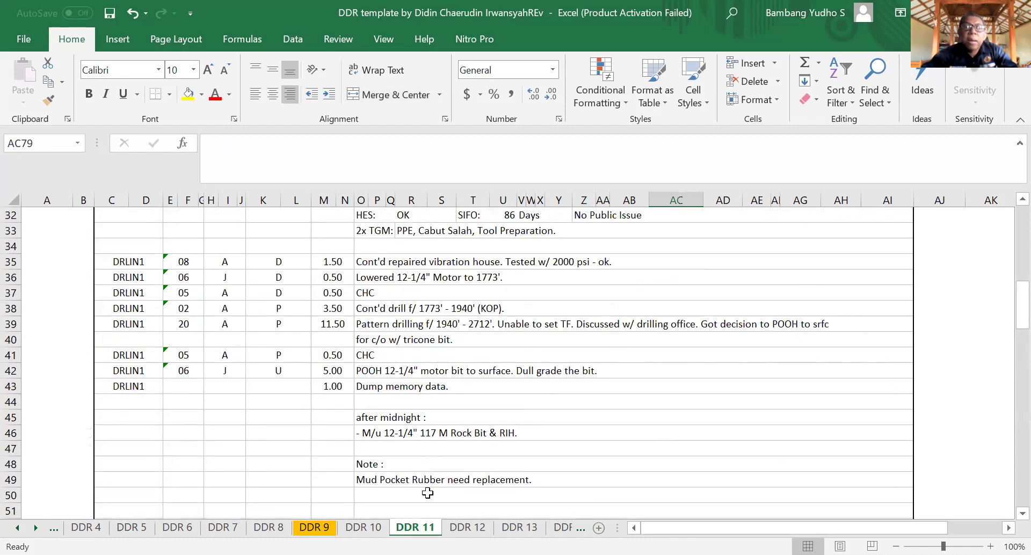
{"action": "left_click", "coordinate": [480, 531]}
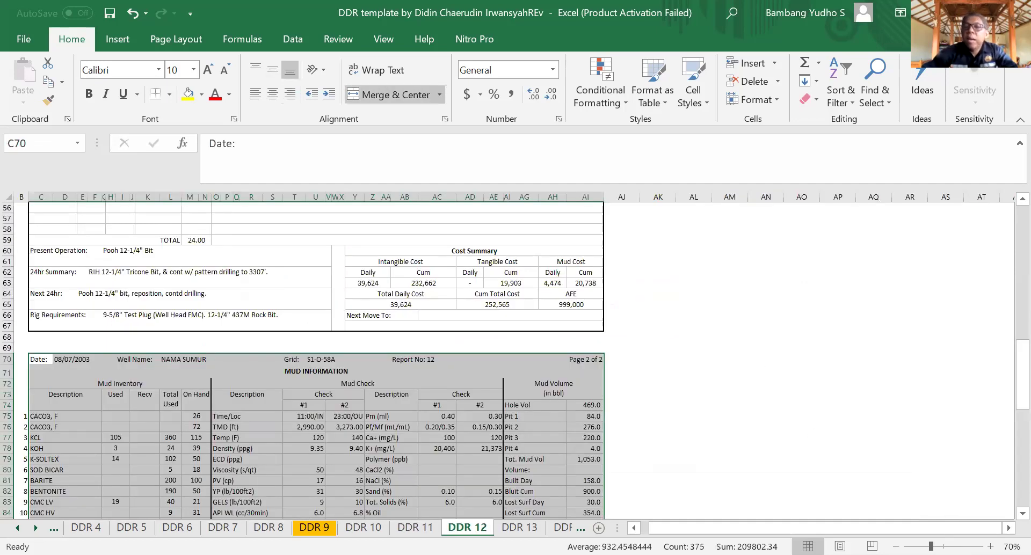
{"action": "left_click", "coordinate": [991, 546]}
{"action": "left_click", "coordinate": [991, 546]}
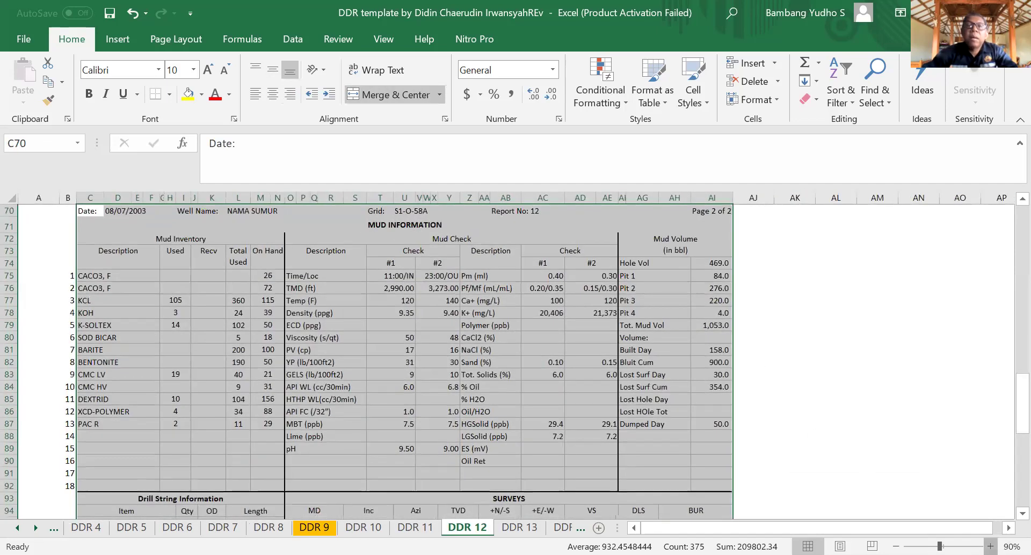
{"action": "left_click", "coordinate": [991, 546]}
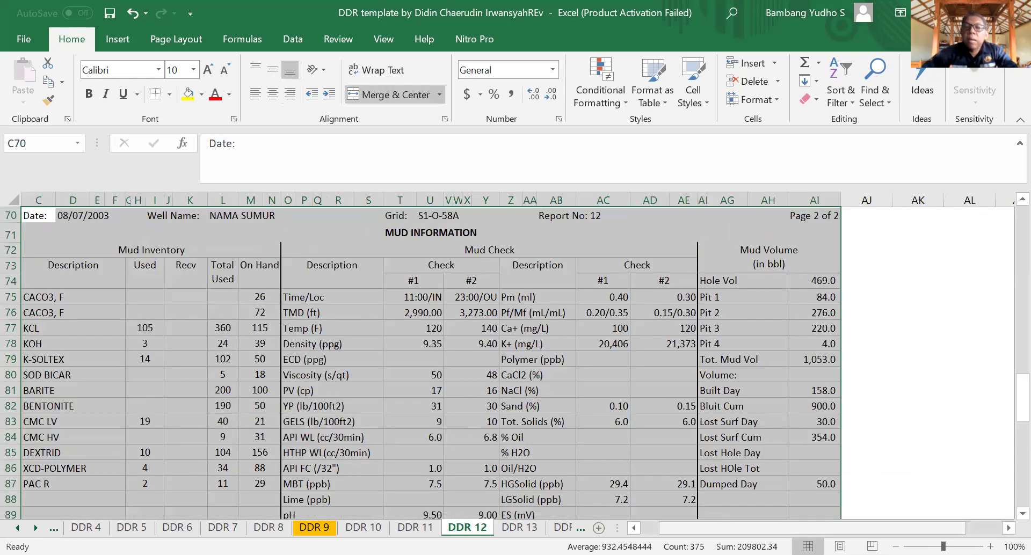
Step: Look over the DDR 12 report header and its Description of Operation, focusing on the rock bit make-up and RIH entry
{"action": "left_click", "coordinate": [599, 453]}
{"action": "scroll", "coordinate": [598, 454], "scroll_direction": "up", "scroll_amount": 6}
{"action": "scroll", "coordinate": [598, 454], "scroll_direction": "up", "scroll_amount": 17}
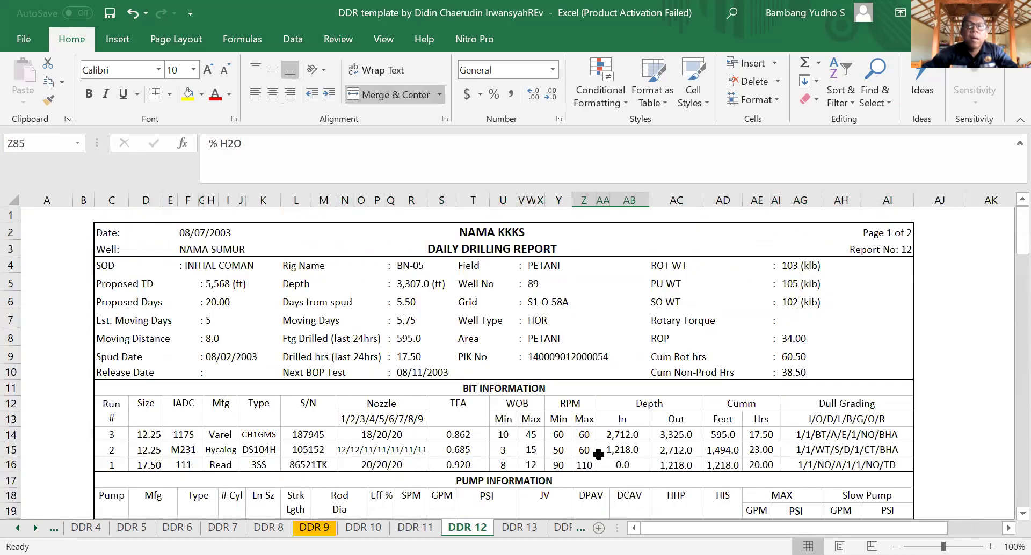
{"action": "scroll", "coordinate": [598, 454], "scroll_direction": "down", "scroll_amount": 10}
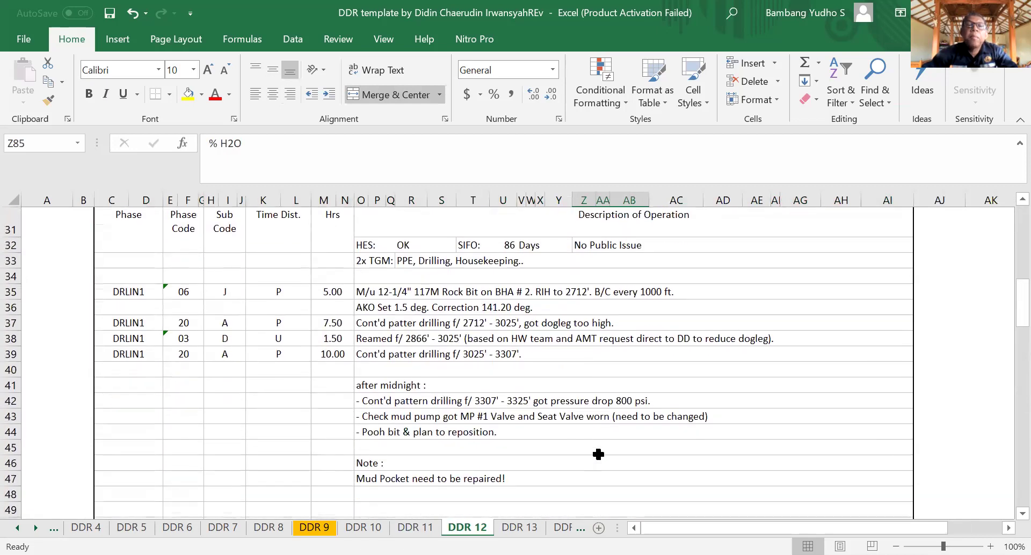
{"action": "scroll", "coordinate": [598, 455], "scroll_direction": "down", "scroll_amount": 1}
{"action": "scroll", "coordinate": [598, 455], "scroll_direction": "up", "scroll_amount": 1}
{"action": "left_click", "coordinate": [845, 293]}
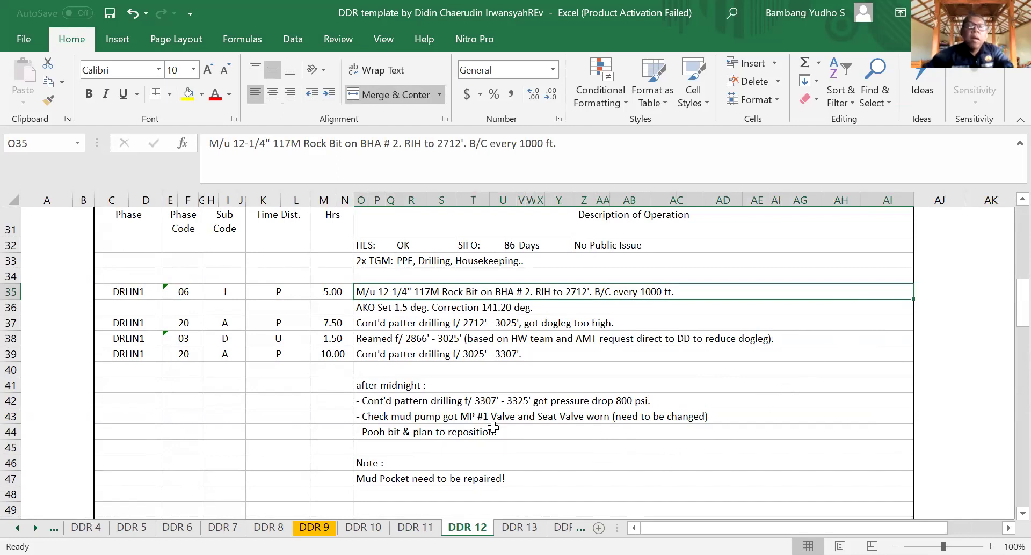
{"action": "left_click", "coordinate": [494, 446]}
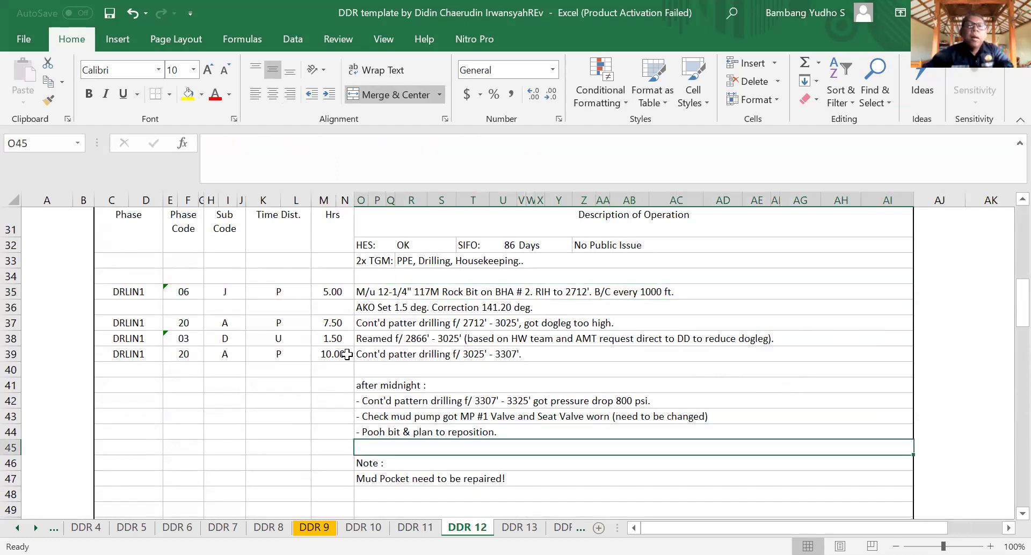
{"action": "left_click", "coordinate": [377, 295]}
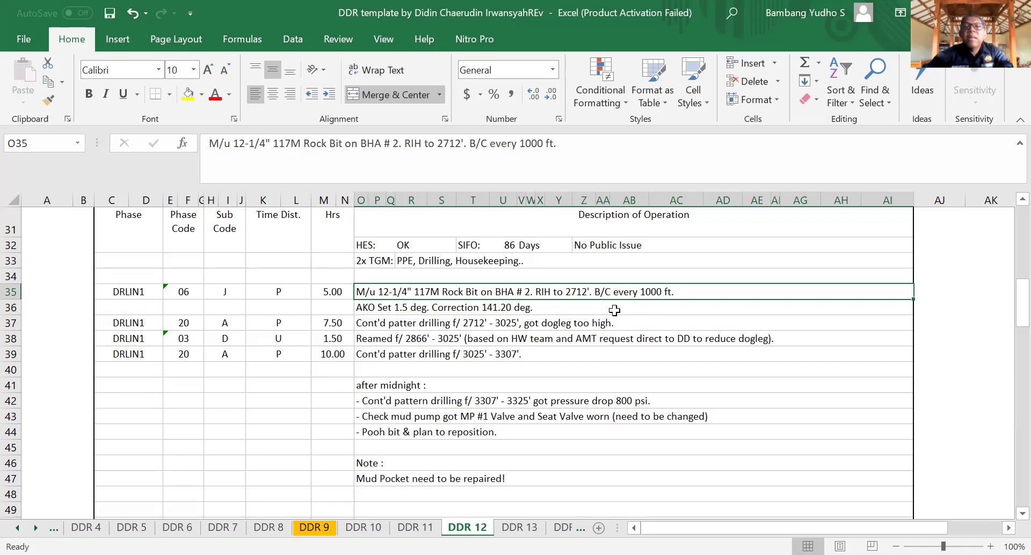
Step: Enter the note "B/C=Break Circulation" in the empty description row above the after midnight section
{"action": "left_click", "coordinate": [583, 375]}
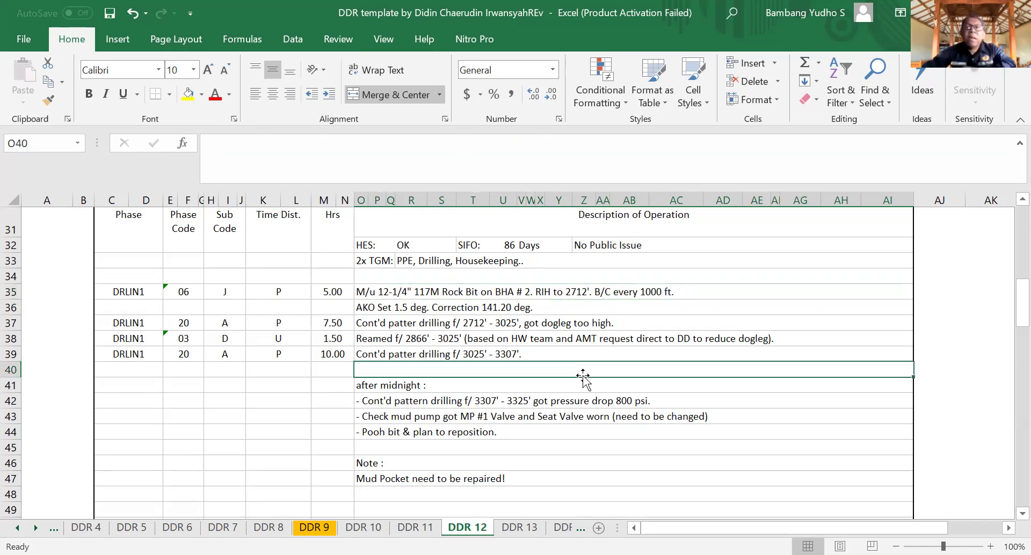
{"action": "type", "text": "B/C"}
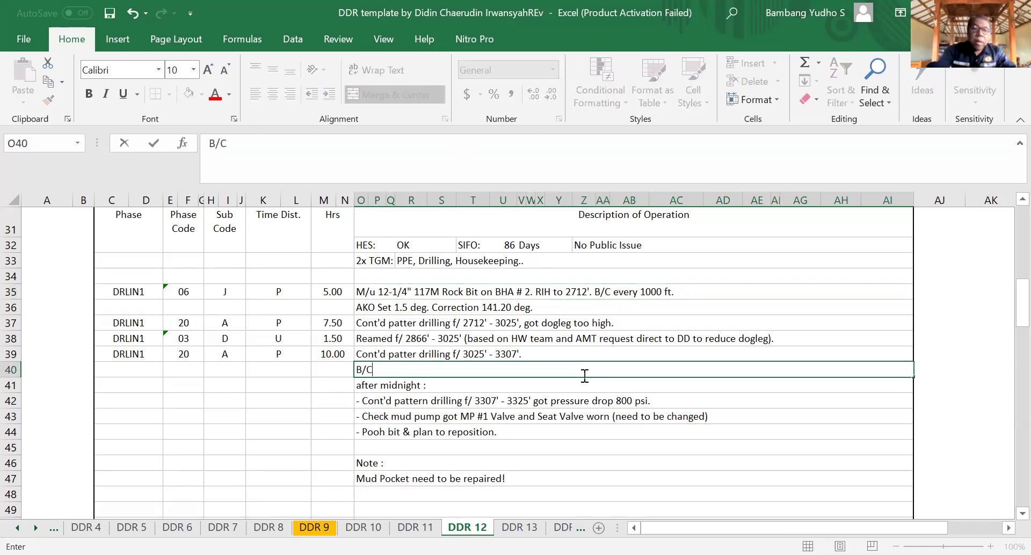
{"action": "type", "text": "=Break"}
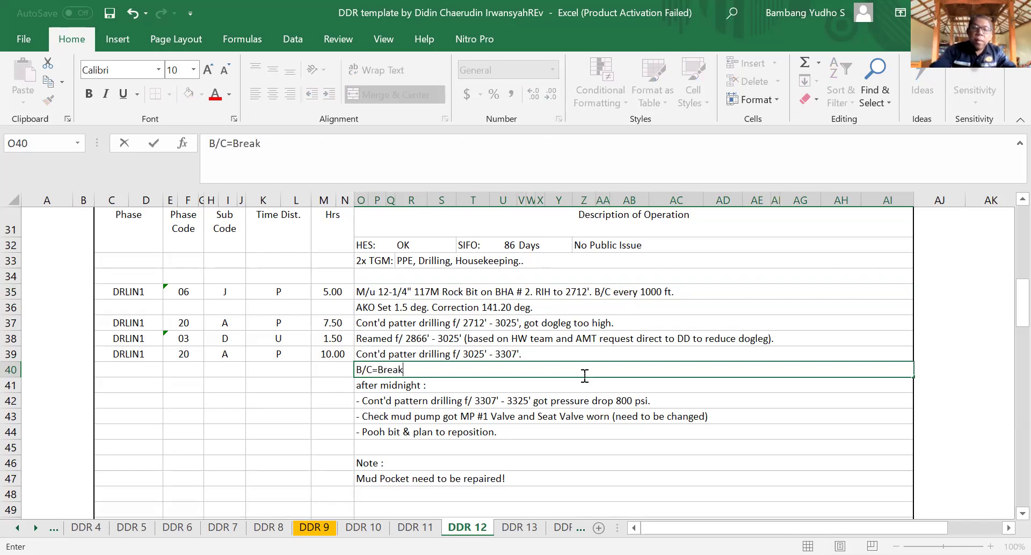
{"action": "type", "text": " Ci"}
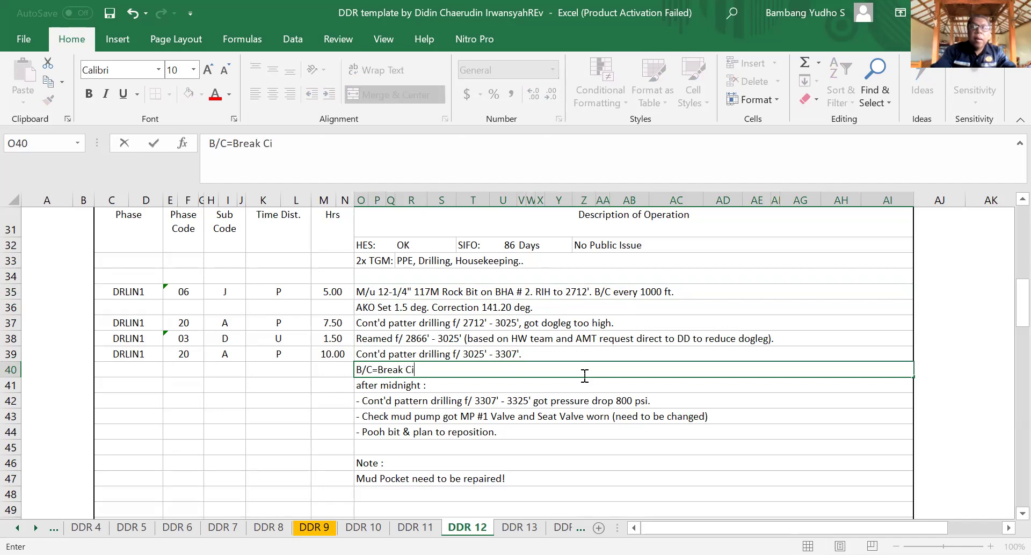
{"action": "type", "text": "rculation"}
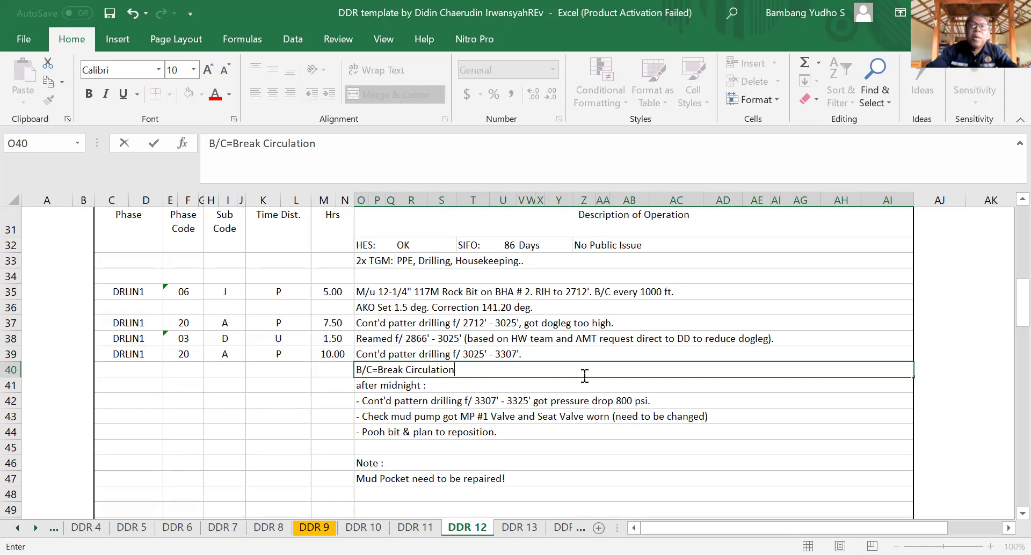
Step: Clear the break circulation note from the description row above the after midnight section
{"action": "key", "text": "BackSpace"}
{"action": "key", "text": "BackSpace"}
{"action": "key", "text": "BackSpace"}
{"action": "key", "text": "BackSpace"}
{"action": "key", "text": "BackSpace"}
{"action": "key", "text": "BackSpace"}
{"action": "key", "text": "BackSpace"}
{"action": "key", "text": "BackSpace"}
{"action": "key", "text": "BackSpace"}
{"action": "key", "text": "BackSpace"}
{"action": "key", "text": "BackSpace"}
{"action": "key", "text": "BackSpace"}
{"action": "key", "text": "BackSpace"}
{"action": "key", "text": "BackSpace"}
{"action": "key", "text": "BackSpace"}
{"action": "key", "text": "BackSpace"}
{"action": "key", "text": "BackSpace"}
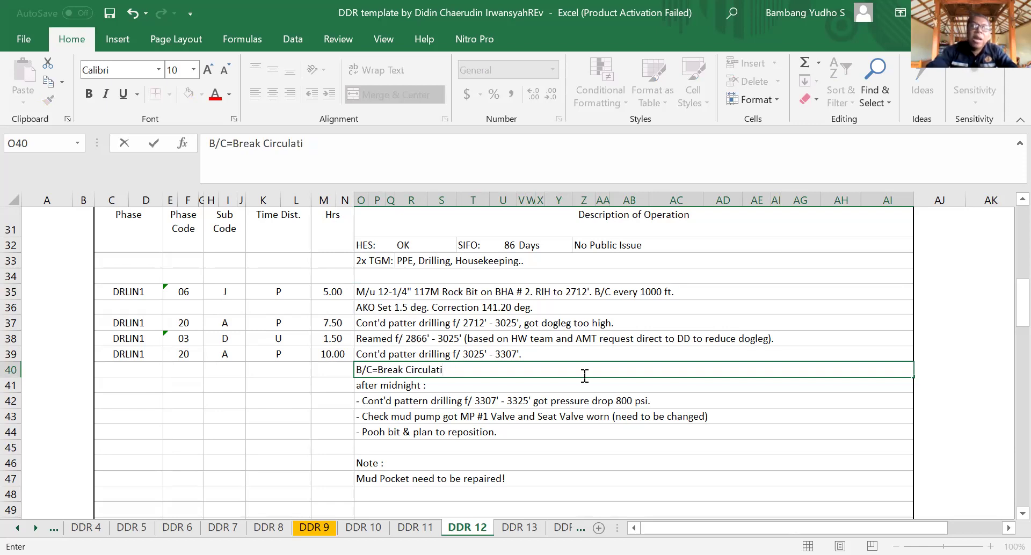
{"action": "key", "text": "BackSpace"}
{"action": "key", "text": "BackSpace"}
{"action": "key", "text": "BackSpace"}
{"action": "key", "text": "BackSpace"}
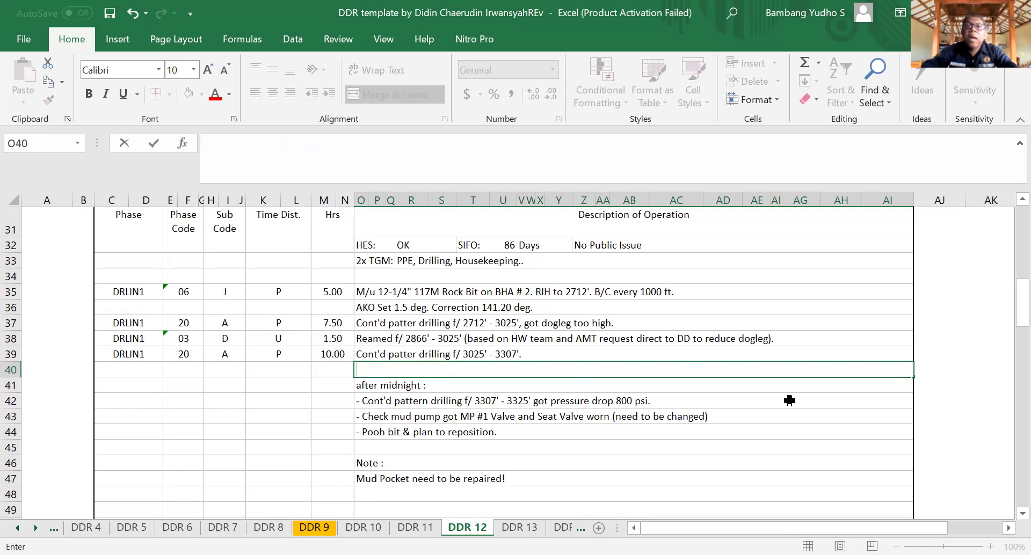
{"action": "left_click", "coordinate": [840, 428]}
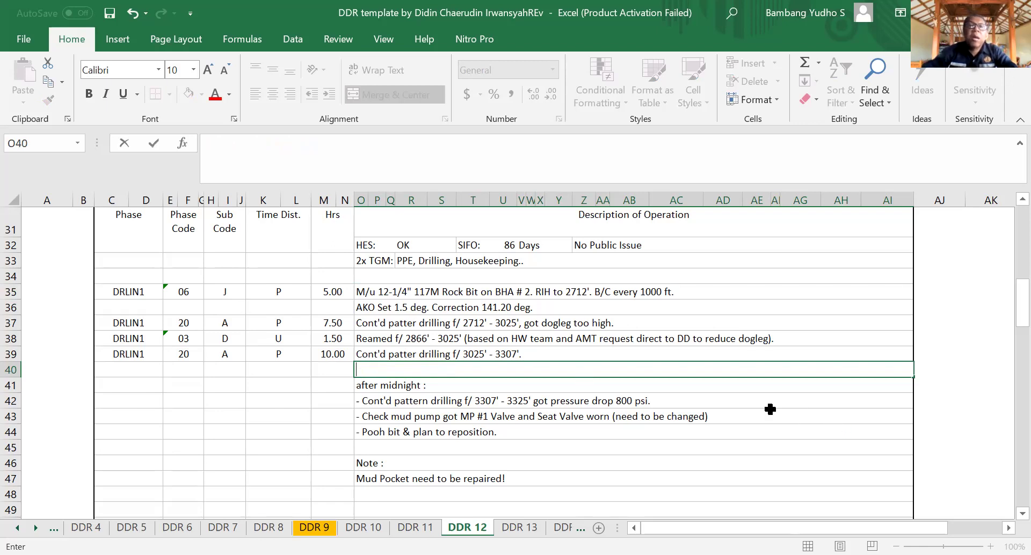
Step: Read the DDR 12 operation entries on the AKO setting, the pattern drilling from 2712' to 3025' and the reaming
{"action": "left_click", "coordinate": [401, 310]}
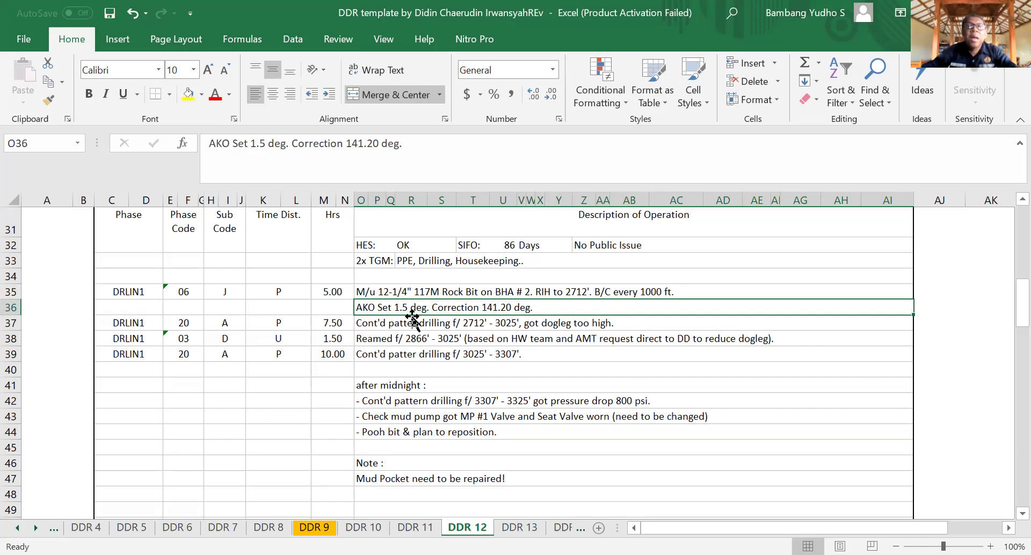
{"action": "left_click", "coordinate": [477, 329]}
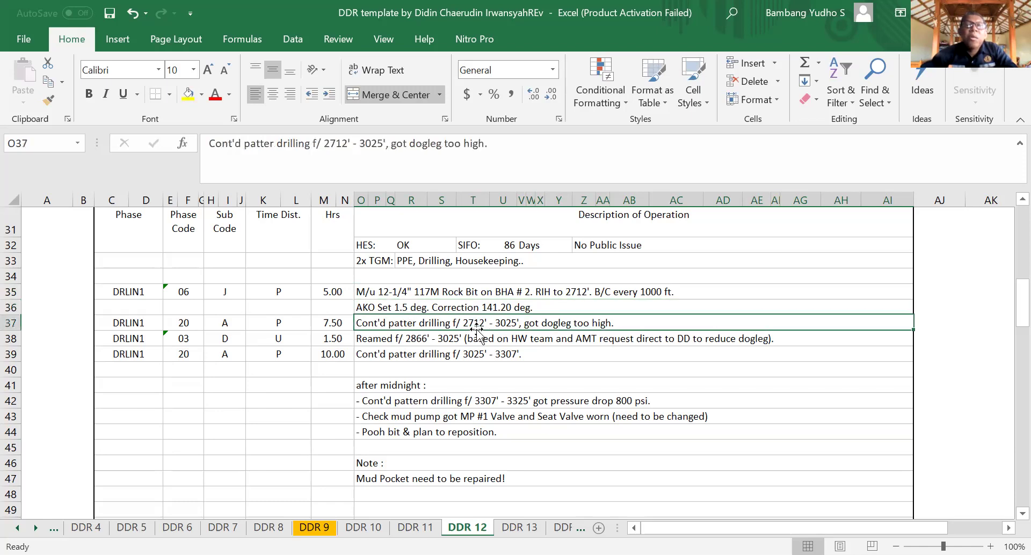
{"action": "left_click", "coordinate": [495, 307]}
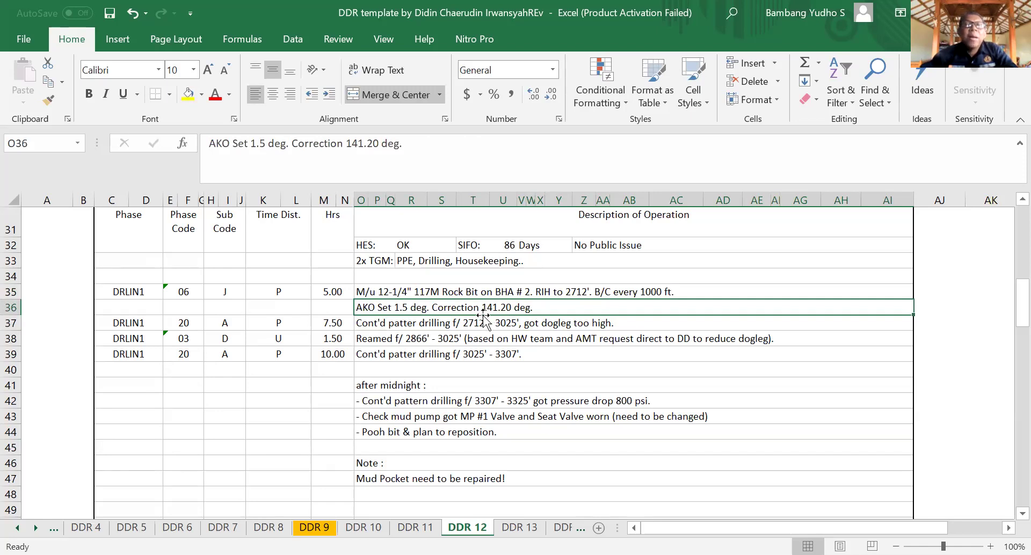
{"action": "left_click", "coordinate": [367, 325]}
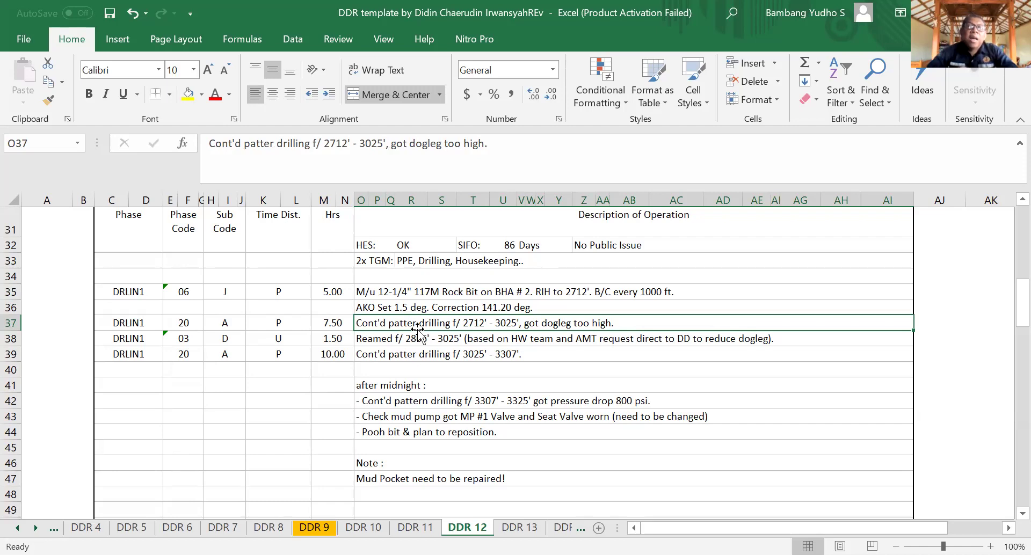
{"action": "left_click", "coordinate": [369, 344]}
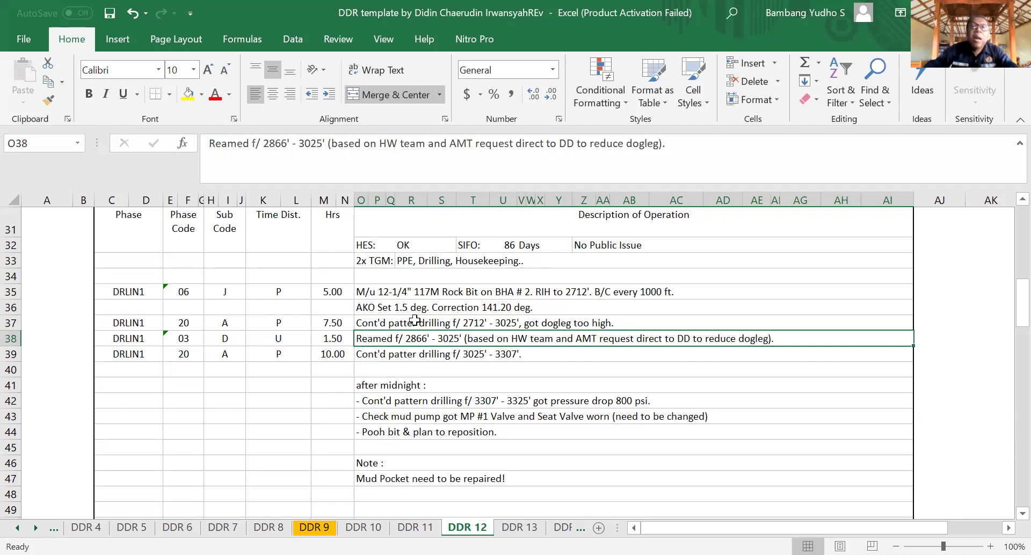
Step: Review the DDR 12 entries on dogleg, reaming and continued pattern drilling in rows 37 to 39
{"action": "left_click", "coordinate": [471, 327]}
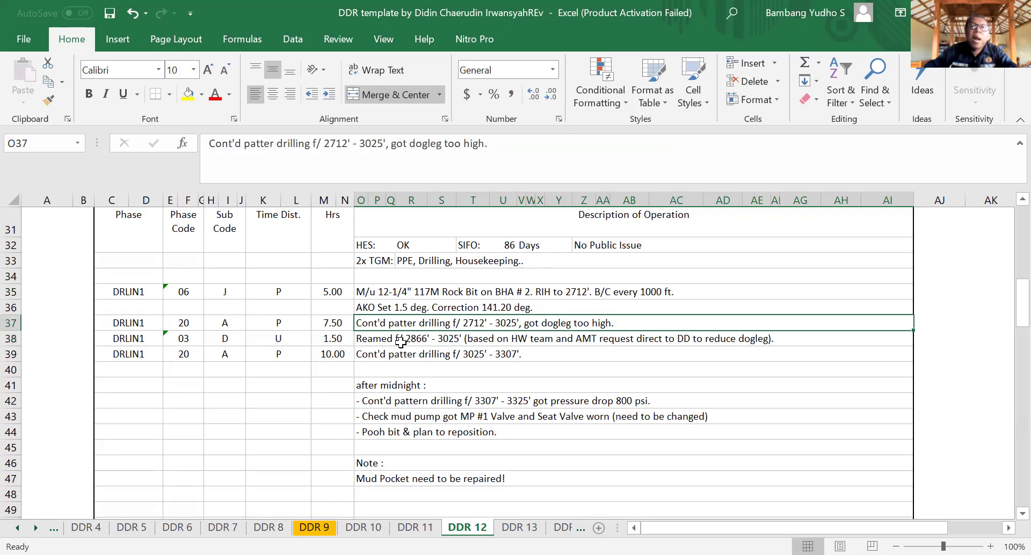
{"action": "left_click", "coordinate": [400, 339]}
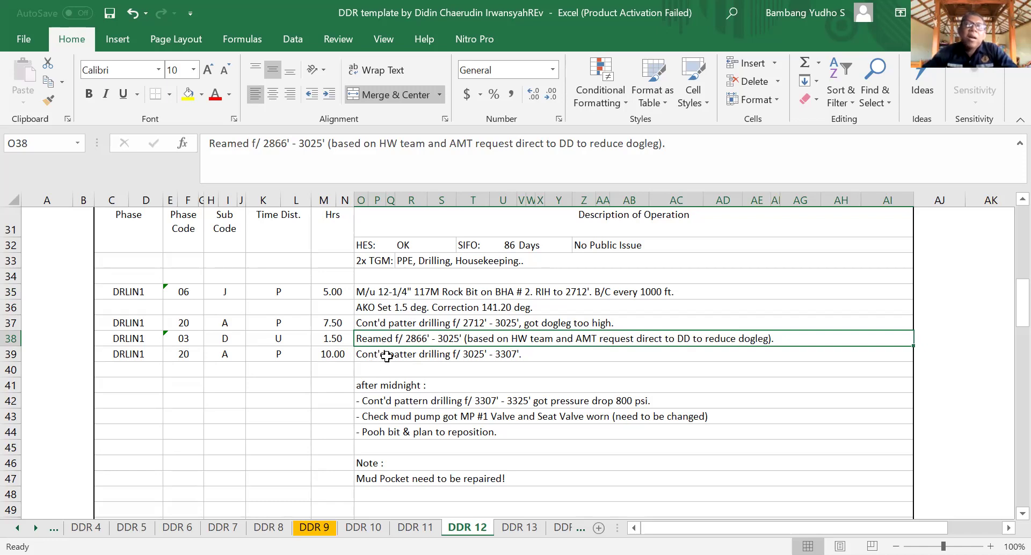
{"action": "left_click", "coordinate": [386, 356]}
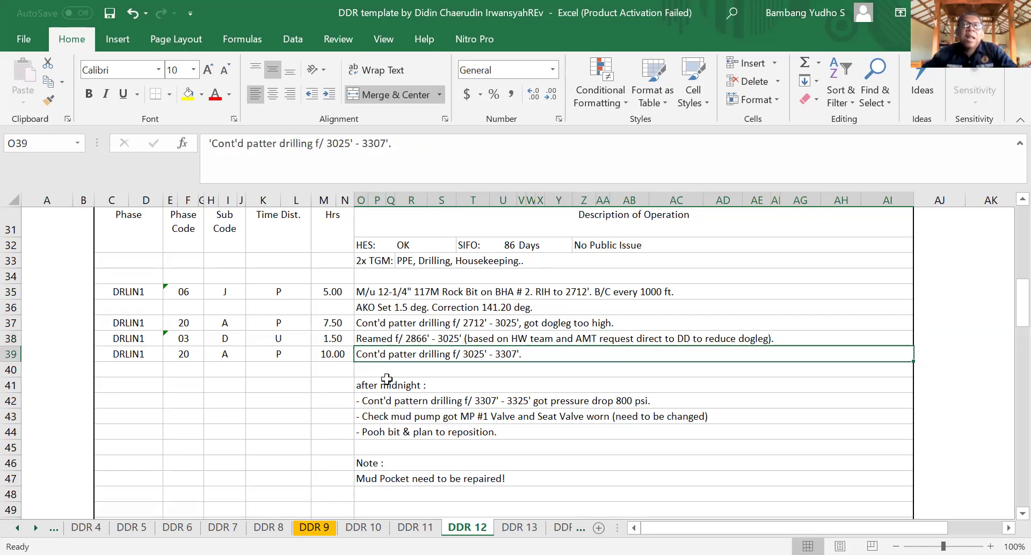
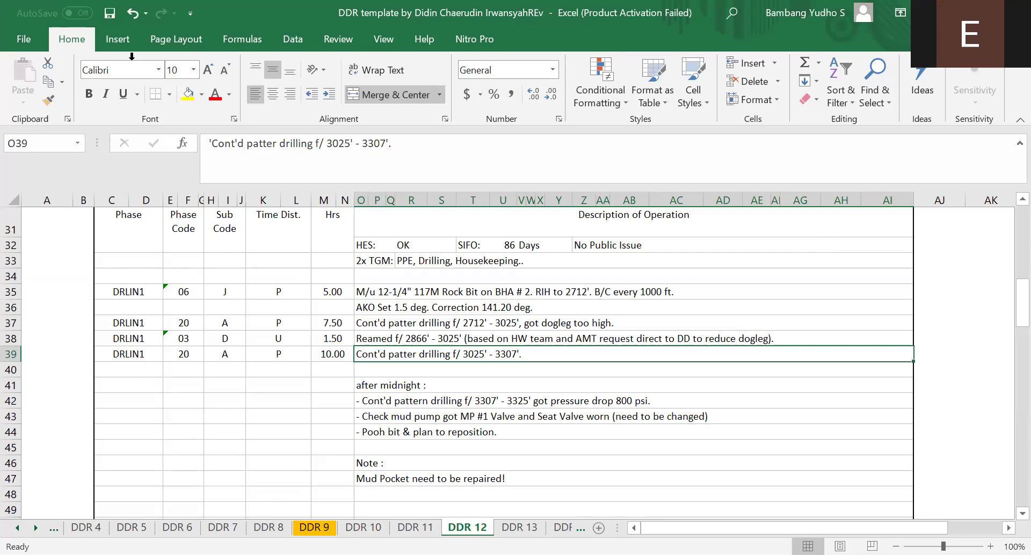
{"action": "key", "text": "super+Down"}
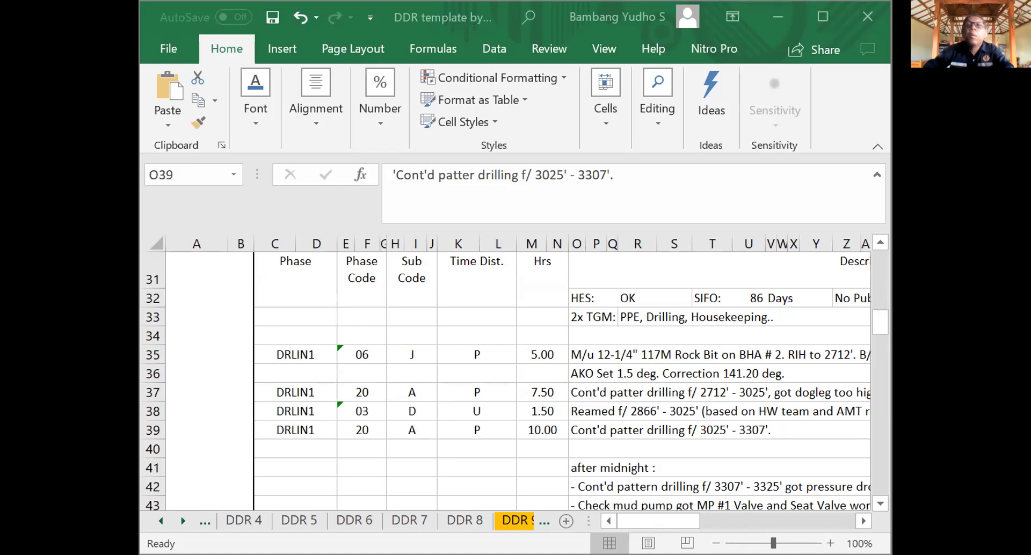
{"action": "left_click", "coordinate": [821, 18]}
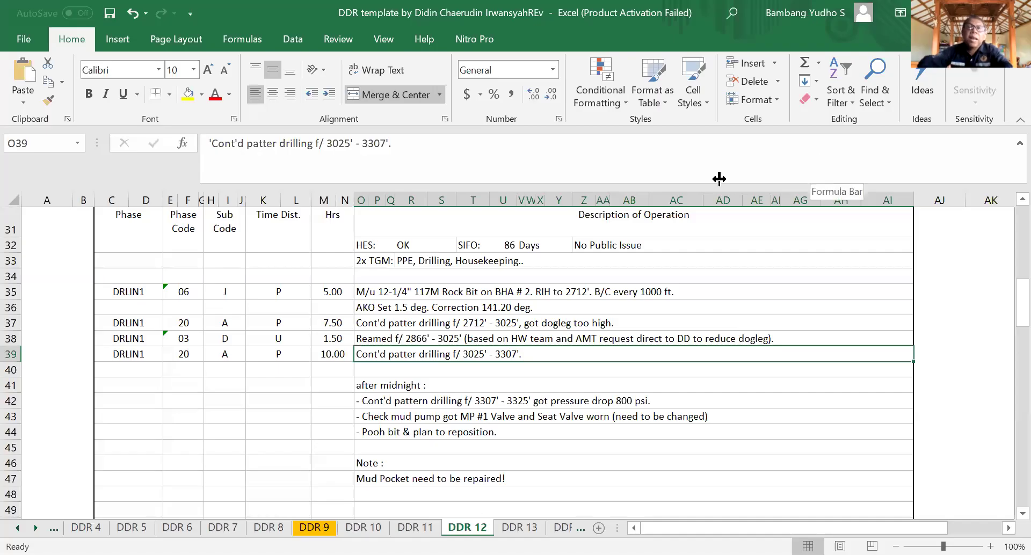
{"action": "left_click", "coordinate": [755, 310]}
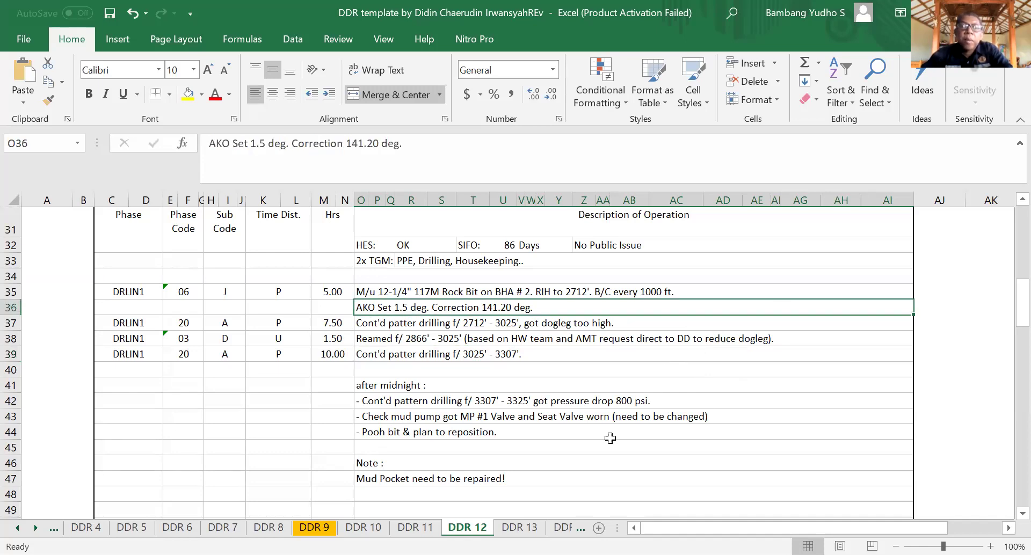
Step: Open the DDR 13 report, set its zoom to 100% and bring the full report width into view
{"action": "left_click", "coordinate": [519, 527]}
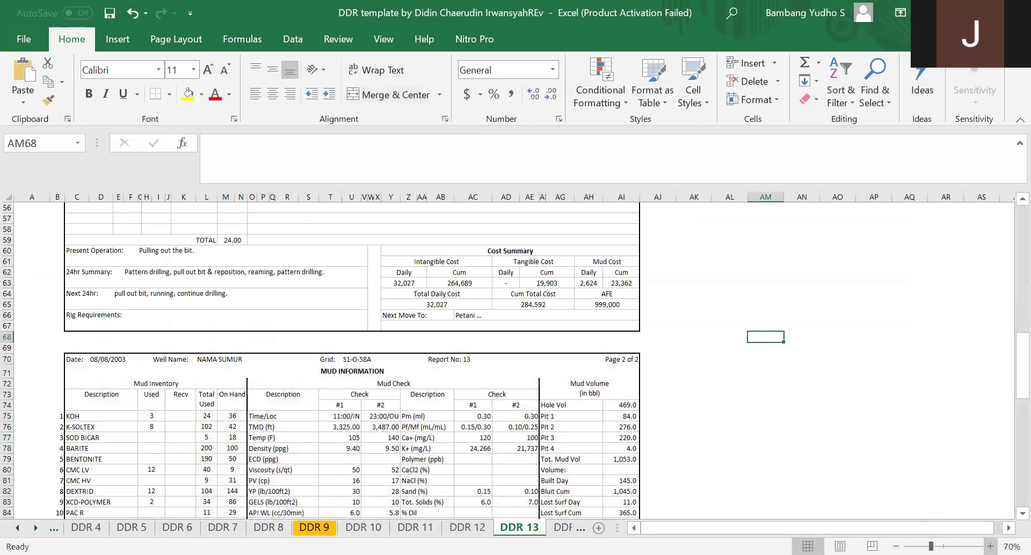
{"action": "left_click", "coordinate": [991, 546]}
{"action": "left_click", "coordinate": [991, 547]}
{"action": "left_click", "coordinate": [991, 547]}
{"action": "left_click", "coordinate": [992, 547]}
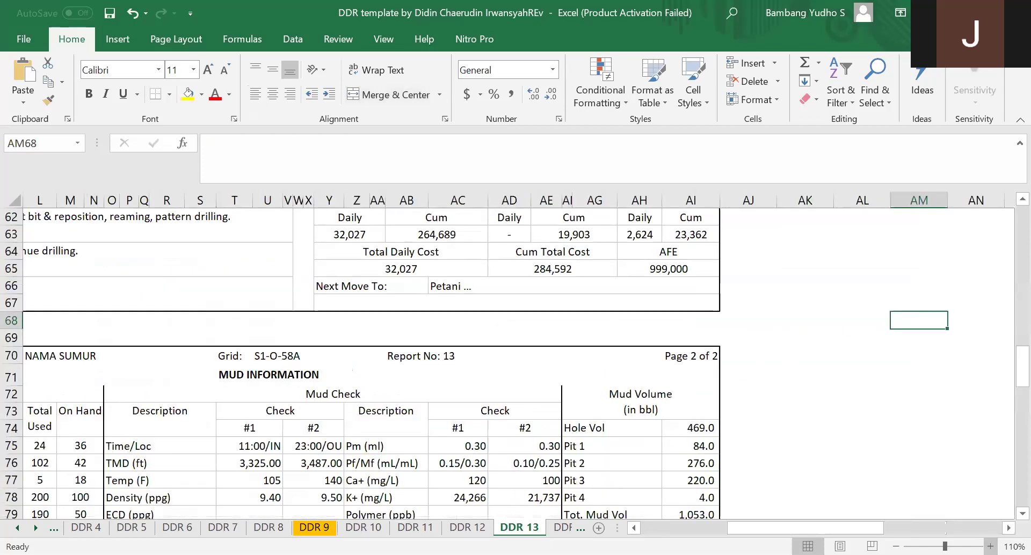
{"action": "left_click_drag", "start_coordinate": [805, 528], "coordinate": [717, 528]}
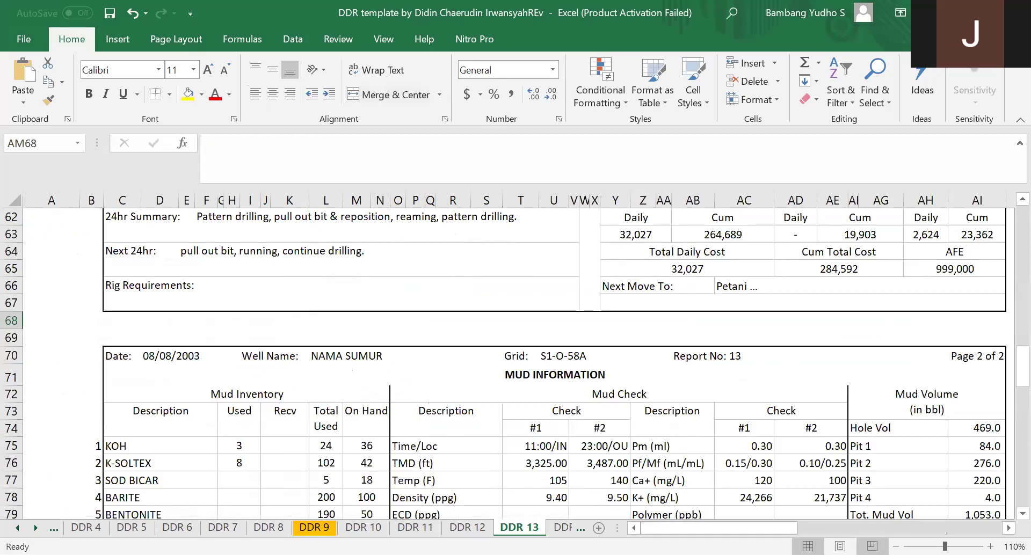
{"action": "left_click", "coordinate": [896, 546]}
Step: Look over the DDR 13 bit, pump and casing data, focusing on the Current Mud Weight value
{"action": "scroll", "coordinate": [744, 400], "scroll_direction": "up", "scroll_amount": 9}
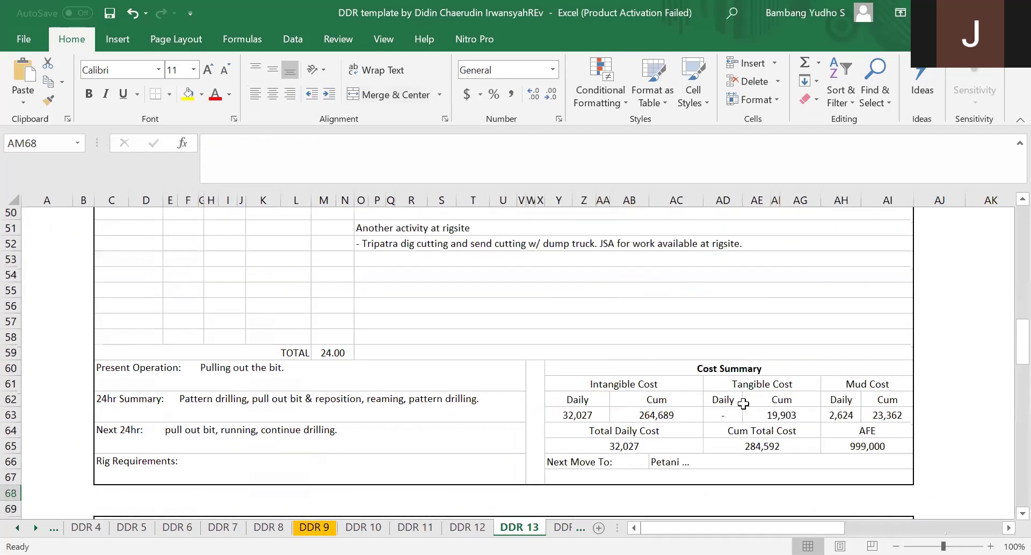
{"action": "scroll", "coordinate": [744, 404], "scroll_direction": "up", "scroll_amount": 4}
{"action": "scroll", "coordinate": [744, 403], "scroll_direction": "down", "scroll_amount": 3}
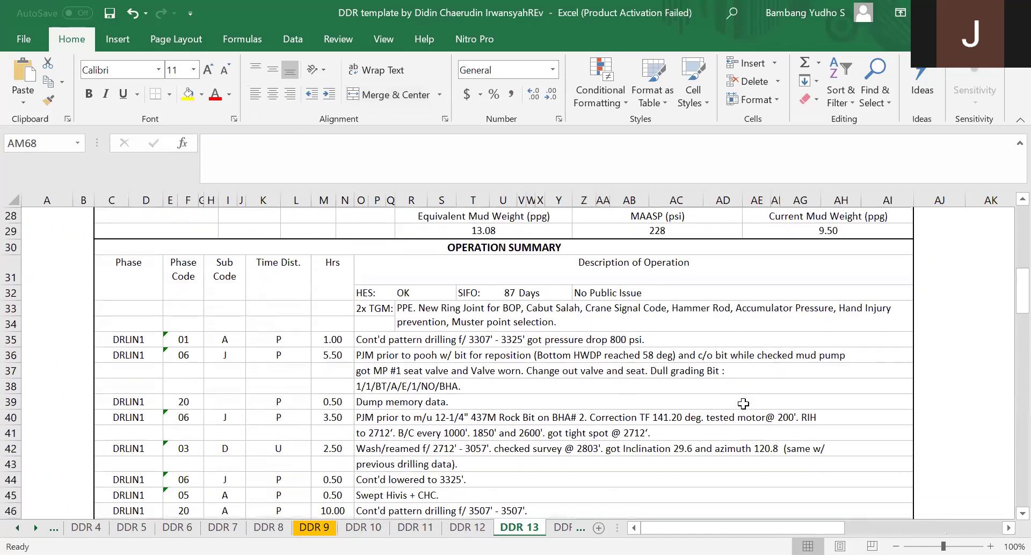
{"action": "scroll", "coordinate": [744, 404], "scroll_direction": "up", "scroll_amount": 5}
{"action": "scroll", "coordinate": [744, 404], "scroll_direction": "up", "scroll_amount": 1}
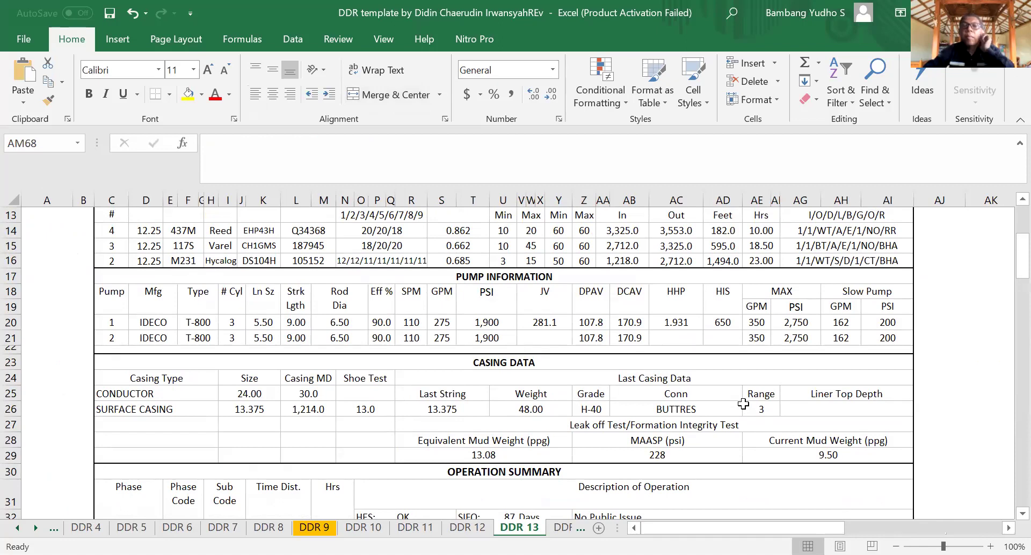
{"action": "scroll", "coordinate": [744, 404], "scroll_direction": "down", "scroll_amount": 2}
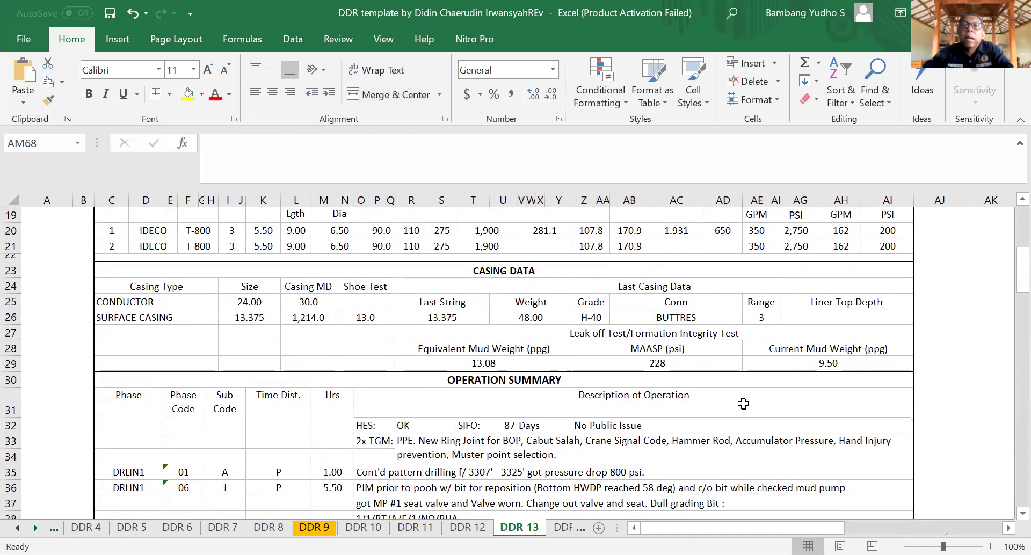
{"action": "left_click", "coordinate": [836, 364]}
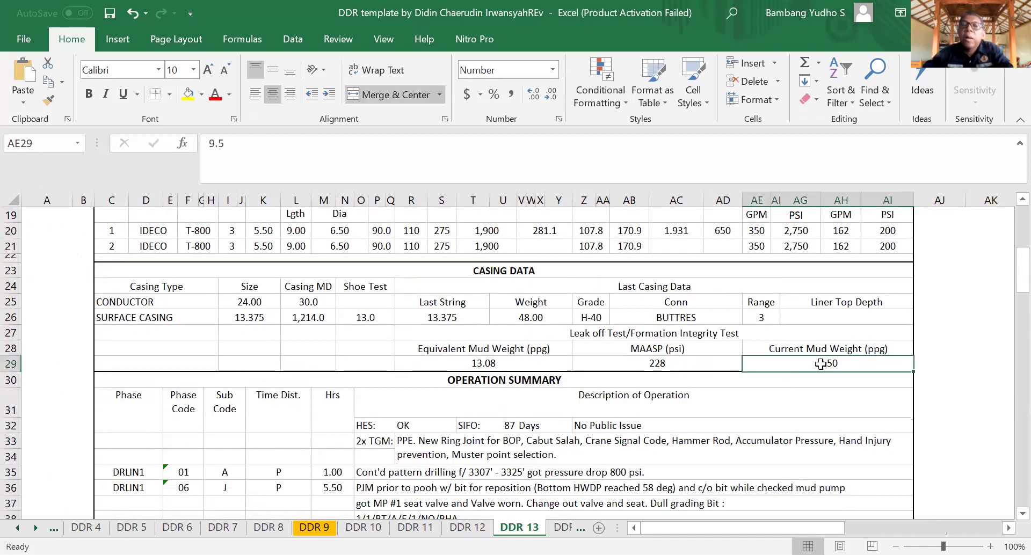
Step: Examine the DDR 13 operation summary's 2x TGM safety meeting topics
{"action": "scroll", "coordinate": [779, 391], "scroll_direction": "down", "scroll_amount": 2}
{"action": "scroll", "coordinate": [779, 390], "scroll_direction": "down", "scroll_amount": 3}
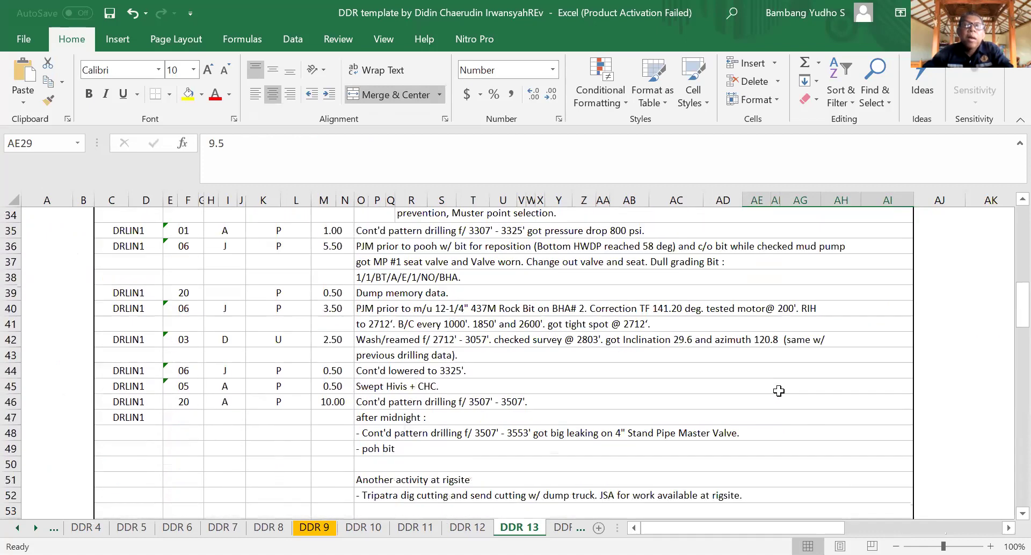
{"action": "scroll", "coordinate": [776, 391], "scroll_direction": "up", "scroll_amount": 1}
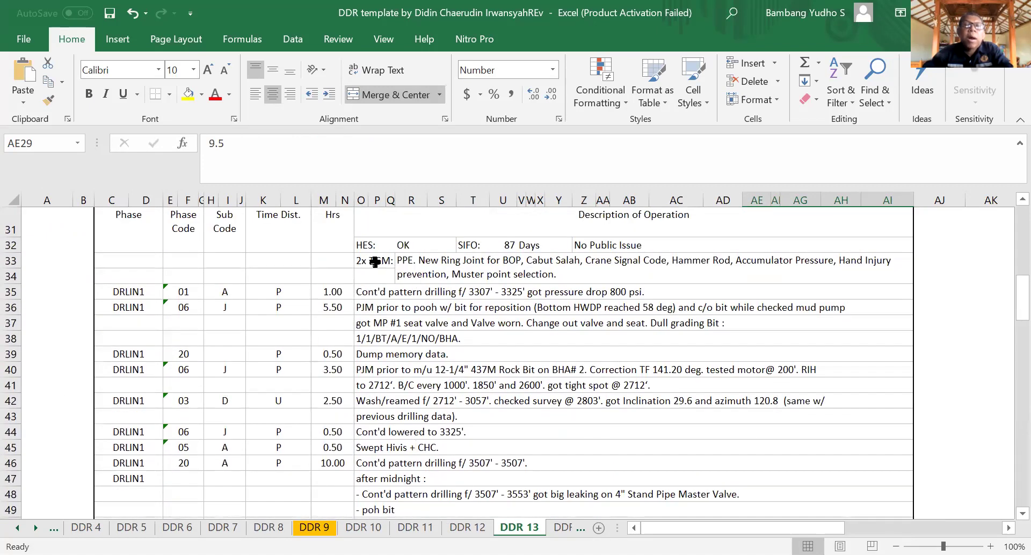
{"action": "left_click", "coordinate": [376, 261]}
{"action": "left_click", "coordinate": [410, 267]}
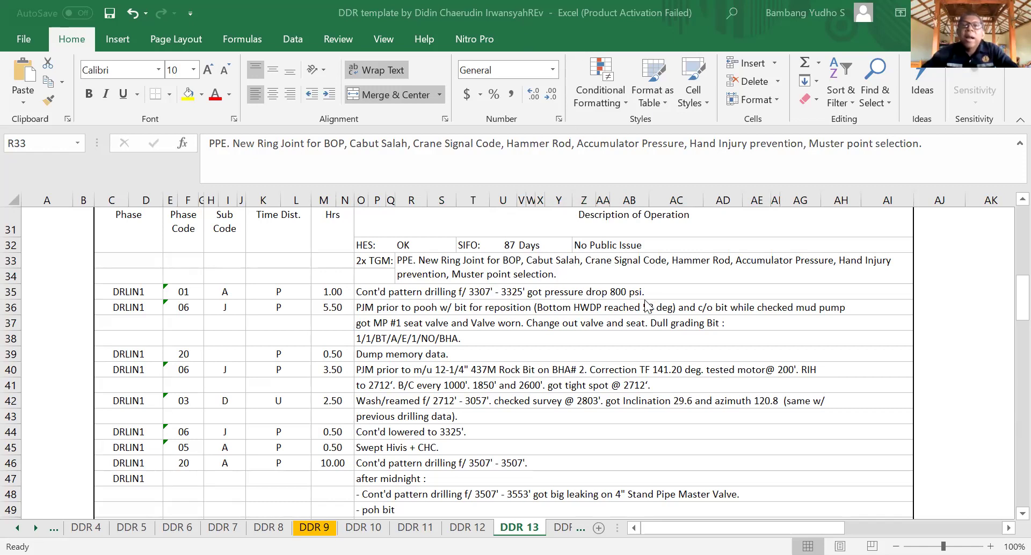
{"action": "left_click", "coordinate": [621, 270]}
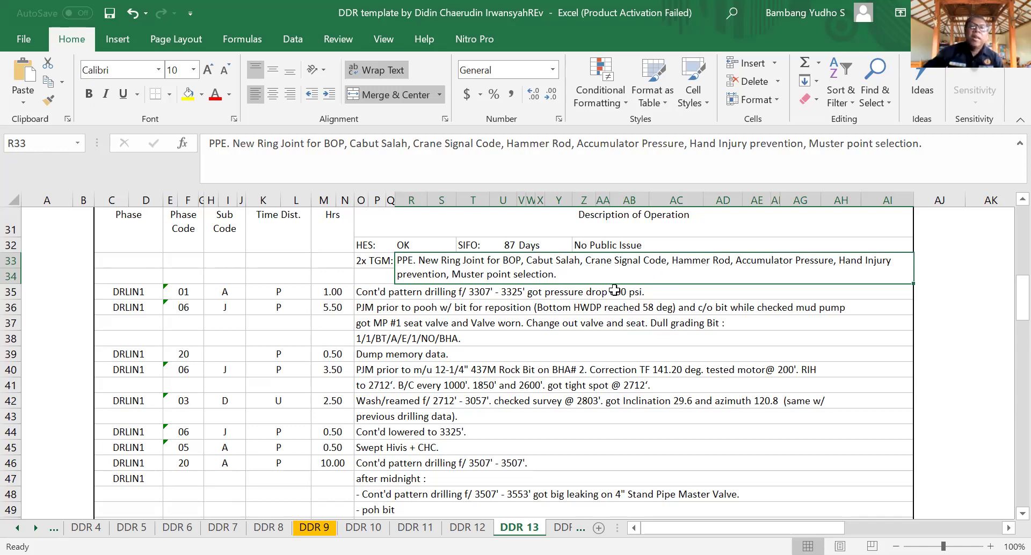
Step: Read the DDR 13 entries on the pressure drop, pulling out for reposition, MP #1 valve change and bit dull grading
{"action": "left_click", "coordinate": [440, 323]}
{"action": "left_click", "coordinate": [425, 296]}
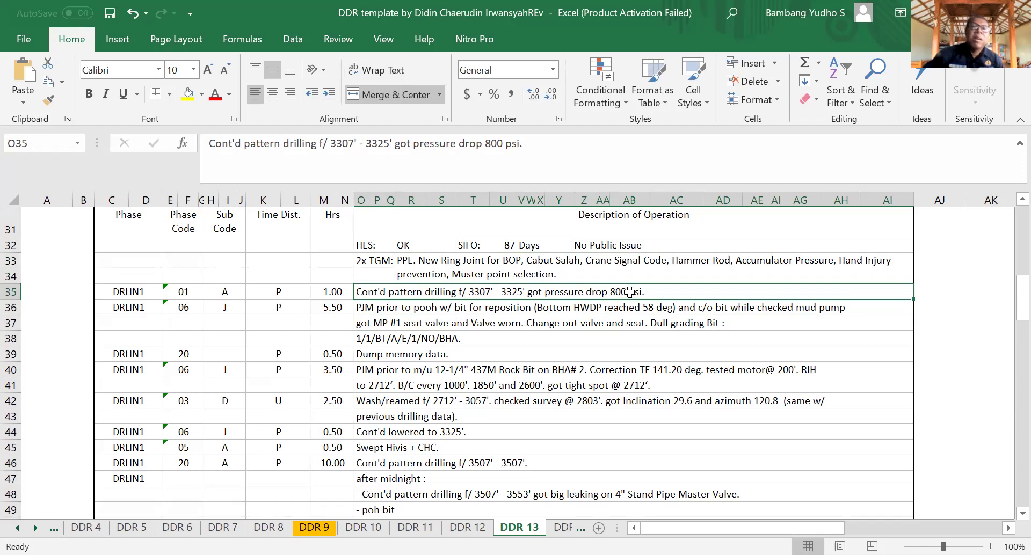
{"action": "left_click", "coordinate": [398, 309]}
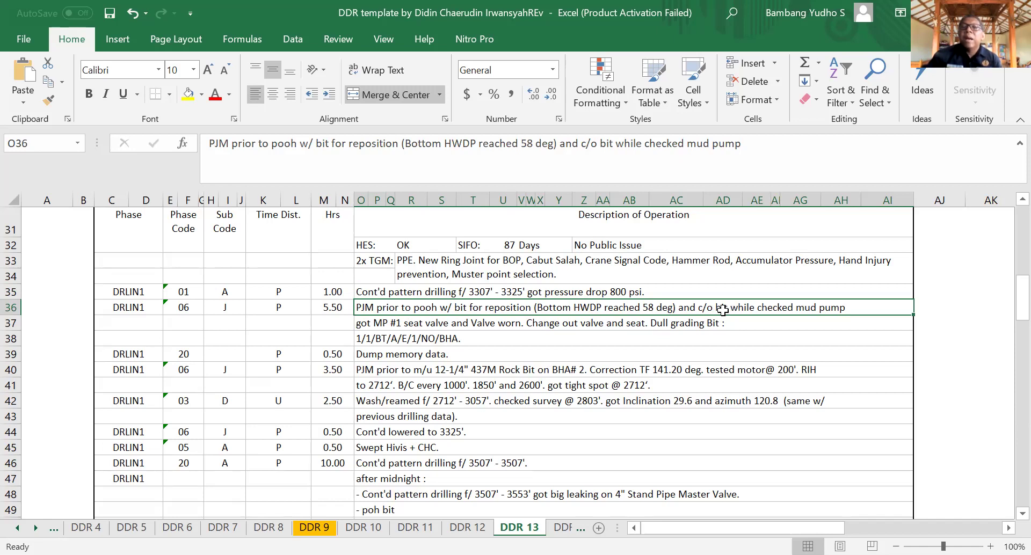
{"action": "left_click", "coordinate": [630, 290]}
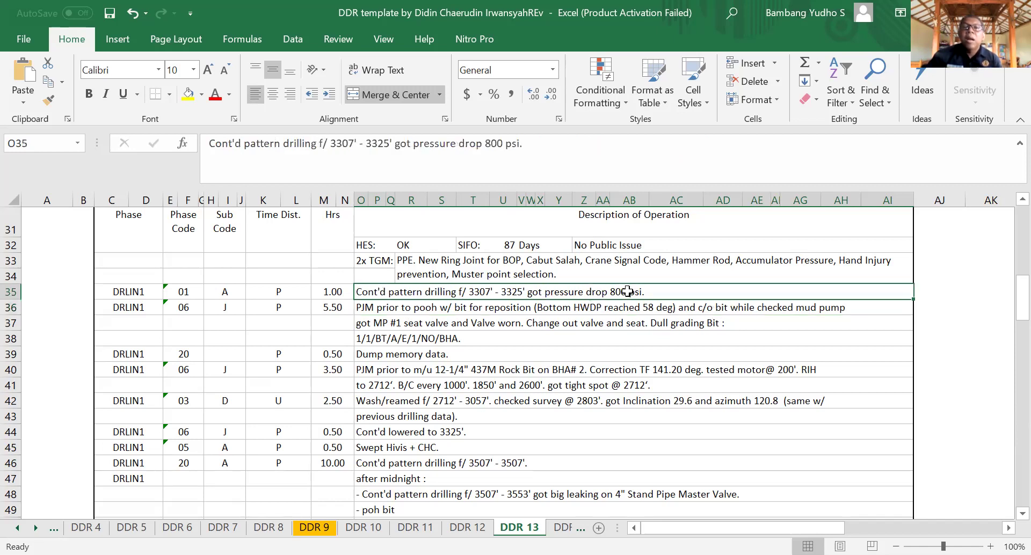
{"action": "left_click", "coordinate": [643, 313]}
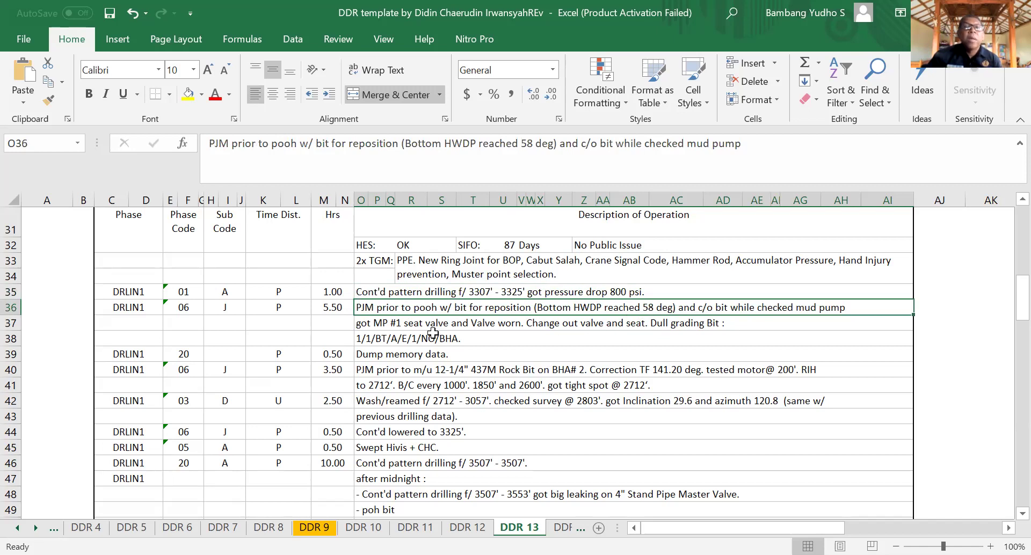
{"action": "left_click", "coordinate": [376, 322]}
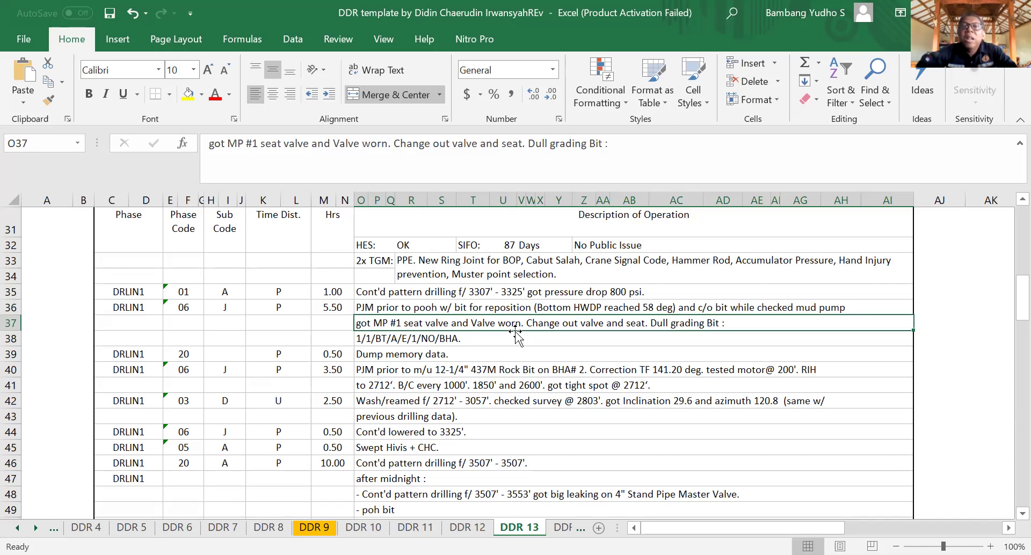
{"action": "left_click", "coordinate": [449, 341]}
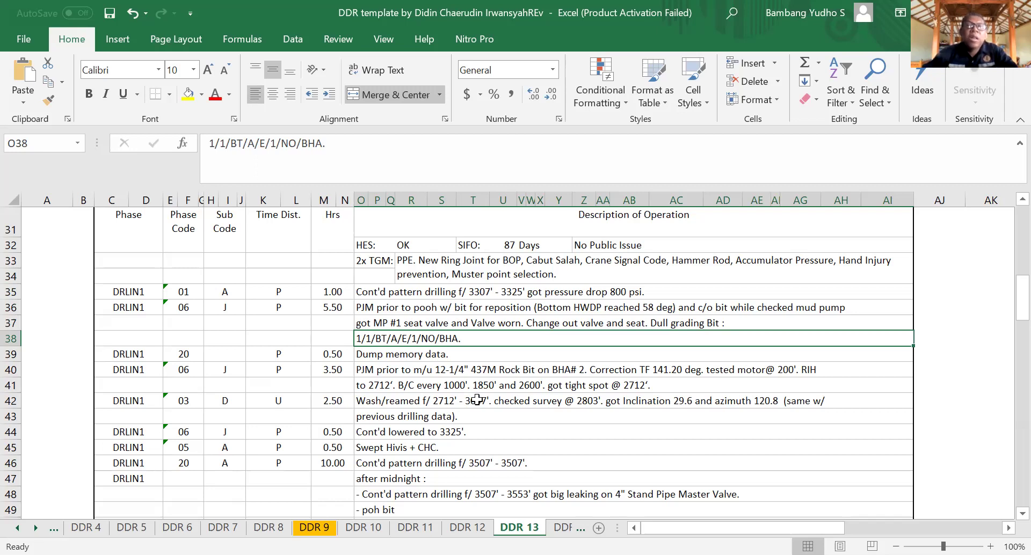
Step: Read the DDR 13 entries on dumping memory data and making up and running in the 12-1/4" 437M Rock Bit
{"action": "left_click", "coordinate": [424, 357]}
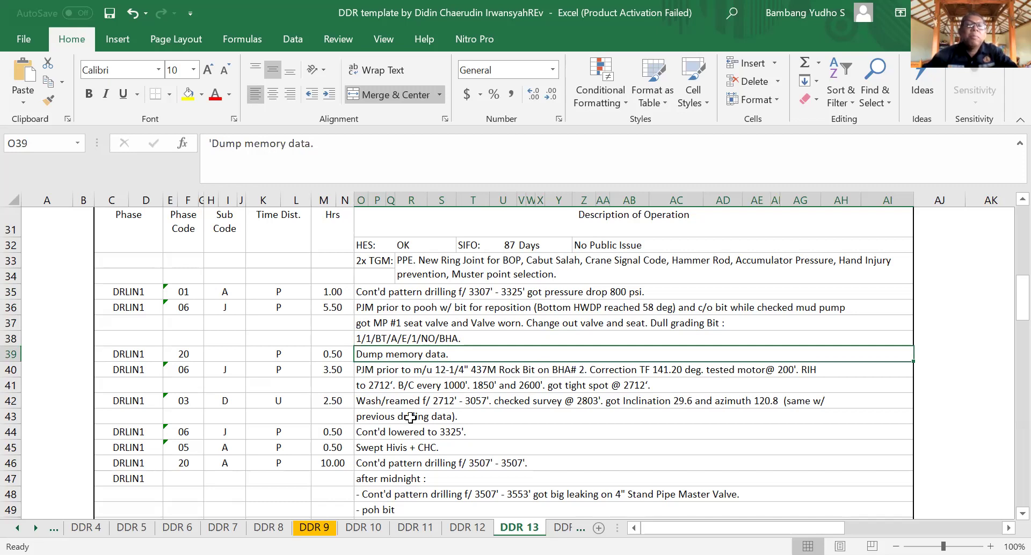
{"action": "left_click", "coordinate": [412, 374]}
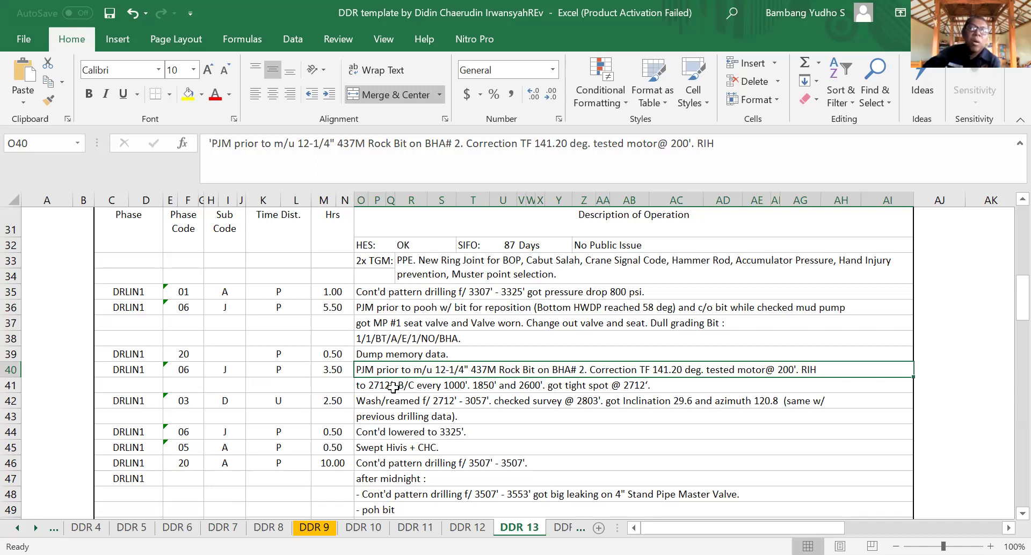
{"action": "left_click", "coordinate": [394, 387]}
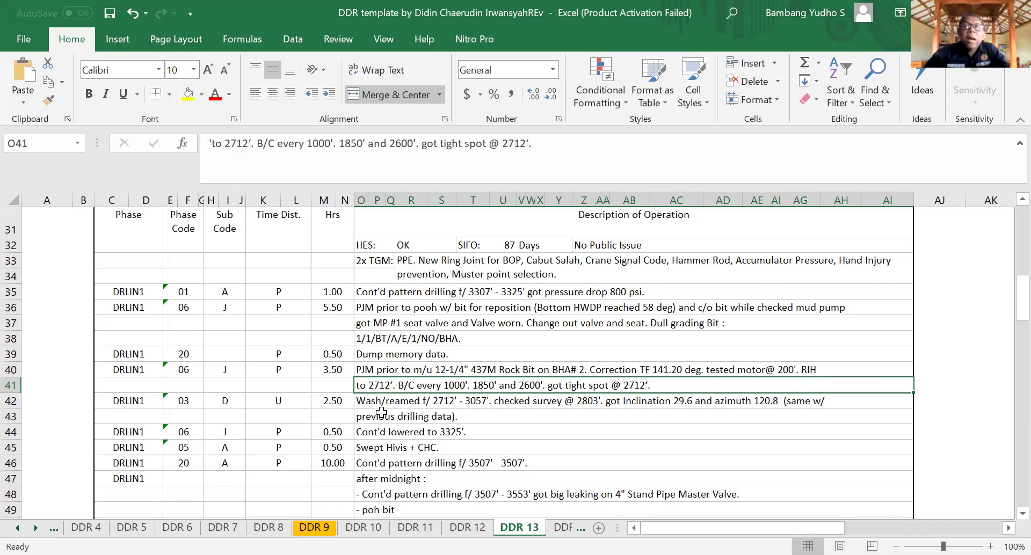
Step: Read the DDR 13 wash and ream entry, including its survey check against the previous drilling data
{"action": "left_click", "coordinate": [389, 402]}
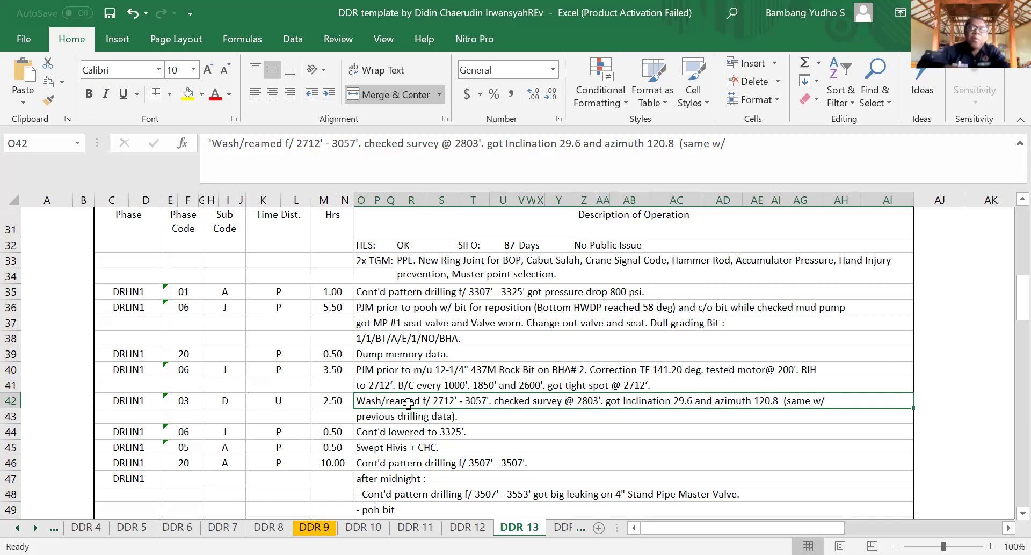
{"action": "left_click", "coordinate": [516, 415]}
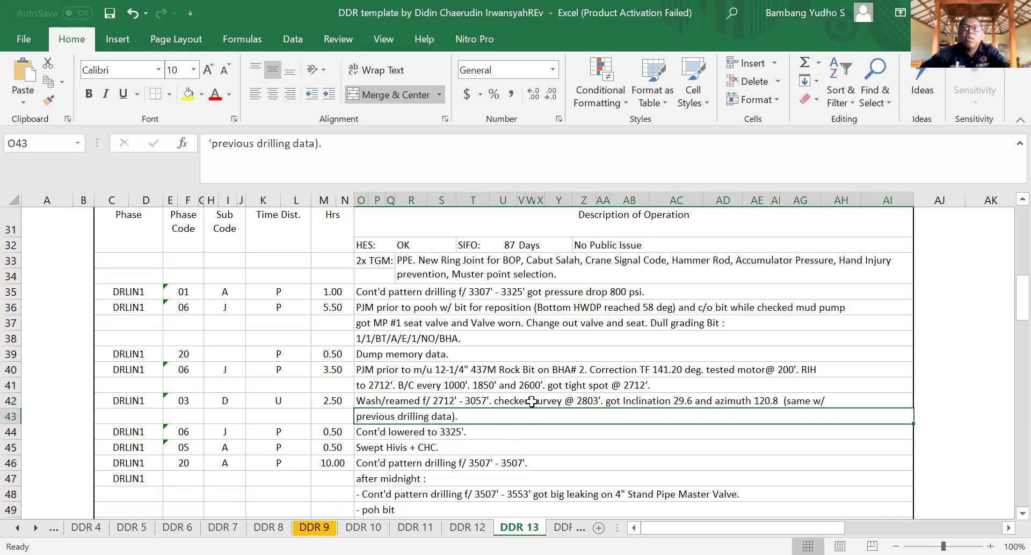
{"action": "left_click", "coordinate": [532, 401]}
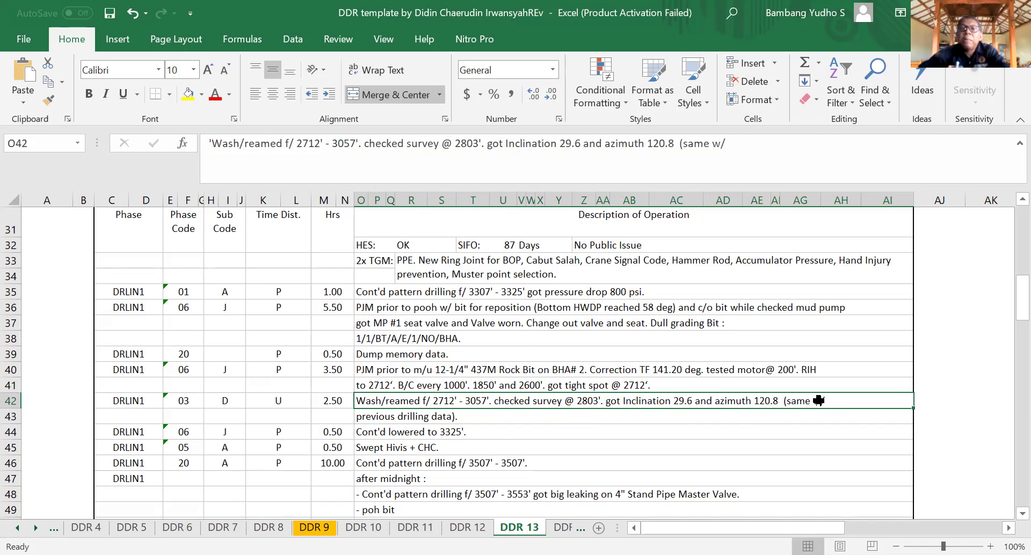
{"action": "left_click", "coordinate": [438, 419]}
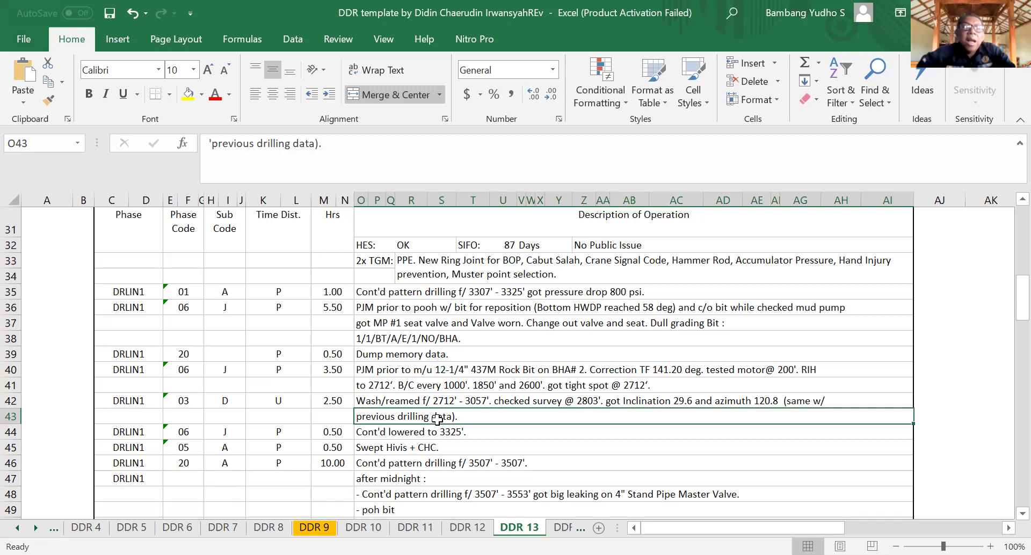
Step: Read the DDR 13 entries on lowering to 3325', the Hivis sweep with CHC and the continued pattern drilling
{"action": "left_click", "coordinate": [432, 434]}
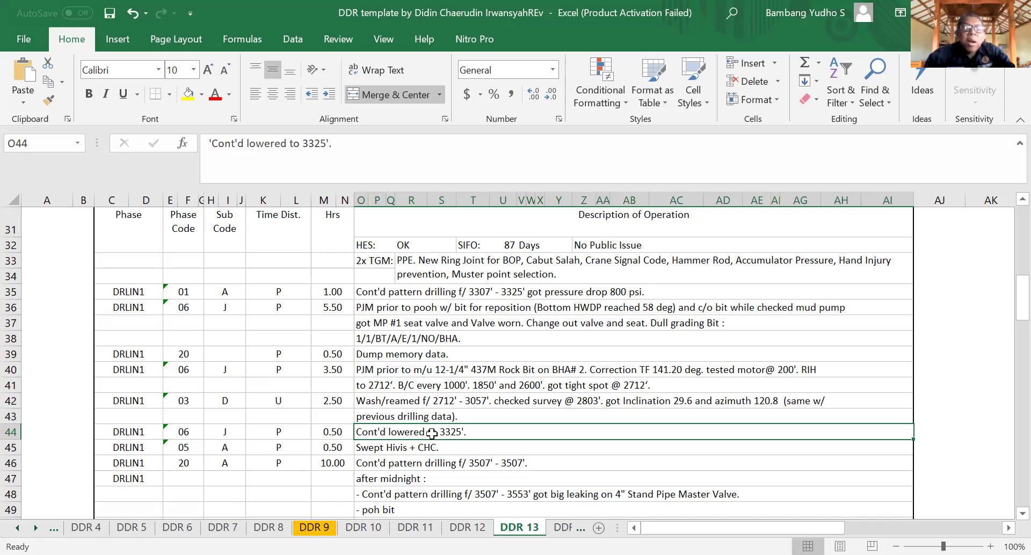
{"action": "left_click", "coordinate": [388, 449]}
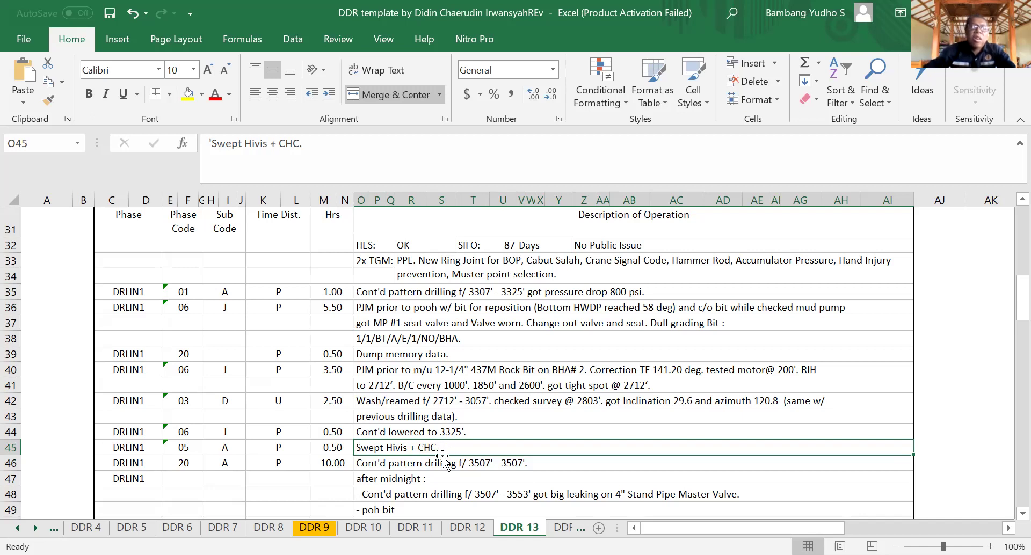
{"action": "left_click", "coordinate": [361, 466]}
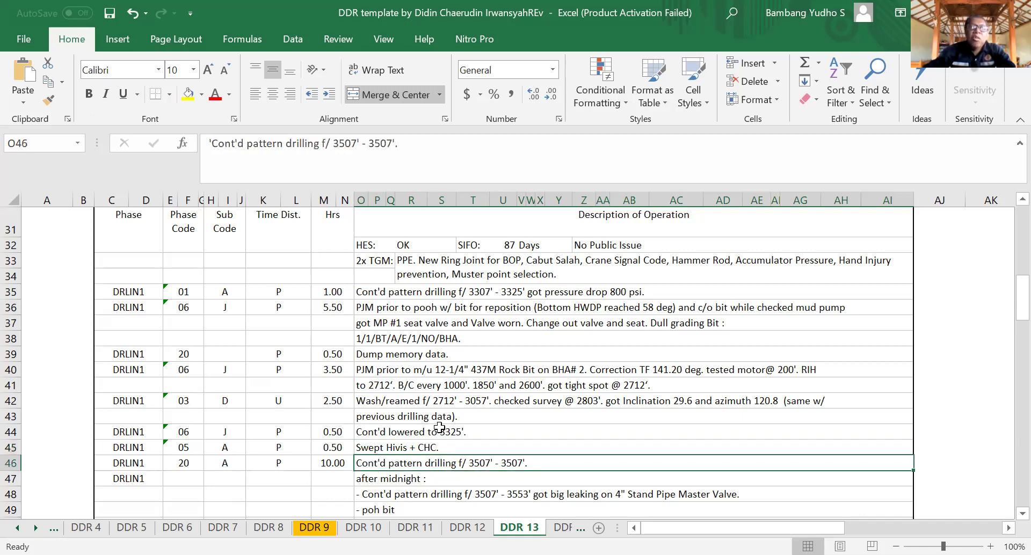
Step: Read the DDR 13 after-midnight entries on continued pattern drilling and the leaking 4" Stand Pipe Master Valve against the preceding operation entries
{"action": "scroll", "coordinate": [439, 427], "scroll_direction": "down", "scroll_amount": 2}
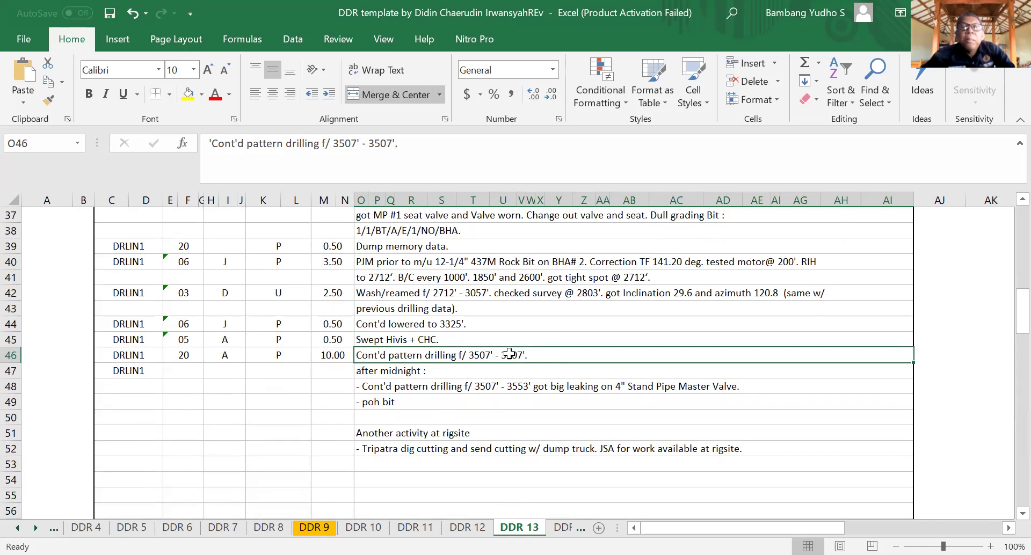
{"action": "left_click", "coordinate": [510, 387]}
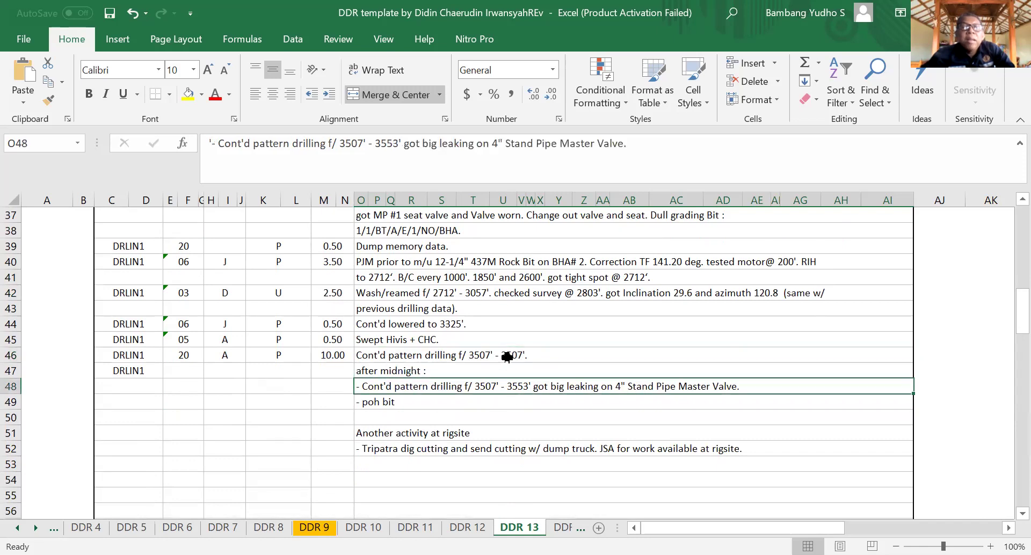
{"action": "left_click", "coordinate": [508, 358]}
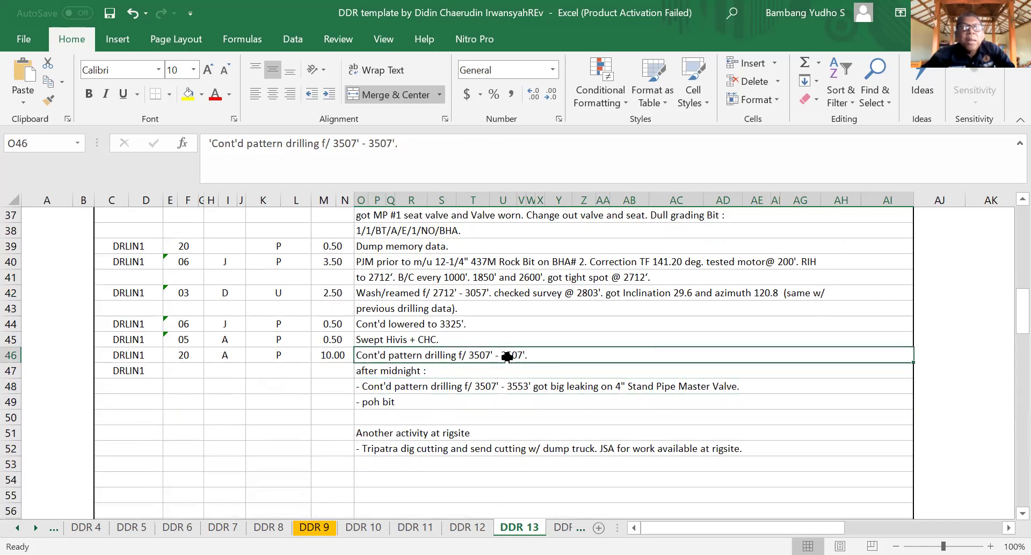
{"action": "left_click", "coordinate": [513, 387]}
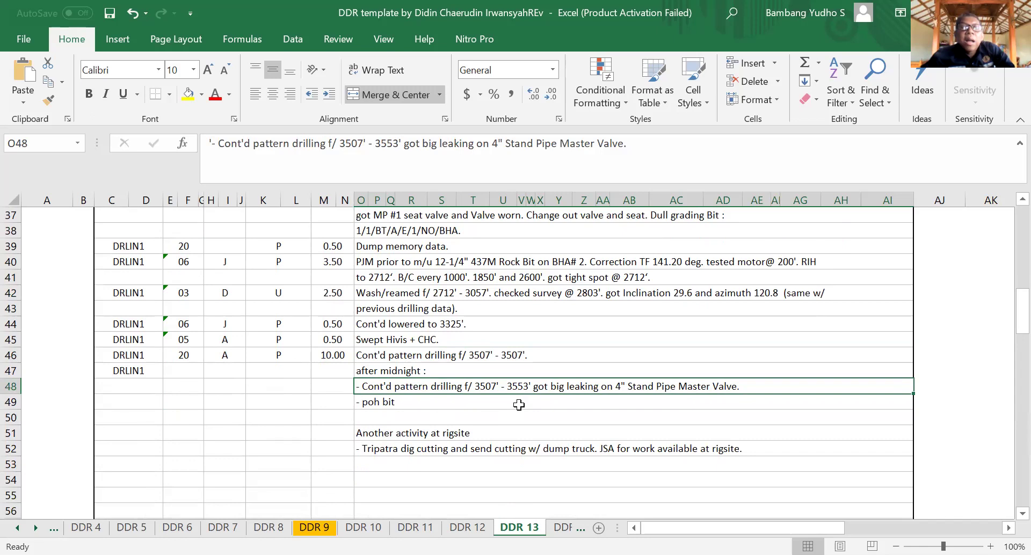
{"action": "scroll", "coordinate": [519, 405], "scroll_direction": "up", "scroll_amount": 2}
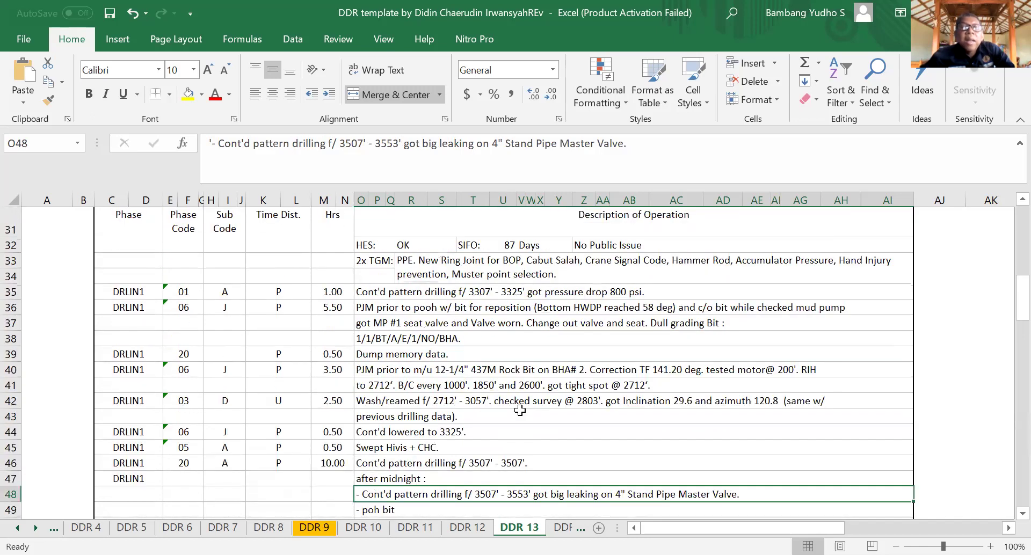
{"action": "left_click", "coordinate": [540, 442]}
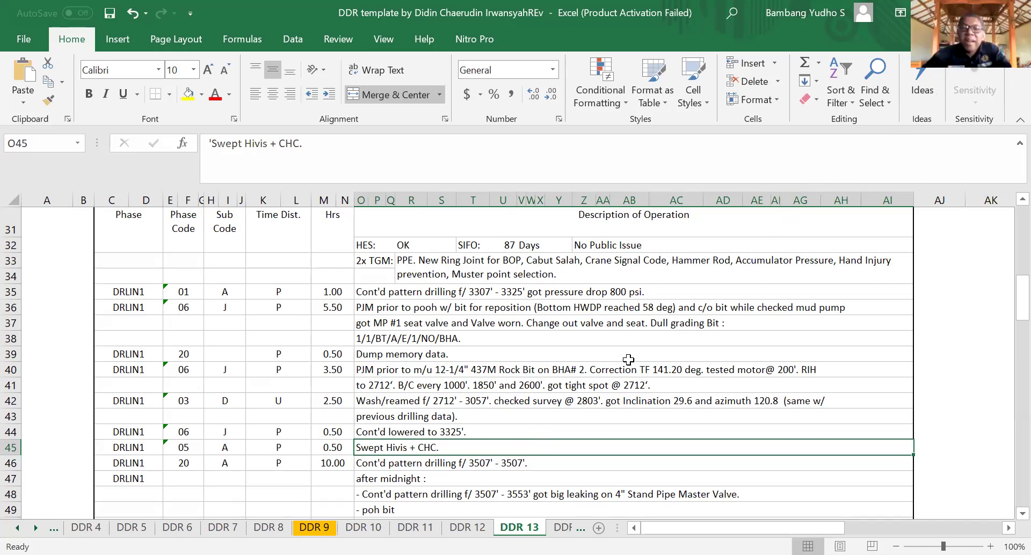
Step: Open the DDR 14 sheet and show its full operation summary at 100% zoom
{"action": "scroll", "coordinate": [306, 528], "scroll_direction": "right", "scroll_amount": 3}
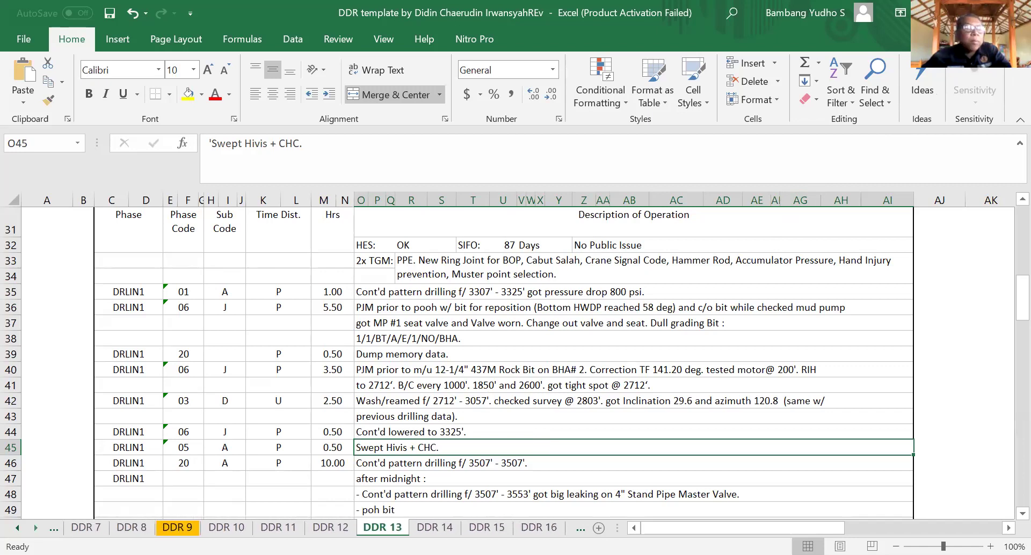
{"action": "scroll", "coordinate": [322, 529], "scroll_direction": "right", "scroll_amount": 2}
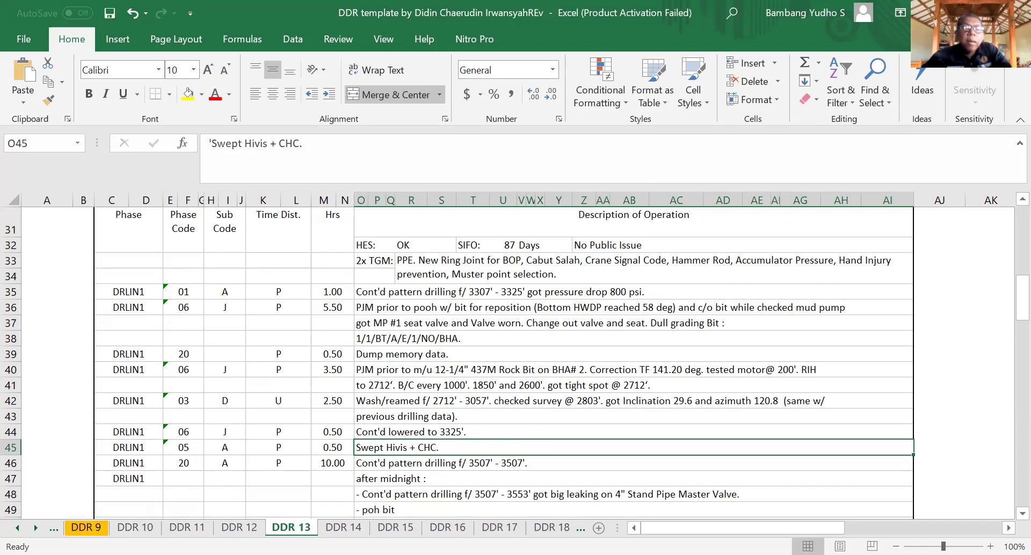
{"action": "left_click", "coordinate": [343, 528]}
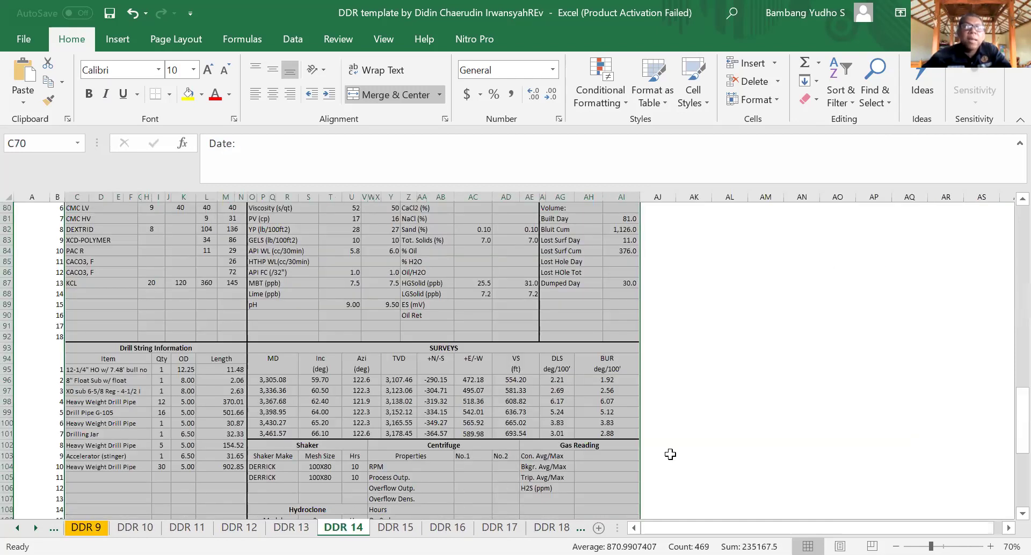
{"action": "scroll", "coordinate": [752, 442], "scroll_direction": "up", "scroll_amount": 3}
{"action": "scroll", "coordinate": [752, 442], "scroll_direction": "up", "scroll_amount": 16}
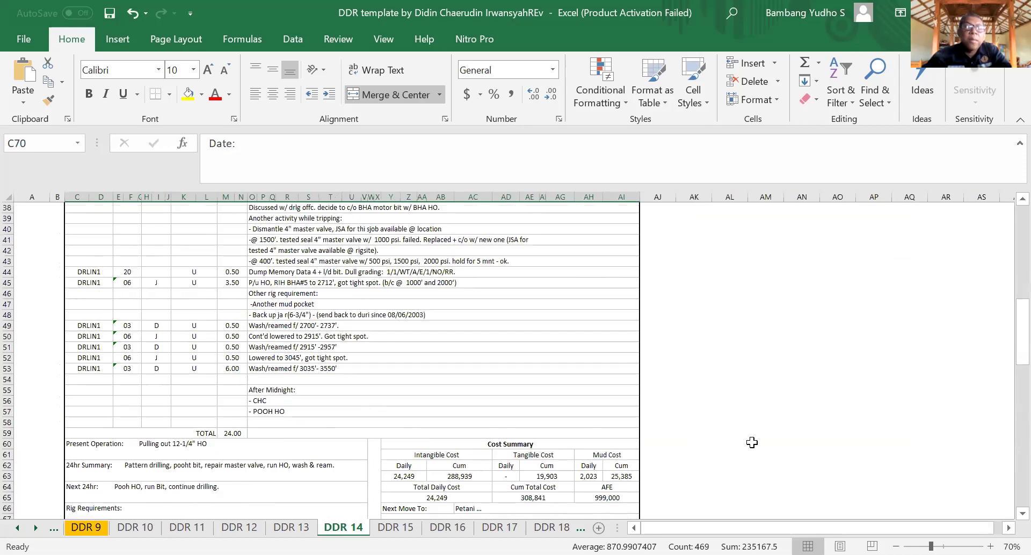
{"action": "scroll", "coordinate": [752, 442], "scroll_direction": "up", "scroll_amount": 1}
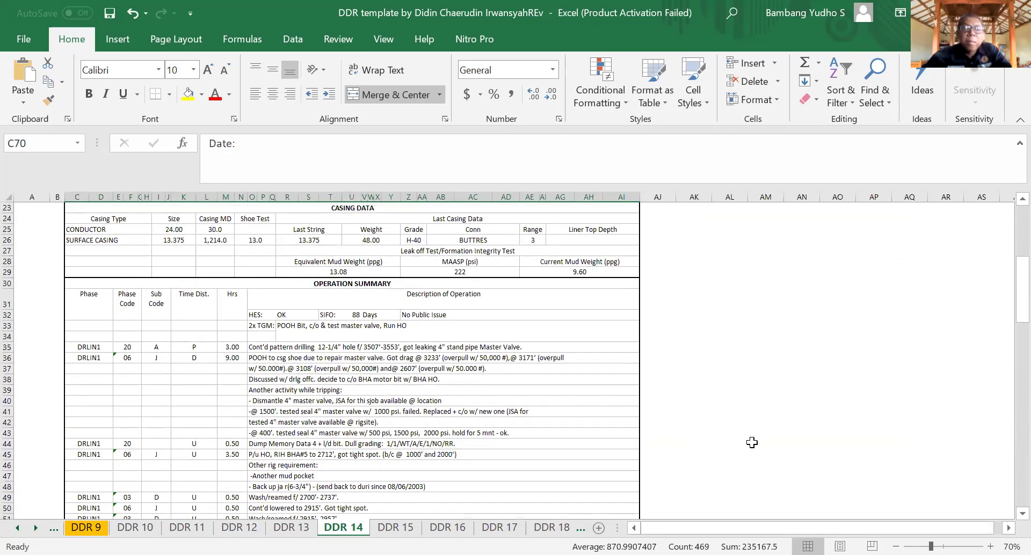
{"action": "left_click", "coordinate": [991, 547]}
{"action": "left_click", "coordinate": [991, 547]}
{"action": "left_click", "coordinate": [991, 546]}
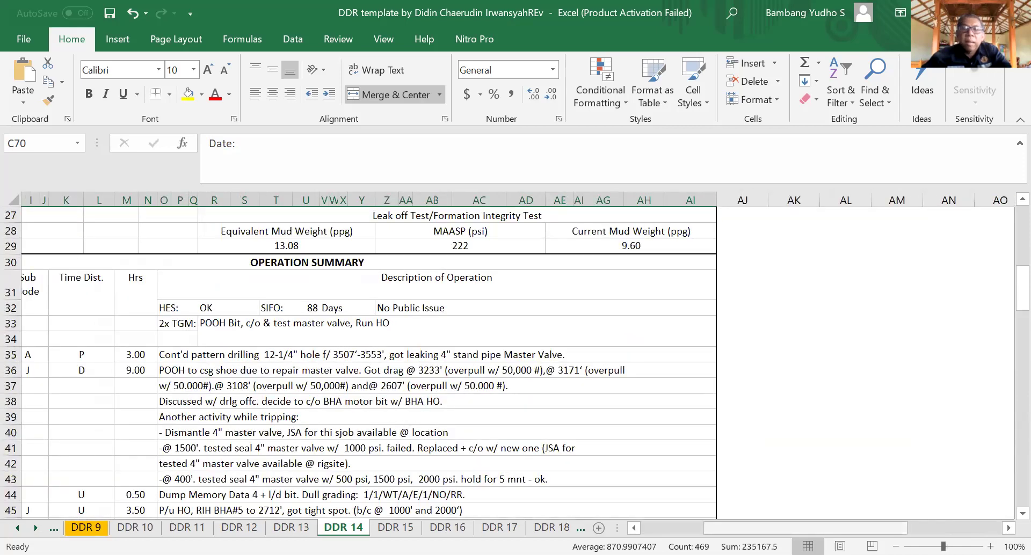
{"action": "left_click_drag", "start_coordinate": [805, 528], "coordinate": [743, 528]}
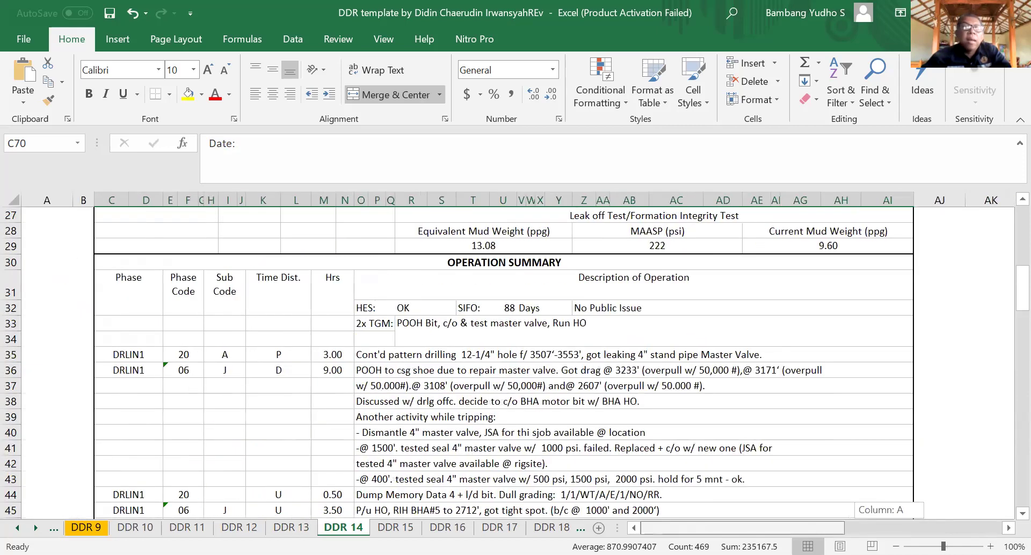
Step: Review the DDR 14 casing data and leak off test section above the operation summary
{"action": "left_click", "coordinate": [948, 389]}
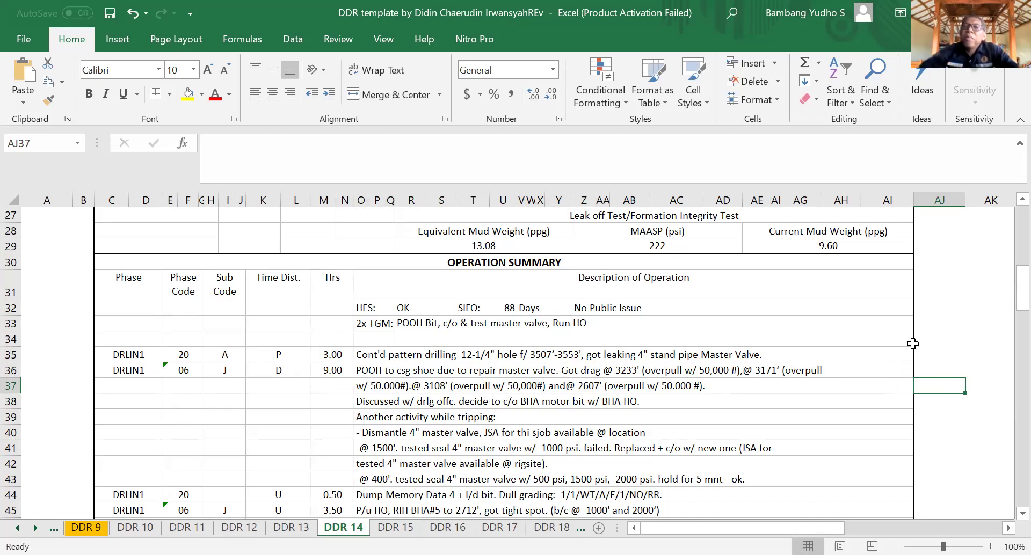
{"action": "scroll", "coordinate": [860, 339], "scroll_direction": "up", "scroll_amount": 3}
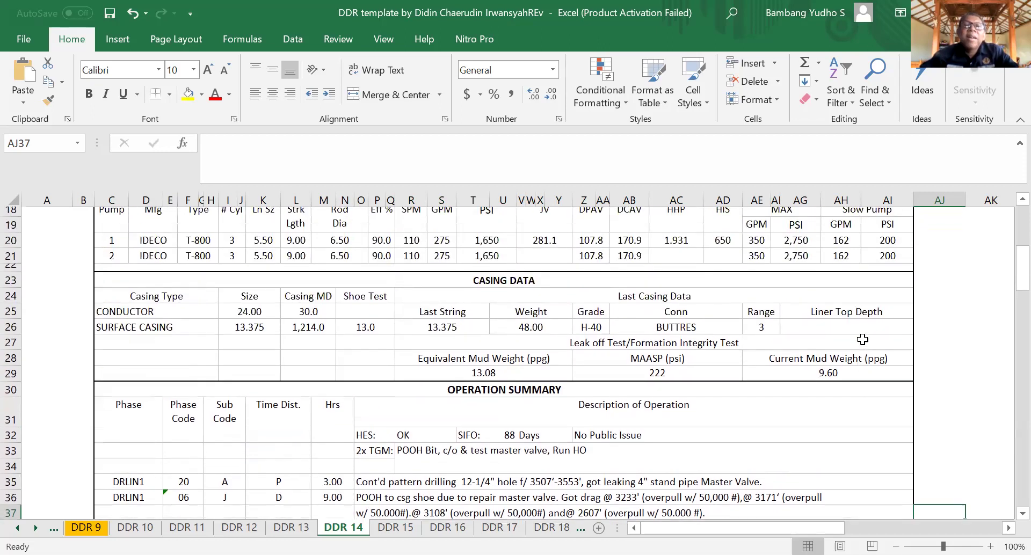
{"action": "scroll", "coordinate": [863, 339], "scroll_direction": "down", "scroll_amount": 3}
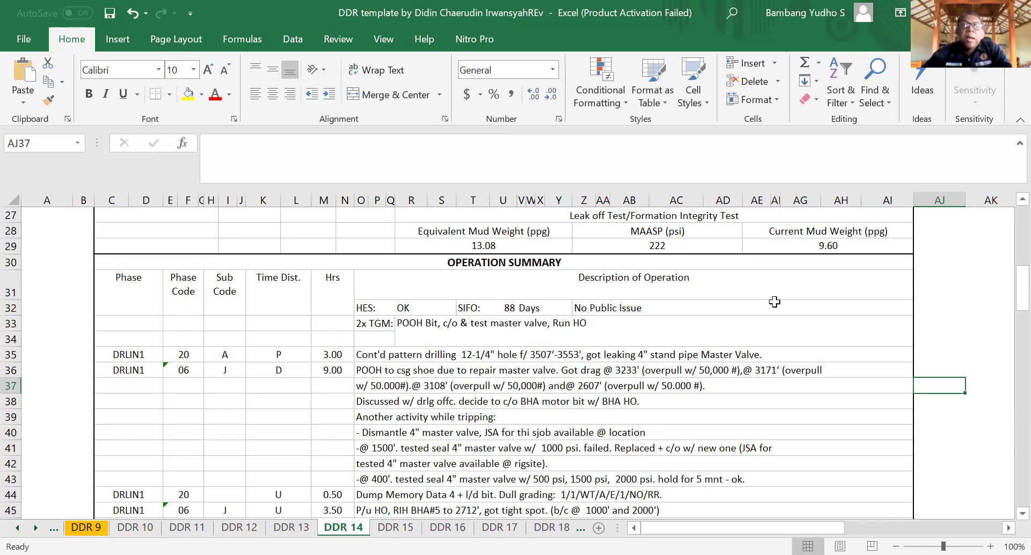
{"action": "scroll", "coordinate": [775, 302], "scroll_direction": "down", "scroll_amount": 1}
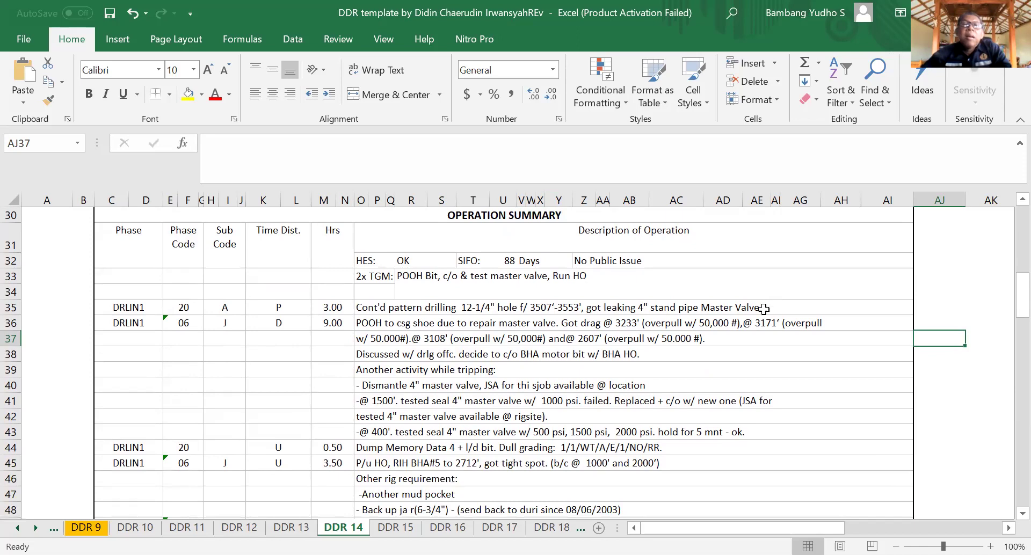
Step: Read the DDR 14 entries on pattern drilling, pulling out to the casing shoe with overpull, and changing the motor bit BHA to HO
{"action": "left_click", "coordinate": [405, 308]}
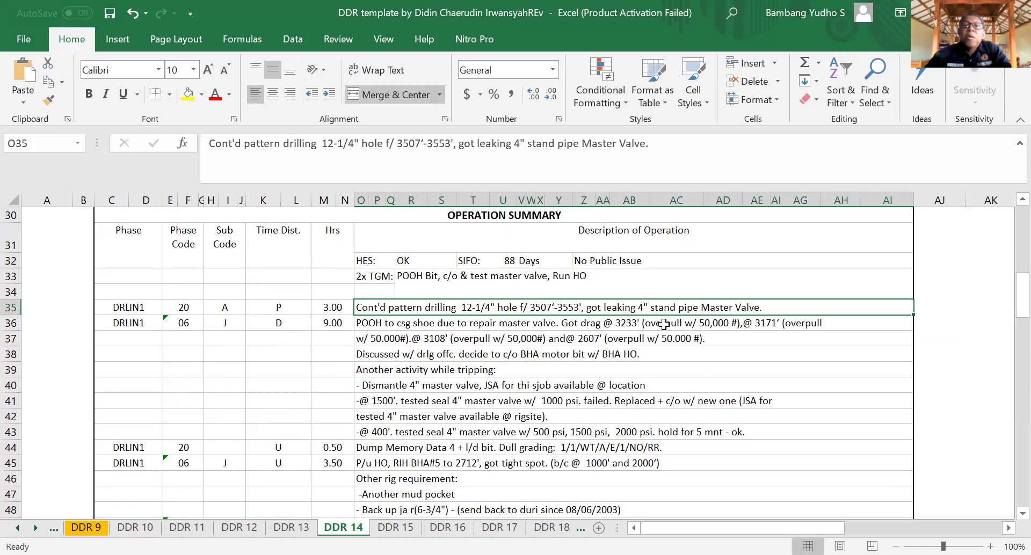
{"action": "left_click", "coordinate": [369, 325]}
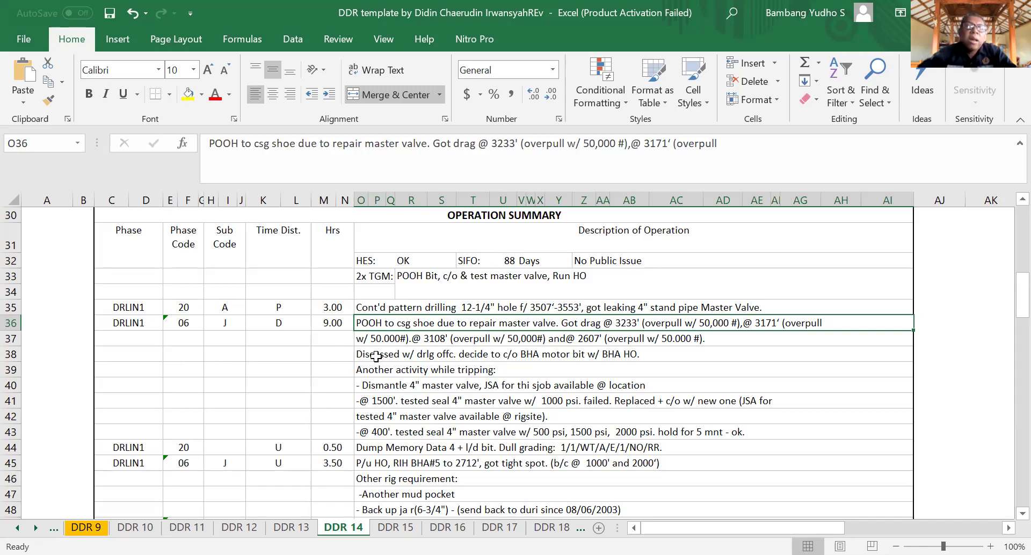
{"action": "left_click", "coordinate": [369, 354]}
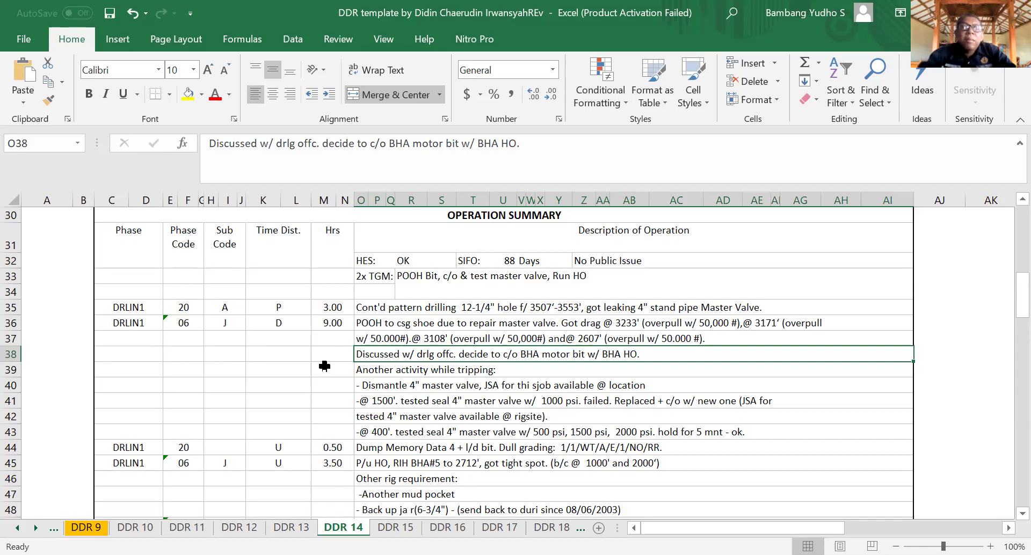
Step: Read the DDR 14 entries on the 4" master valve seal tests, memory data dump with bit dull grading, and running the HO on BHA#5
{"action": "left_click", "coordinate": [382, 417]}
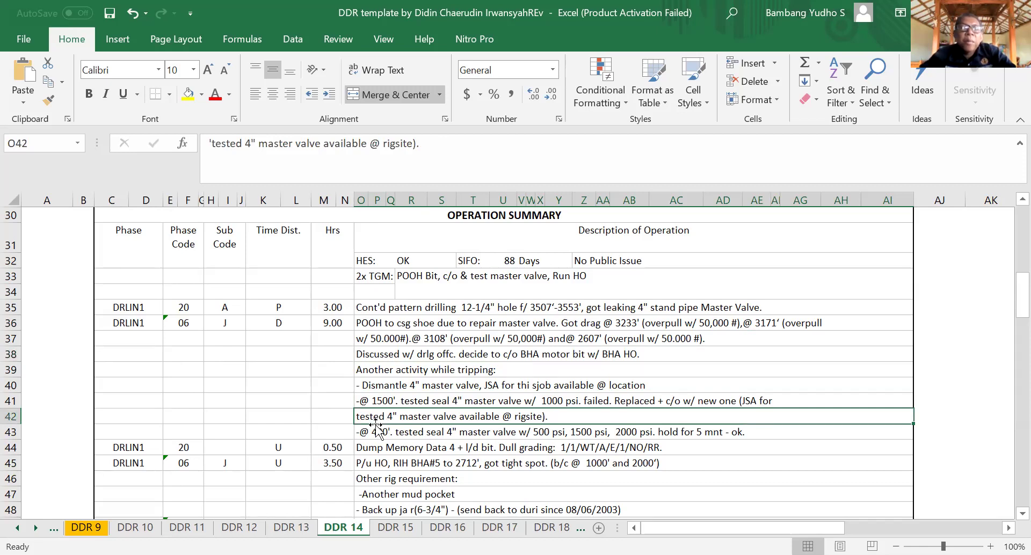
{"action": "left_click", "coordinate": [371, 435]}
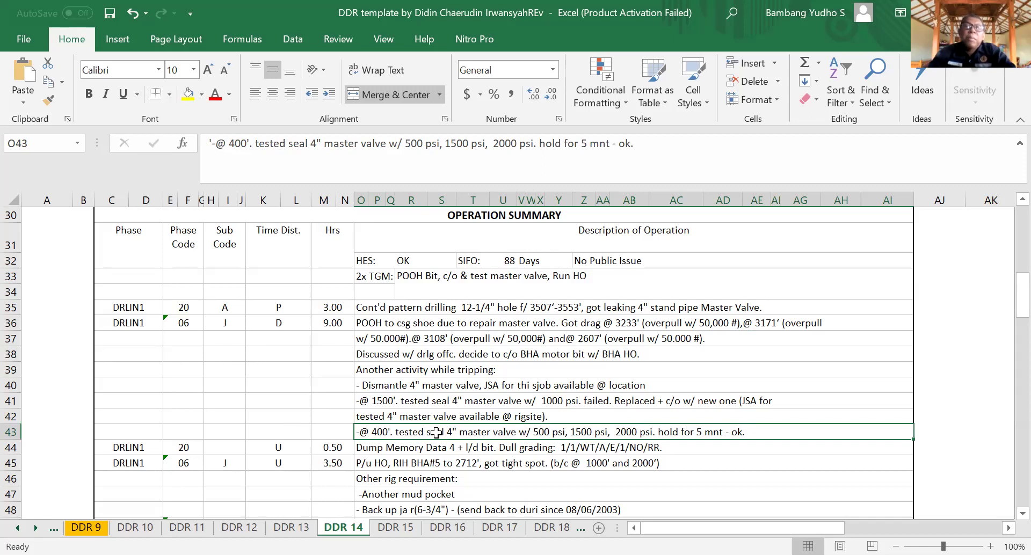
{"action": "left_click", "coordinate": [378, 451]}
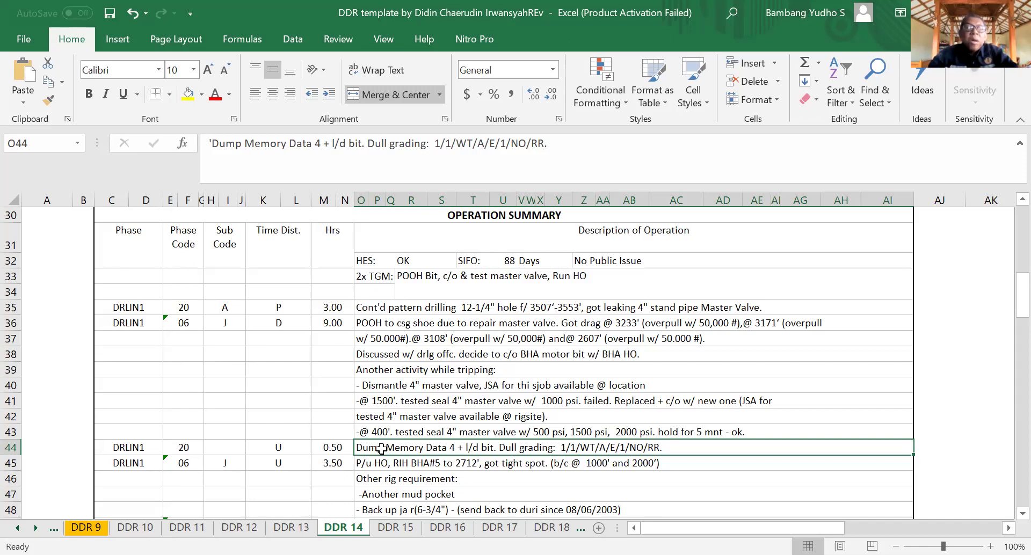
{"action": "left_click", "coordinate": [388, 463]}
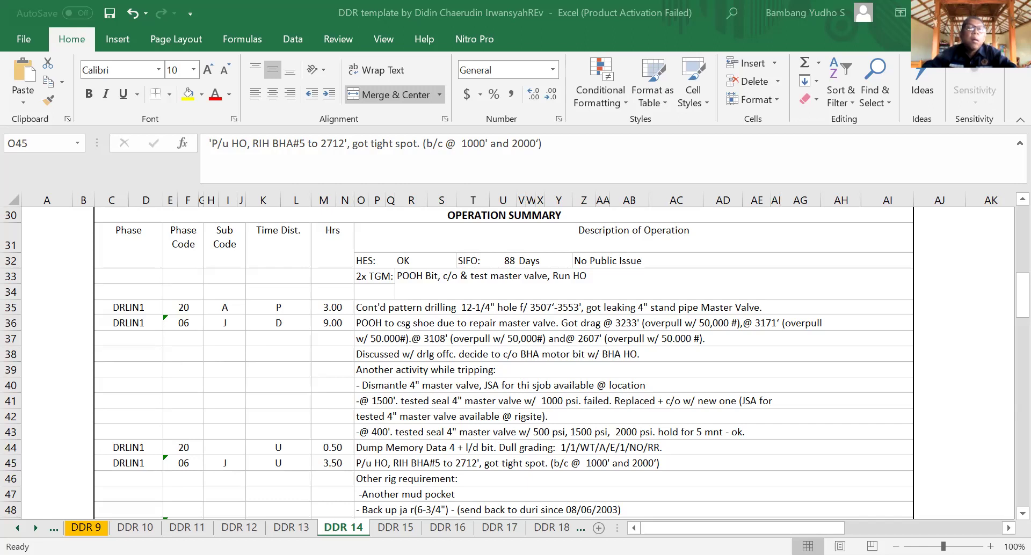
Step: Switch to Chrome and examine the "hole opener bit" image results to compare different hole opener designs
{"action": "key", "text": "alt+Tab"}
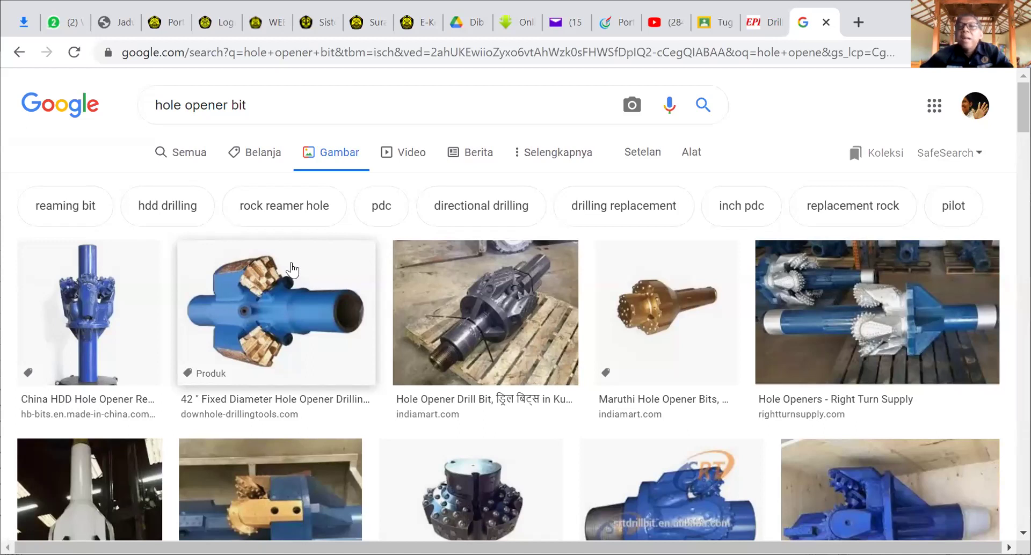
{"action": "left_click", "coordinate": [673, 213]}
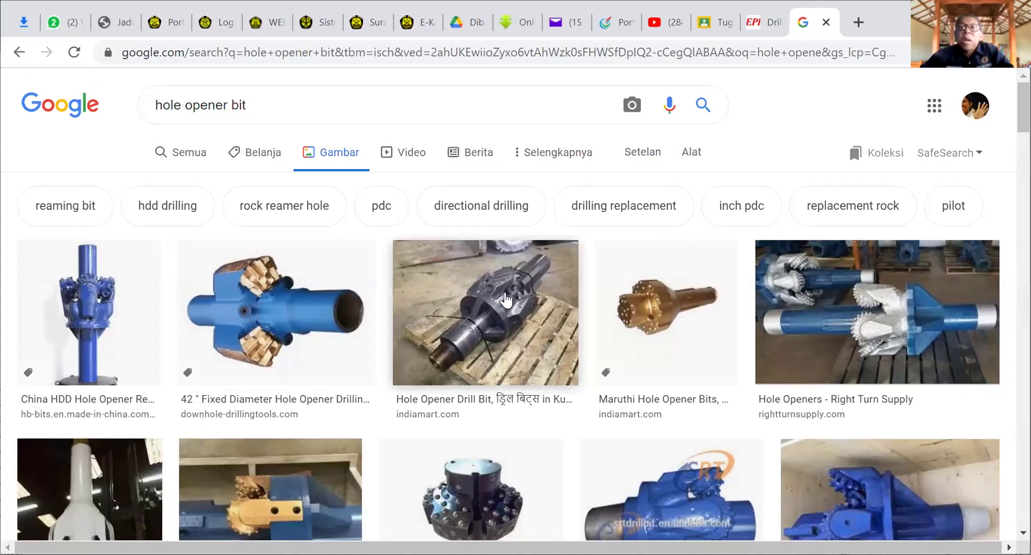
{"action": "scroll", "coordinate": [506, 301], "scroll_direction": "down", "scroll_amount": 2}
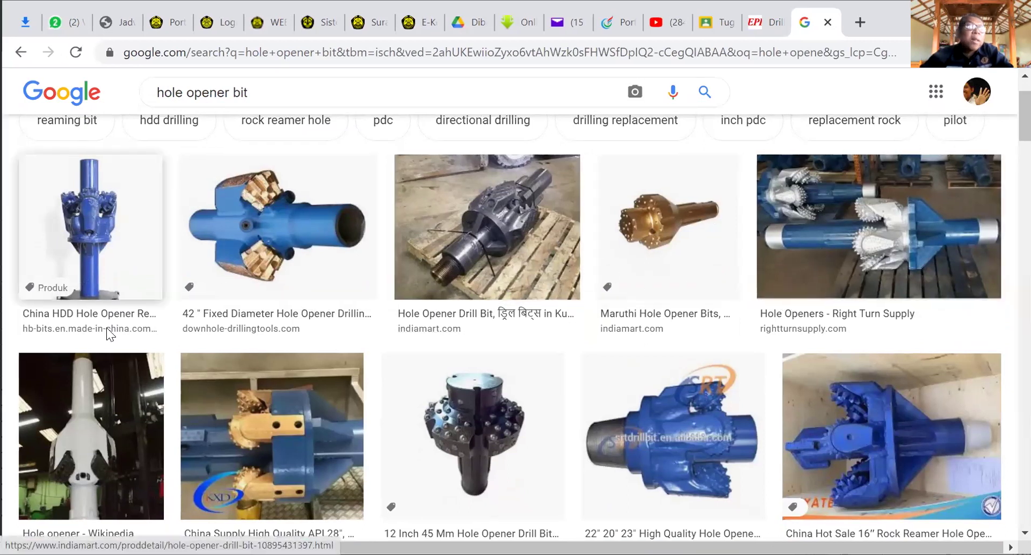
{"action": "scroll", "coordinate": [102, 369], "scroll_direction": "down", "scroll_amount": 4}
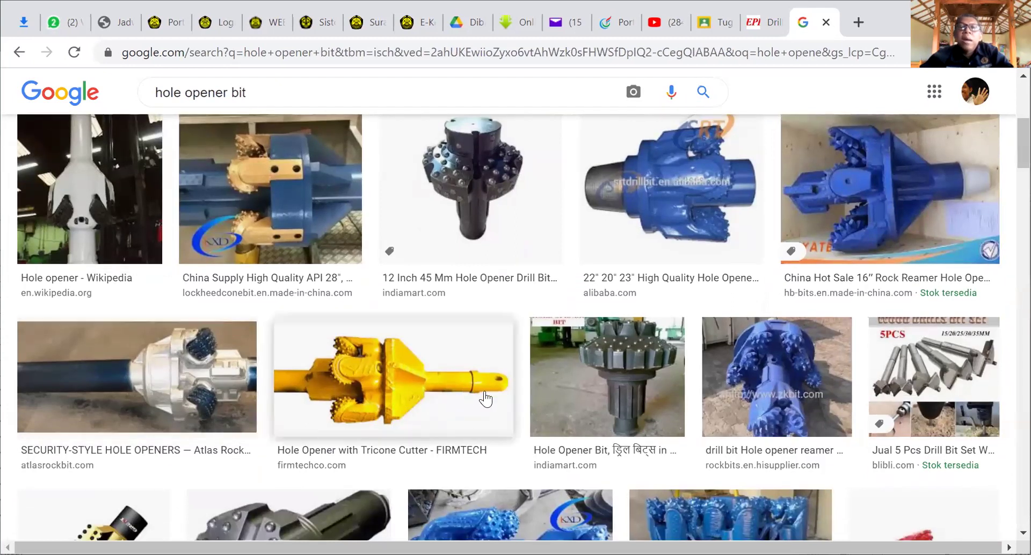
{"action": "scroll", "coordinate": [615, 403], "scroll_direction": "down", "scroll_amount": 1}
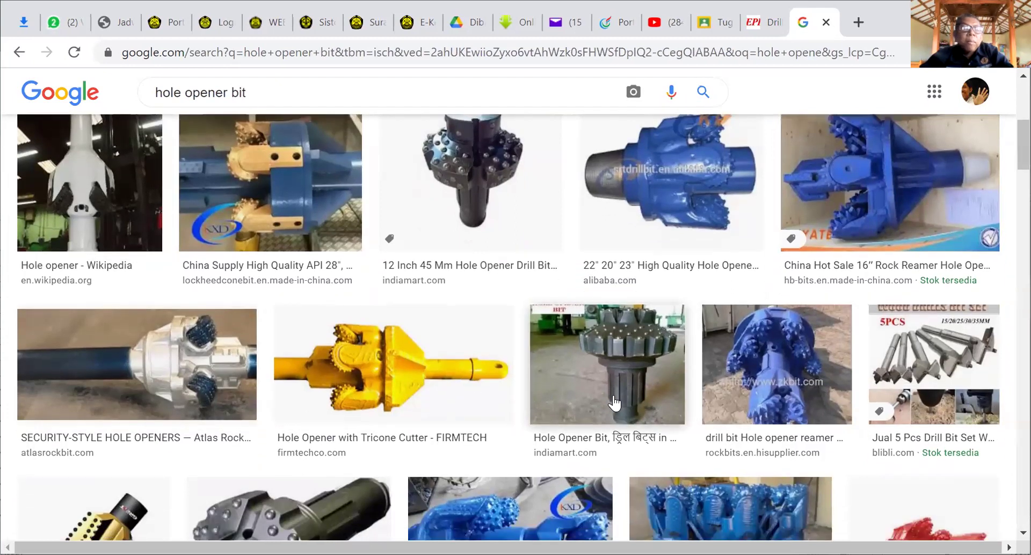
{"action": "scroll", "coordinate": [616, 402], "scroll_direction": "down", "scroll_amount": 3}
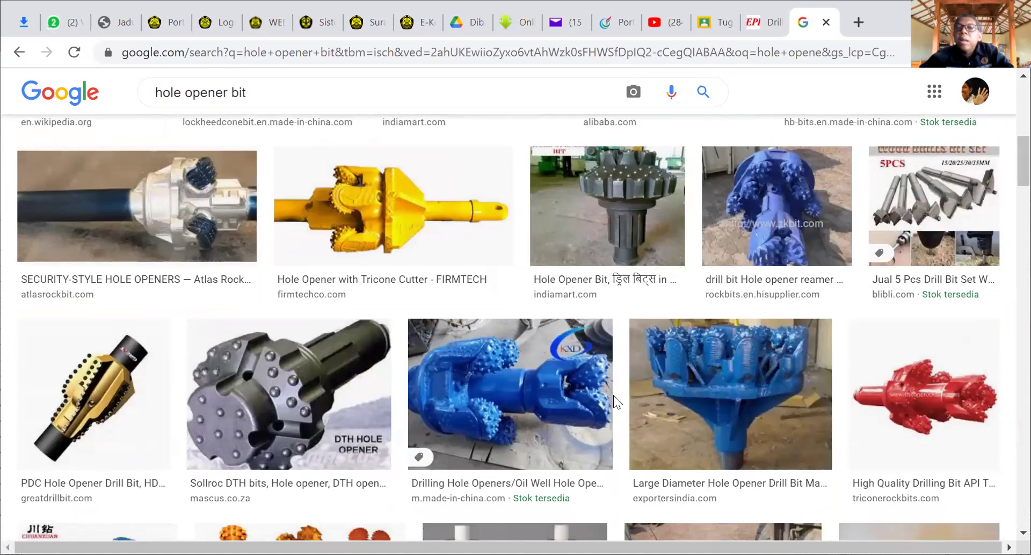
{"action": "scroll", "coordinate": [614, 395], "scroll_direction": "up", "scroll_amount": 6}
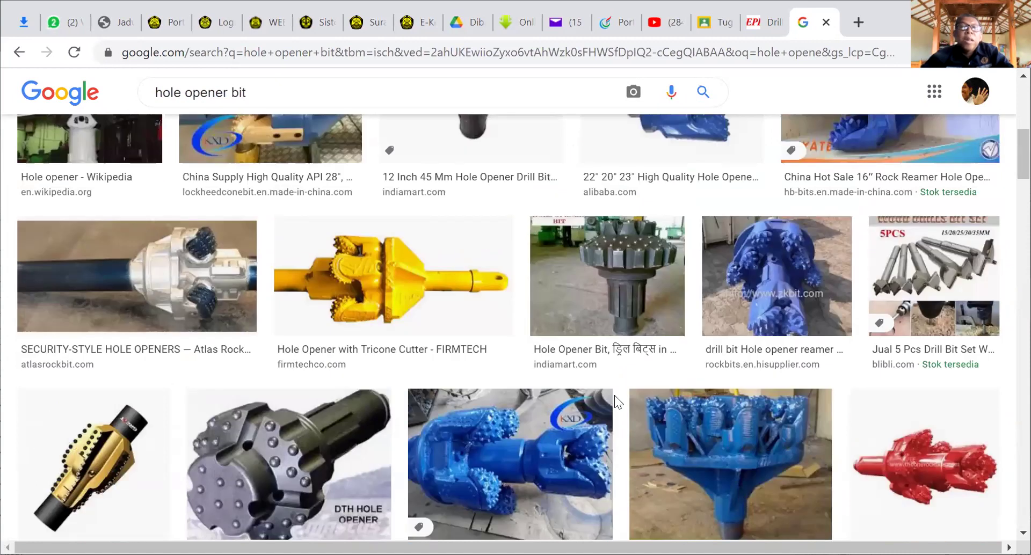
{"action": "scroll", "coordinate": [615, 403], "scroll_direction": "up", "scroll_amount": 4}
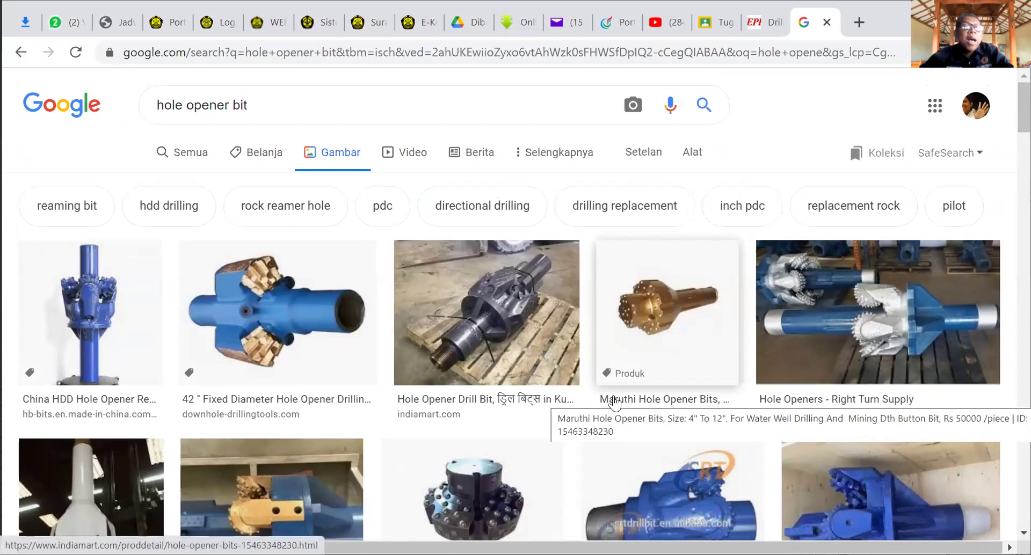
{"action": "scroll", "coordinate": [616, 403], "scroll_direction": "down", "scroll_amount": 3}
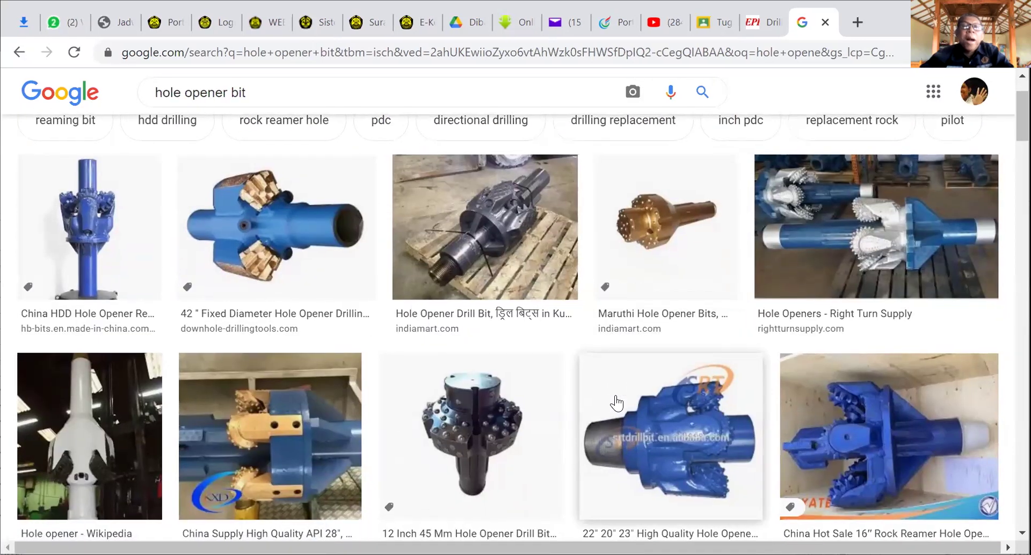
{"action": "scroll", "coordinate": [617, 403], "scroll_direction": "down", "scroll_amount": 2}
{"action": "scroll", "coordinate": [617, 401], "scroll_direction": "up", "scroll_amount": 2}
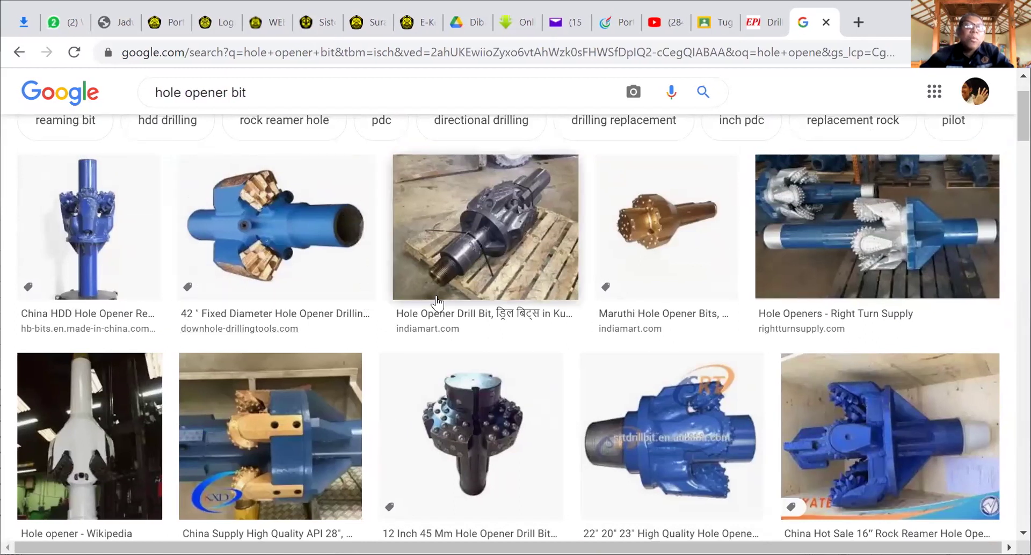
{"action": "scroll", "coordinate": [440, 300], "scroll_direction": "down", "scroll_amount": 2}
{"action": "scroll", "coordinate": [439, 306], "scroll_direction": "down", "scroll_amount": 6}
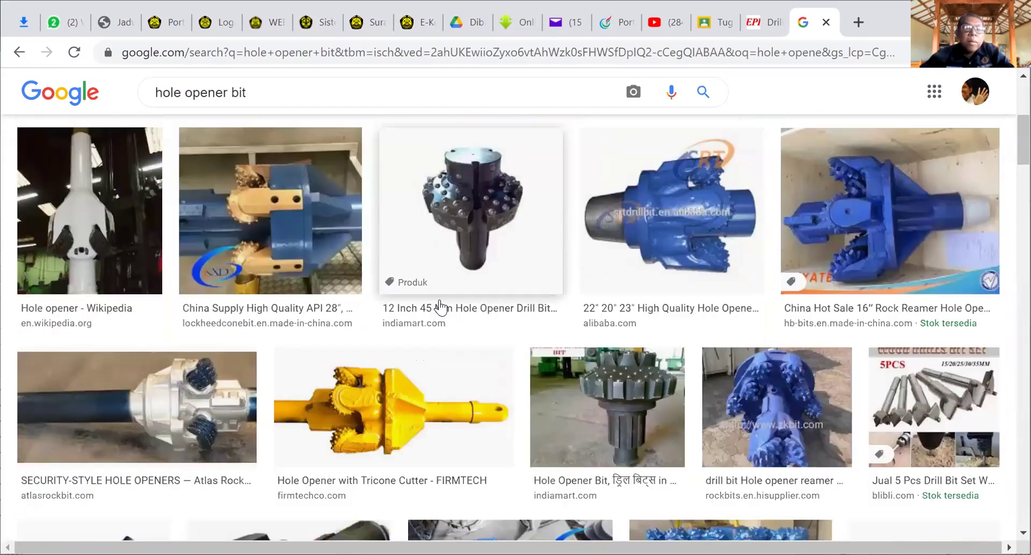
Step: Browse further through the "hole opener bit" image results to examine the range of roller cone, PDC and DTH hole opener designs
{"action": "scroll", "coordinate": [440, 307], "scroll_direction": "down", "scroll_amount": 6}
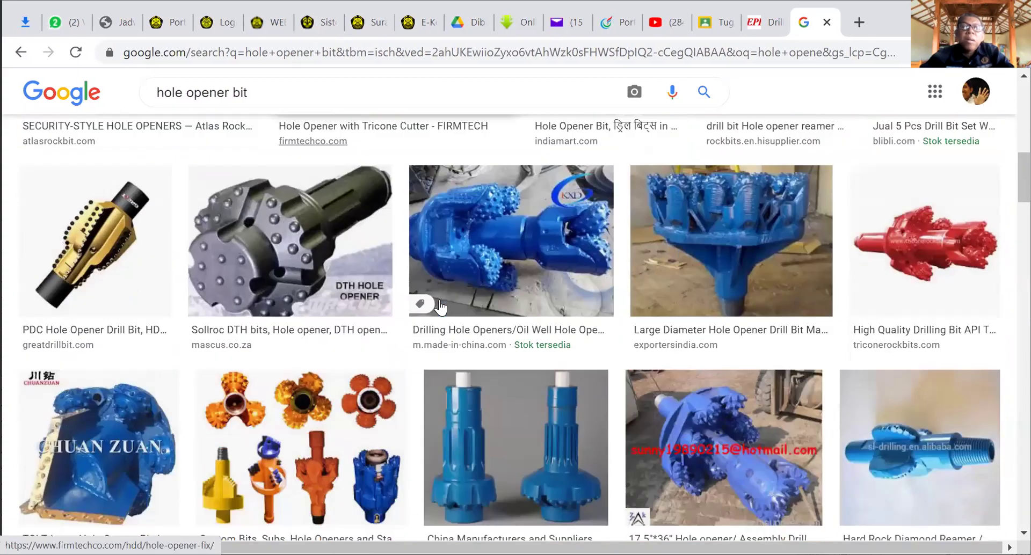
{"action": "scroll", "coordinate": [442, 310], "scroll_direction": "down", "scroll_amount": 4}
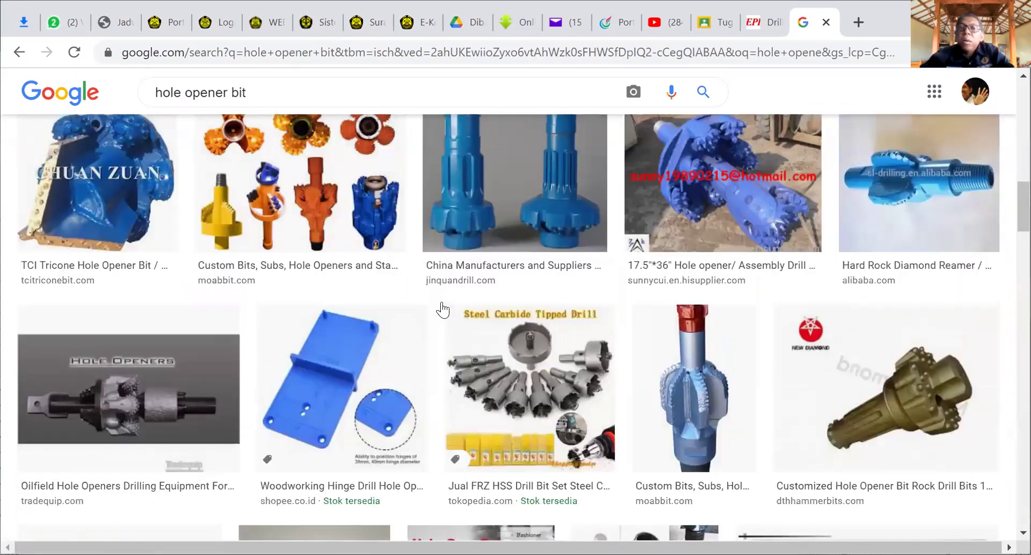
{"action": "scroll", "coordinate": [441, 310], "scroll_direction": "down", "scroll_amount": 10}
{"action": "scroll", "coordinate": [441, 310], "scroll_direction": "down", "scroll_amount": 9}
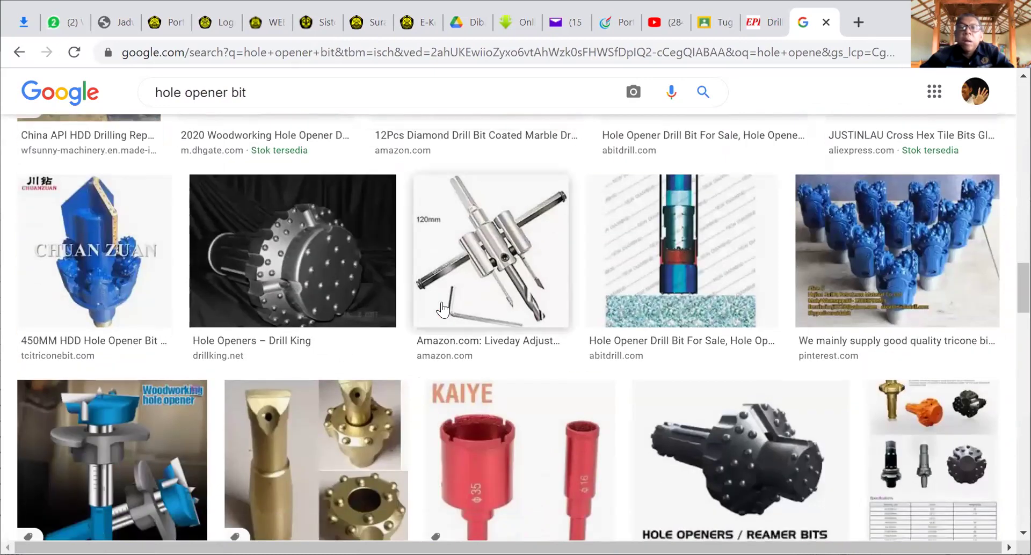
{"action": "scroll", "coordinate": [442, 310], "scroll_direction": "down", "scroll_amount": 10}
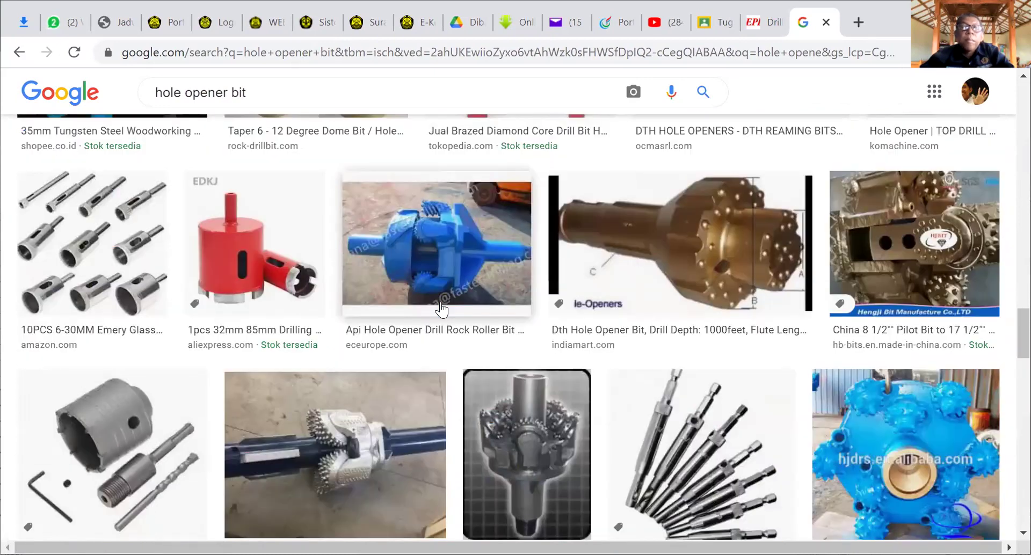
{"action": "scroll", "coordinate": [442, 310], "scroll_direction": "down", "scroll_amount": 9}
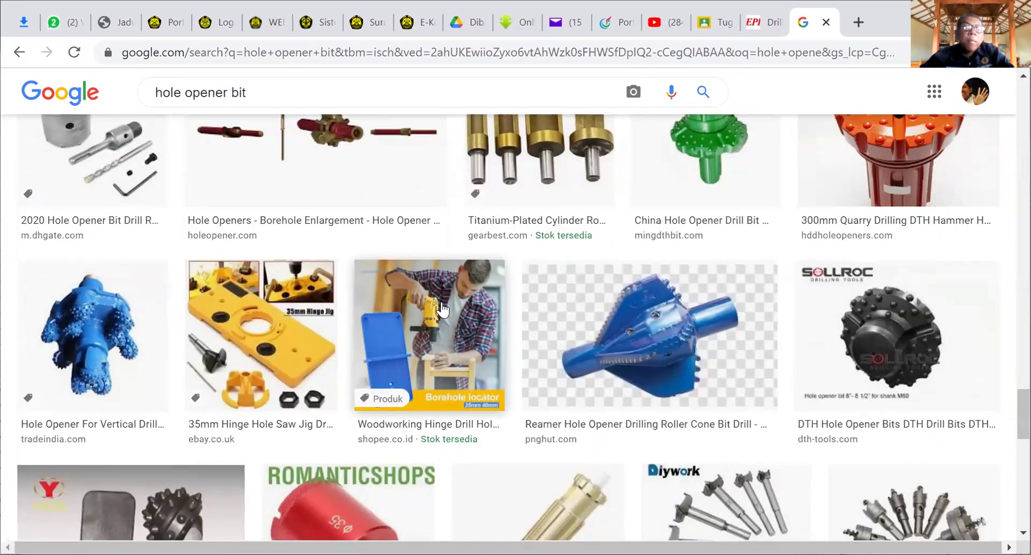
{"action": "scroll", "coordinate": [442, 310], "scroll_direction": "down", "scroll_amount": 3}
{"action": "scroll", "coordinate": [441, 310], "scroll_direction": "down", "scroll_amount": 7}
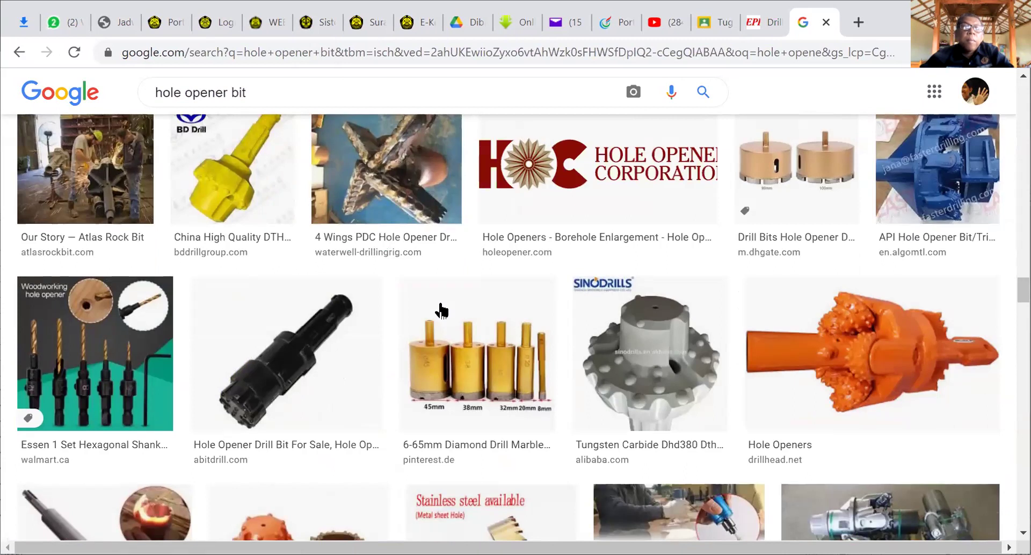
{"action": "scroll", "coordinate": [440, 310], "scroll_direction": "down", "scroll_amount": 8}
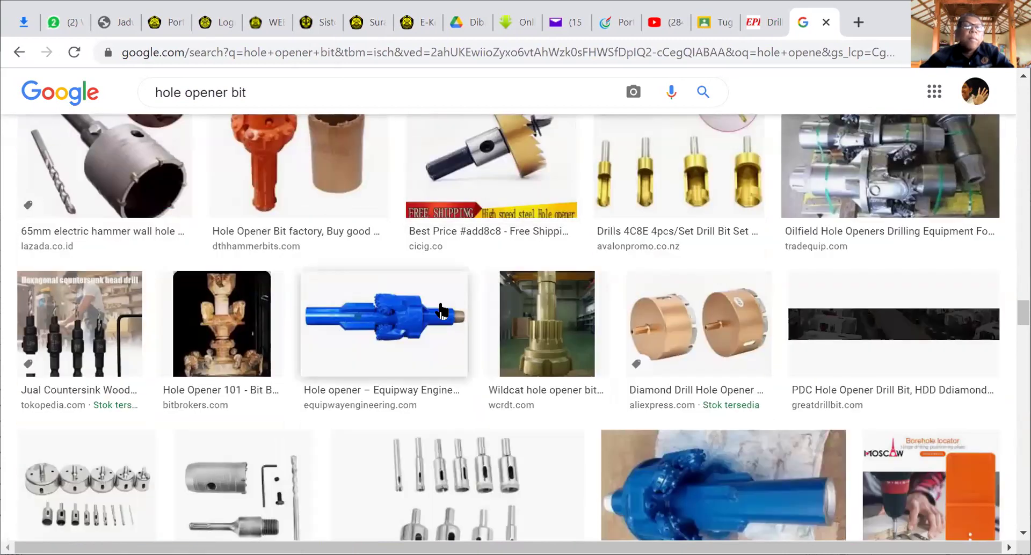
{"action": "scroll", "coordinate": [441, 311], "scroll_direction": "down", "scroll_amount": 5}
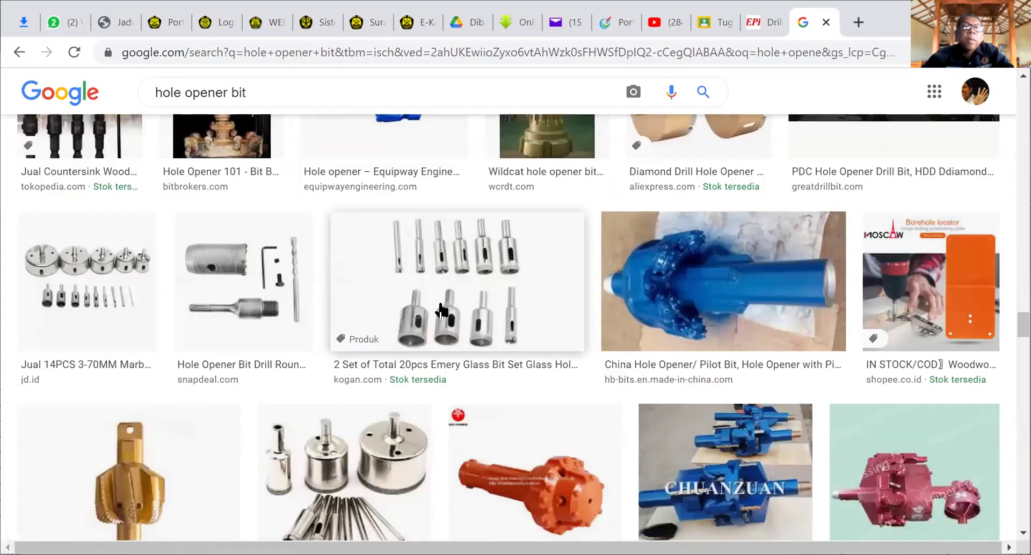
{"action": "scroll", "coordinate": [440, 307], "scroll_direction": "down", "scroll_amount": 2}
{"action": "scroll", "coordinate": [439, 300], "scroll_direction": "down", "scroll_amount": 3}
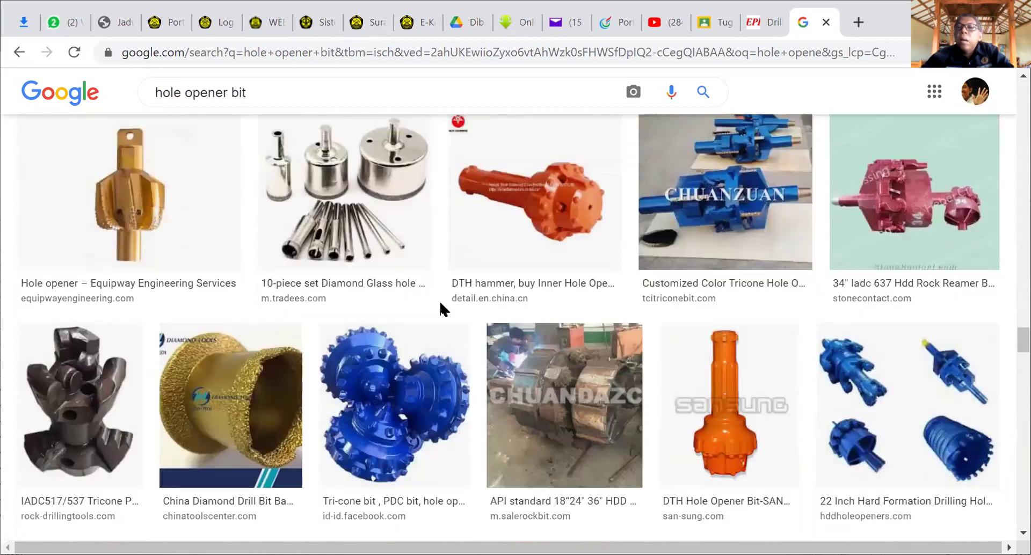
{"action": "scroll", "coordinate": [441, 304], "scroll_direction": "down", "scroll_amount": 5}
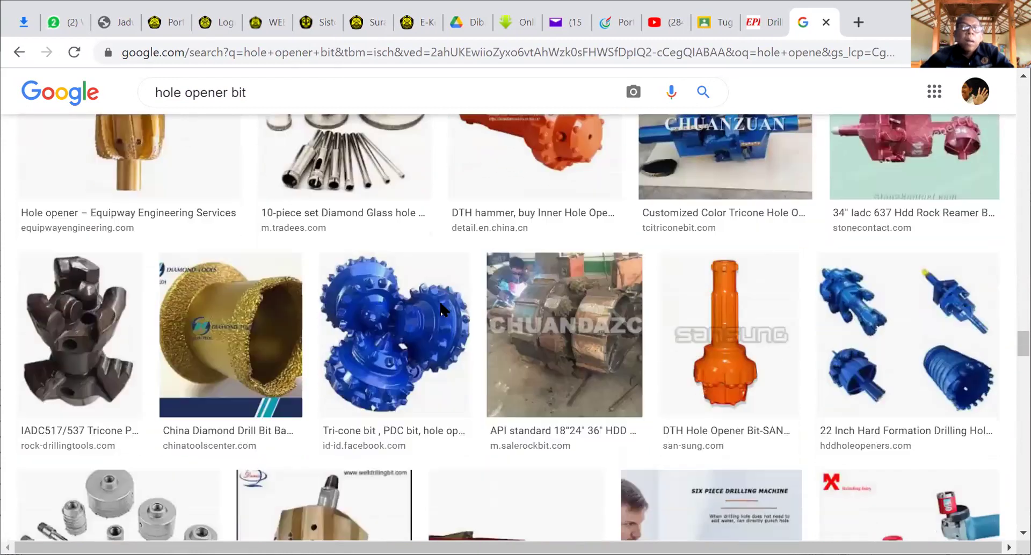
{"action": "scroll", "coordinate": [441, 310], "scroll_direction": "down", "scroll_amount": 1}
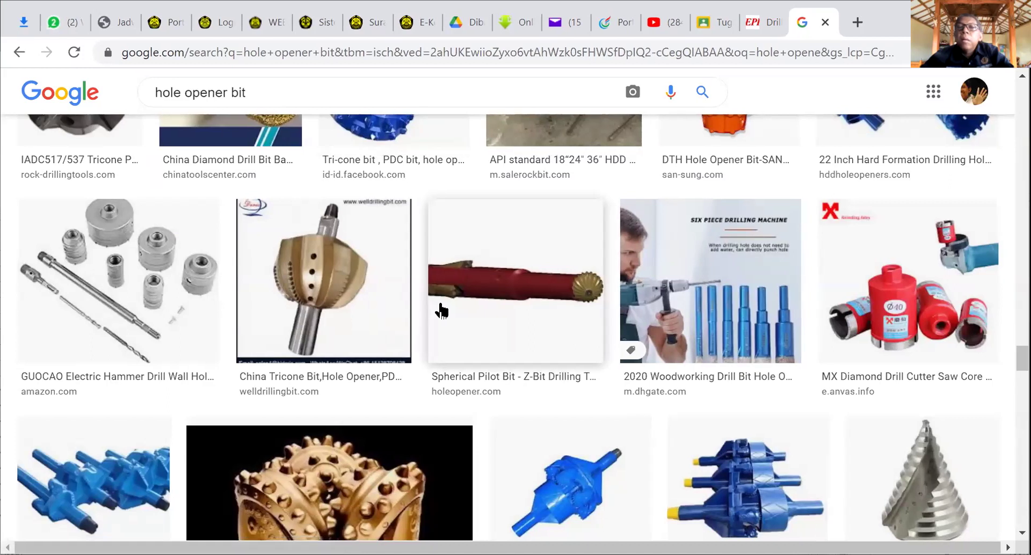
{"action": "scroll", "coordinate": [441, 314], "scroll_direction": "down", "scroll_amount": 3}
{"action": "scroll", "coordinate": [440, 316], "scroll_direction": "down", "scroll_amount": 1}
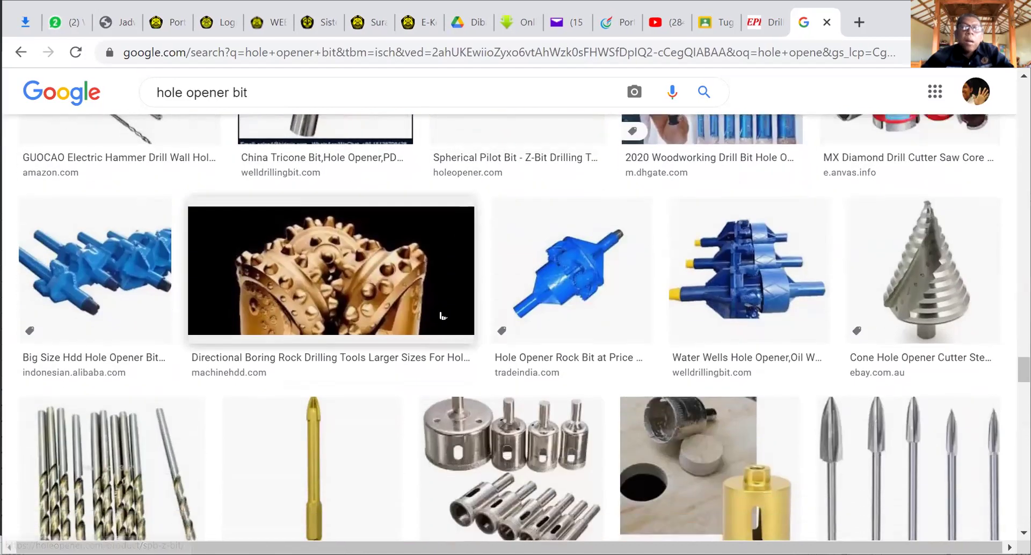
{"action": "scroll", "coordinate": [442, 312], "scroll_direction": "down", "scroll_amount": 4}
{"action": "scroll", "coordinate": [442, 311], "scroll_direction": "down", "scroll_amount": 2}
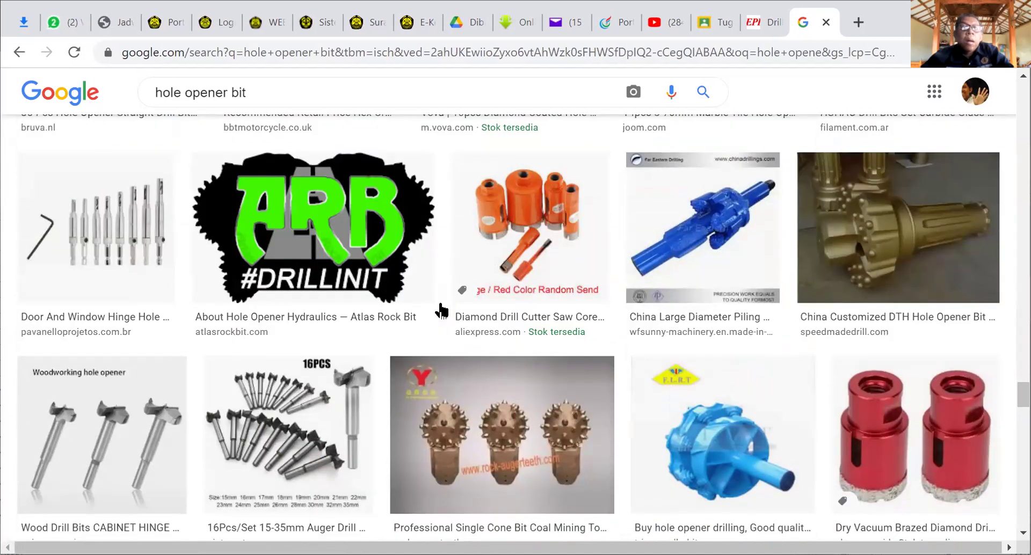
{"action": "scroll", "coordinate": [442, 311], "scroll_direction": "down", "scroll_amount": 10}
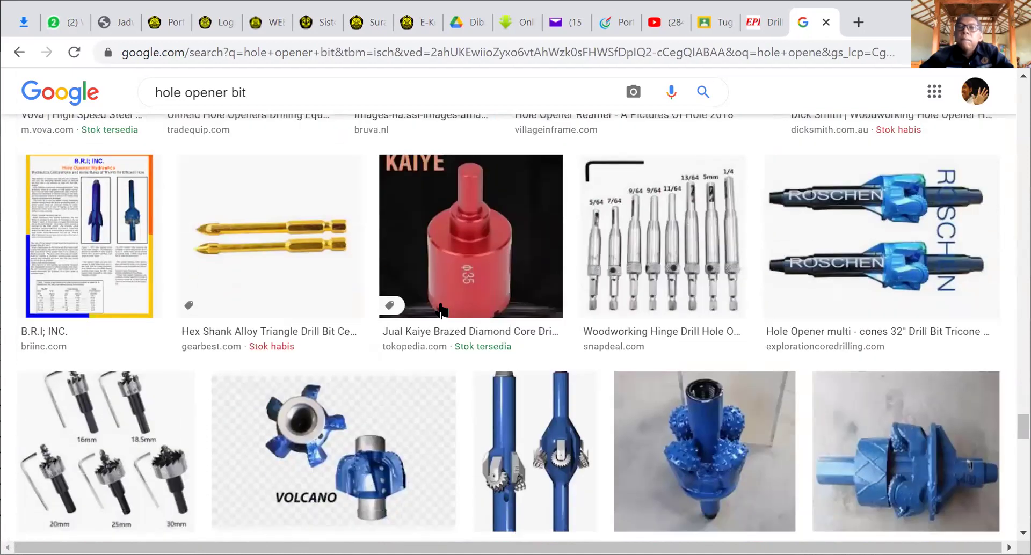
{"action": "scroll", "coordinate": [441, 311], "scroll_direction": "down", "scroll_amount": 3}
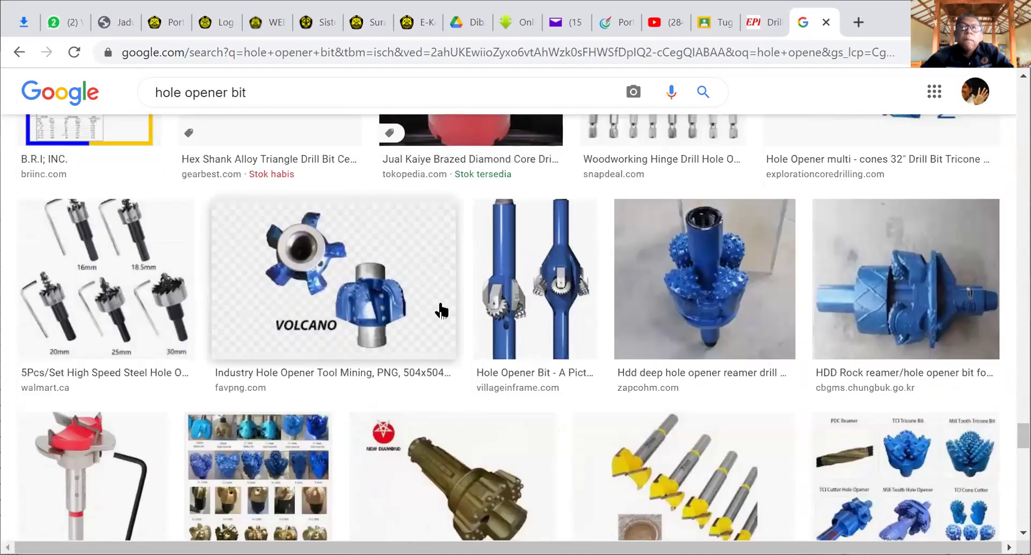
Step: Go back over the image results to the first row, comparing tricone-cutter hole openers such as the FIRMTECH and Security-style models
{"action": "scroll", "coordinate": [441, 311], "scroll_direction": "up", "scroll_amount": 7}
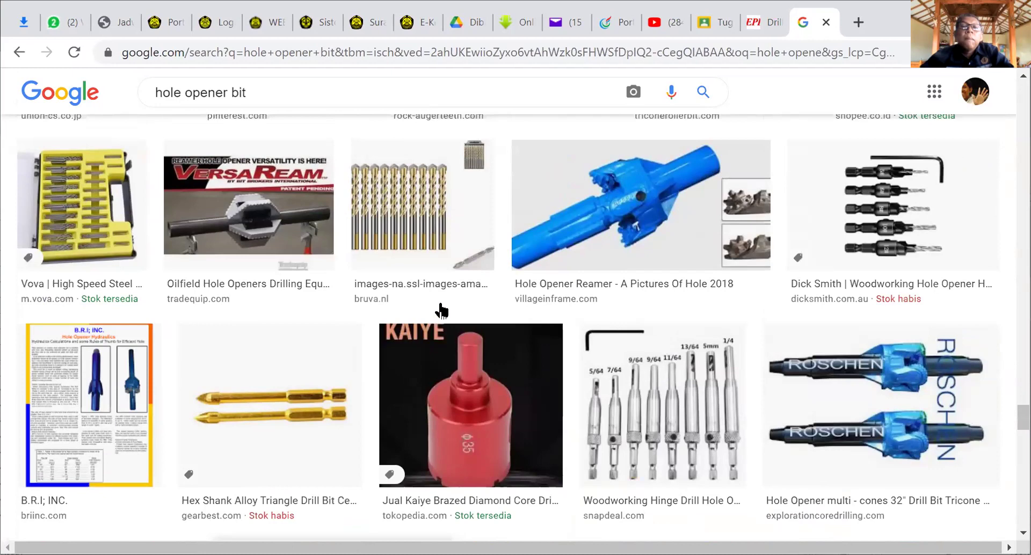
{"action": "scroll", "coordinate": [441, 312], "scroll_direction": "up", "scroll_amount": 15}
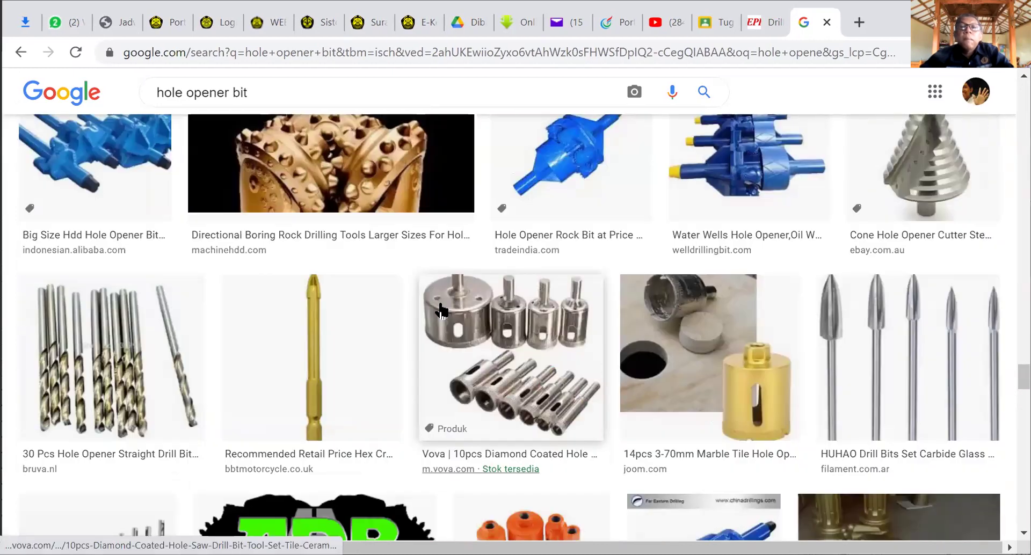
{"action": "scroll", "coordinate": [442, 316], "scroll_direction": "up", "scroll_amount": 15}
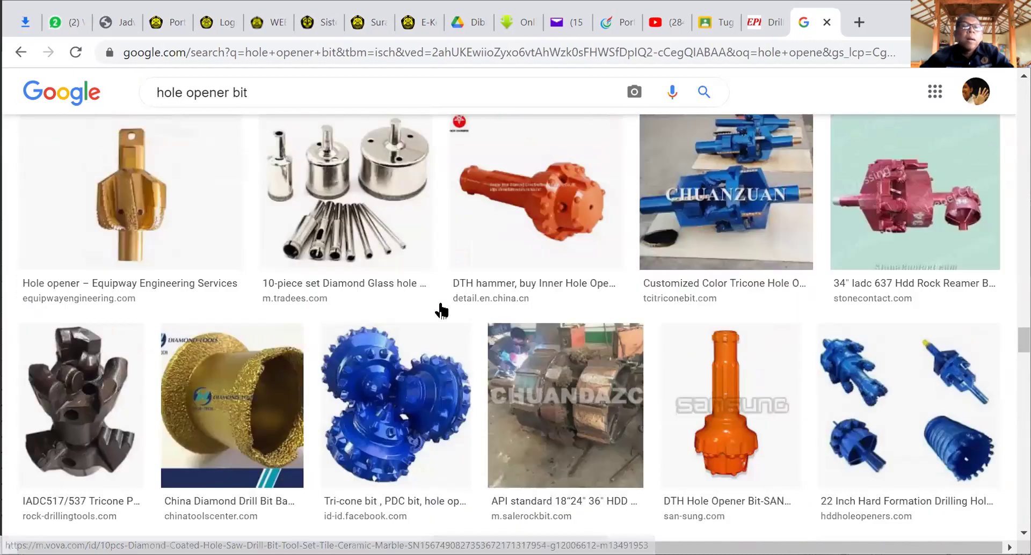
{"action": "scroll", "coordinate": [441, 311], "scroll_direction": "up", "scroll_amount": 15}
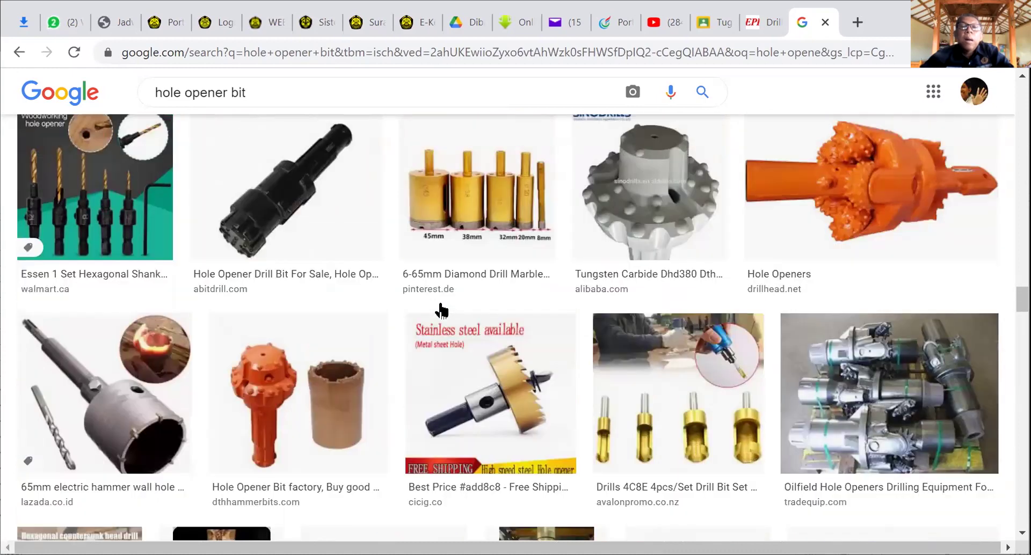
{"action": "scroll", "coordinate": [441, 312], "scroll_direction": "up", "scroll_amount": 10}
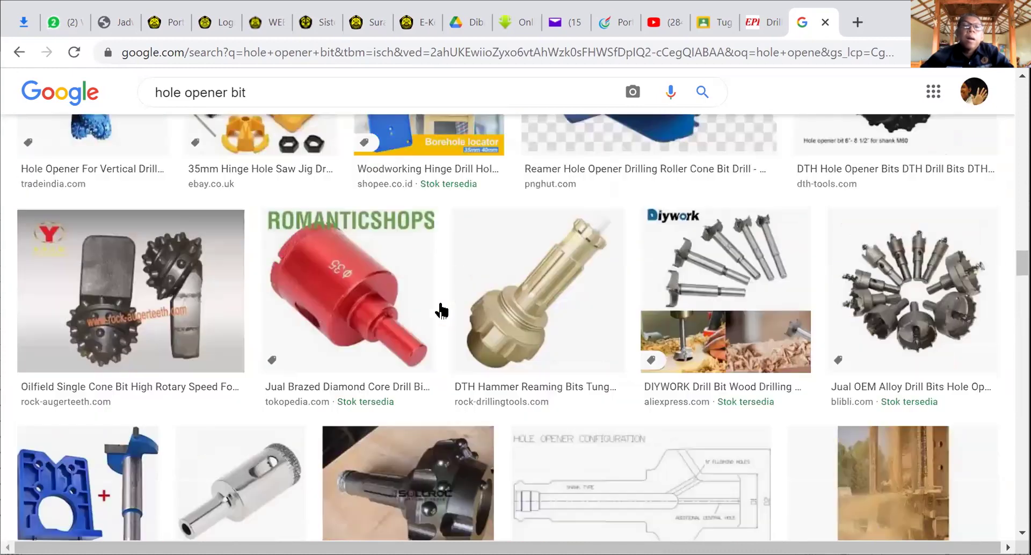
{"action": "scroll", "coordinate": [441, 312], "scroll_direction": "up", "scroll_amount": 7}
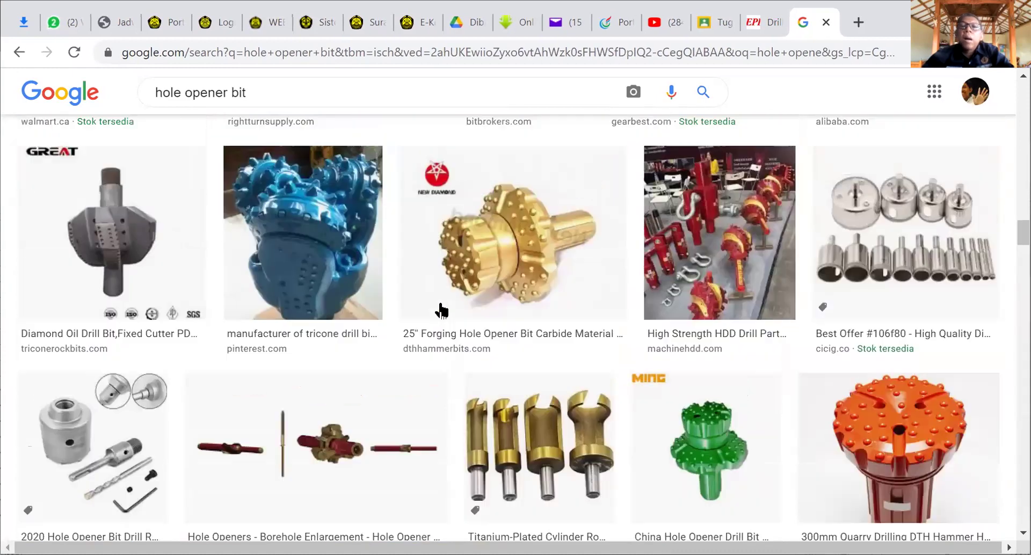
{"action": "scroll", "coordinate": [442, 311], "scroll_direction": "up", "scroll_amount": 10}
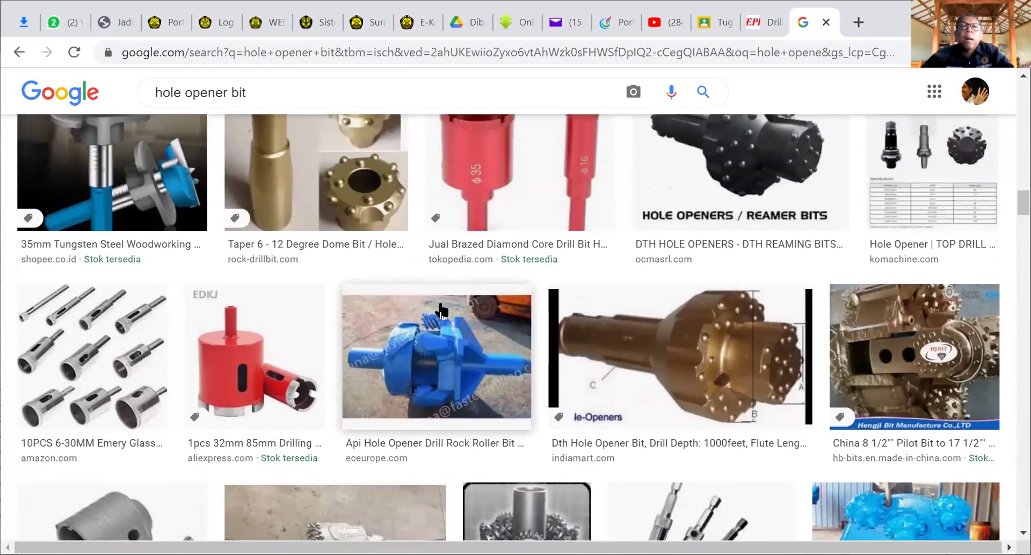
{"action": "scroll", "coordinate": [440, 305], "scroll_direction": "up", "scroll_amount": 10}
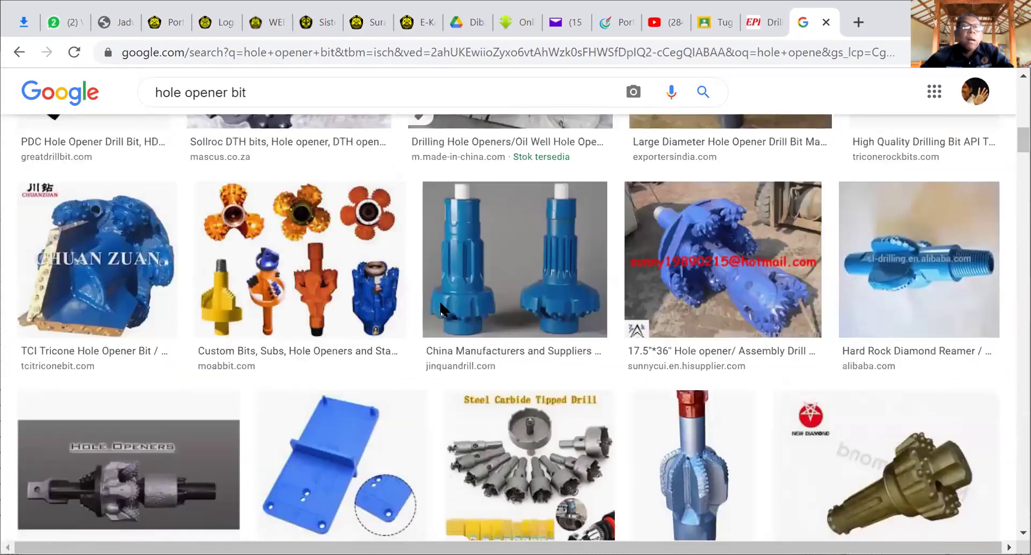
{"action": "scroll", "coordinate": [440, 305], "scroll_direction": "up", "scroll_amount": 3}
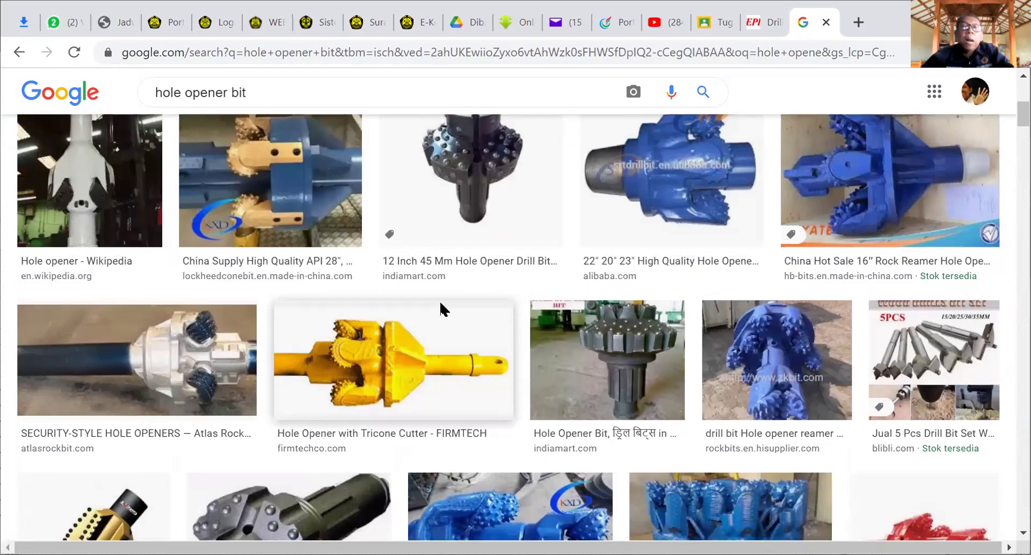
{"action": "scroll", "coordinate": [442, 310], "scroll_direction": "down", "scroll_amount": 3}
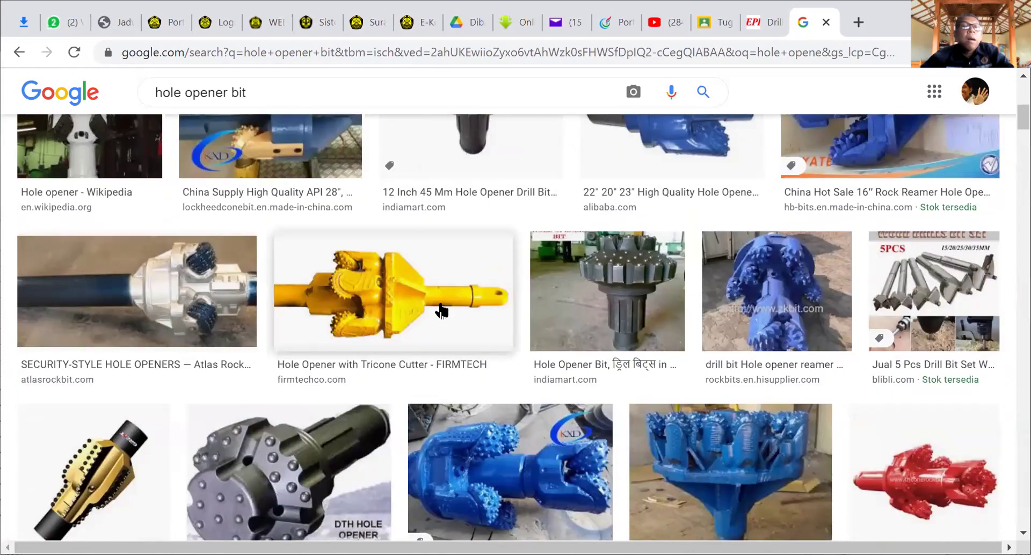
{"action": "scroll", "coordinate": [442, 311], "scroll_direction": "up", "scroll_amount": 6}
{"action": "scroll", "coordinate": [441, 311], "scroll_direction": "up", "scroll_amount": 4}
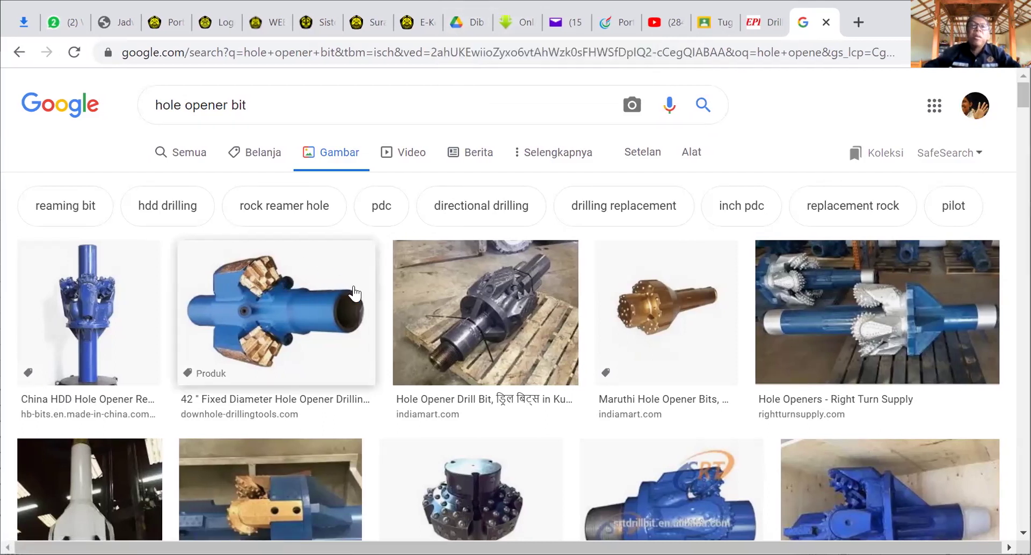
Step: Show the video results for "hole opener bit" and look over the listed videos
{"action": "left_click", "coordinate": [401, 153]}
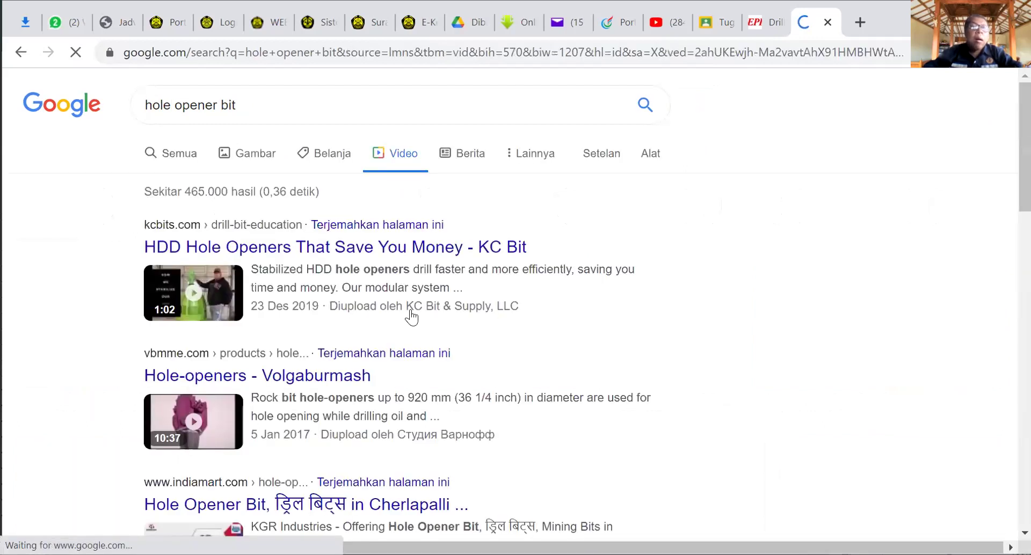
{"action": "scroll", "coordinate": [413, 318], "scroll_direction": "down", "scroll_amount": 4}
{"action": "scroll", "coordinate": [414, 317], "scroll_direction": "up", "scroll_amount": 5}
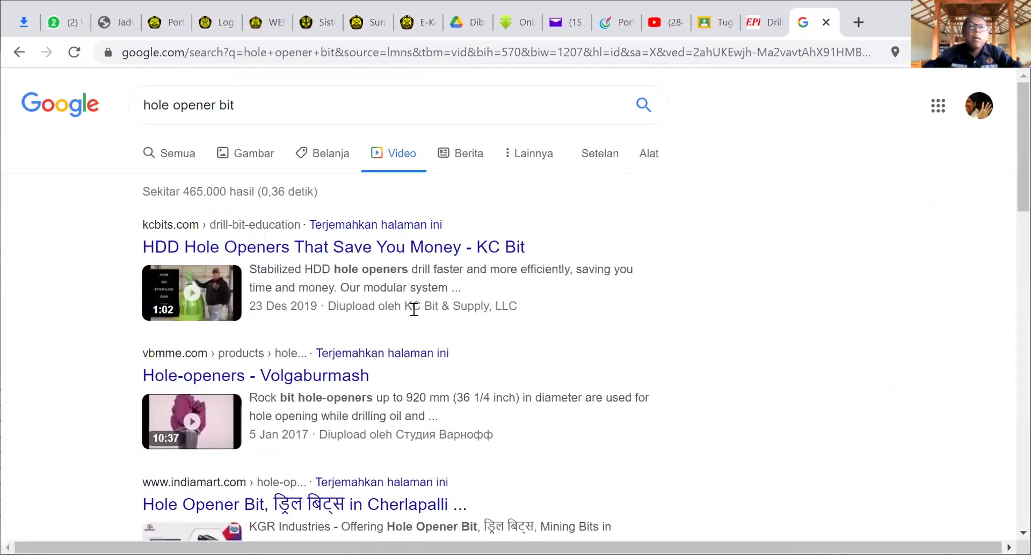
Step: Open the KC Bit result "HDD Hole Openers That Save You Money" and examine its hole opener photos and PDC Cutter Damage section
{"action": "left_click", "coordinate": [342, 258]}
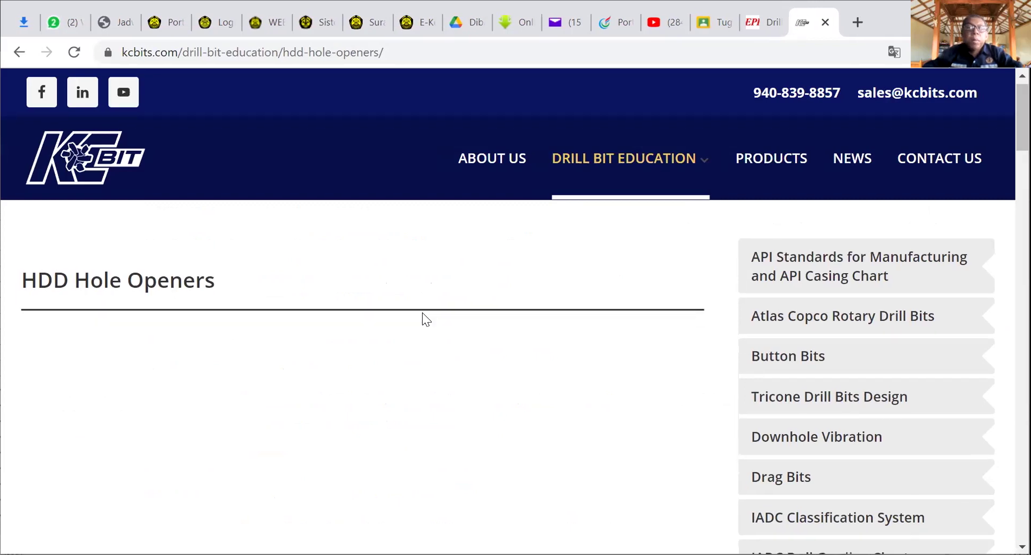
{"action": "scroll", "coordinate": [422, 313], "scroll_direction": "down", "scroll_amount": 10}
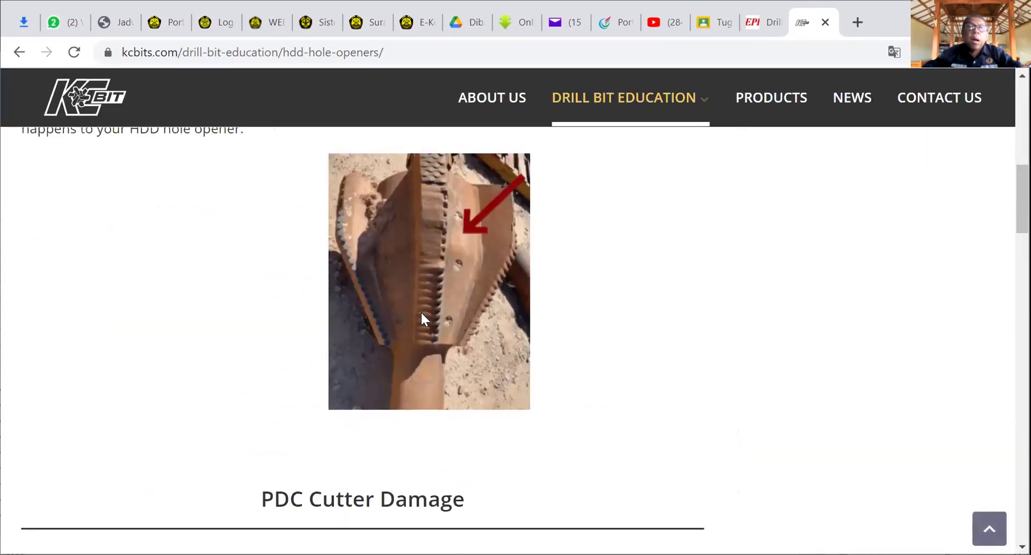
{"action": "scroll", "coordinate": [423, 320], "scroll_direction": "up", "scroll_amount": 2}
{"action": "scroll", "coordinate": [421, 313], "scroll_direction": "up", "scroll_amount": 1}
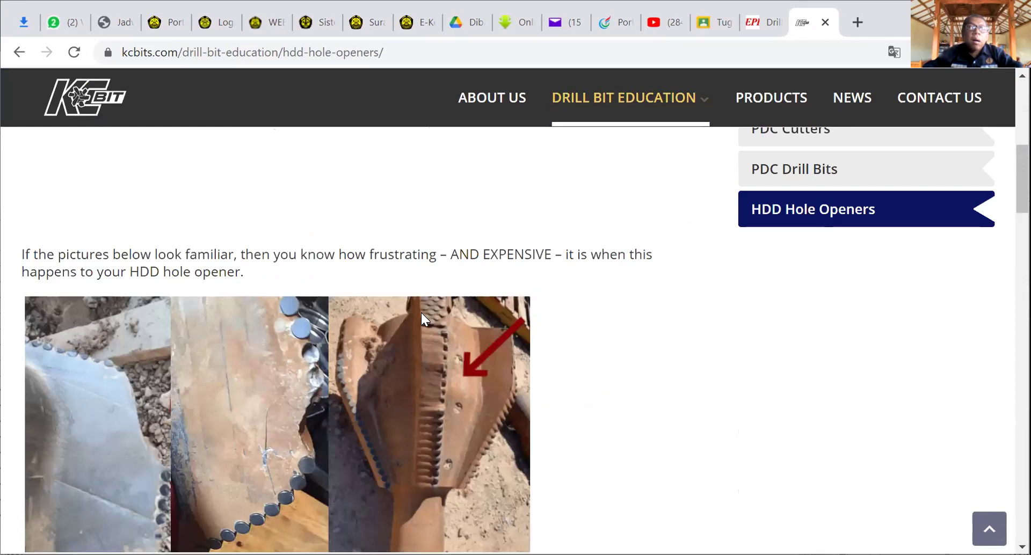
{"action": "scroll", "coordinate": [421, 313], "scroll_direction": "down", "scroll_amount": 1}
{"action": "scroll", "coordinate": [421, 312], "scroll_direction": "down", "scroll_amount": 5}
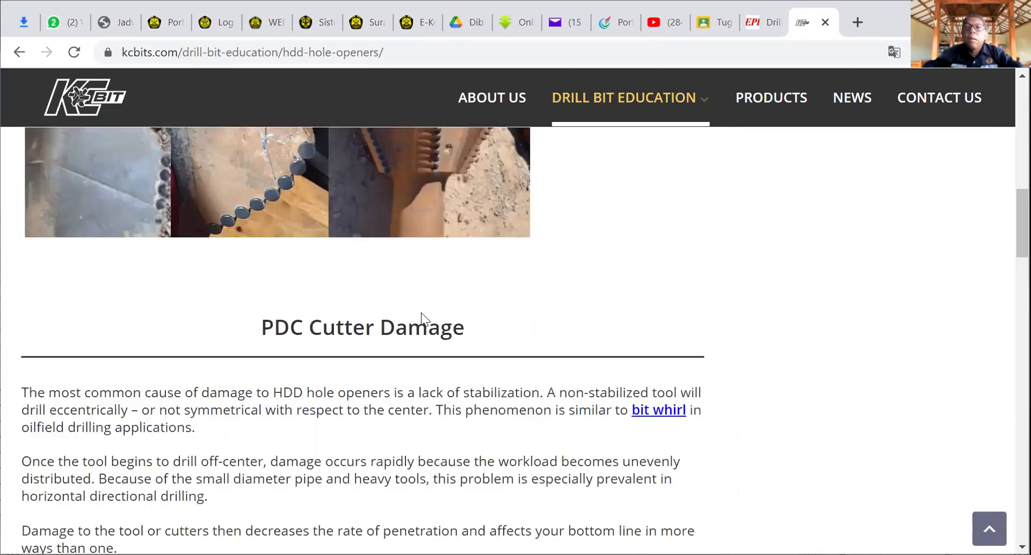
{"action": "scroll", "coordinate": [421, 312], "scroll_direction": "down", "scroll_amount": 8}
{"action": "scroll", "coordinate": [418, 304], "scroll_direction": "up", "scroll_amount": 15}
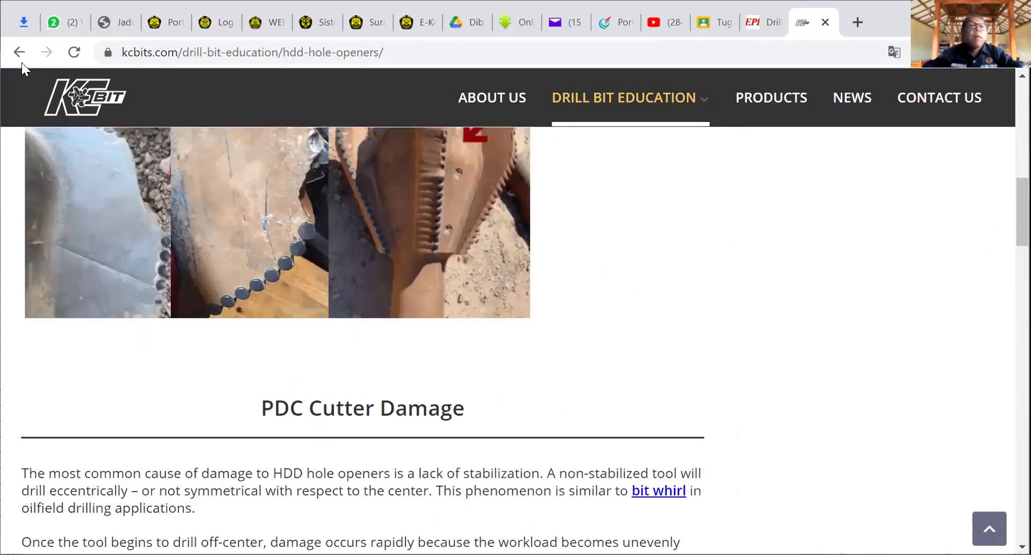
Step: Return to the video results, then switch to Excel at the DDR 14 operation summary
{"action": "left_click", "coordinate": [19, 53]}
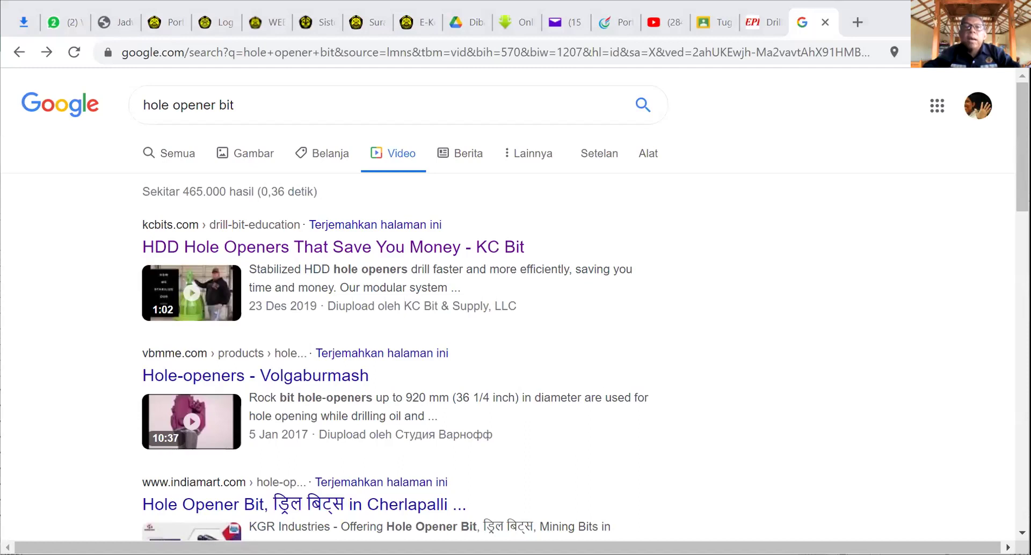
{"action": "key", "text": "alt+Tab"}
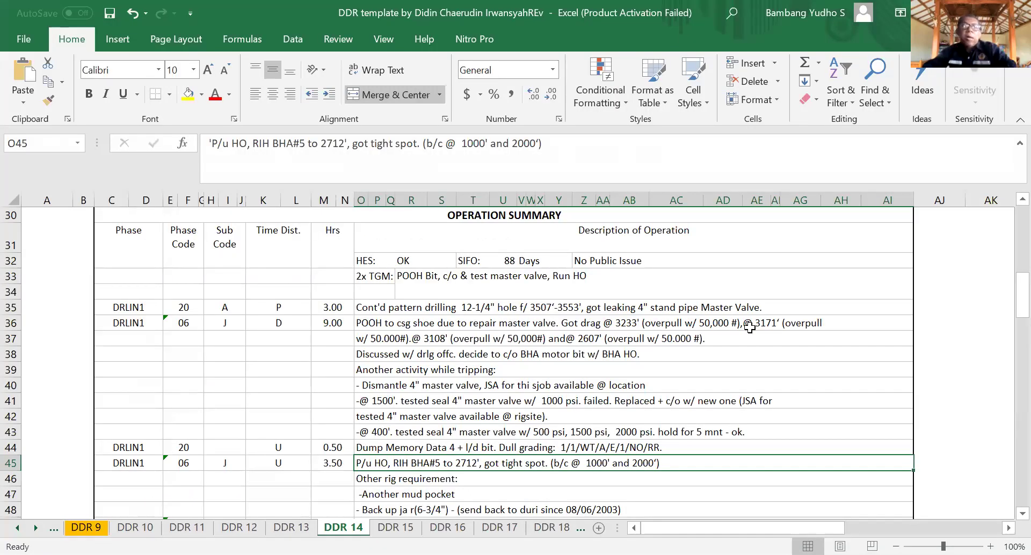
Step: Review the Other rig requirement notes in the DDR 14 operation summary, selecting the mud pocket and backup jar lines in turn
{"action": "scroll", "coordinate": [742, 344], "scroll_direction": "down", "scroll_amount": 1}
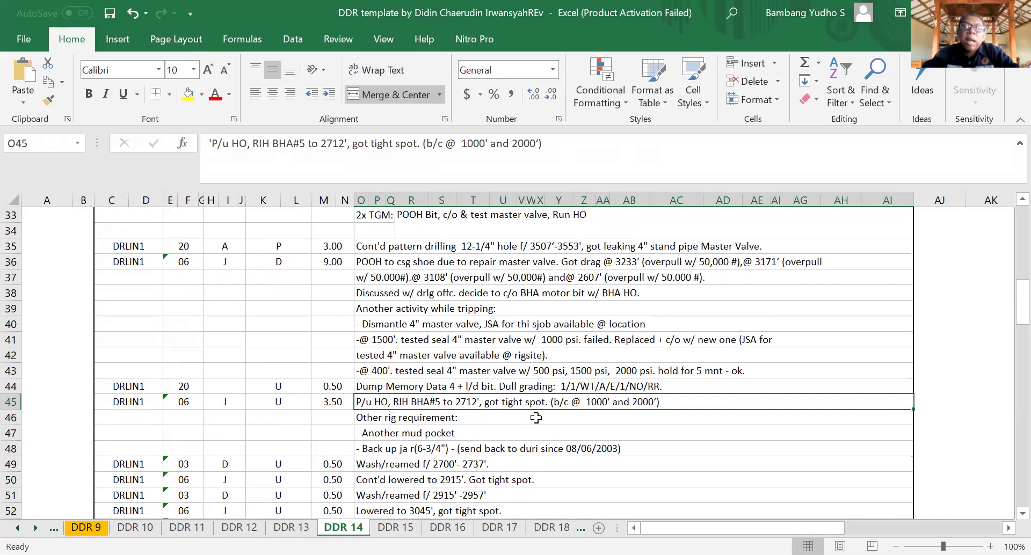
{"action": "scroll", "coordinate": [536, 418], "scroll_direction": "down", "scroll_amount": 1}
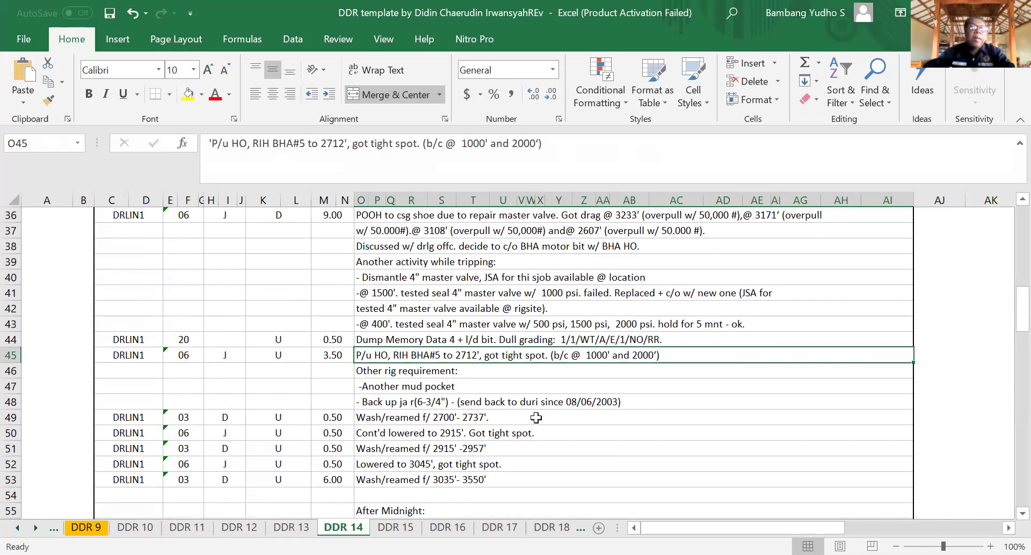
{"action": "scroll", "coordinate": [536, 418], "scroll_direction": "up", "scroll_amount": 1}
{"action": "scroll", "coordinate": [510, 413], "scroll_direction": "down", "scroll_amount": 1}
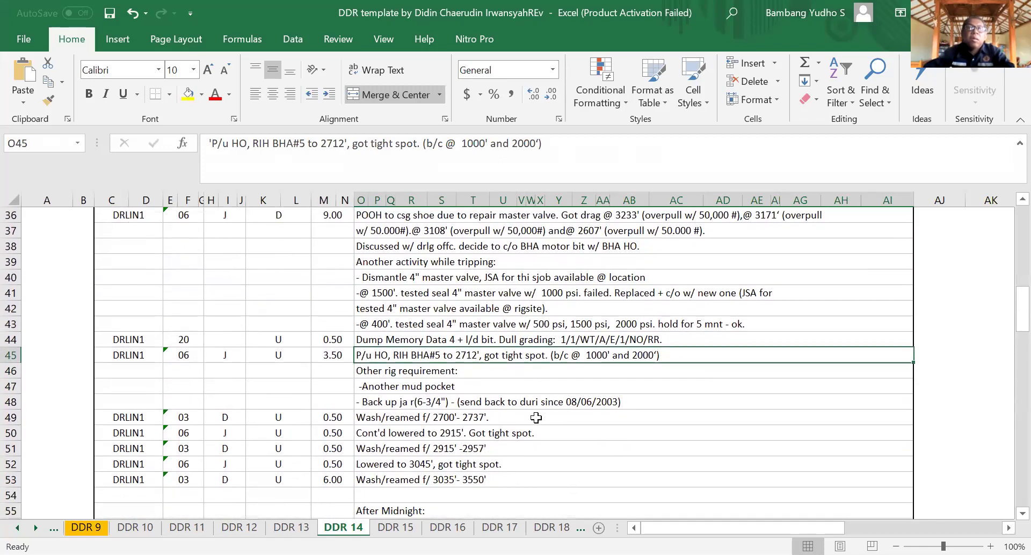
{"action": "left_click", "coordinate": [409, 373]}
{"action": "left_click", "coordinate": [421, 389]}
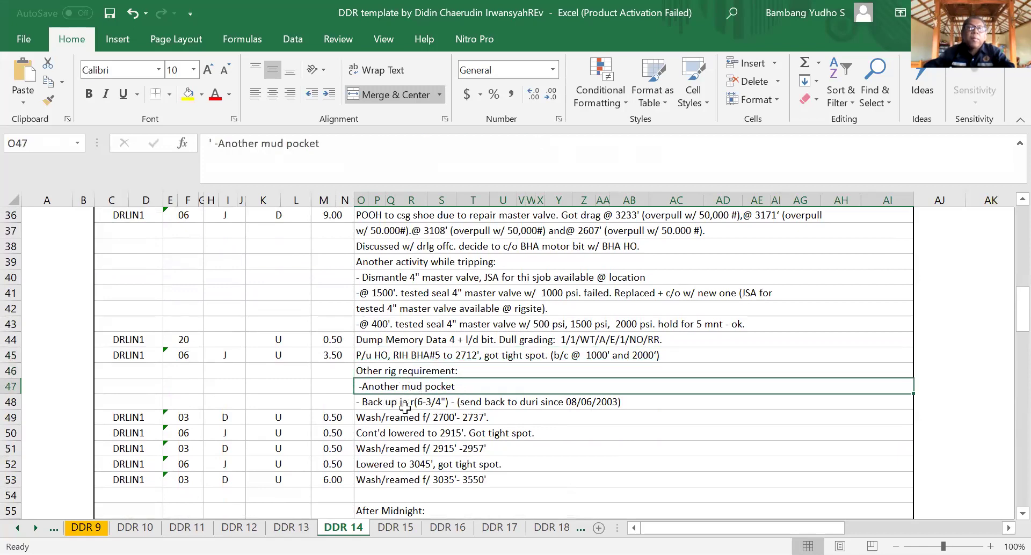
{"action": "left_click", "coordinate": [411, 402]}
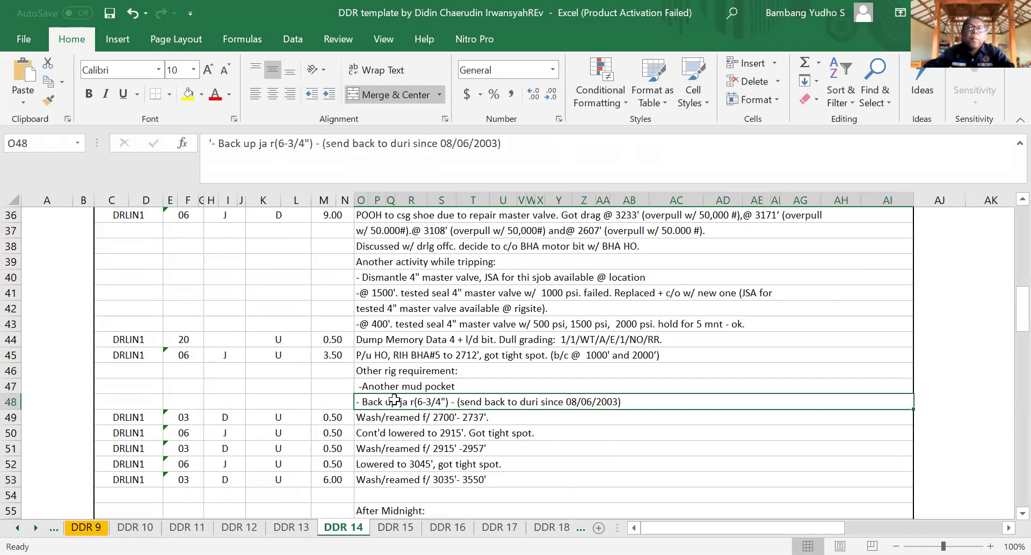
{"action": "left_click", "coordinate": [394, 373]}
{"action": "left_click", "coordinate": [395, 387]}
{"action": "left_click", "coordinate": [401, 403]}
Step: Go through the DDR 14 wash/ream and lowering entries in rows 49 to 53, selecting each description in turn
{"action": "scroll", "coordinate": [398, 419], "scroll_direction": "down", "scroll_amount": 3}
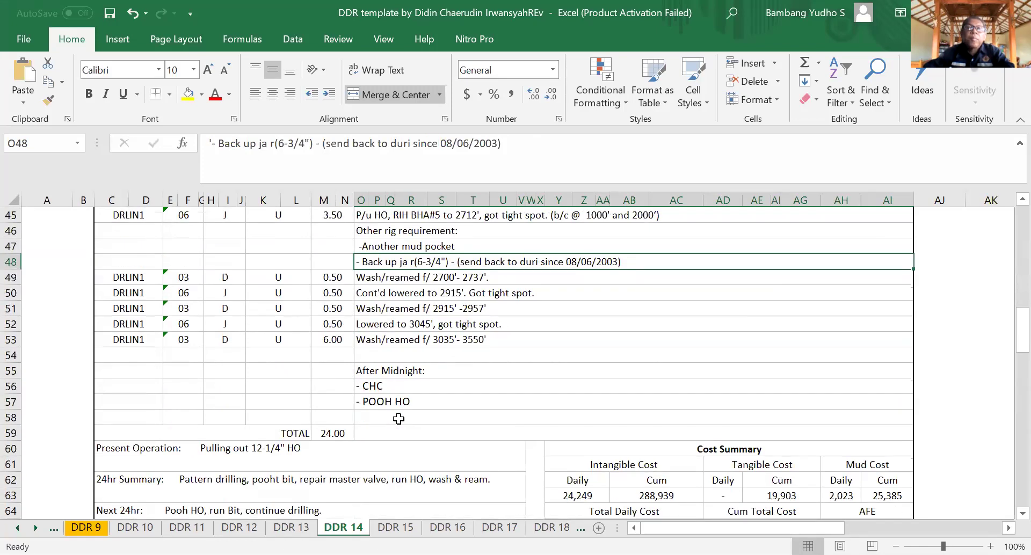
{"action": "scroll", "coordinate": [398, 419], "scroll_direction": "up", "scroll_amount": 1}
{"action": "left_click", "coordinate": [417, 327]}
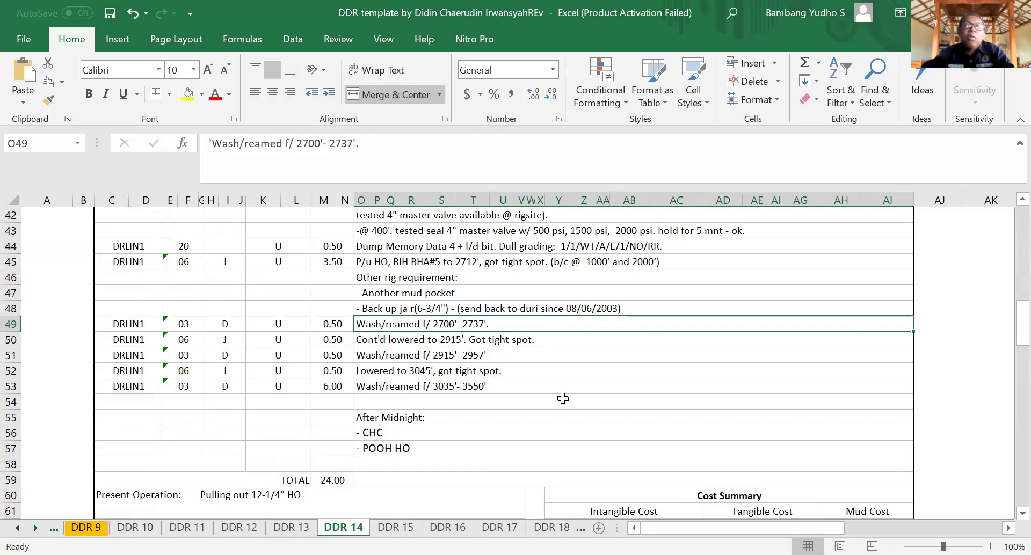
{"action": "left_click", "coordinate": [505, 342]}
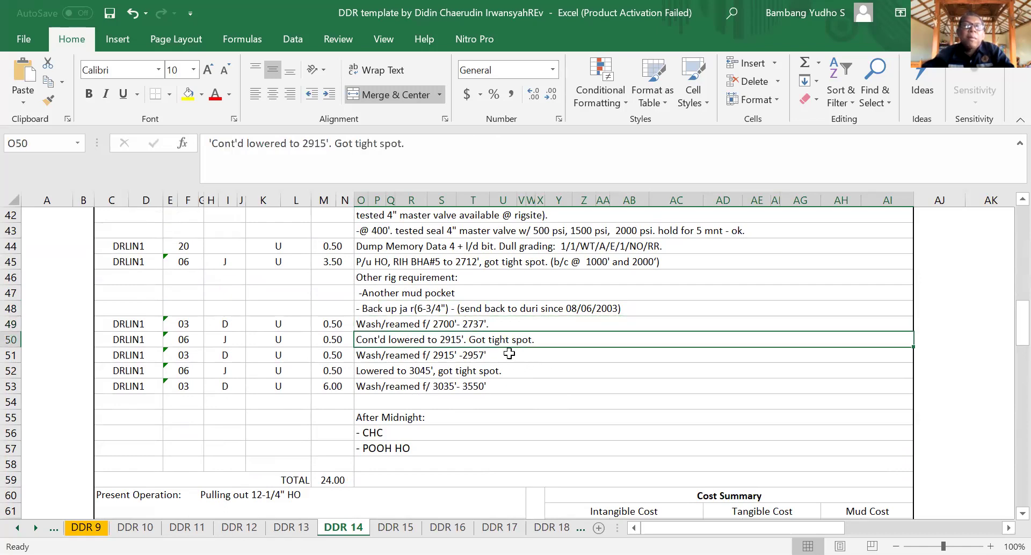
{"action": "left_click", "coordinate": [398, 358]}
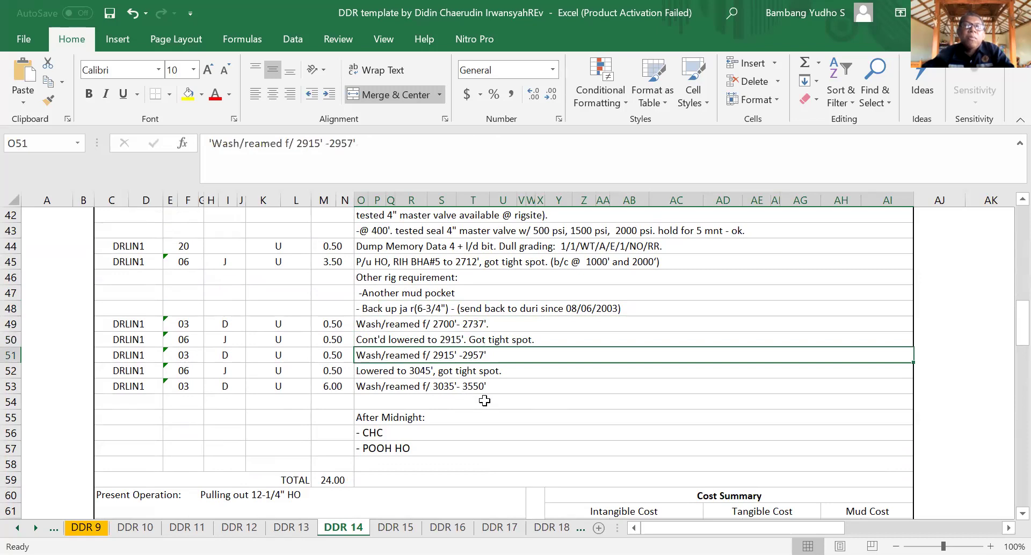
{"action": "left_click", "coordinate": [459, 371]}
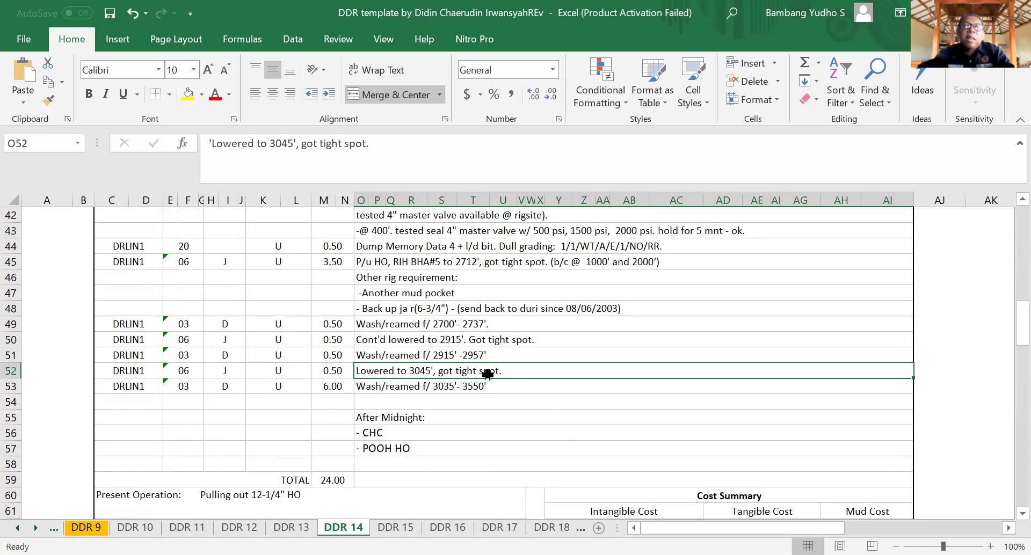
{"action": "left_click", "coordinate": [420, 390]}
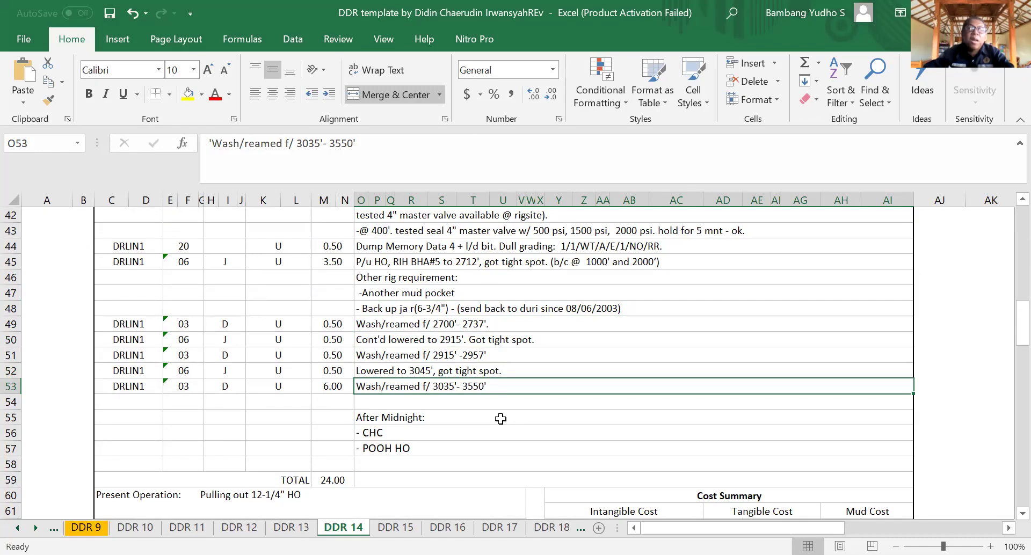
{"action": "scroll", "coordinate": [501, 419], "scroll_direction": "down", "scroll_amount": 1}
{"action": "scroll", "coordinate": [501, 419], "scroll_direction": "up", "scroll_amount": 1}
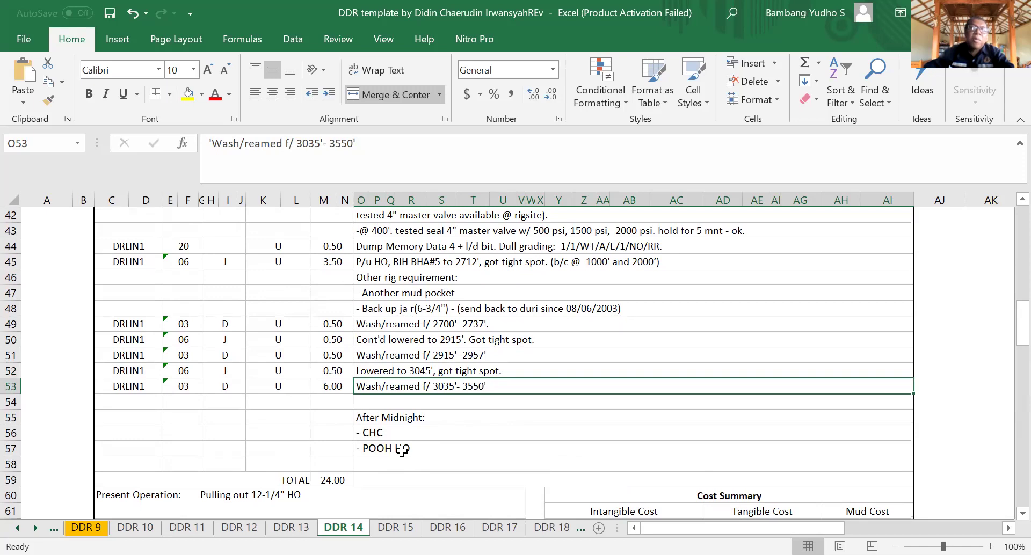
Step: Go through the After Midnight entries CHC and POOH HO, and look over the present operation and cost summary below
{"action": "left_click", "coordinate": [400, 419]}
{"action": "left_click", "coordinate": [399, 436]}
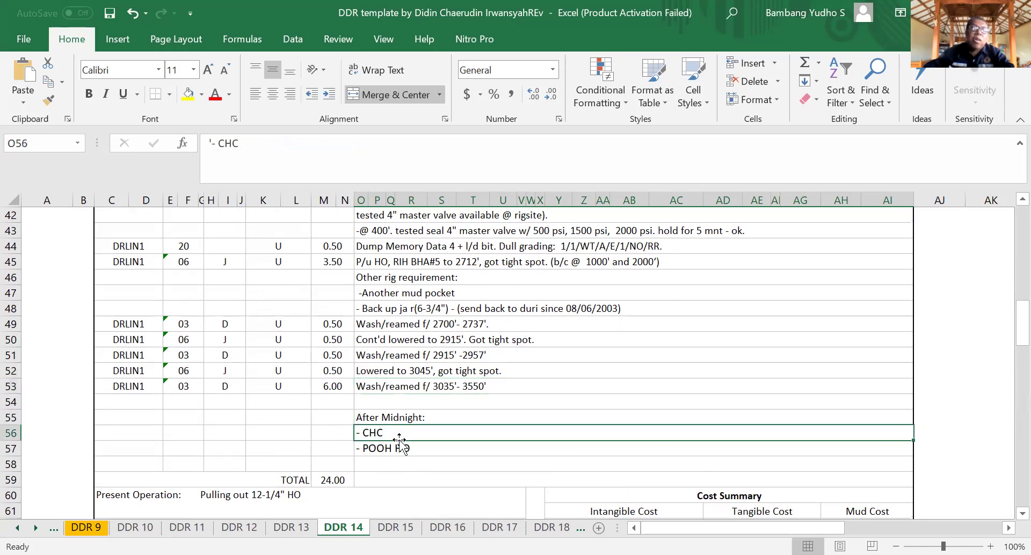
{"action": "left_click", "coordinate": [406, 464]}
{"action": "left_click", "coordinate": [433, 448]}
{"action": "scroll", "coordinate": [446, 429], "scroll_direction": "down", "scroll_amount": 3}
{"action": "scroll", "coordinate": [449, 428], "scroll_direction": "down", "scroll_amount": 3}
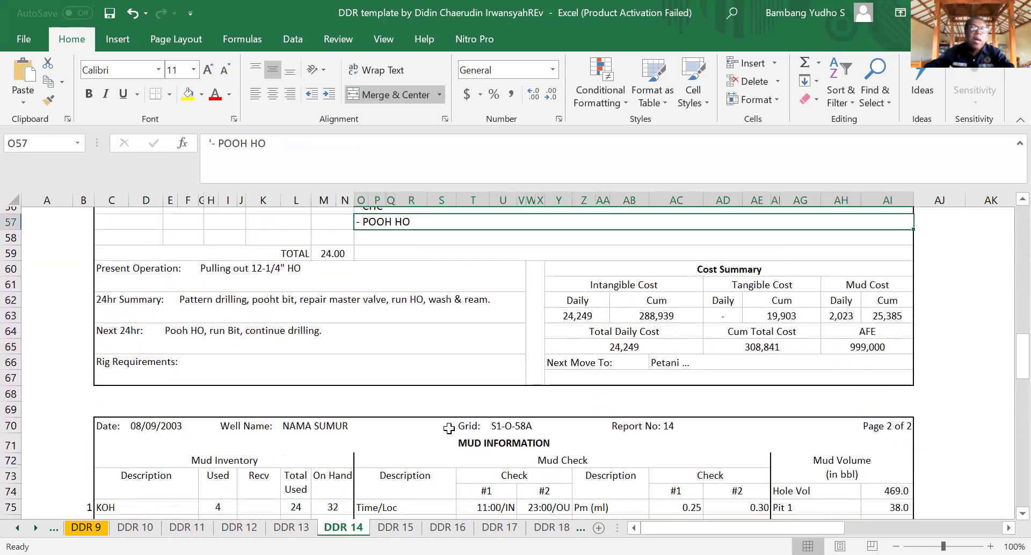
Step: Return to the start of DDR 14 and check its well header, bit, pump and casing data
{"action": "scroll", "coordinate": [449, 429], "scroll_direction": "up", "scroll_amount": 14}
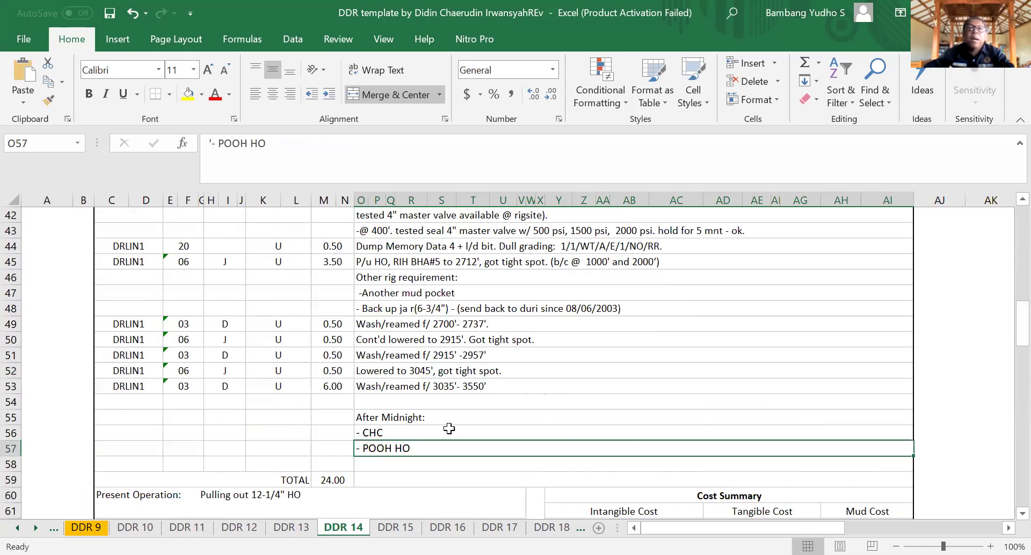
{"action": "scroll", "coordinate": [449, 429], "scroll_direction": "up", "scroll_amount": 6}
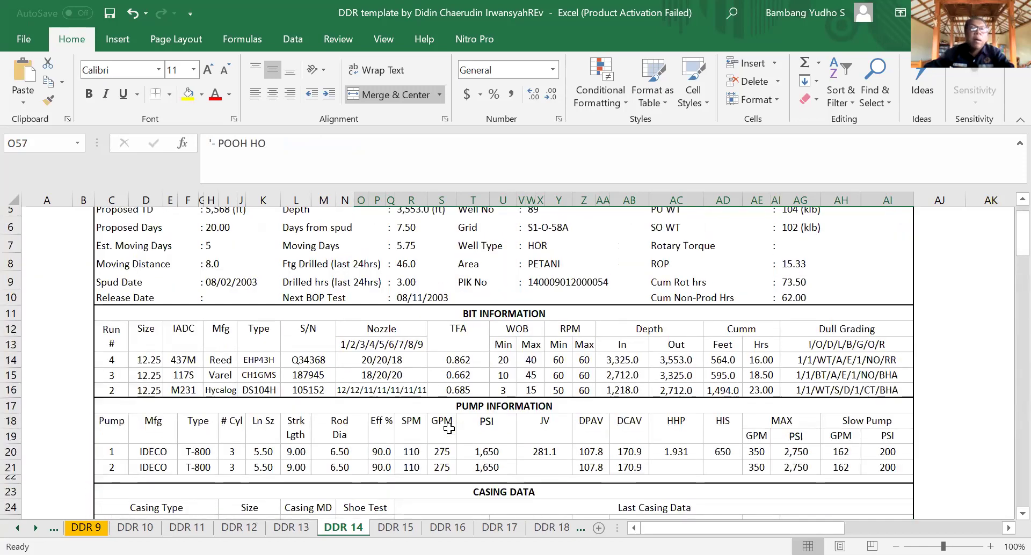
{"action": "scroll", "coordinate": [449, 429], "scroll_direction": "down", "scroll_amount": 3}
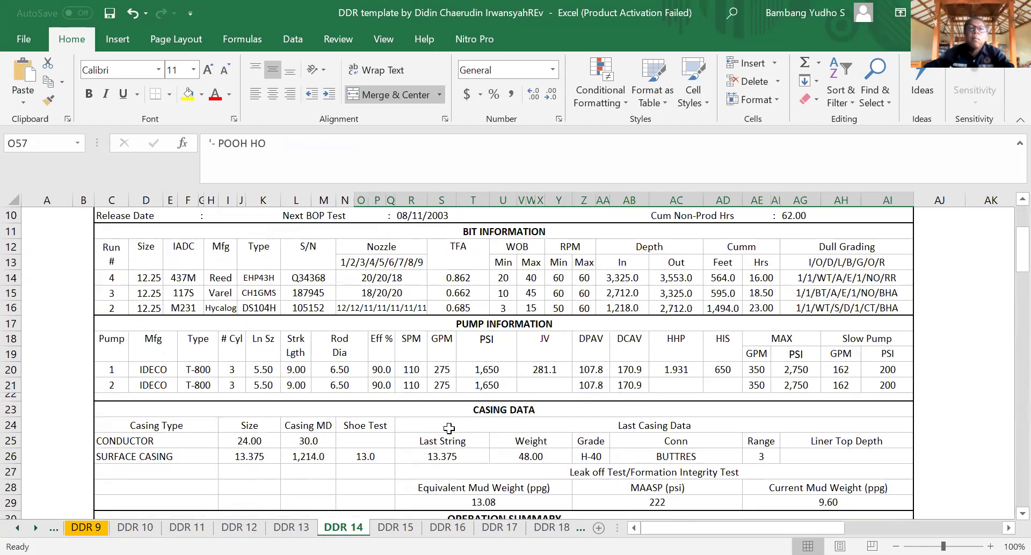
{"action": "scroll", "coordinate": [449, 428], "scroll_direction": "up", "scroll_amount": 3}
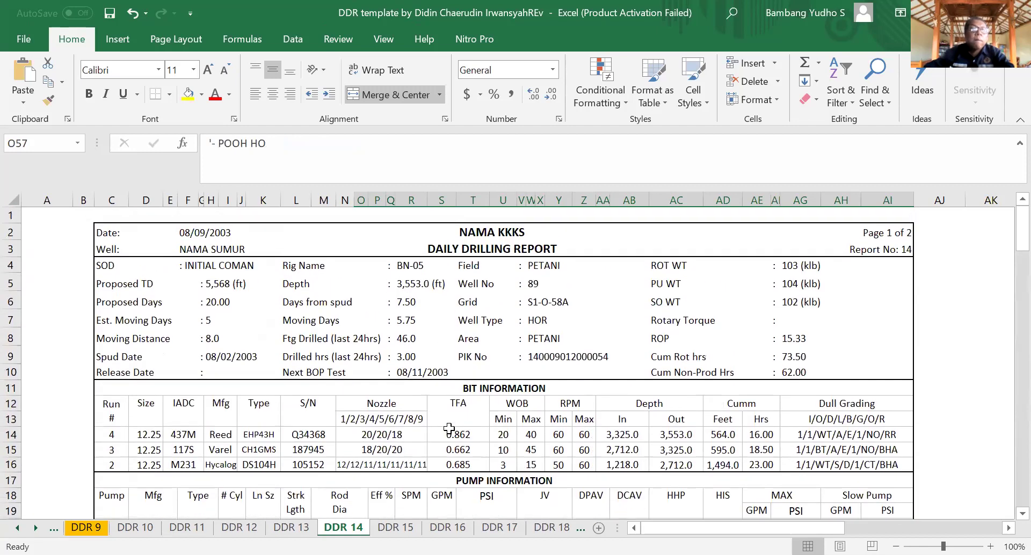
Step: Scan the rest of DDR 14 from the operation summary through the mud information to the drill string and survey tables
{"action": "scroll", "coordinate": [449, 429], "scroll_direction": "down", "scroll_amount": 7}
{"action": "scroll", "coordinate": [450, 428], "scroll_direction": "down", "scroll_amount": 1}
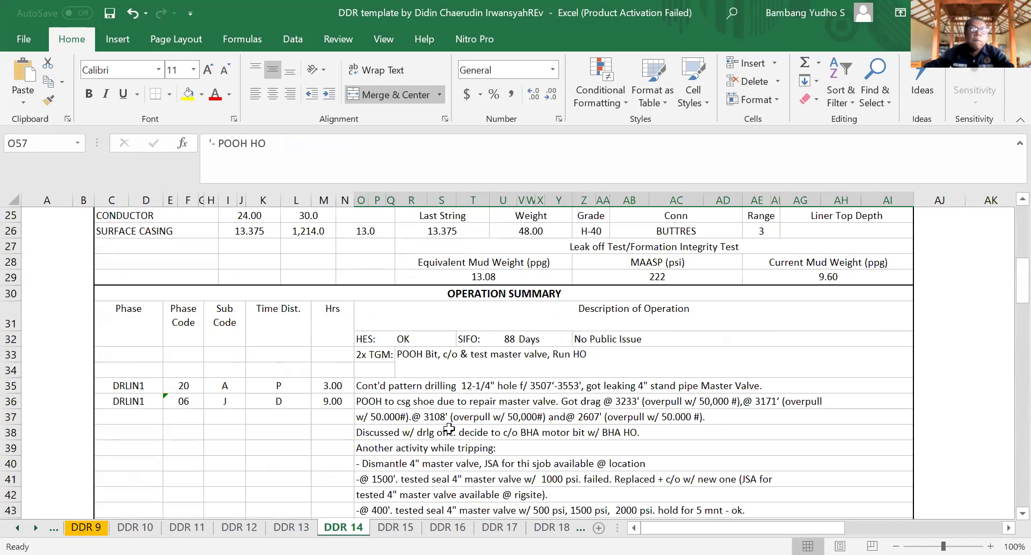
{"action": "scroll", "coordinate": [449, 429], "scroll_direction": "down", "scroll_amount": 6}
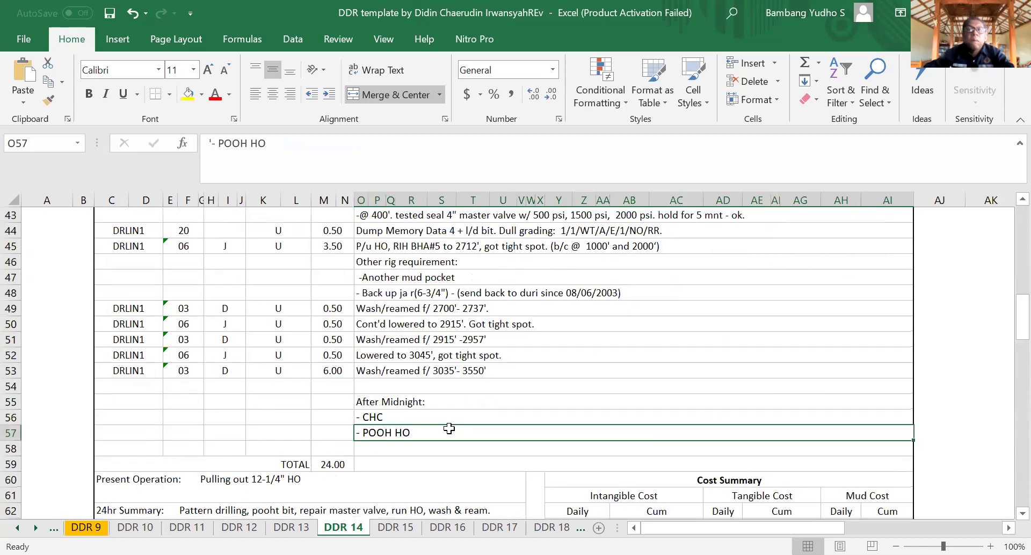
{"action": "scroll", "coordinate": [449, 428], "scroll_direction": "down", "scroll_amount": 5}
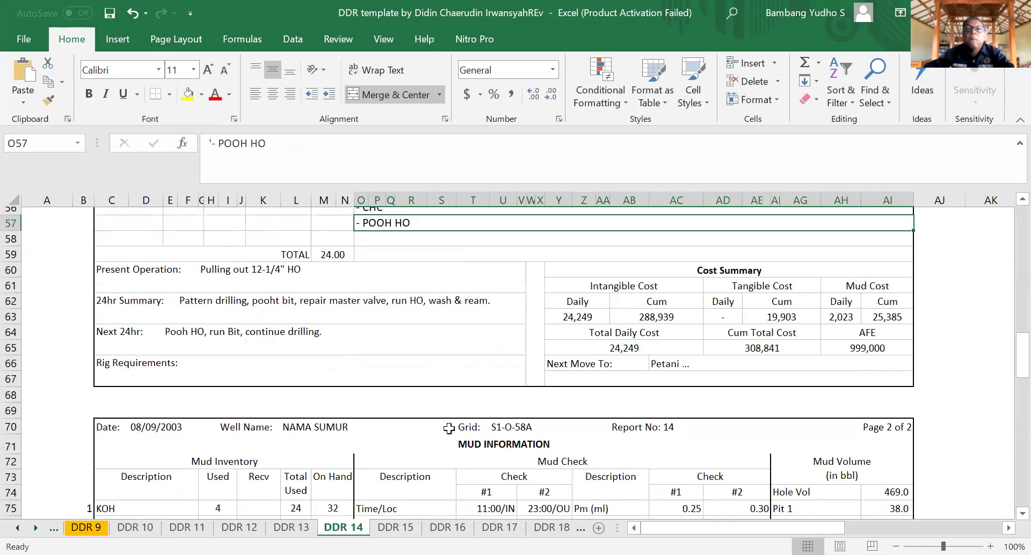
{"action": "scroll", "coordinate": [449, 429], "scroll_direction": "down", "scroll_amount": 4}
{"action": "scroll", "coordinate": [449, 429], "scroll_direction": "down", "scroll_amount": 1}
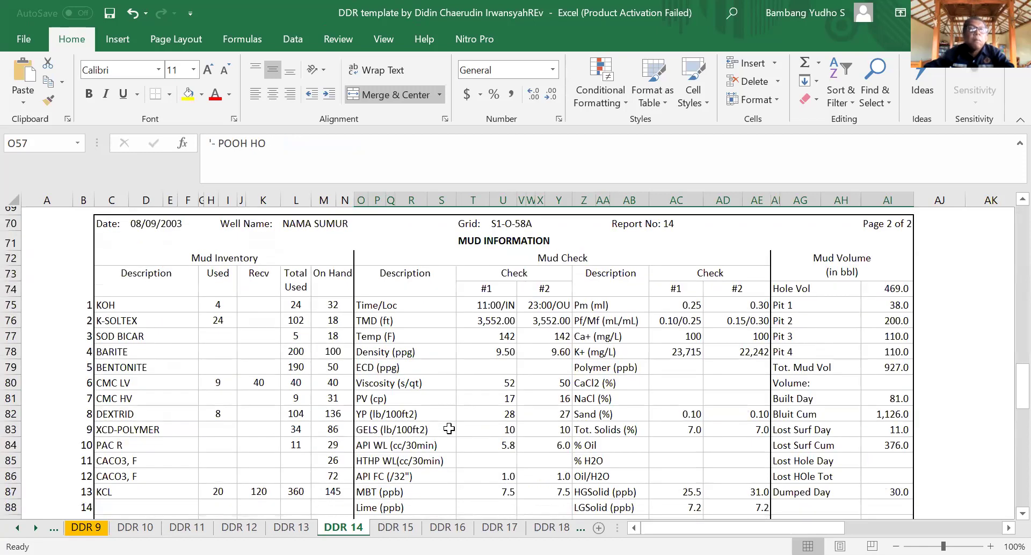
{"action": "scroll", "coordinate": [449, 429], "scroll_direction": "down", "scroll_amount": 5}
{"action": "scroll", "coordinate": [449, 429], "scroll_direction": "down", "scroll_amount": 1}
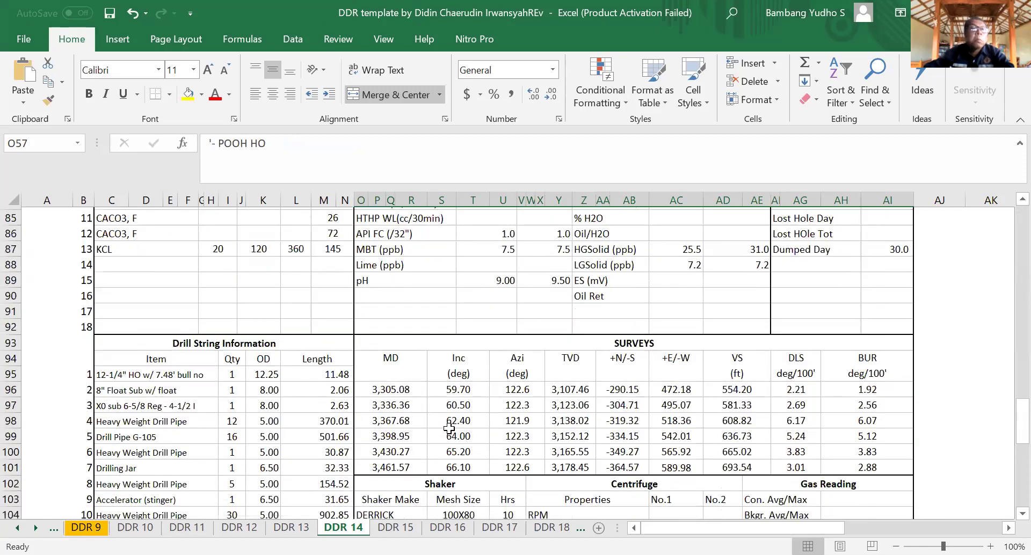
{"action": "scroll", "coordinate": [449, 429], "scroll_direction": "down", "scroll_amount": 2}
{"action": "scroll", "coordinate": [449, 428], "scroll_direction": "down", "scroll_amount": 1}
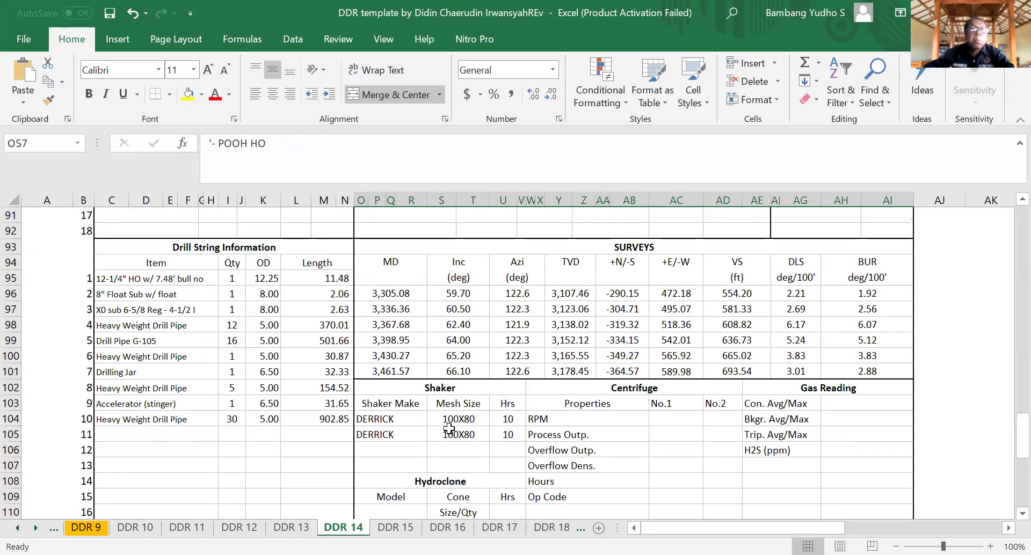
Step: Look back over the page 2 Mud Information section, covering the mud inventory, mud check and mud volume tables
{"action": "scroll", "coordinate": [449, 429], "scroll_direction": "up", "scroll_amount": 4}
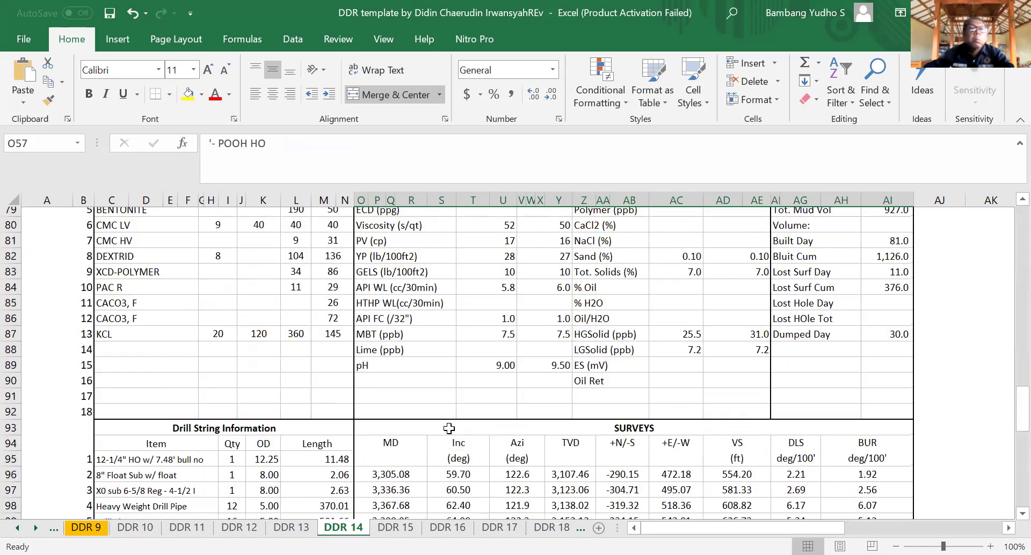
{"action": "scroll", "coordinate": [449, 429], "scroll_direction": "up", "scroll_amount": 2}
{"action": "scroll", "coordinate": [449, 429], "scroll_direction": "up", "scroll_amount": 4}
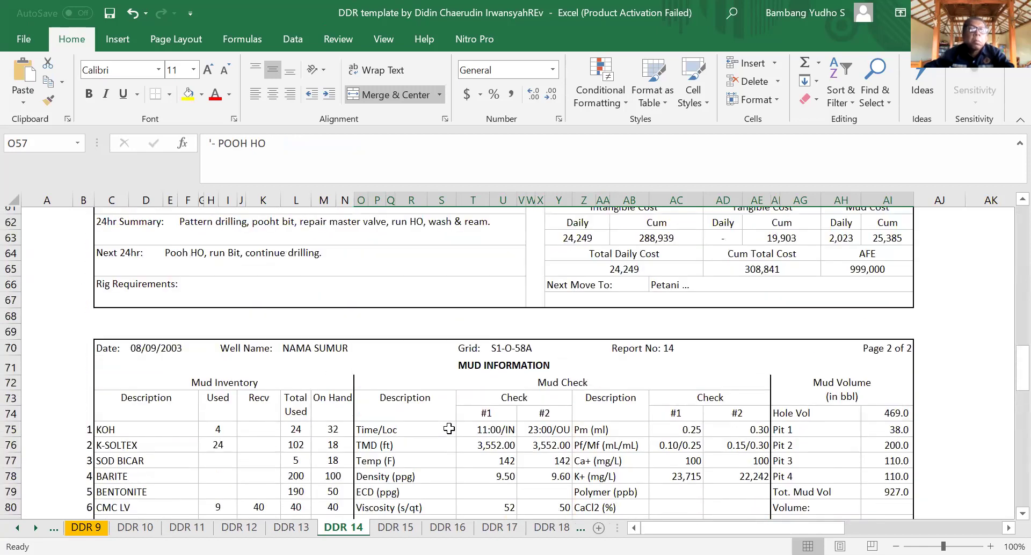
{"action": "scroll", "coordinate": [449, 429], "scroll_direction": "down", "scroll_amount": 5}
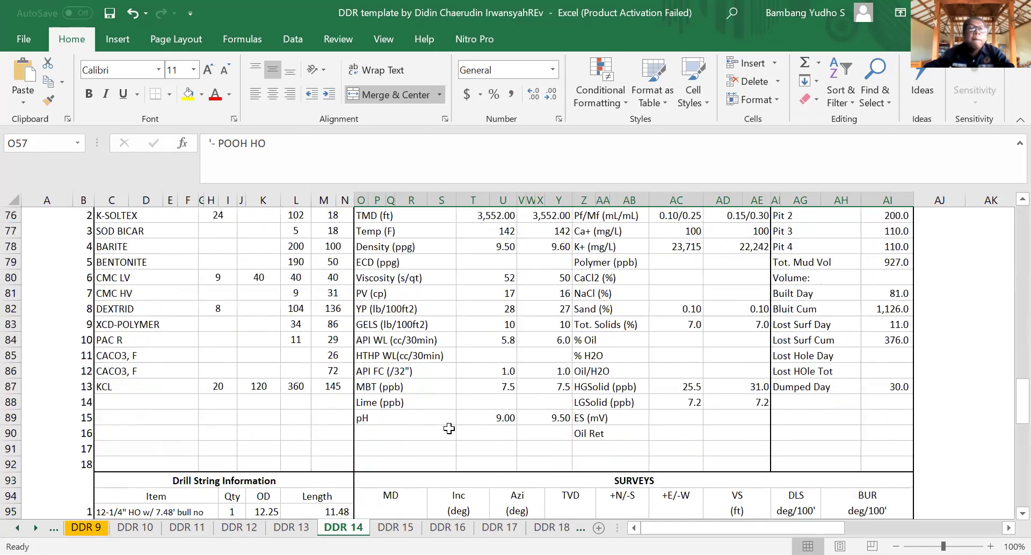
Step: Go through the Drill String Information quantities in DDR 14, item by item from the 12-1/4" HO to the last Heavy Weight Drill Pipe
{"action": "scroll", "coordinate": [449, 429], "scroll_direction": "down", "scroll_amount": 4}
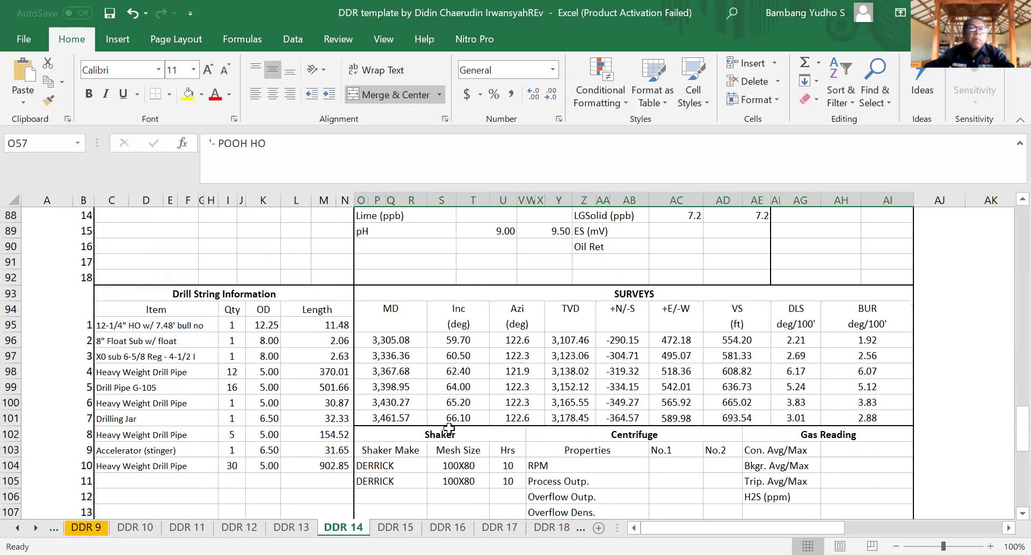
{"action": "scroll", "coordinate": [449, 429], "scroll_direction": "down", "scroll_amount": 2}
{"action": "scroll", "coordinate": [232, 295], "scroll_direction": "up", "scroll_amount": 1}
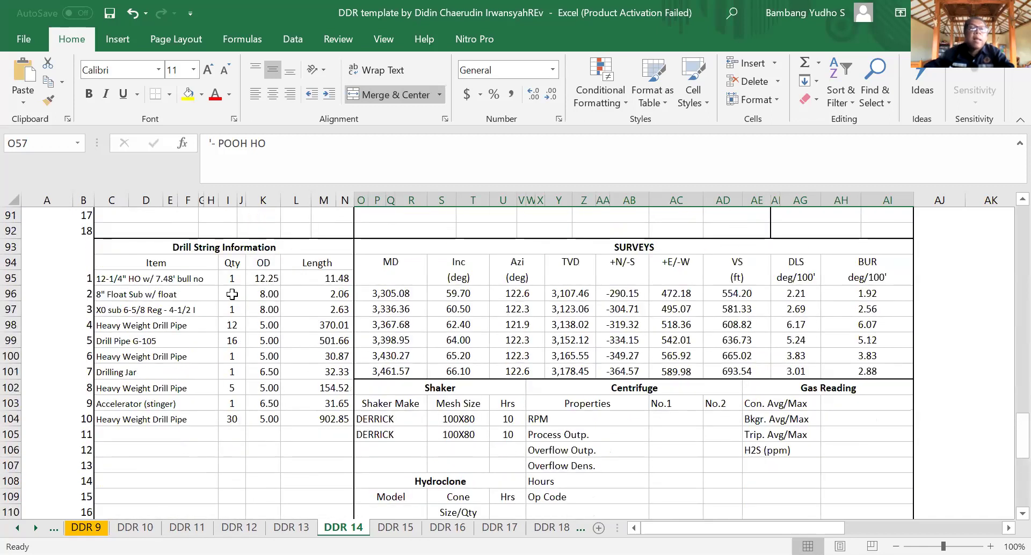
{"action": "left_click", "coordinate": [241, 248]}
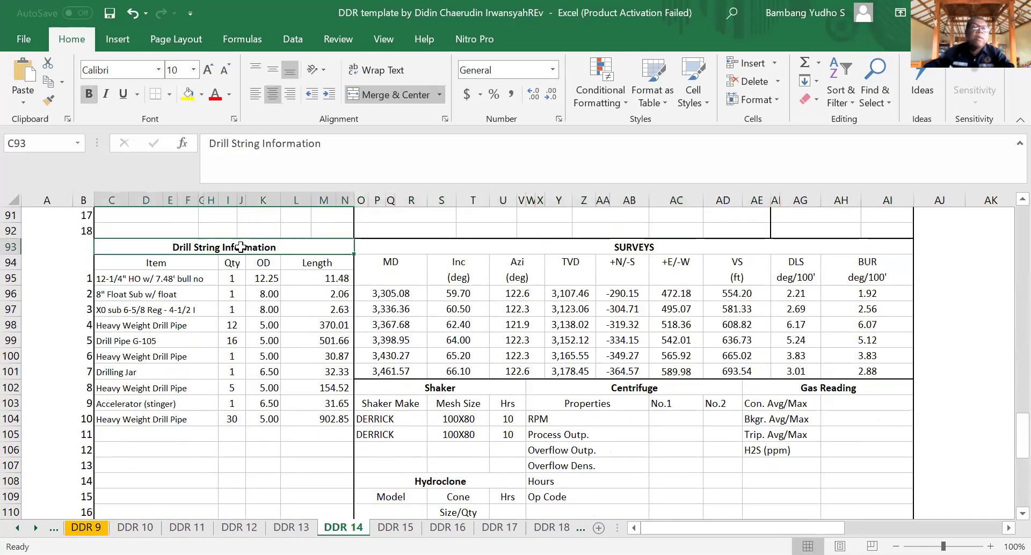
{"action": "left_click", "coordinate": [228, 279]}
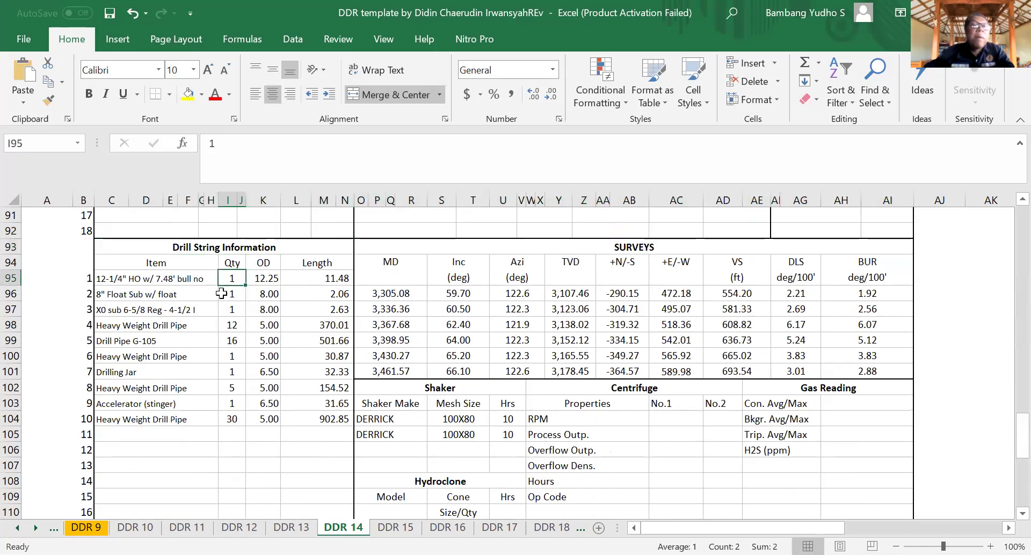
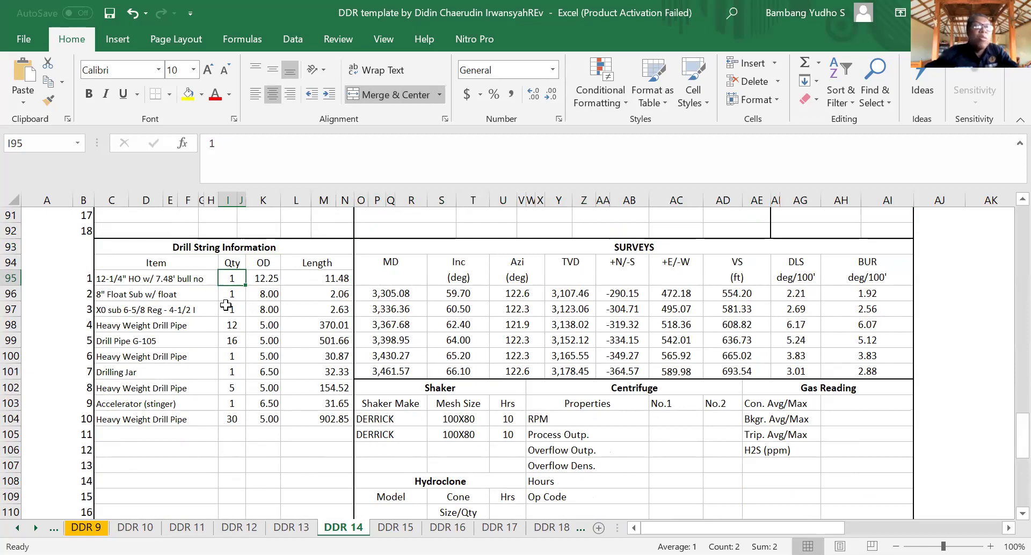
{"action": "key", "text": "Down"}
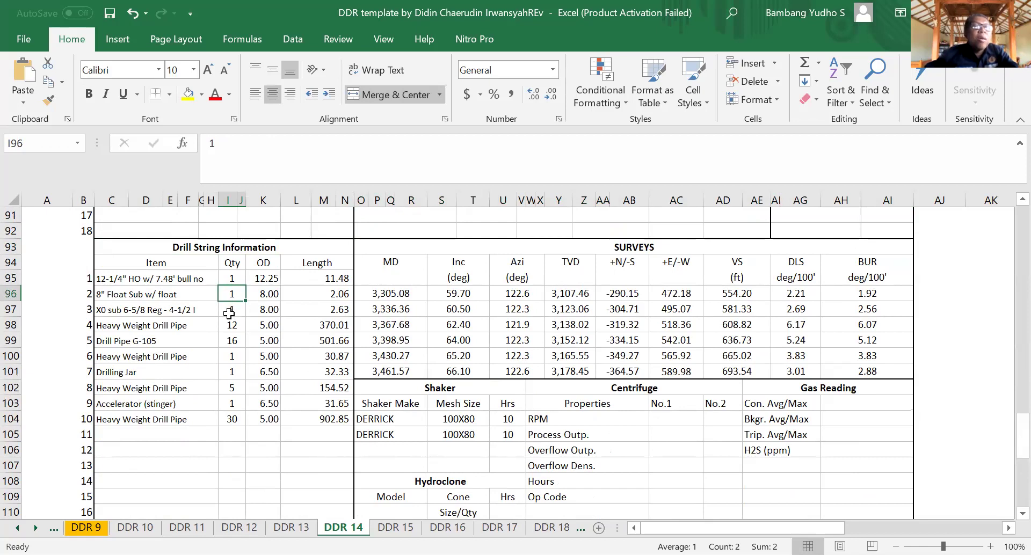
{"action": "left_click", "coordinate": [231, 311]}
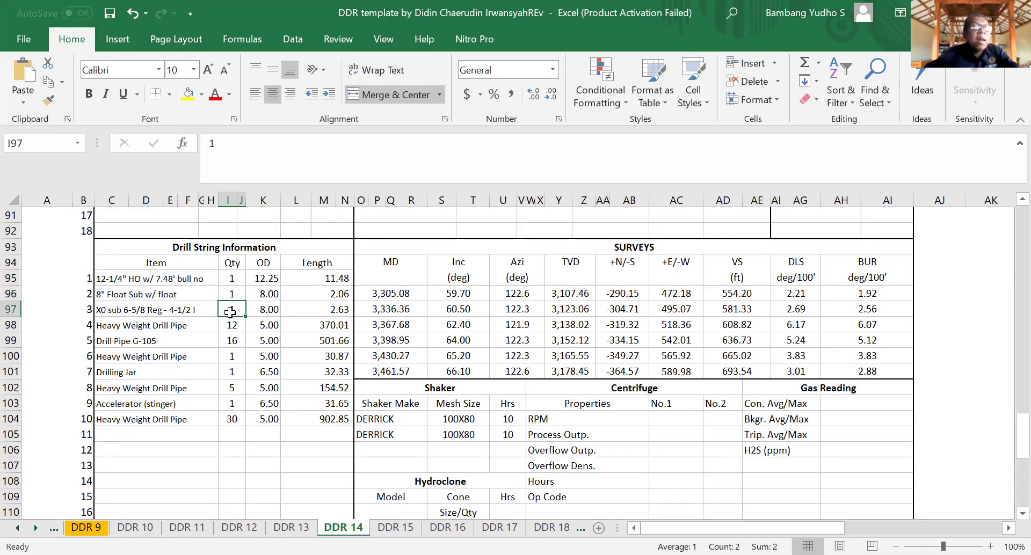
{"action": "left_click", "coordinate": [231, 326]}
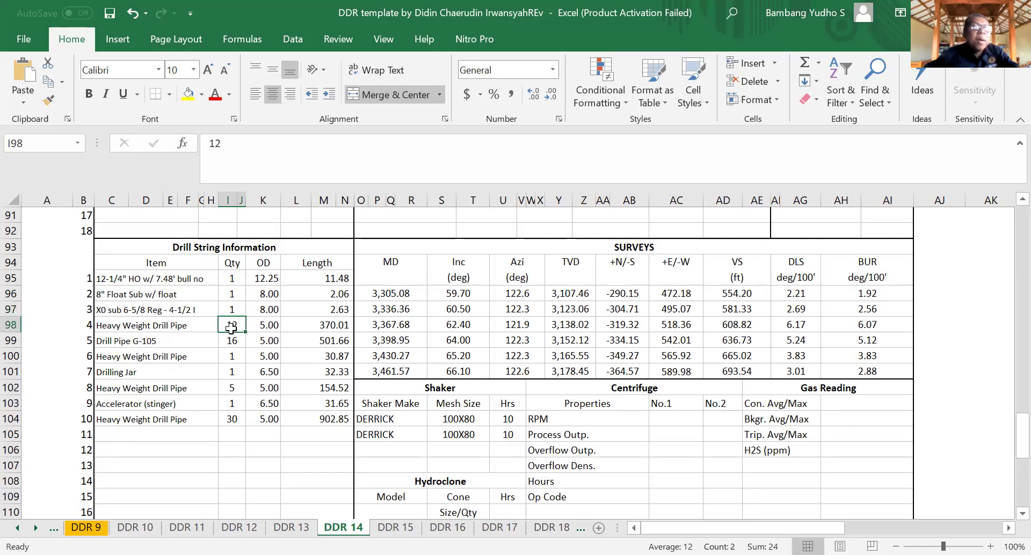
{"action": "left_click", "coordinate": [232, 343]}
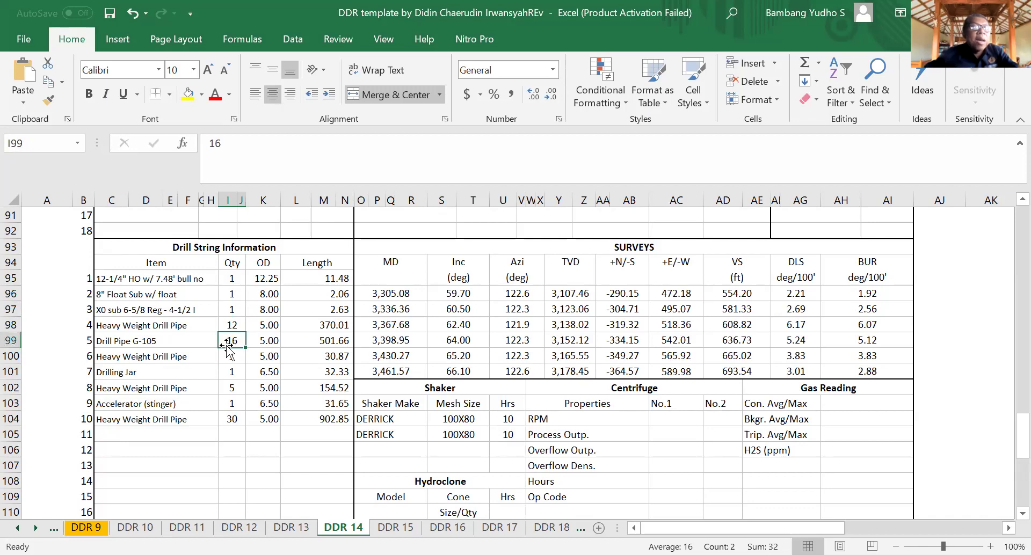
{"action": "left_click", "coordinate": [235, 356]}
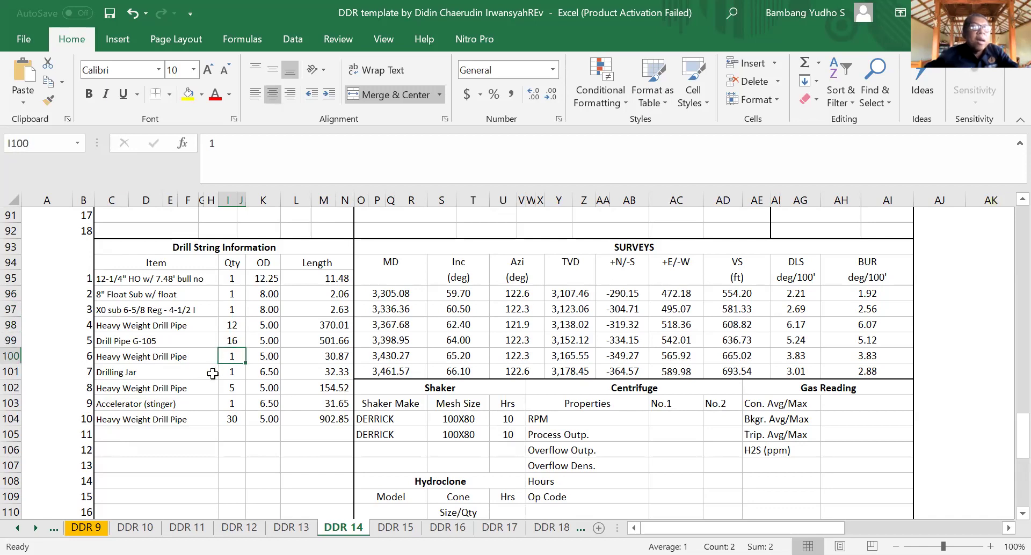
{"action": "left_click", "coordinate": [235, 374]}
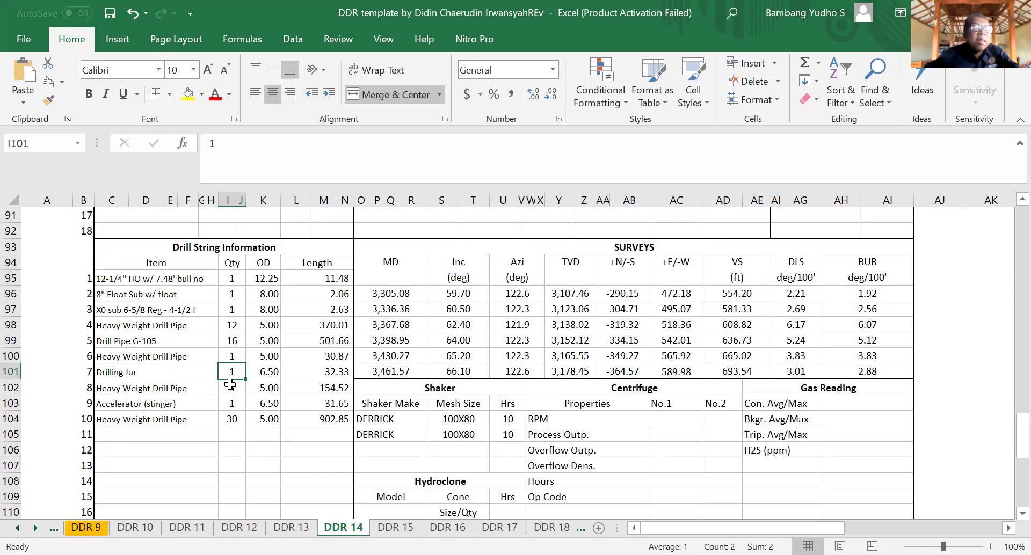
{"action": "left_click", "coordinate": [232, 391]}
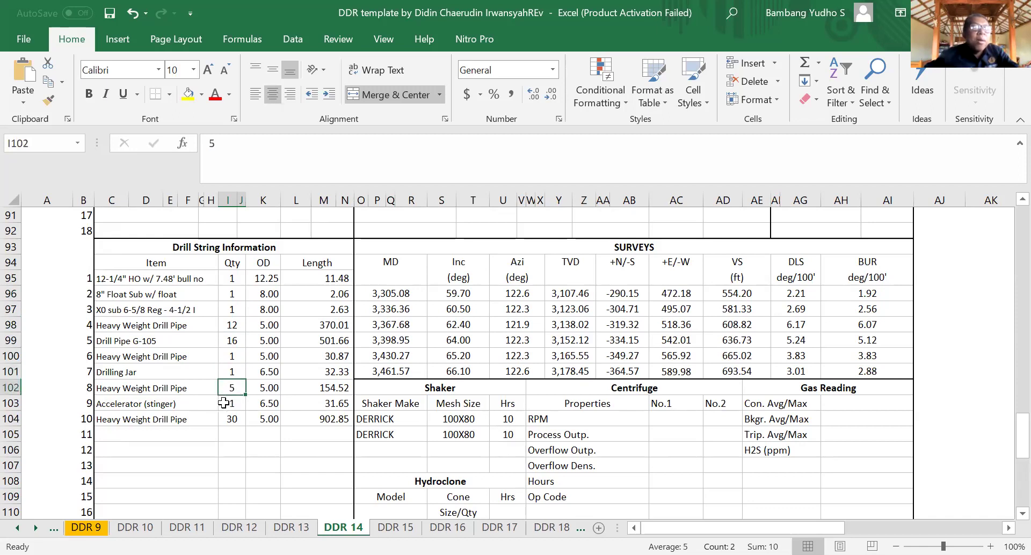
{"action": "left_click", "coordinate": [227, 403]}
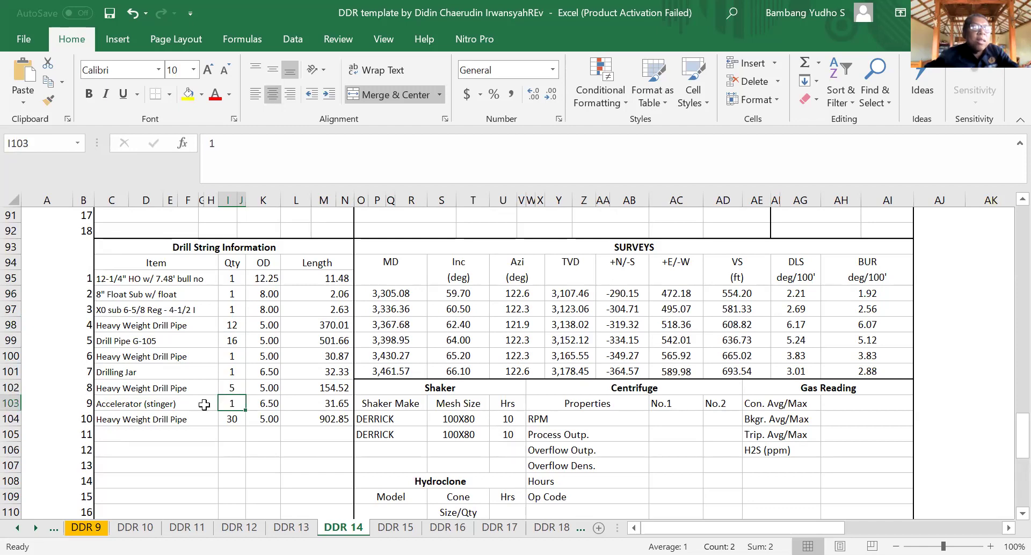
{"action": "left_click", "coordinate": [232, 414]}
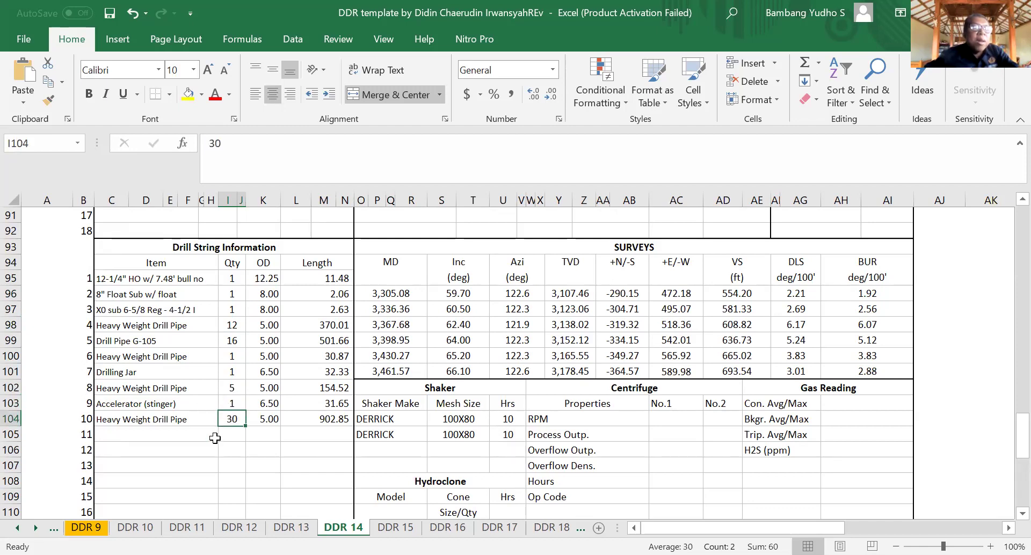
{"action": "left_click", "coordinate": [232, 430]}
{"action": "left_click_drag", "start_coordinate": [233, 430], "coordinate": [221, 487]}
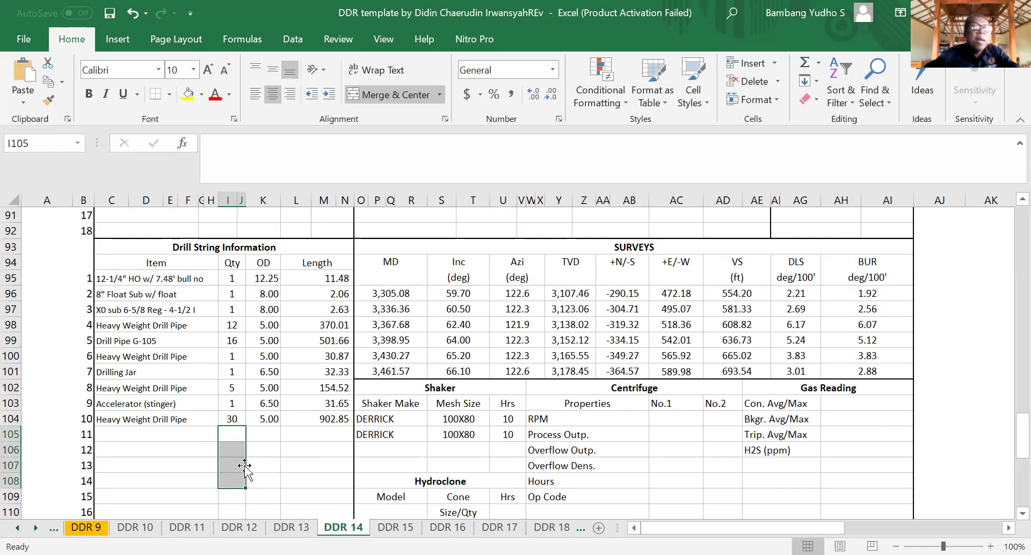
{"action": "left_click", "coordinate": [191, 441]}
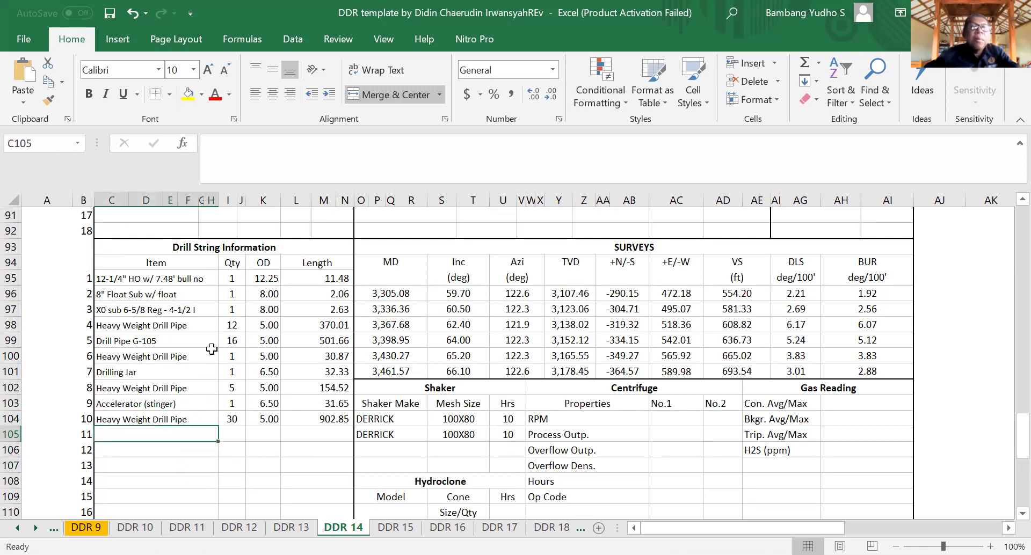
Step: Review the drill string item lengths and inspect the formula behind Total BHA Length
{"action": "left_click", "coordinate": [312, 279]}
{"action": "left_click_drag", "start_coordinate": [311, 305], "coordinate": [313, 425]}
{"action": "scroll", "coordinate": [262, 475], "scroll_direction": "down", "scroll_amount": 2}
{"action": "scroll", "coordinate": [262, 474], "scroll_direction": "down", "scroll_amount": 3}
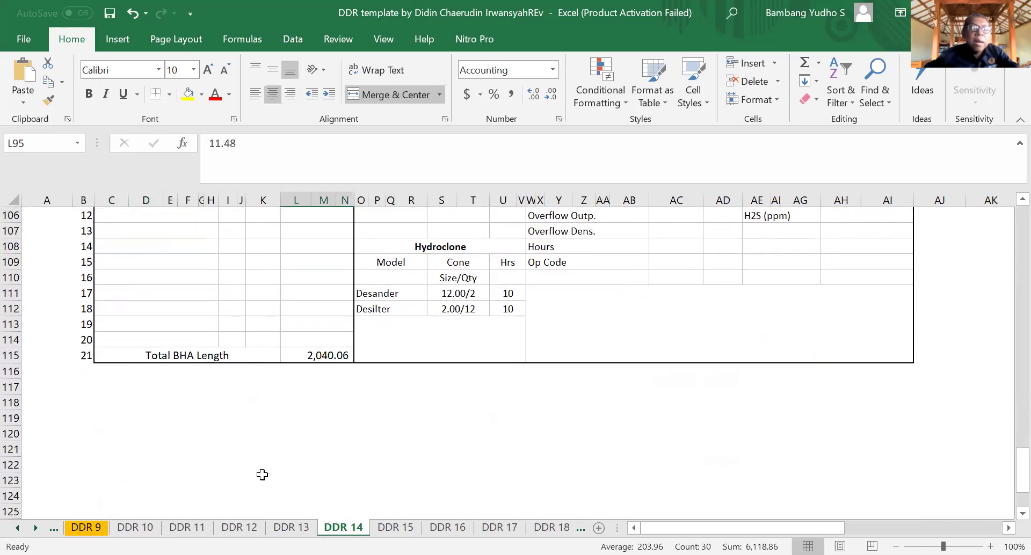
{"action": "scroll", "coordinate": [261, 476], "scroll_direction": "up", "scroll_amount": 1}
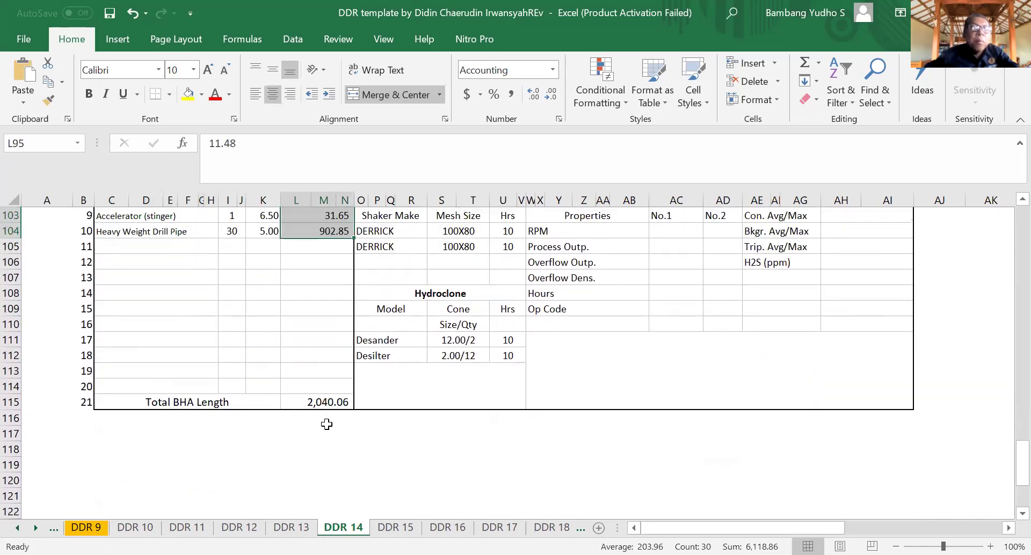
{"action": "left_click", "coordinate": [312, 402]}
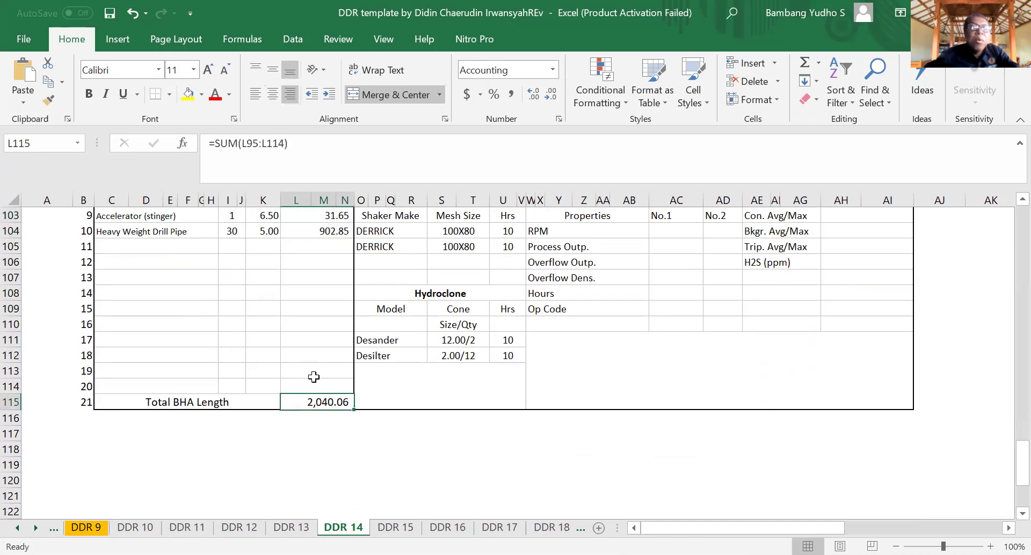
Step: Look over the SURVEYS table from MD to BUR, together with the shaker, centrifuge and gas reading sections below
{"action": "scroll", "coordinate": [313, 377], "scroll_direction": "up", "scroll_amount": 5}
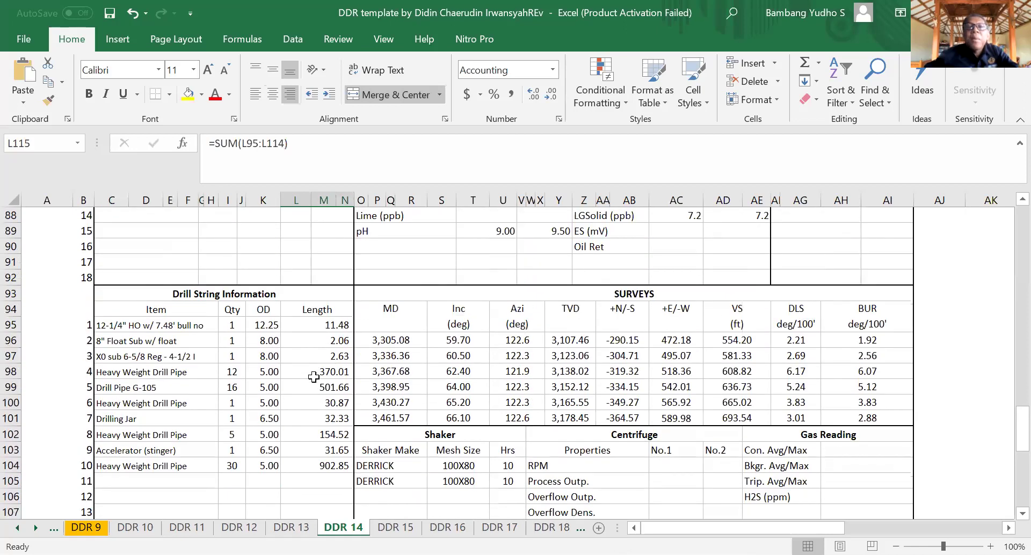
{"action": "scroll", "coordinate": [333, 349], "scroll_direction": "down", "scroll_amount": 1}
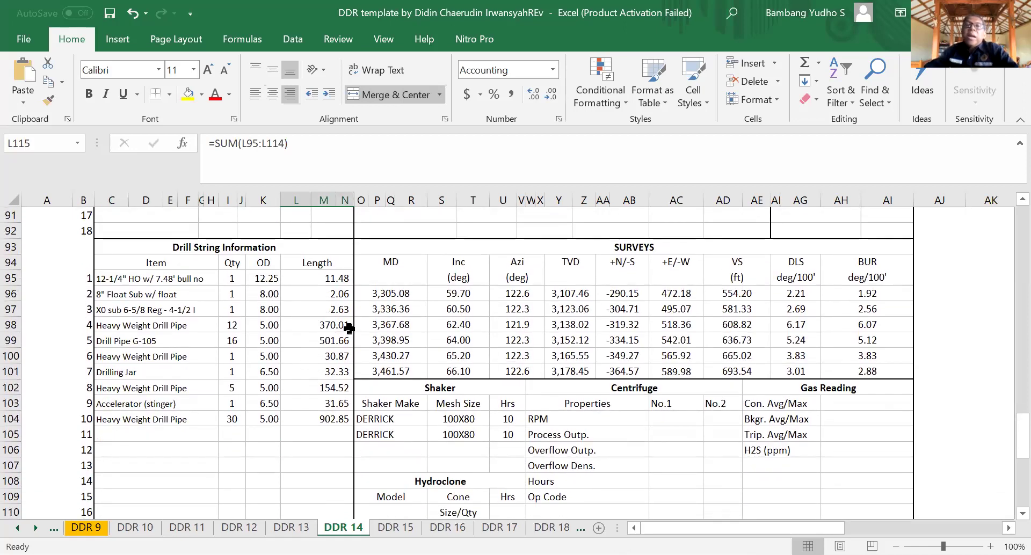
{"action": "left_click_drag", "start_coordinate": [370, 266], "coordinate": [408, 314]}
{"action": "left_click_drag", "start_coordinate": [532, 296], "coordinate": [908, 376]}
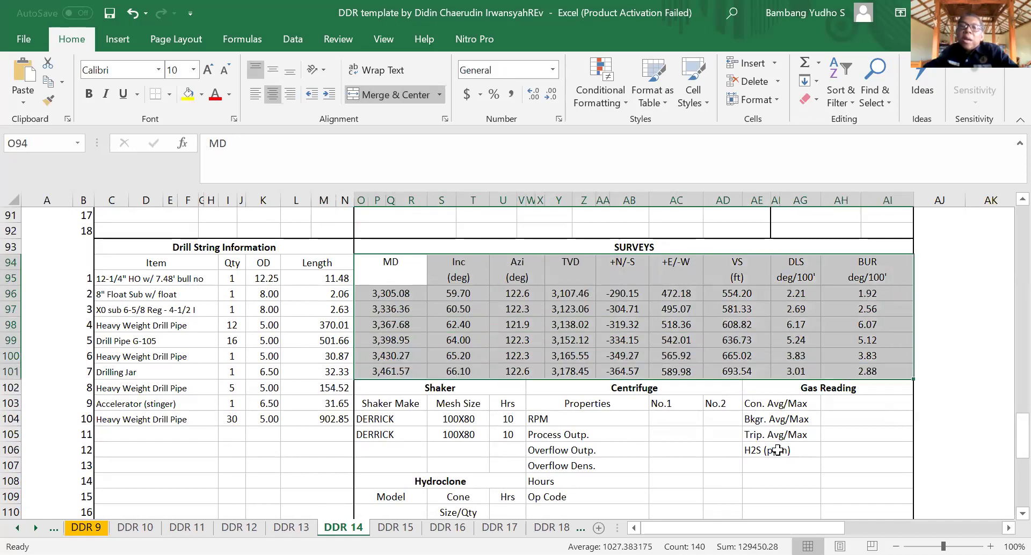
{"action": "left_click", "coordinate": [664, 477]}
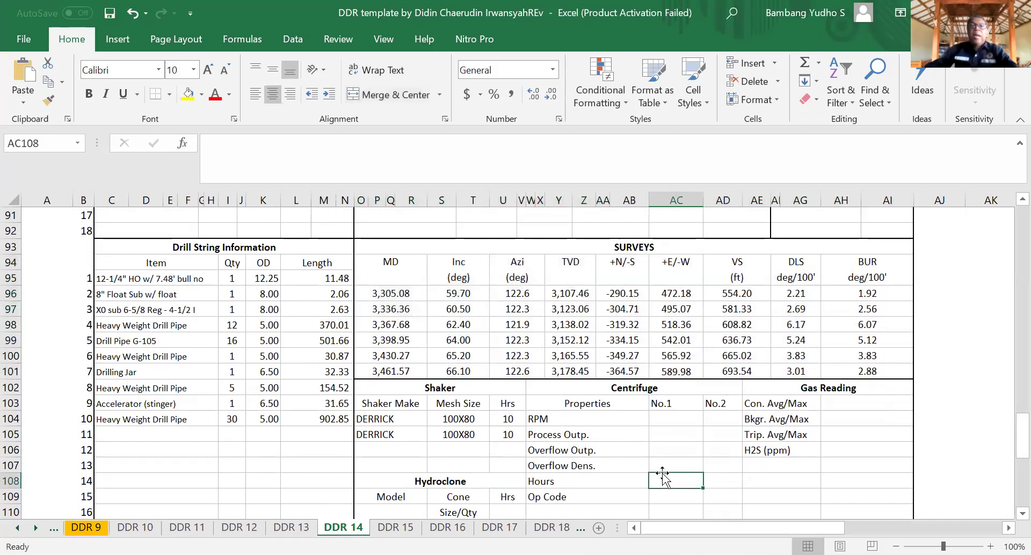
{"action": "scroll", "coordinate": [664, 477], "scroll_direction": "up", "scroll_amount": 1}
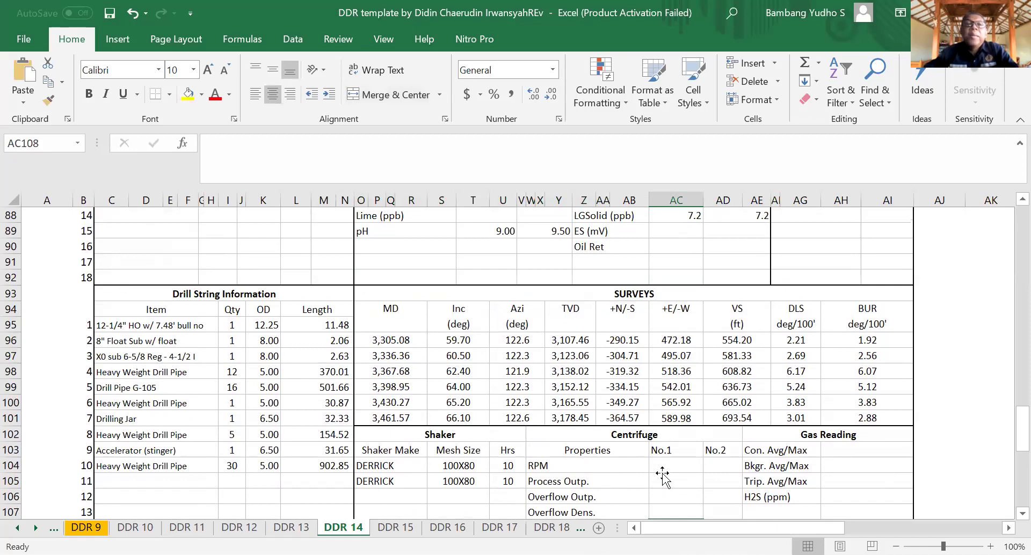
{"action": "scroll", "coordinate": [663, 476], "scroll_direction": "down", "scroll_amount": 1}
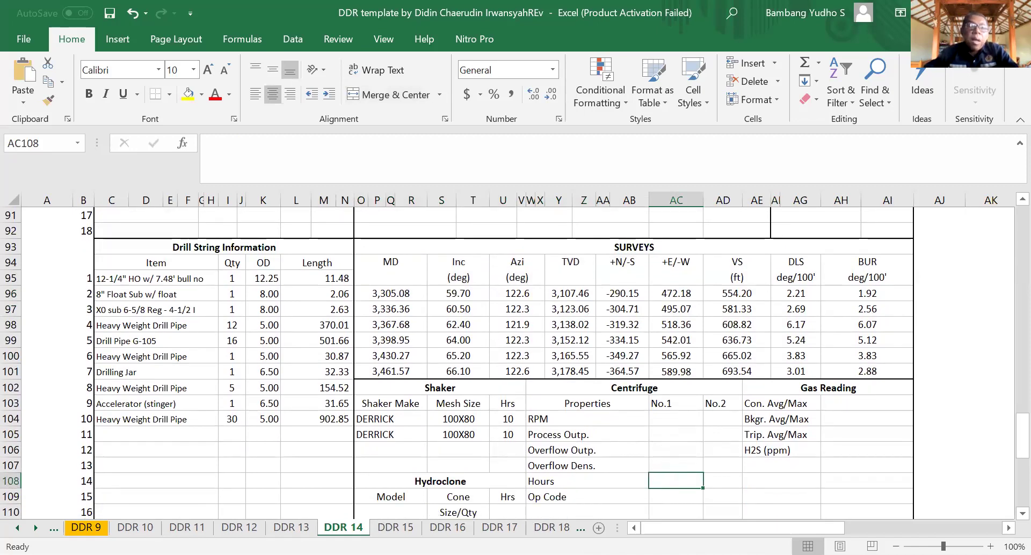
Step: Mark the DDR 14 sheet as covered by colouring its tab standard orange
{"action": "right_click", "coordinate": [353, 526]}
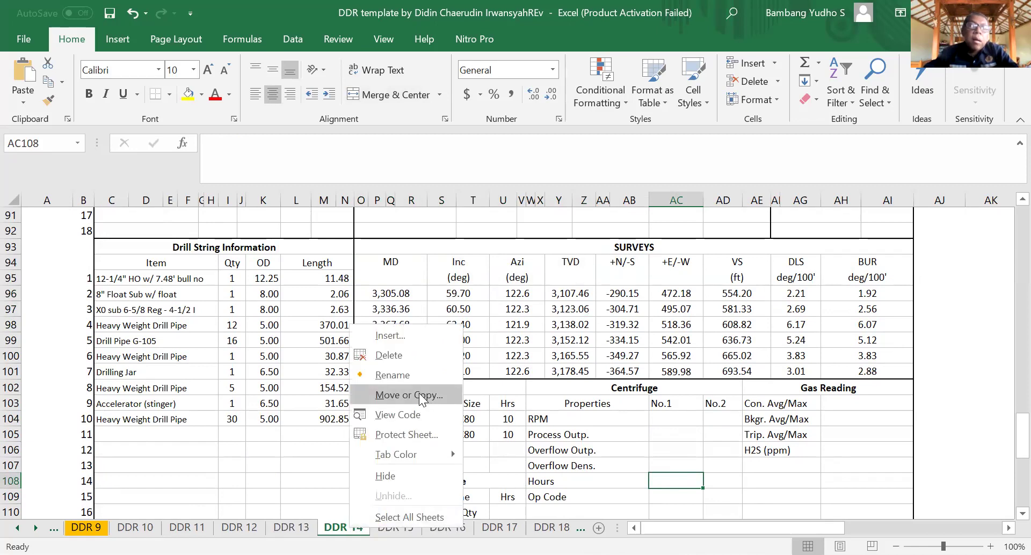
{"action": "mouse_move", "coordinate": [420, 454]}
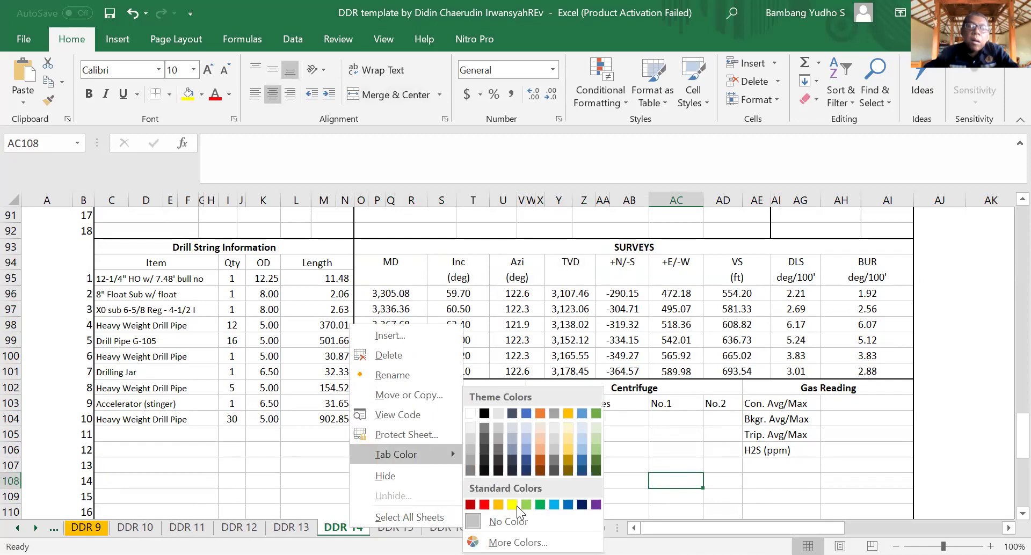
{"action": "left_click", "coordinate": [494, 507]}
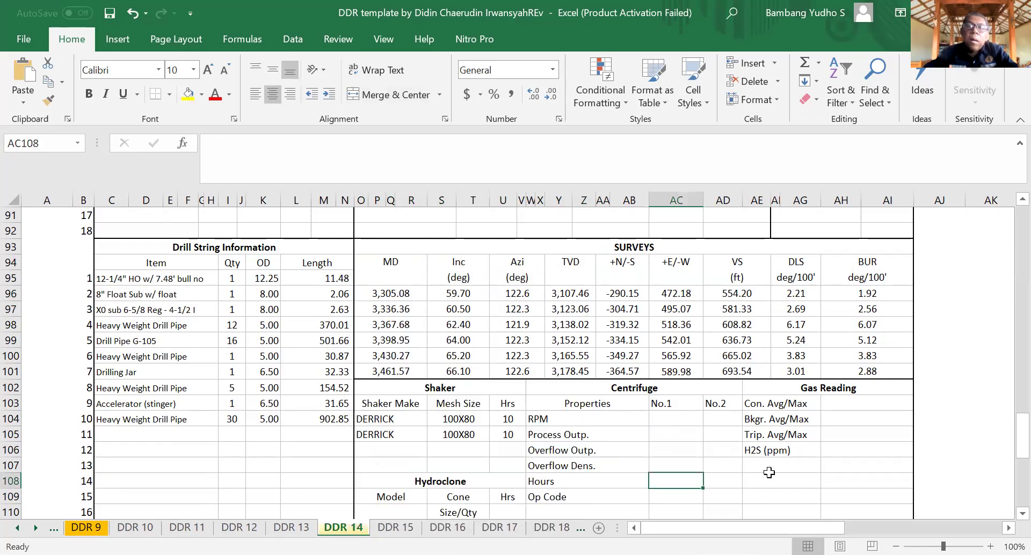
{"action": "left_click", "coordinate": [757, 480]}
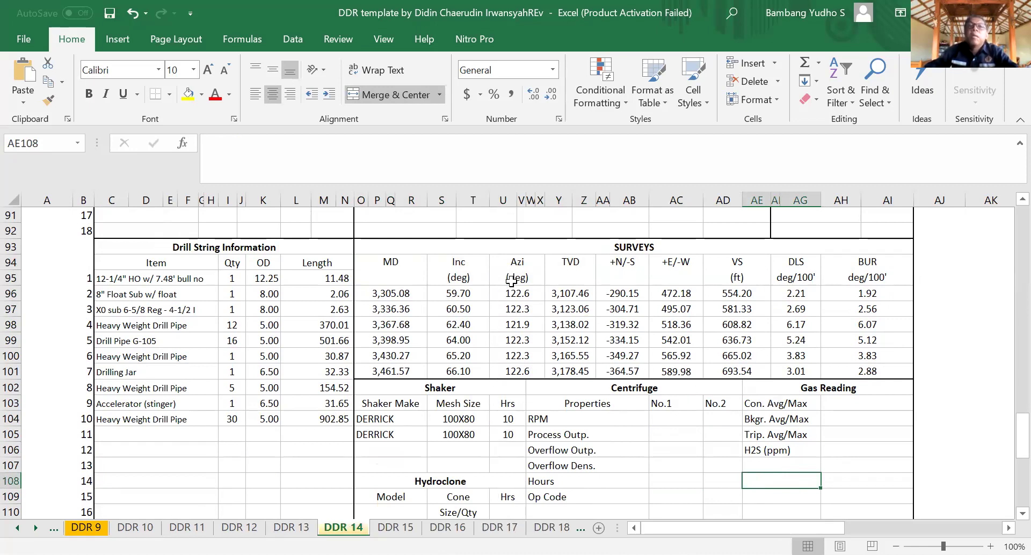
{"action": "scroll", "coordinate": [516, 224], "scroll_direction": "up", "scroll_amount": 3}
{"action": "scroll", "coordinate": [516, 225], "scroll_direction": "down", "scroll_amount": 2}
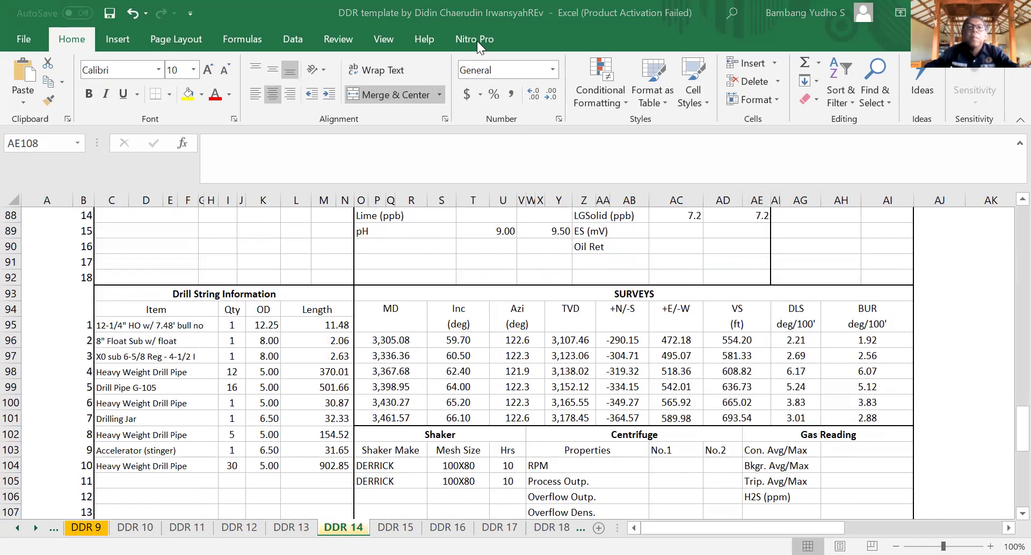
Step: Switch to the Word document "Diktat DDR PEM Akamigas calibri" and correct "seberta" to "beserta" in BAB IV's Capaian Pembelajaran Mata Kuliah paragraph
{"action": "key", "text": "alt+Tab"}
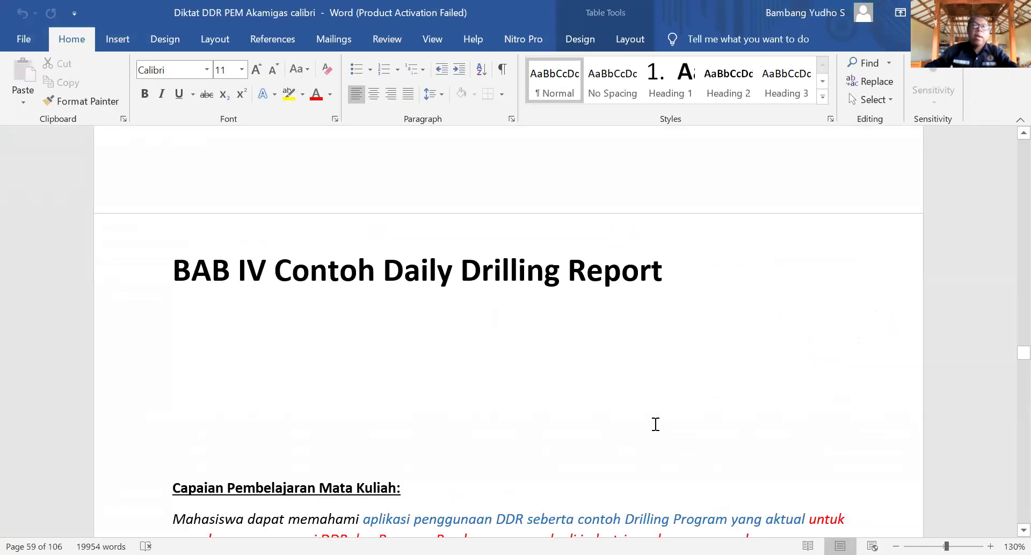
{"action": "scroll", "coordinate": [656, 424], "scroll_direction": "down", "scroll_amount": 5}
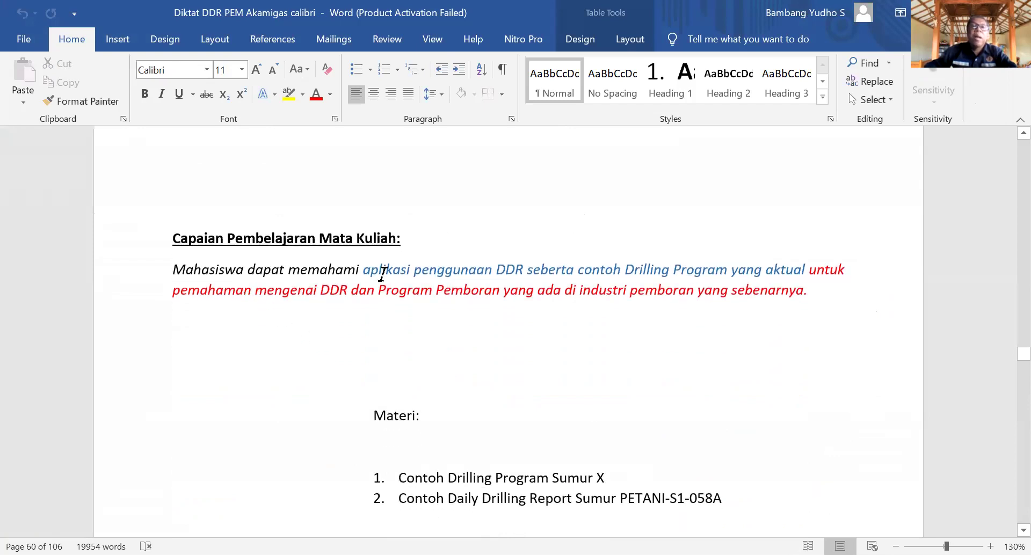
{"action": "left_click", "coordinate": [533, 271]}
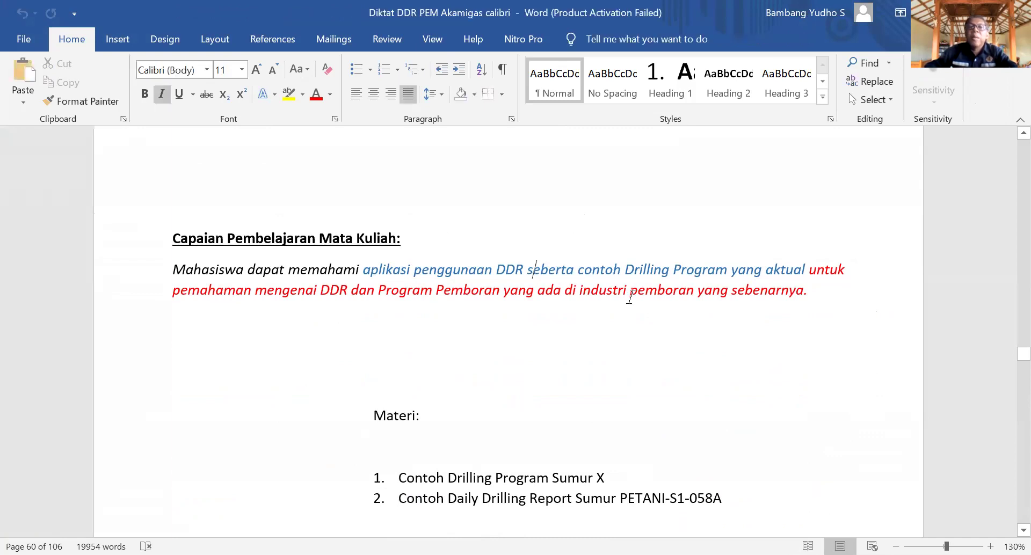
{"action": "key", "text": "BackSpace"}
{"action": "type", "text": "b"}
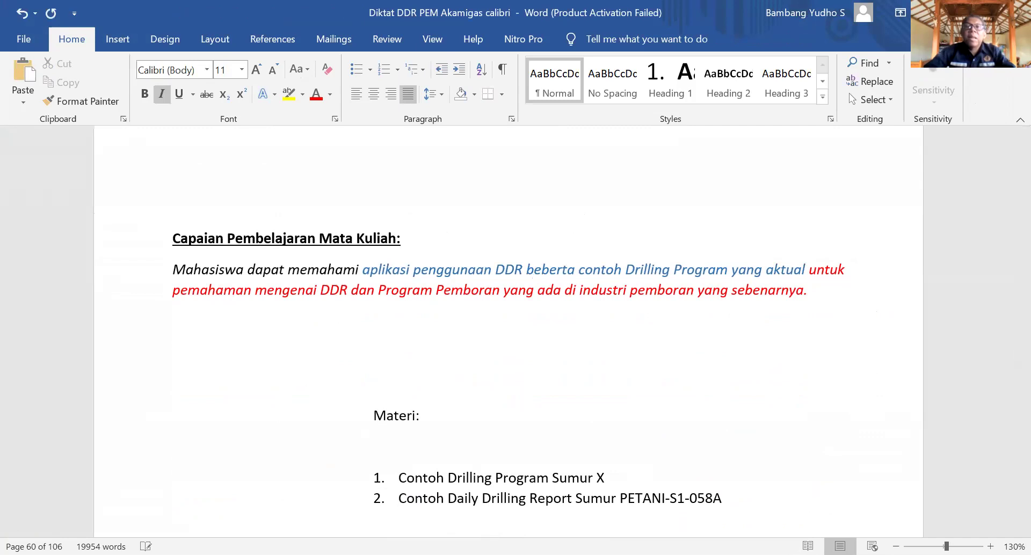
{"action": "key", "text": "BackSpace"}
{"action": "type", "text": "s"}
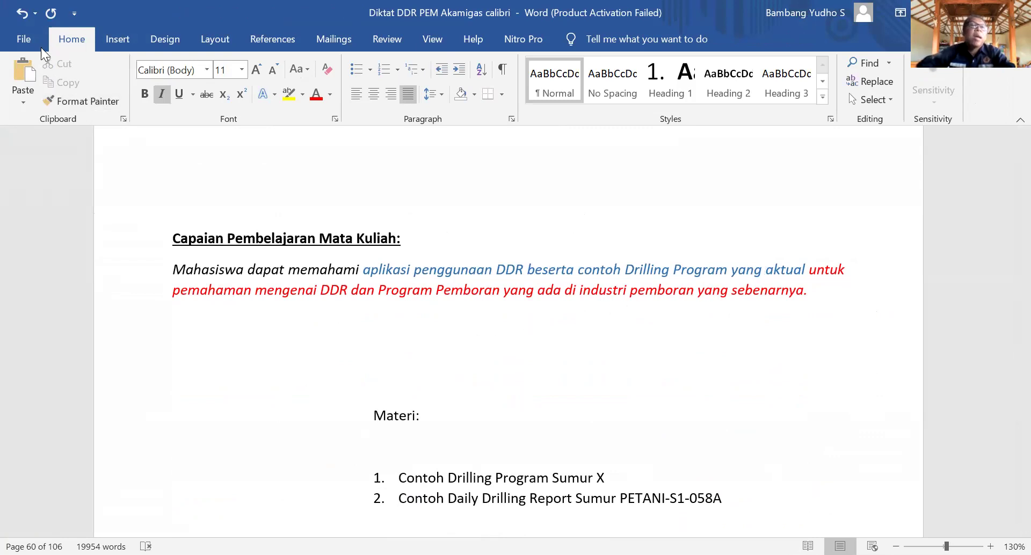
Step: Save the corrected course handout document
{"action": "left_click", "coordinate": [27, 40]}
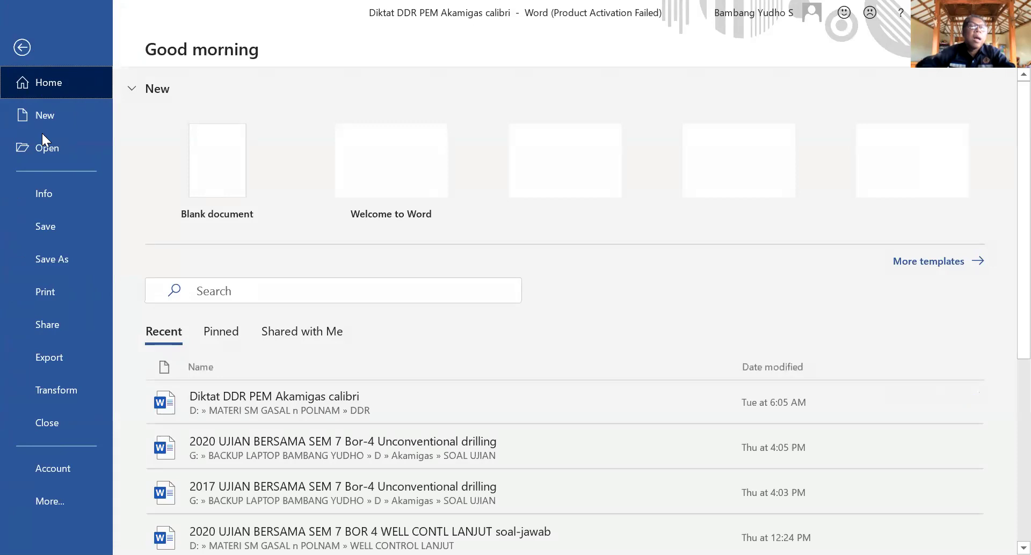
{"action": "left_click", "coordinate": [53, 227]}
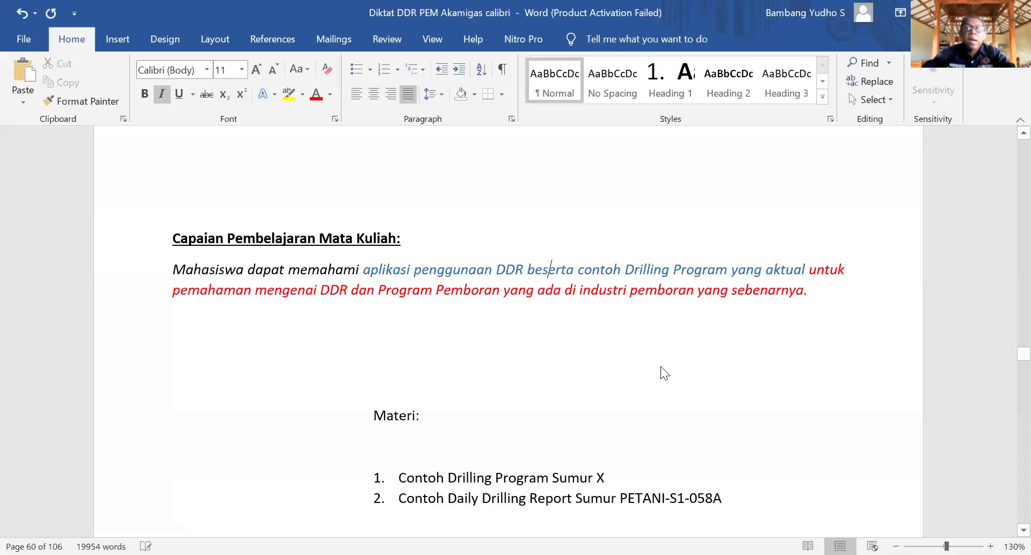
Step: Read through BAB IV from the Materi list and section 4.1 on Sumur X to Tabel 4.1 Rangkuman Program Pemboran
{"action": "scroll", "coordinate": [660, 366], "scroll_direction": "down", "scroll_amount": 3}
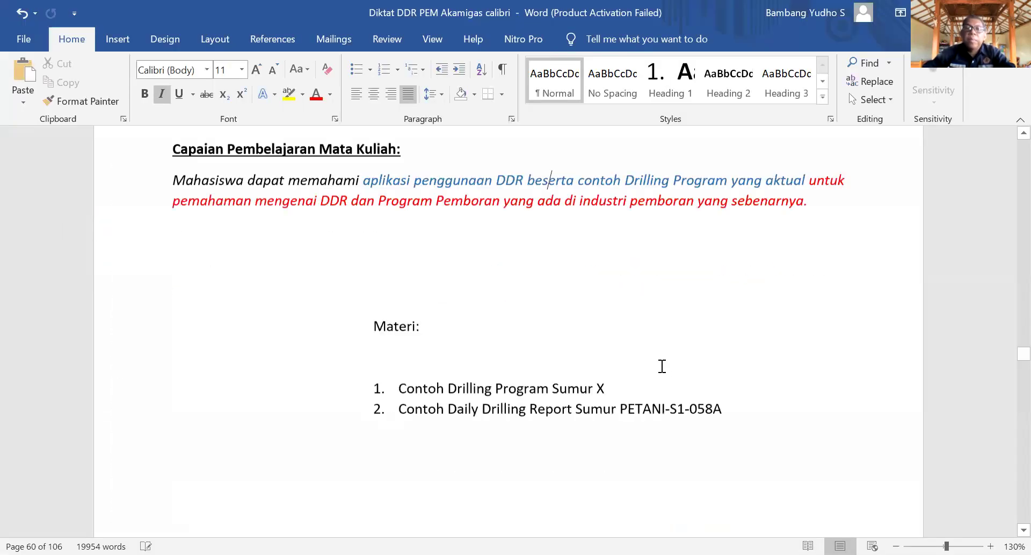
{"action": "left_click", "coordinate": [662, 367]}
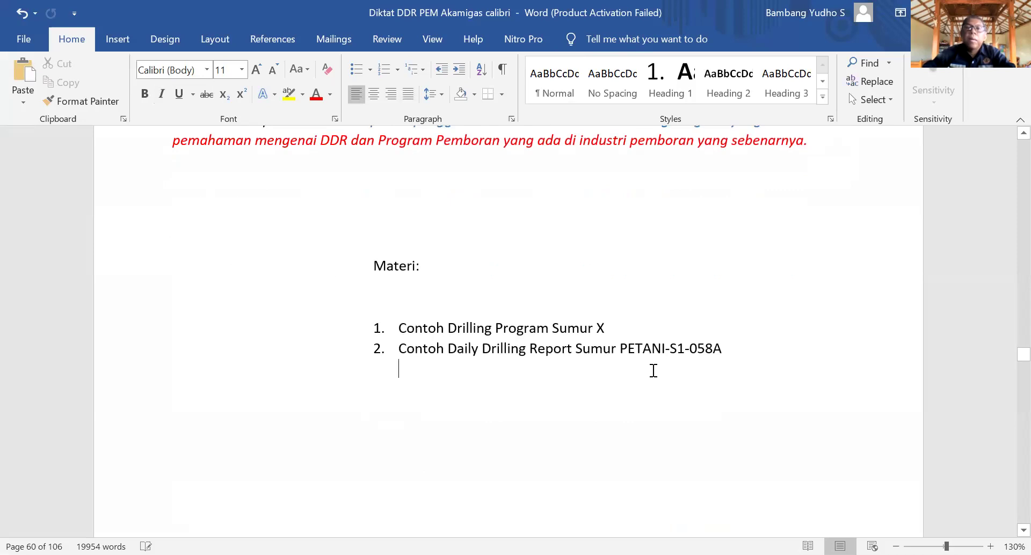
{"action": "scroll", "coordinate": [654, 371], "scroll_direction": "down", "scroll_amount": 2}
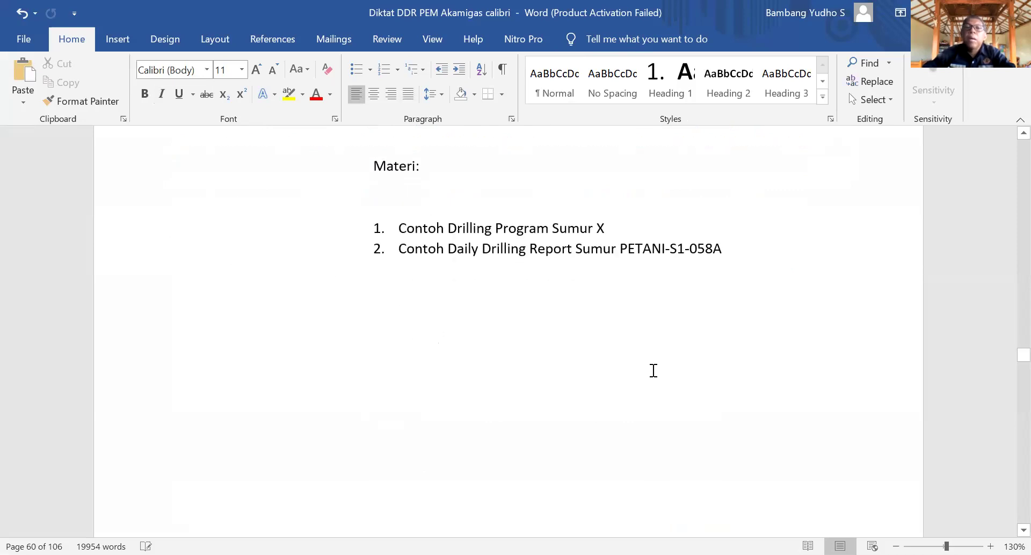
{"action": "scroll", "coordinate": [653, 371], "scroll_direction": "down", "scroll_amount": 5}
{"action": "scroll", "coordinate": [654, 371], "scroll_direction": "down", "scroll_amount": 4}
{"action": "scroll", "coordinate": [654, 371], "scroll_direction": "down", "scroll_amount": 3}
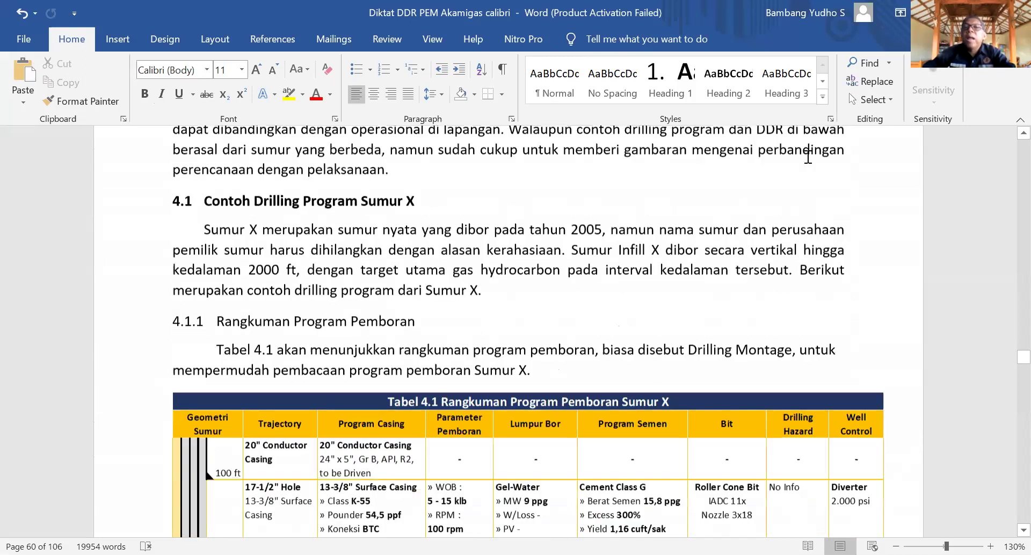
{"action": "scroll", "coordinate": [808, 156], "scroll_direction": "down", "scroll_amount": 5}
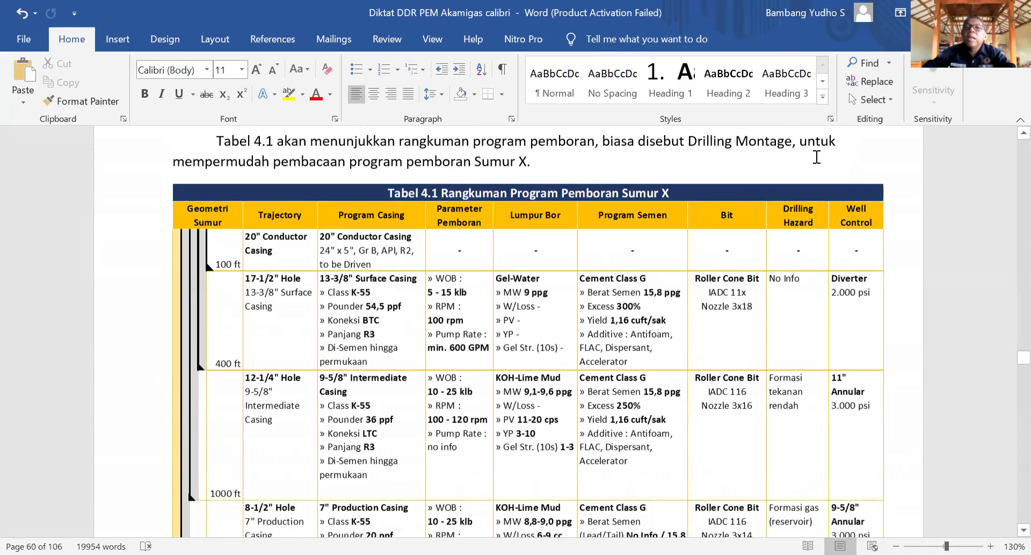
{"action": "scroll", "coordinate": [817, 159], "scroll_direction": "down", "scroll_amount": 1}
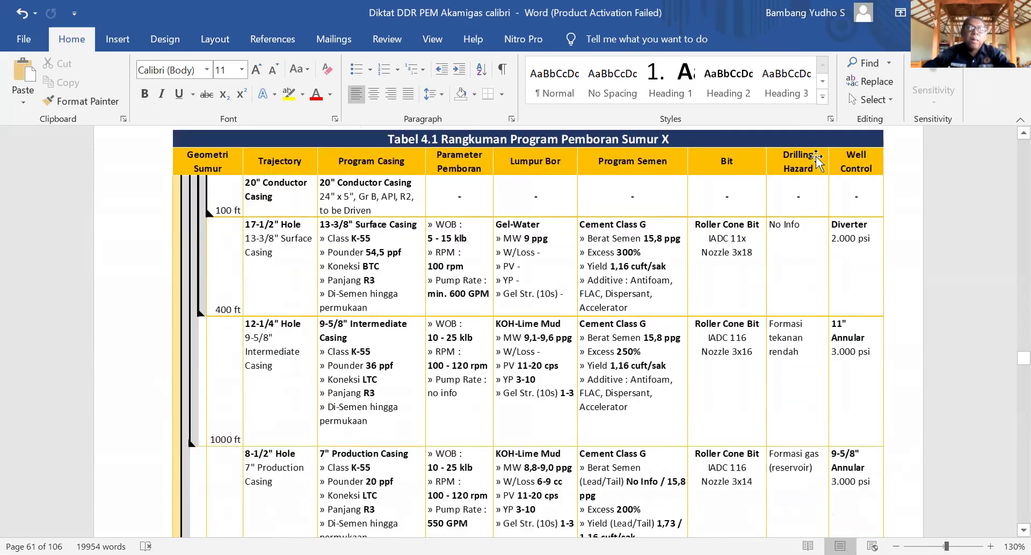
Step: Examine Tabel 4.1 at 120% zoom, from the 20" conductor casing to the 8-1/2" hole, including the Geometri Sumur column
{"action": "left_click", "coordinate": [896, 547]}
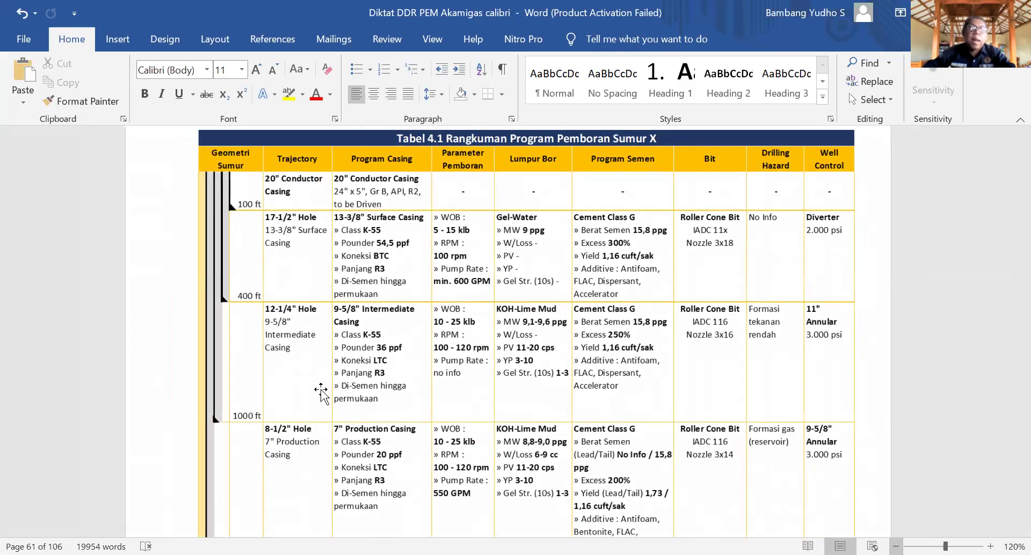
{"action": "scroll", "coordinate": [321, 392], "scroll_direction": "down", "scroll_amount": 5}
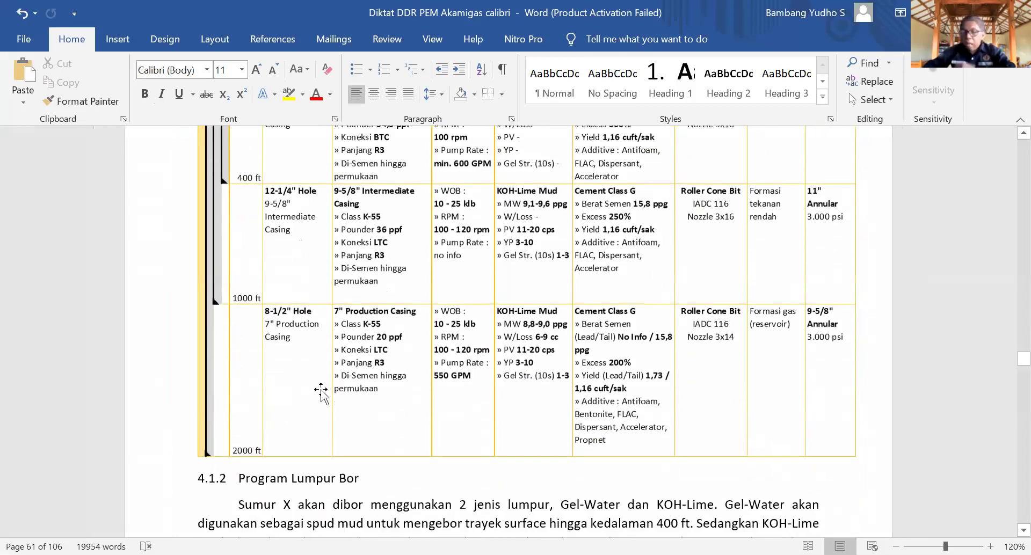
{"action": "scroll", "coordinate": [320, 392], "scroll_direction": "up", "scroll_amount": 3}
{"action": "scroll", "coordinate": [321, 392], "scroll_direction": "up", "scroll_amount": 3}
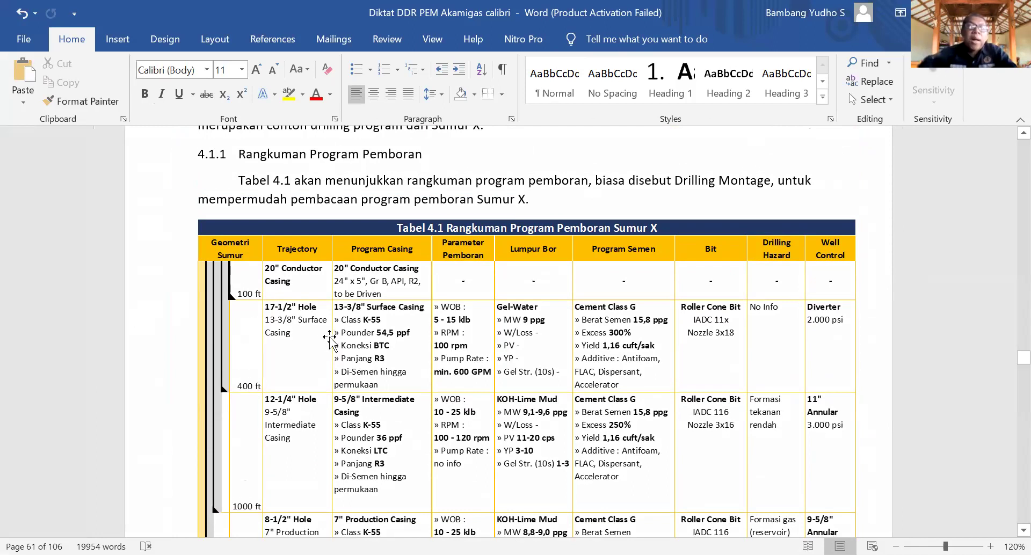
{"action": "scroll", "coordinate": [330, 338], "scroll_direction": "down", "scroll_amount": 1}
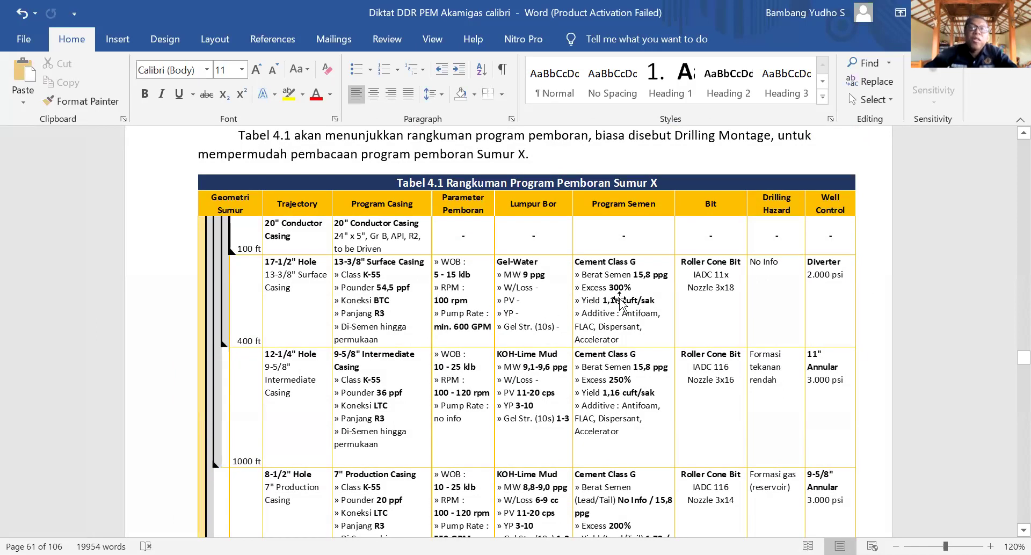
{"action": "scroll", "coordinate": [622, 305], "scroll_direction": "up", "scroll_amount": 1}
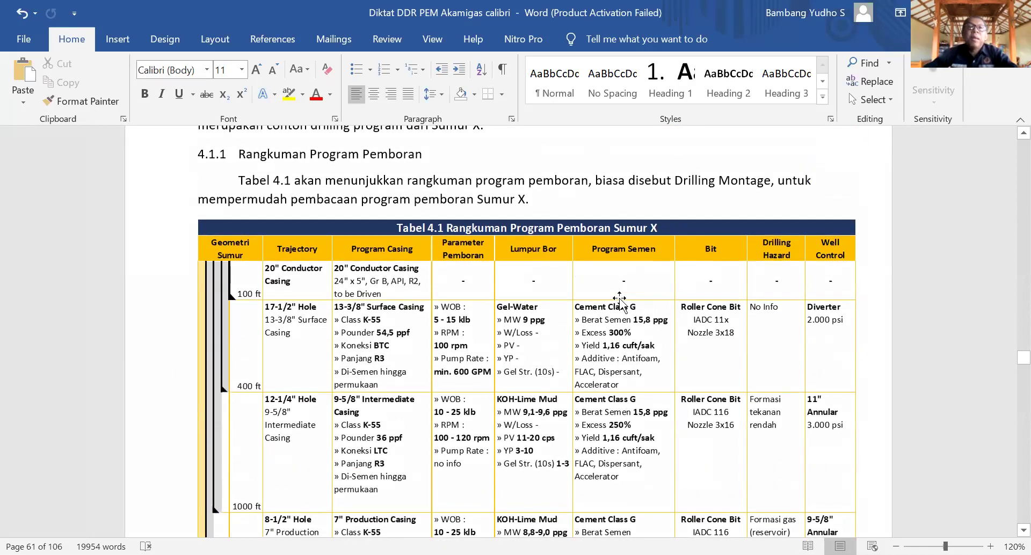
{"action": "scroll", "coordinate": [620, 301], "scroll_direction": "down", "scroll_amount": 1}
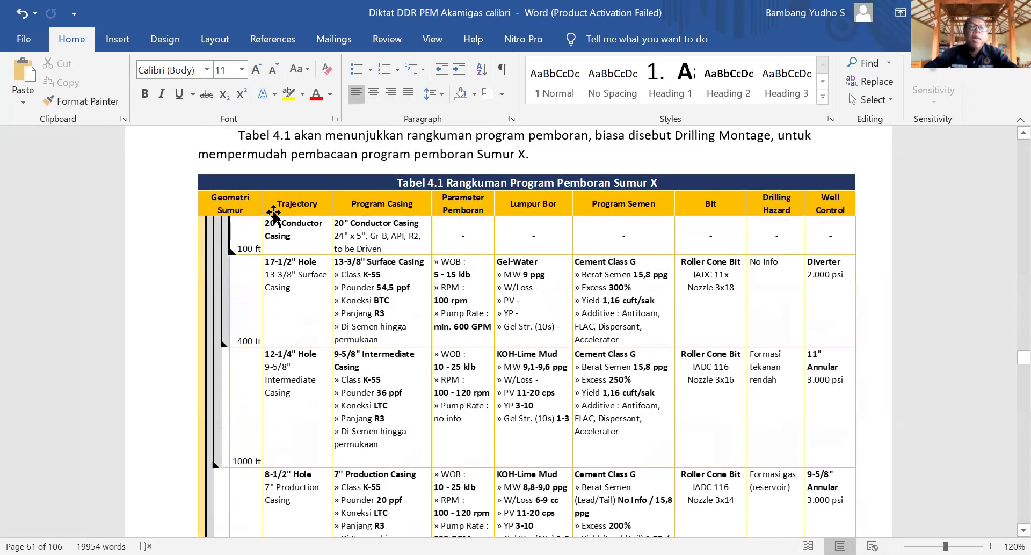
{"action": "left_click", "coordinate": [230, 209]}
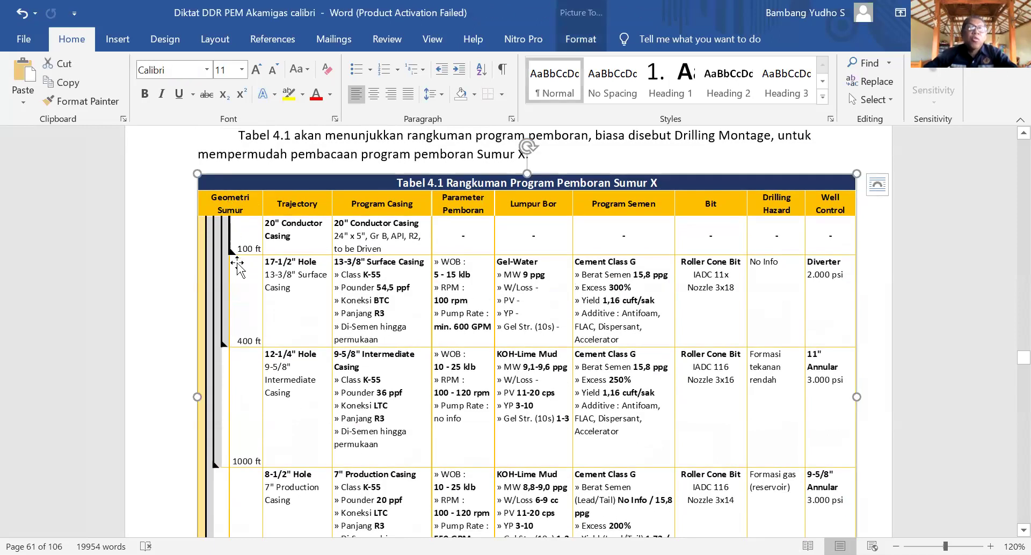